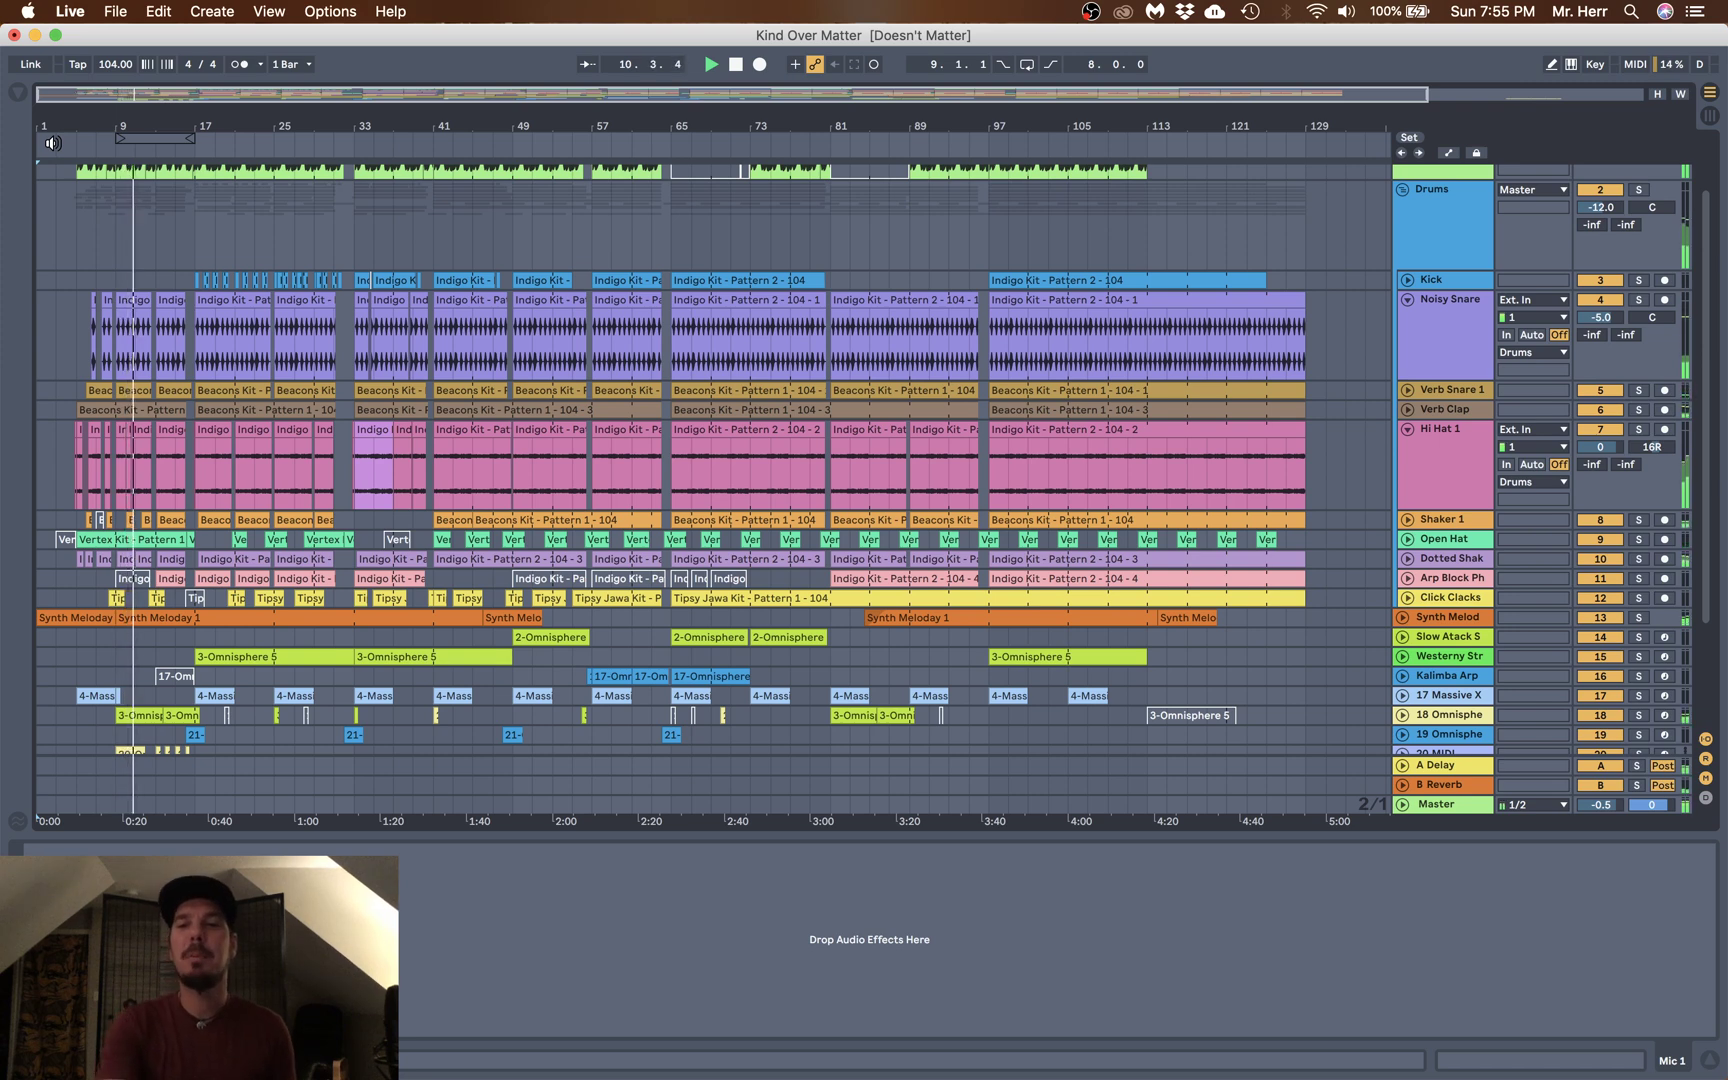
# - Switch to Session View, stop playback so the transport returns to 1.1.1, then return to Arrangement View
pyautogui.click(1710, 114)
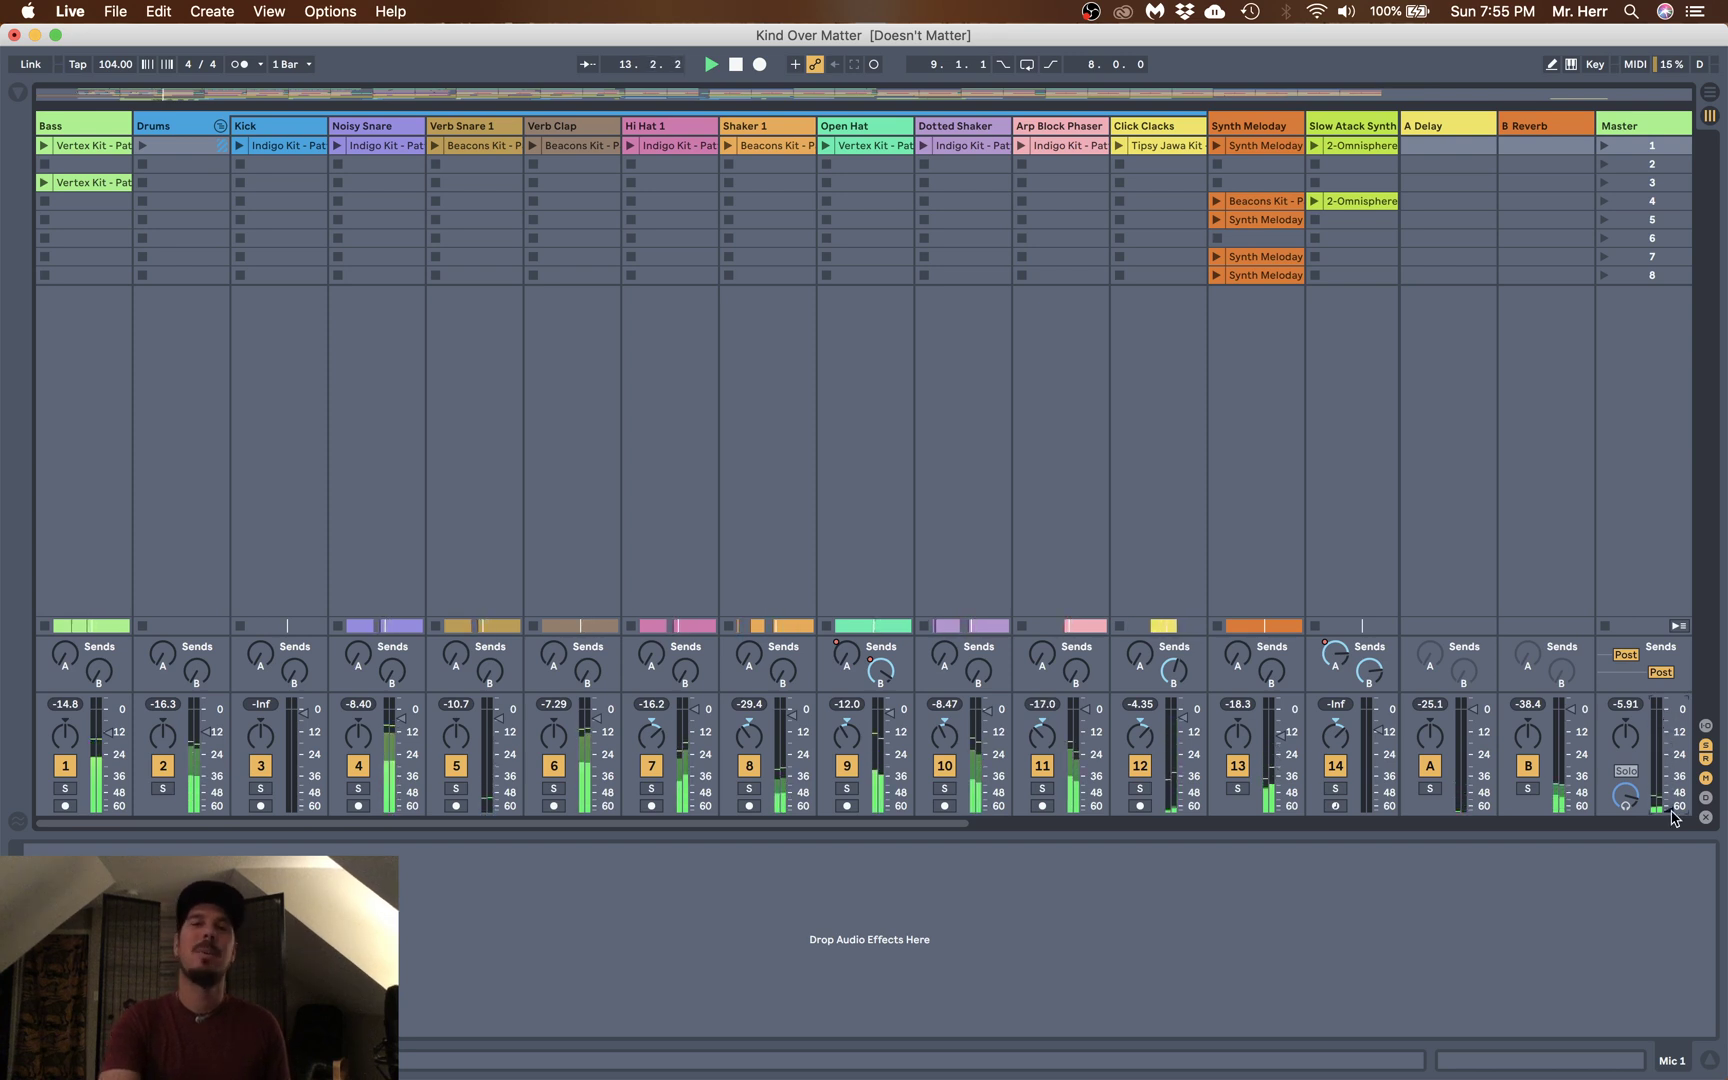
pyautogui.click(736, 64)
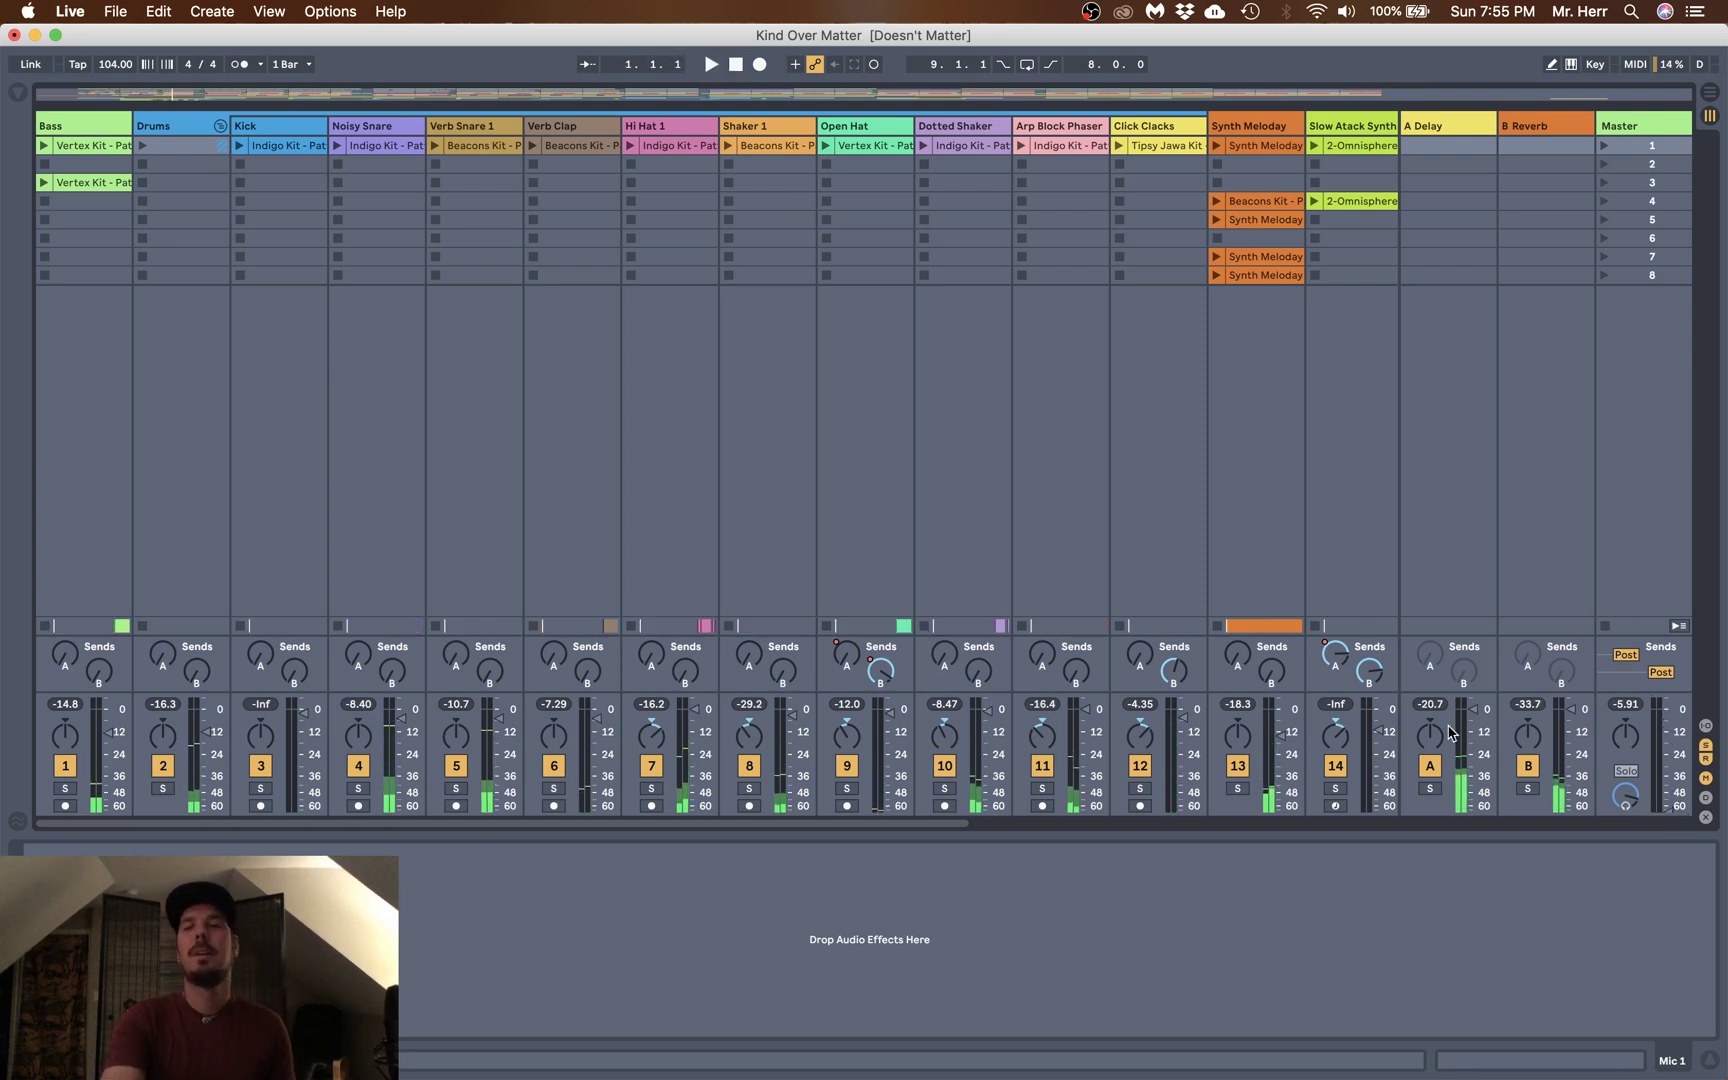
pyautogui.click(1709, 97)
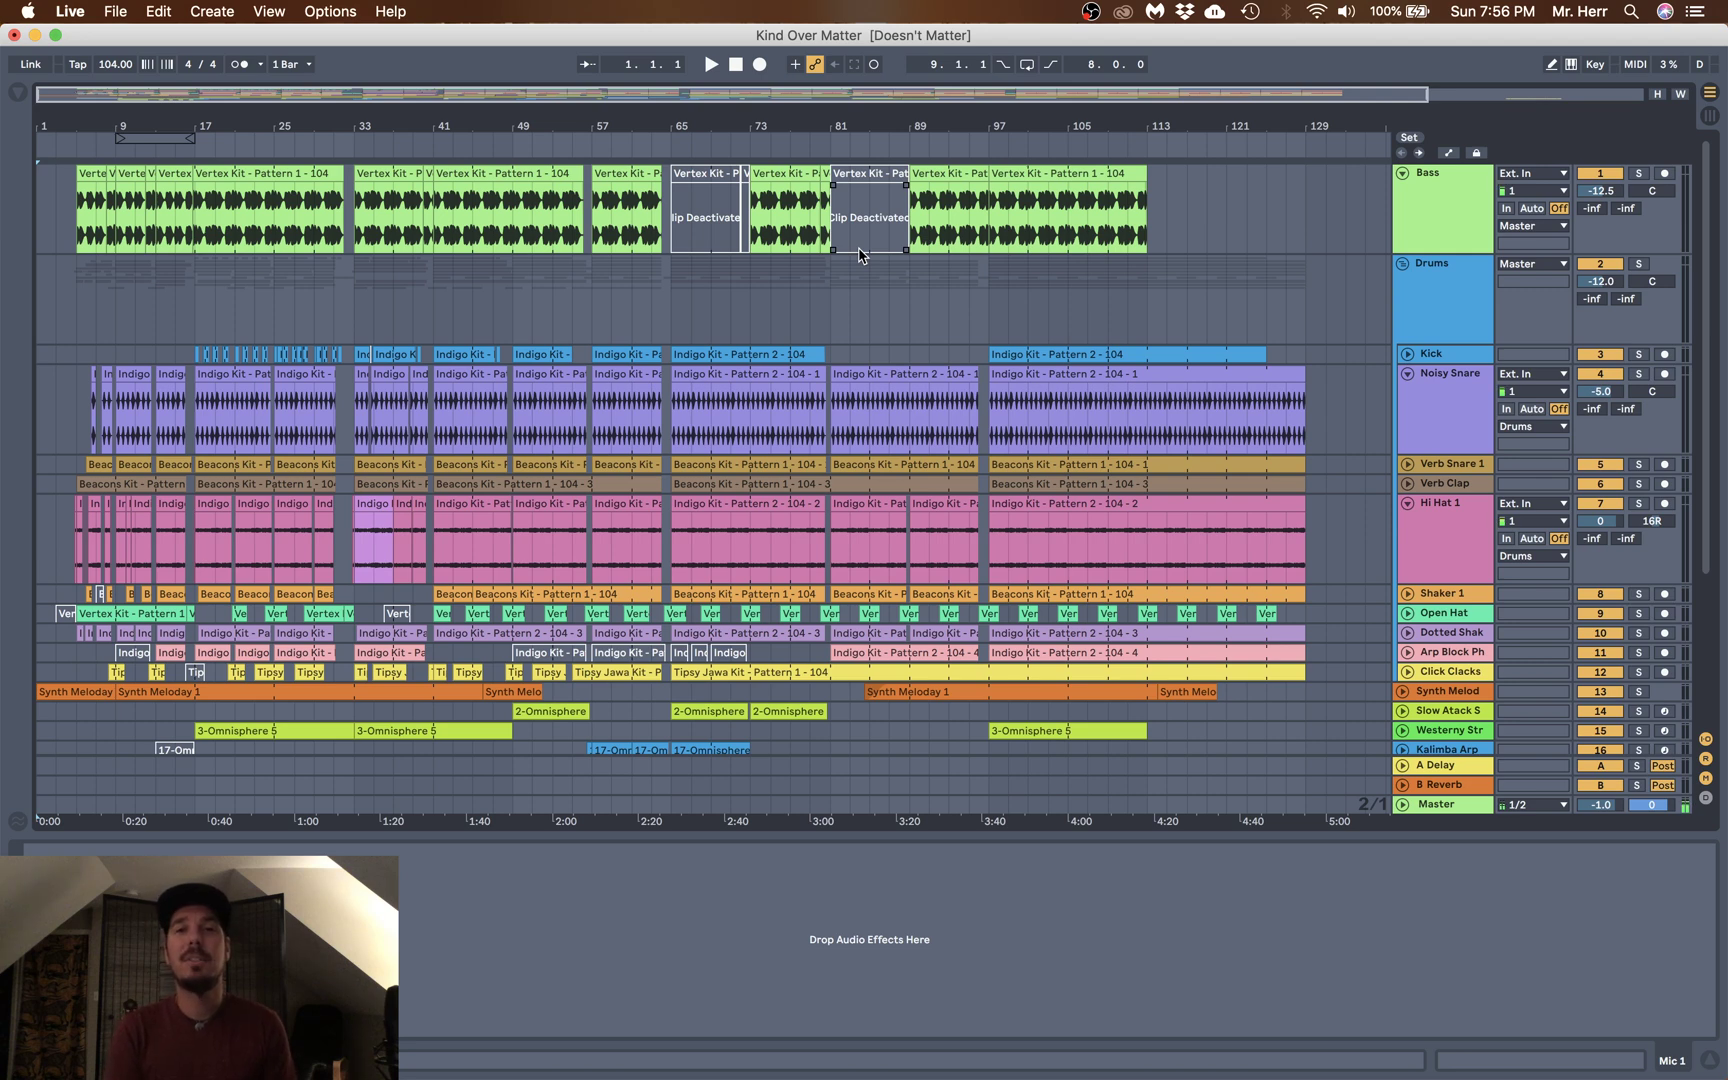
pyautogui.moveTo(1447, 1062)
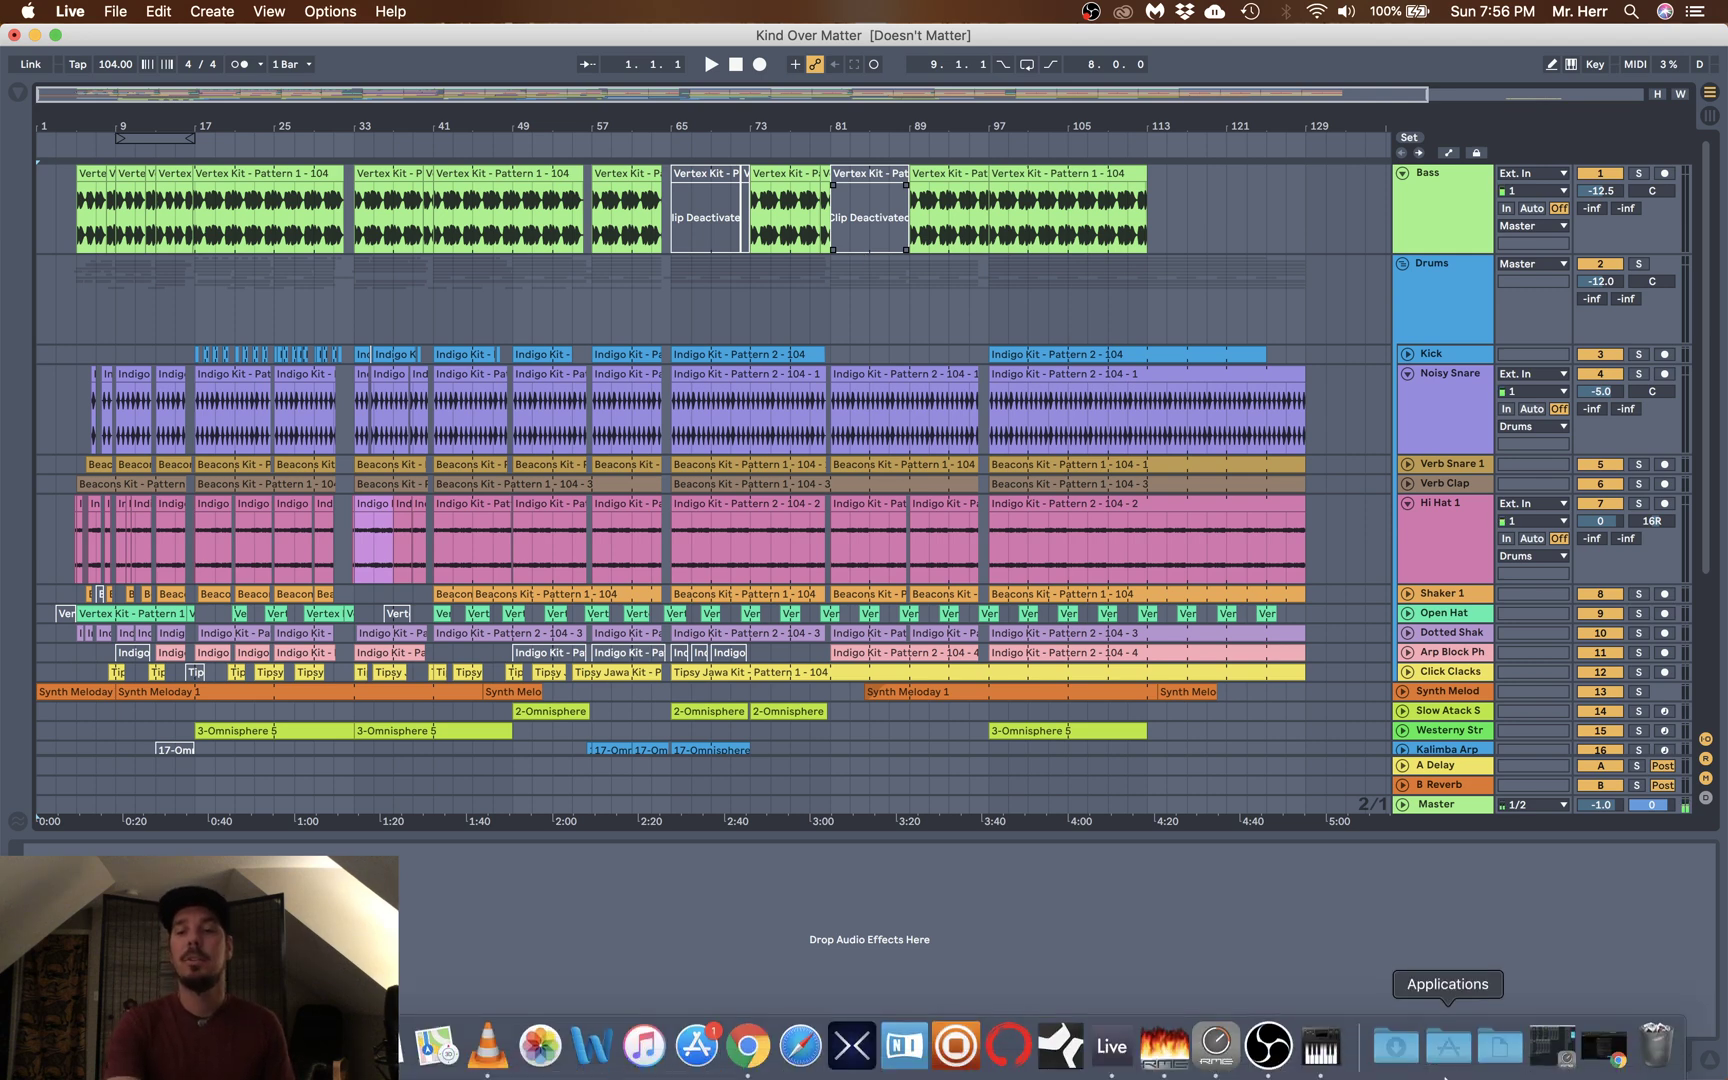
# - Restore Chrome and switch to the LiveSets 'DJ live streaming' tab
pyautogui.click(1605, 1047)
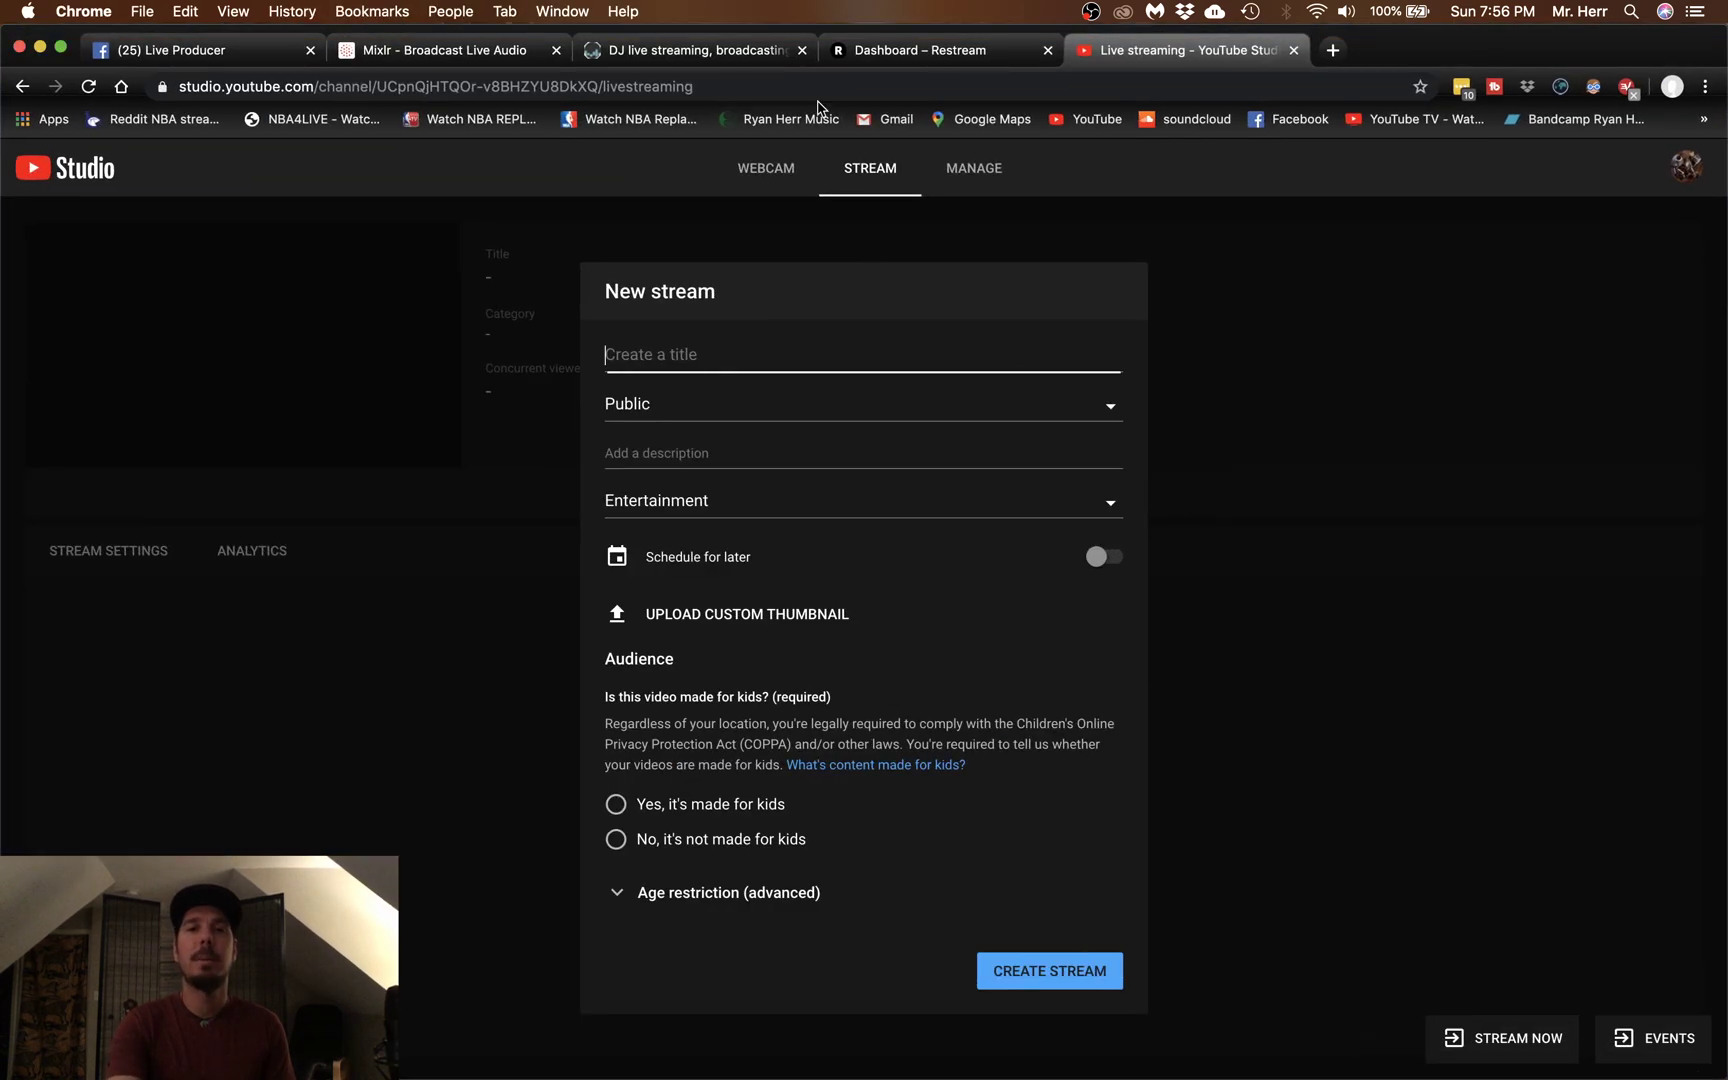
pyautogui.click(697, 50)
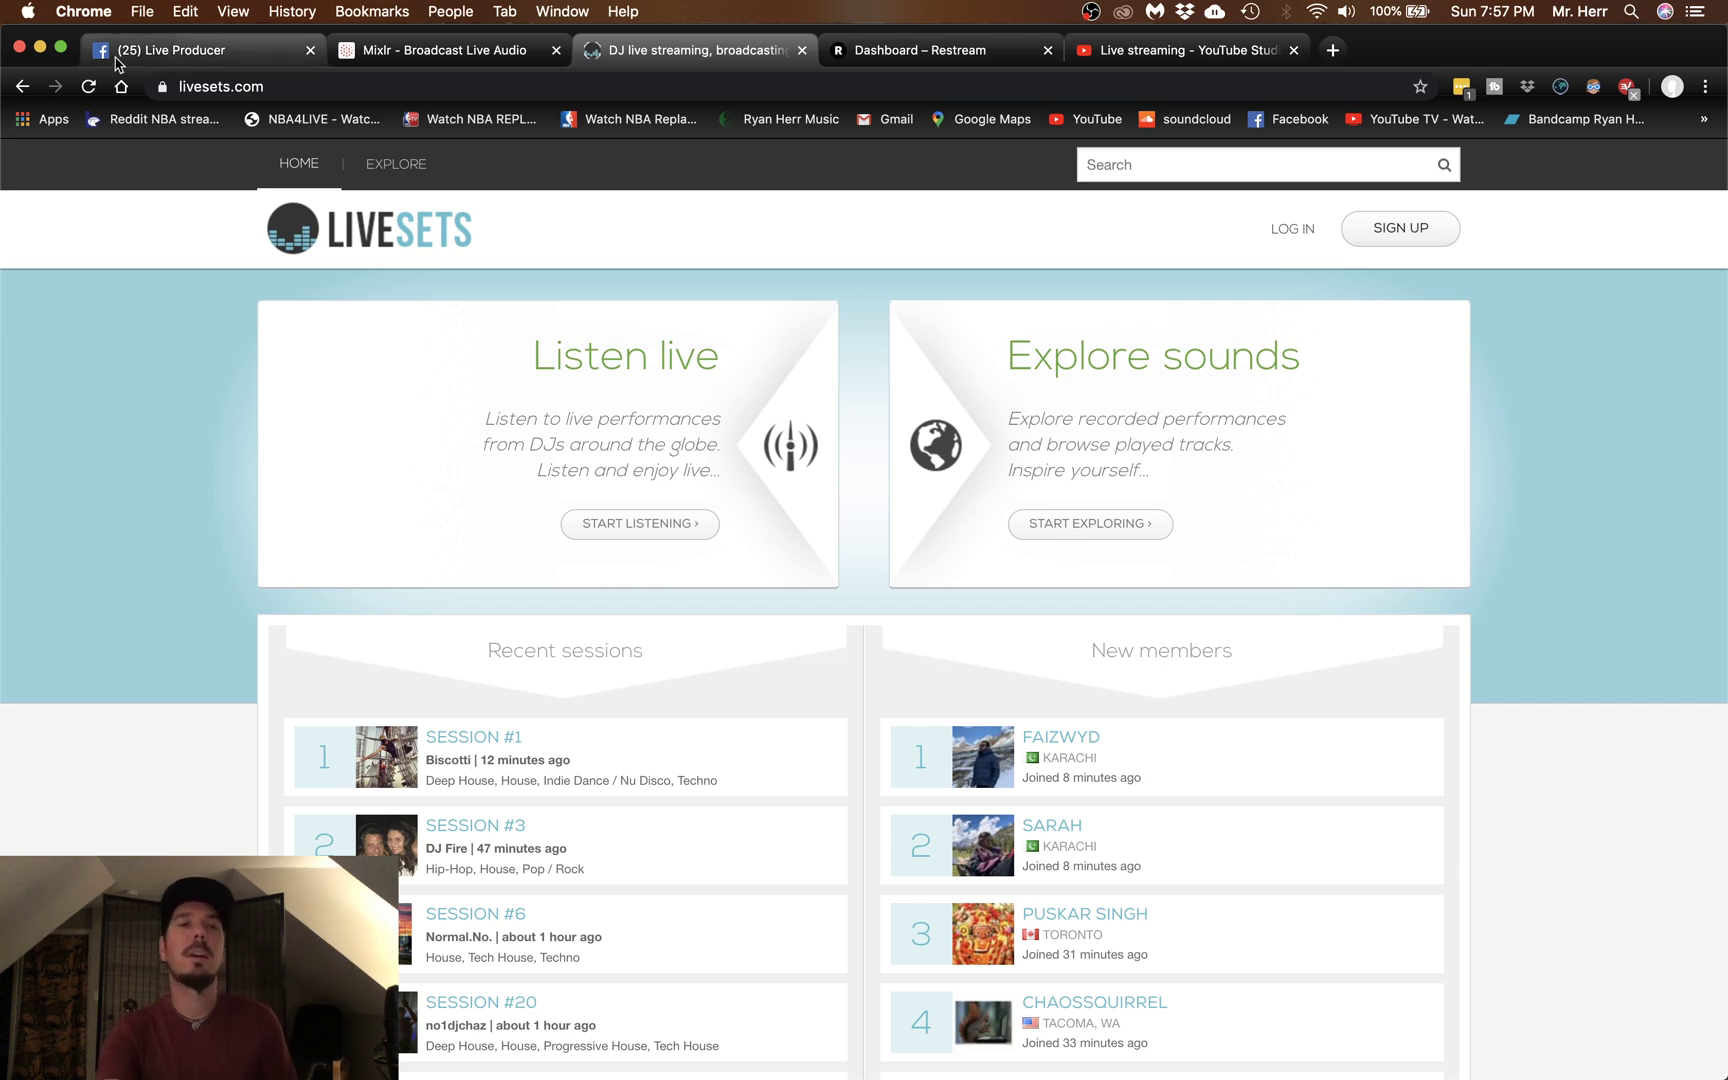
# - Minimize Chrome to reveal the Kind Over Matter arrangement in Ableton Live
pyautogui.click(39, 47)
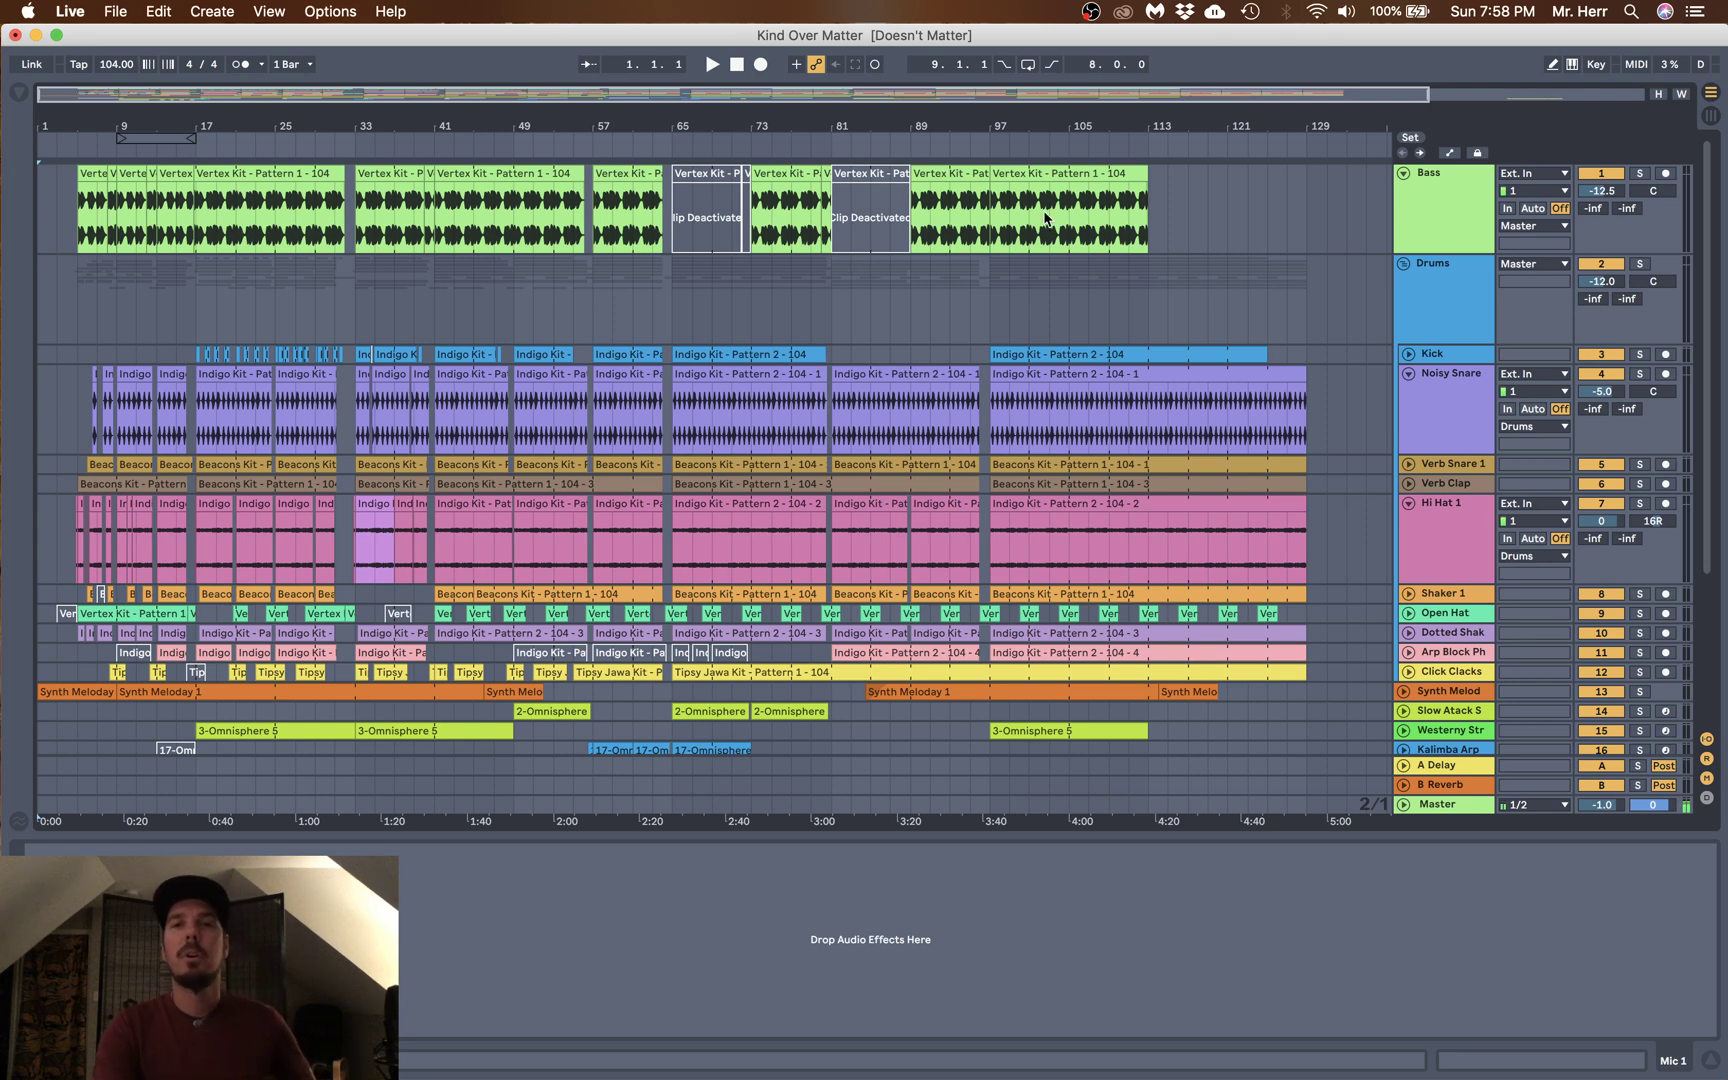
# - Launch Audio MIDI Setup through a Spotlight search and create a new Multi-Output Device
pyautogui.click(1631, 14)
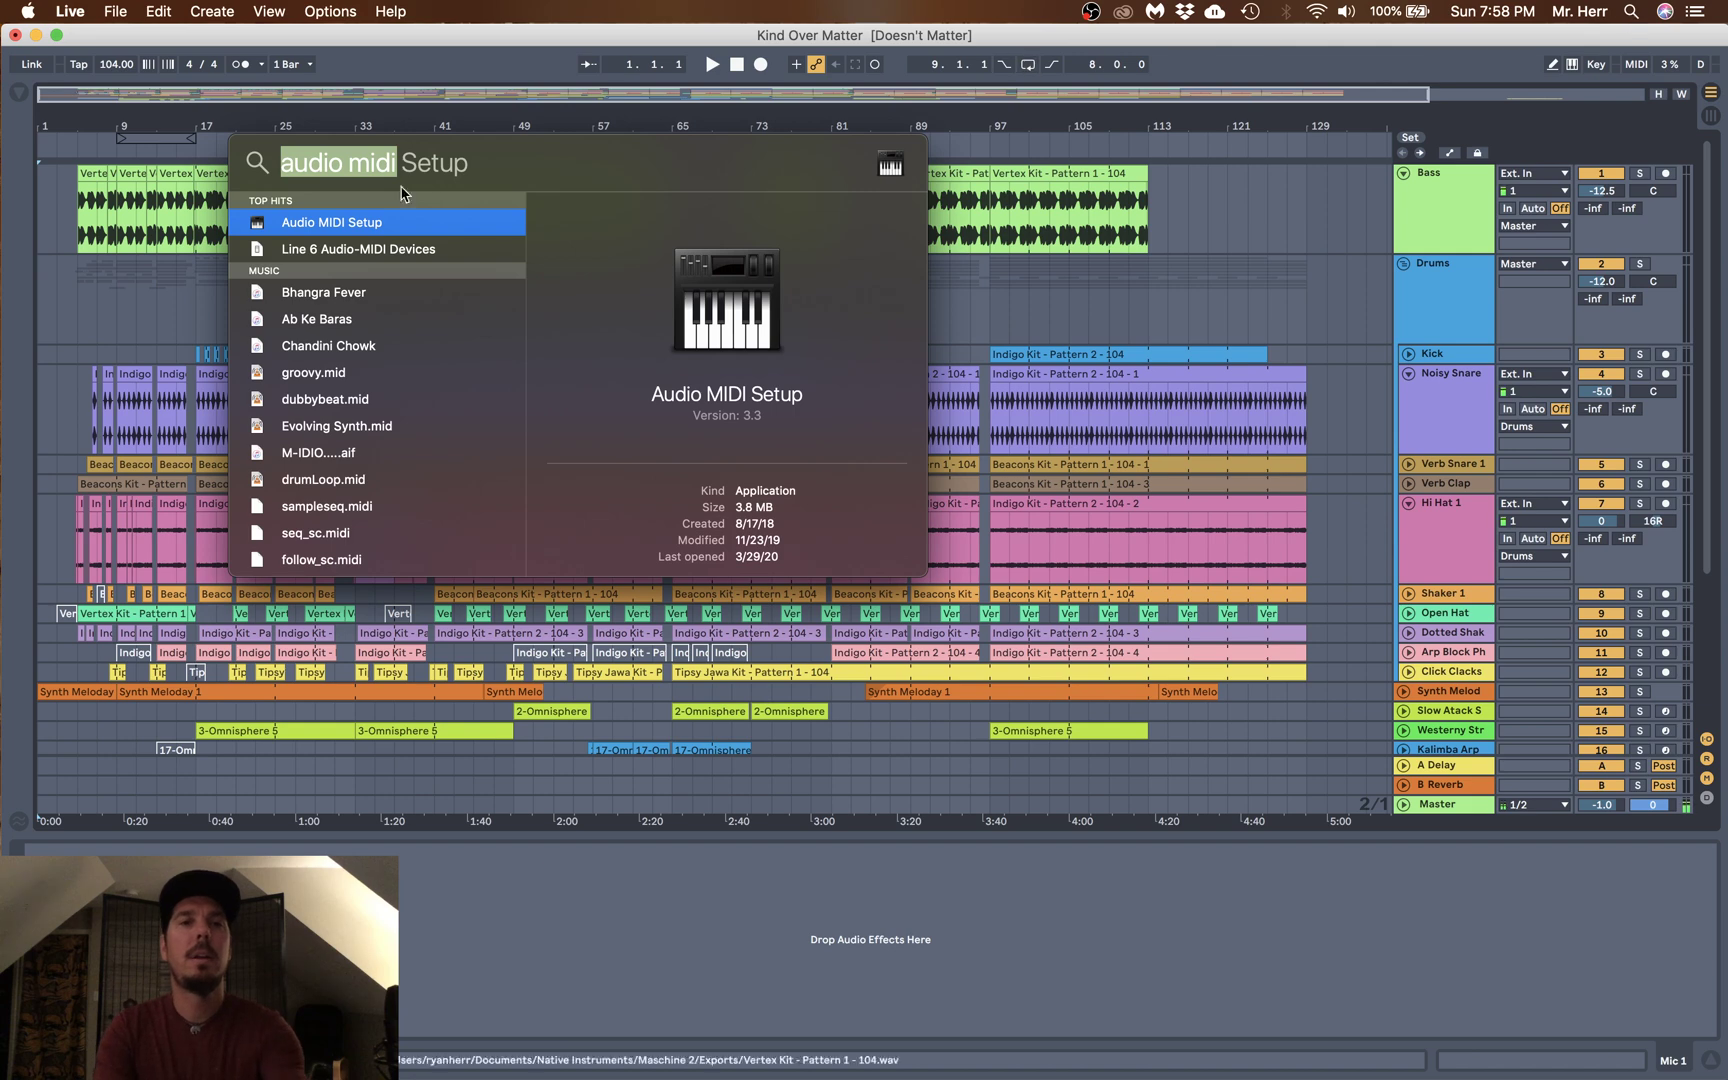
pyautogui.press('BackSpace')
pyautogui.press('BackSpace')
pyautogui.press('BackSpace')
pyautogui.press('BackSpace')
pyautogui.press('BackSpace')
pyautogui.press('BackSpace')
pyautogui.press('BackSpace')
pyautogui.press('BackSpace')
pyautogui.press('BackSpace')
pyautogui.press('BackSpace')
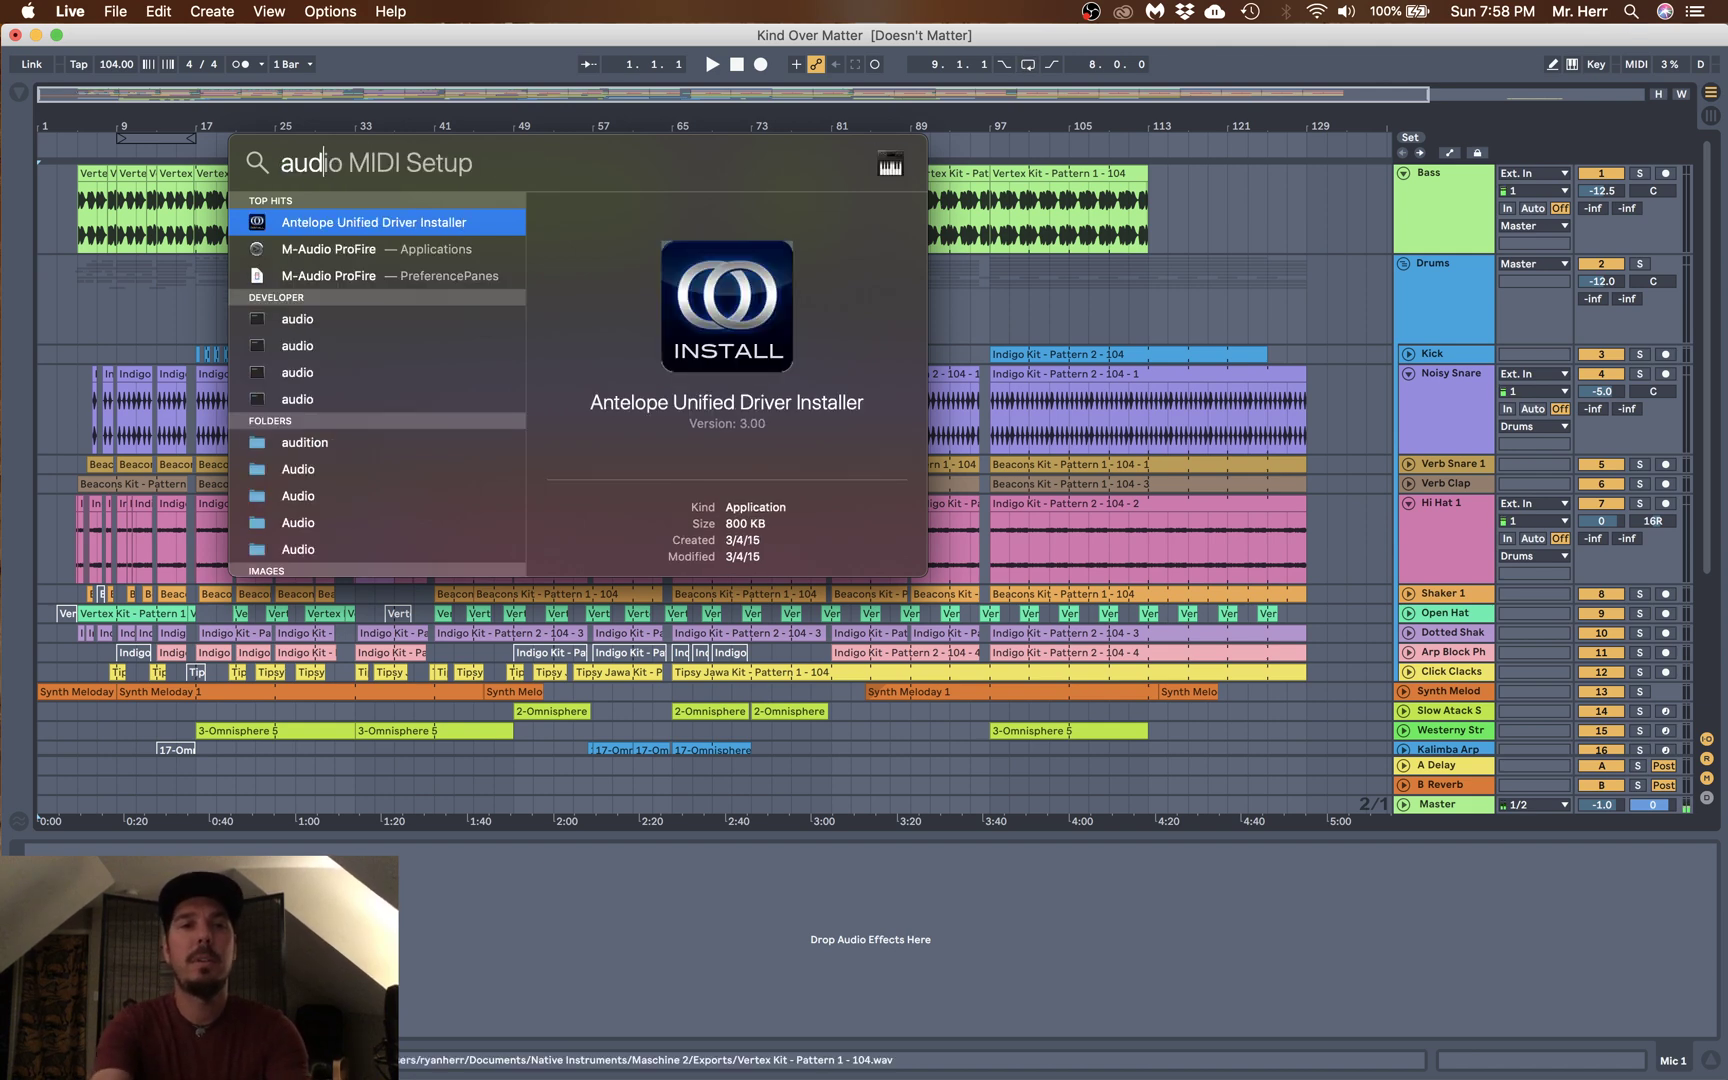
pyautogui.write('audio')
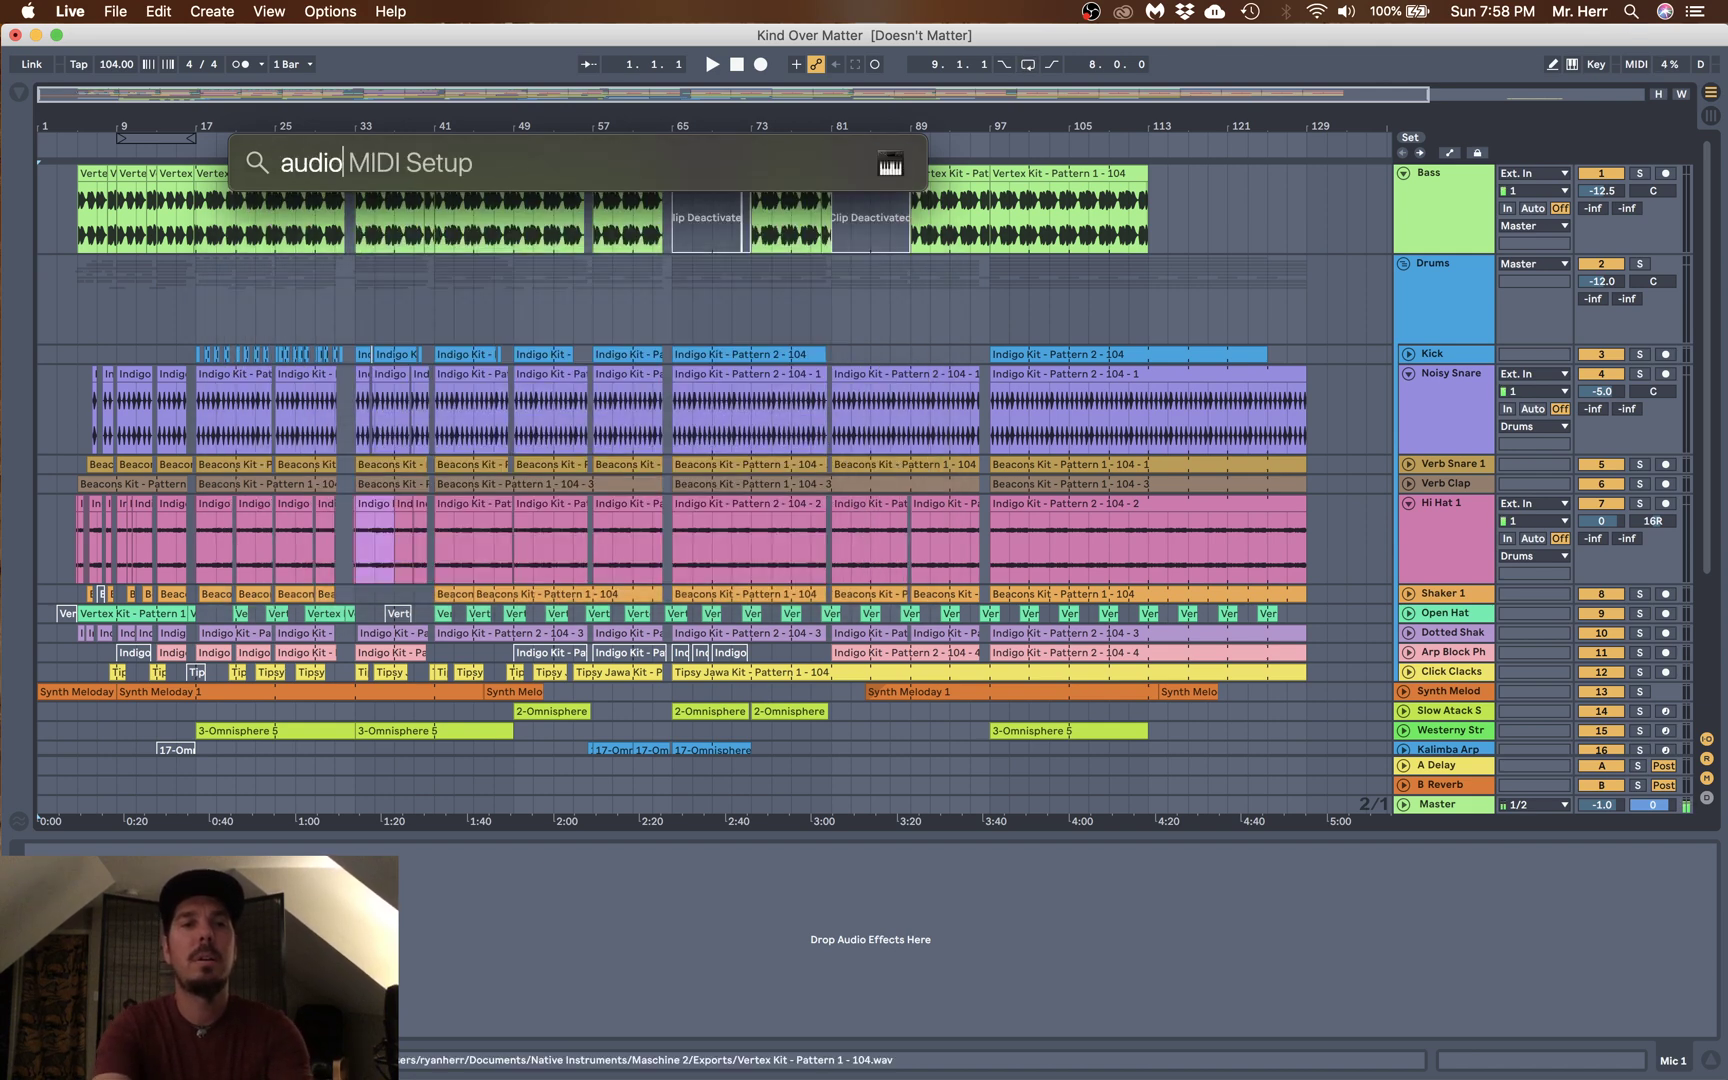
pyautogui.write(' midi set')
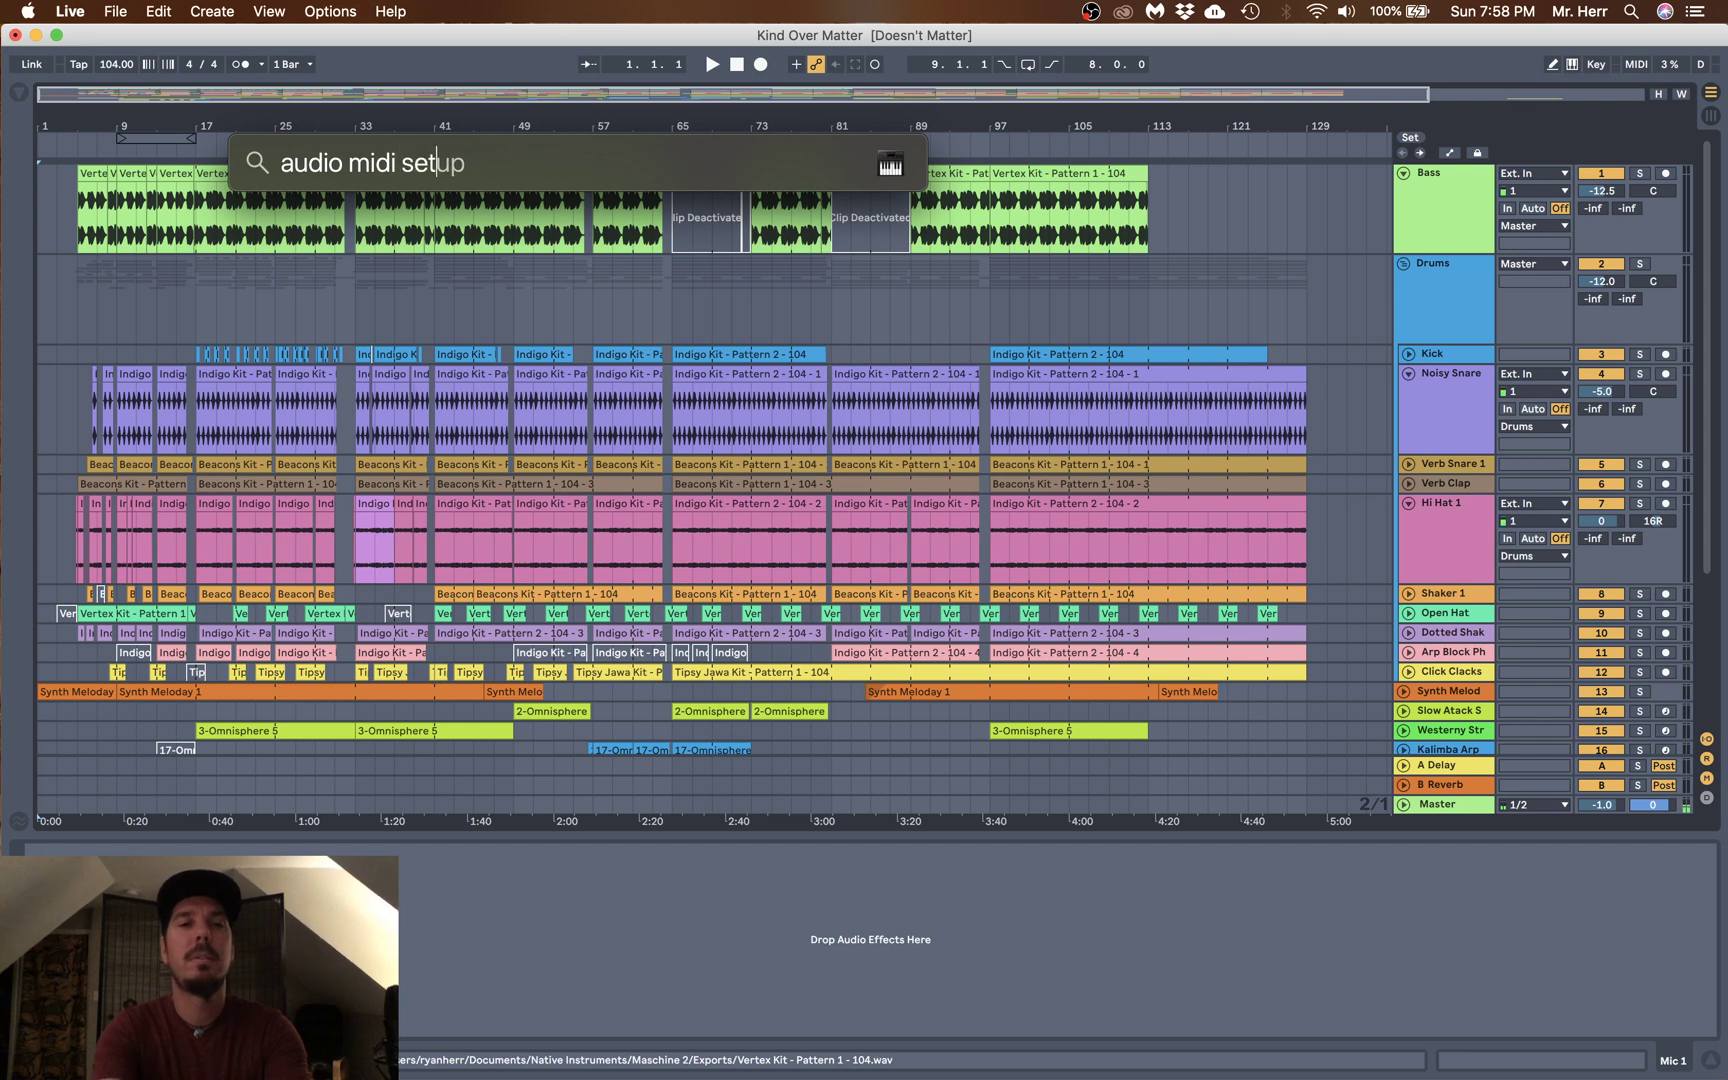
pyautogui.write('up')
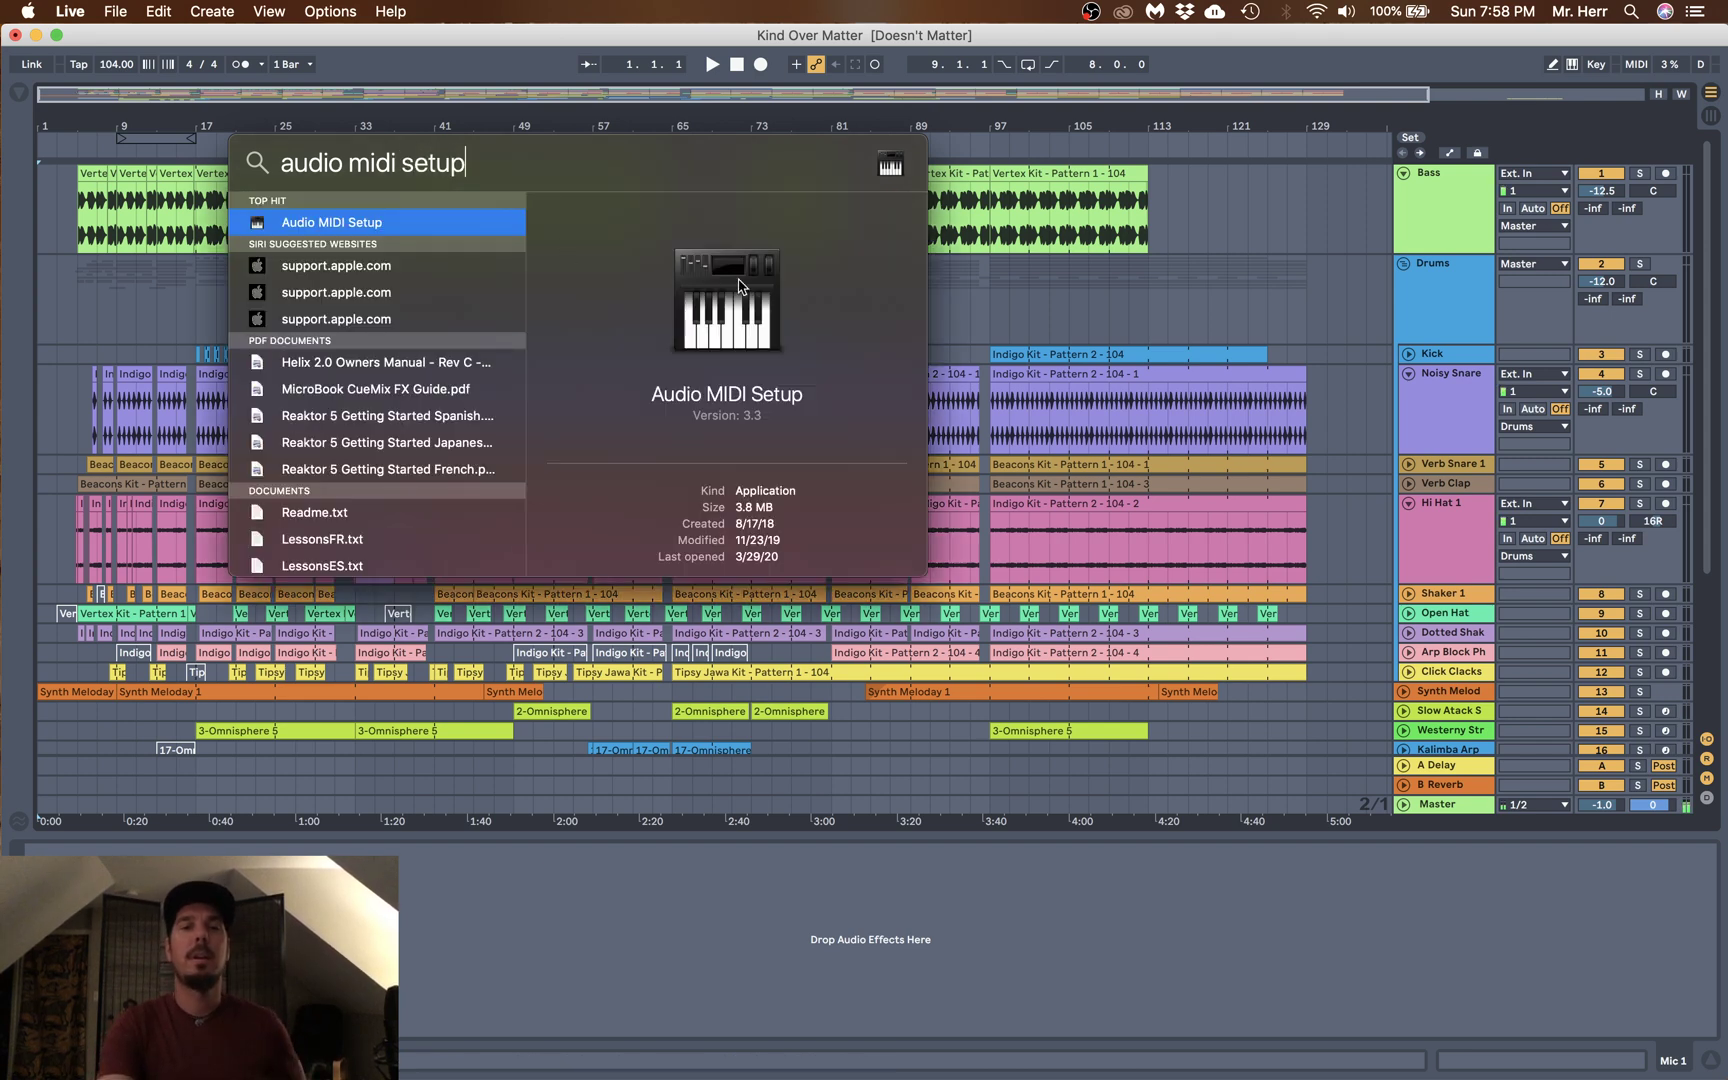
pyautogui.press('Return')
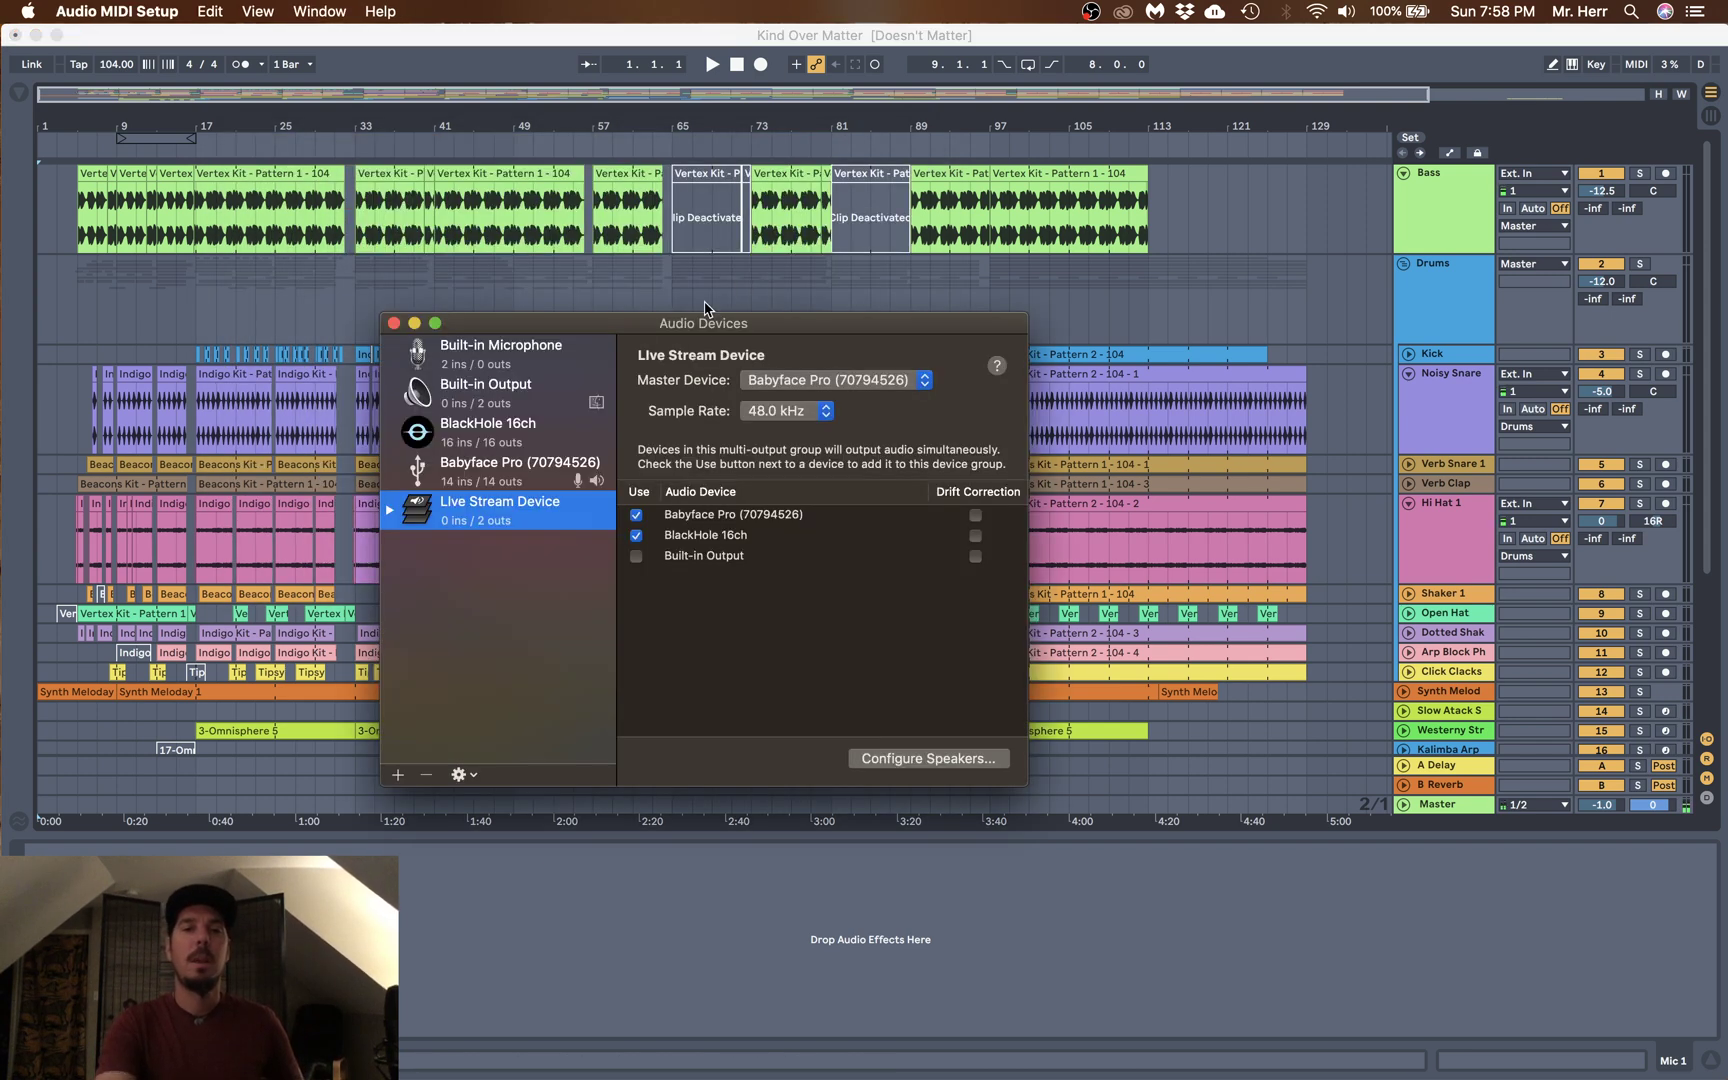
pyautogui.click(398, 778)
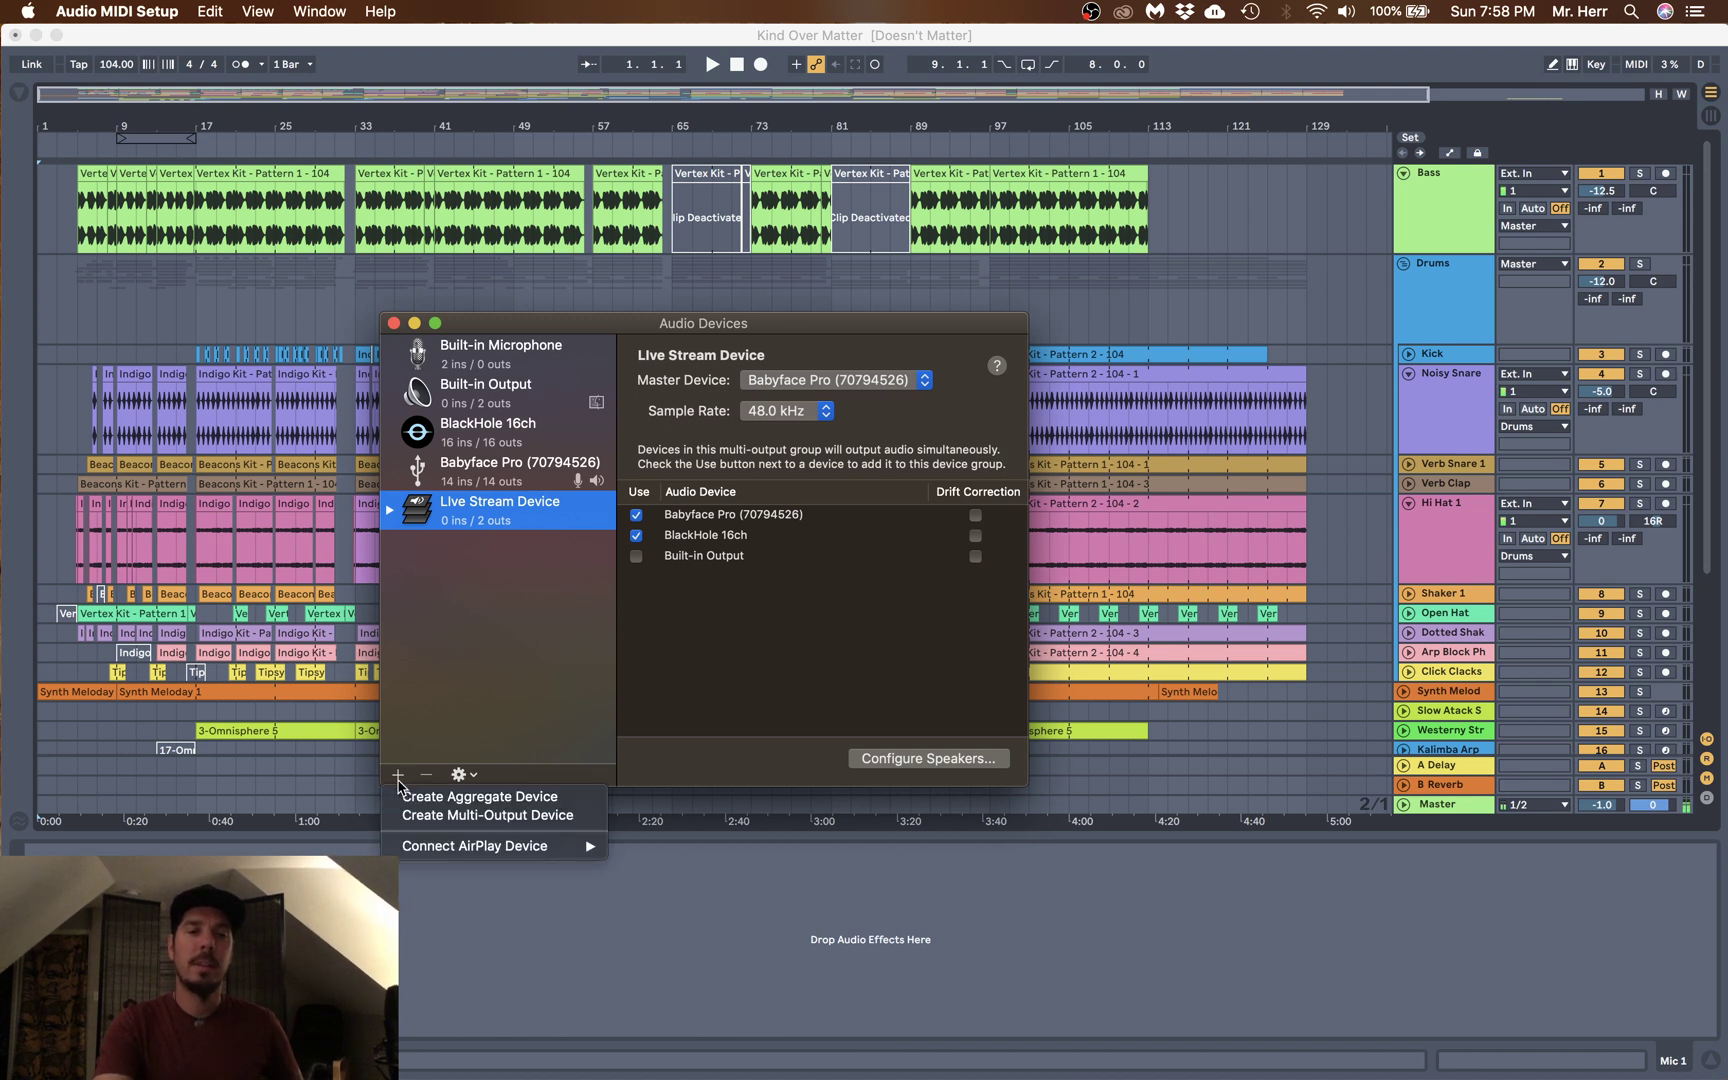
pyautogui.click(490, 815)
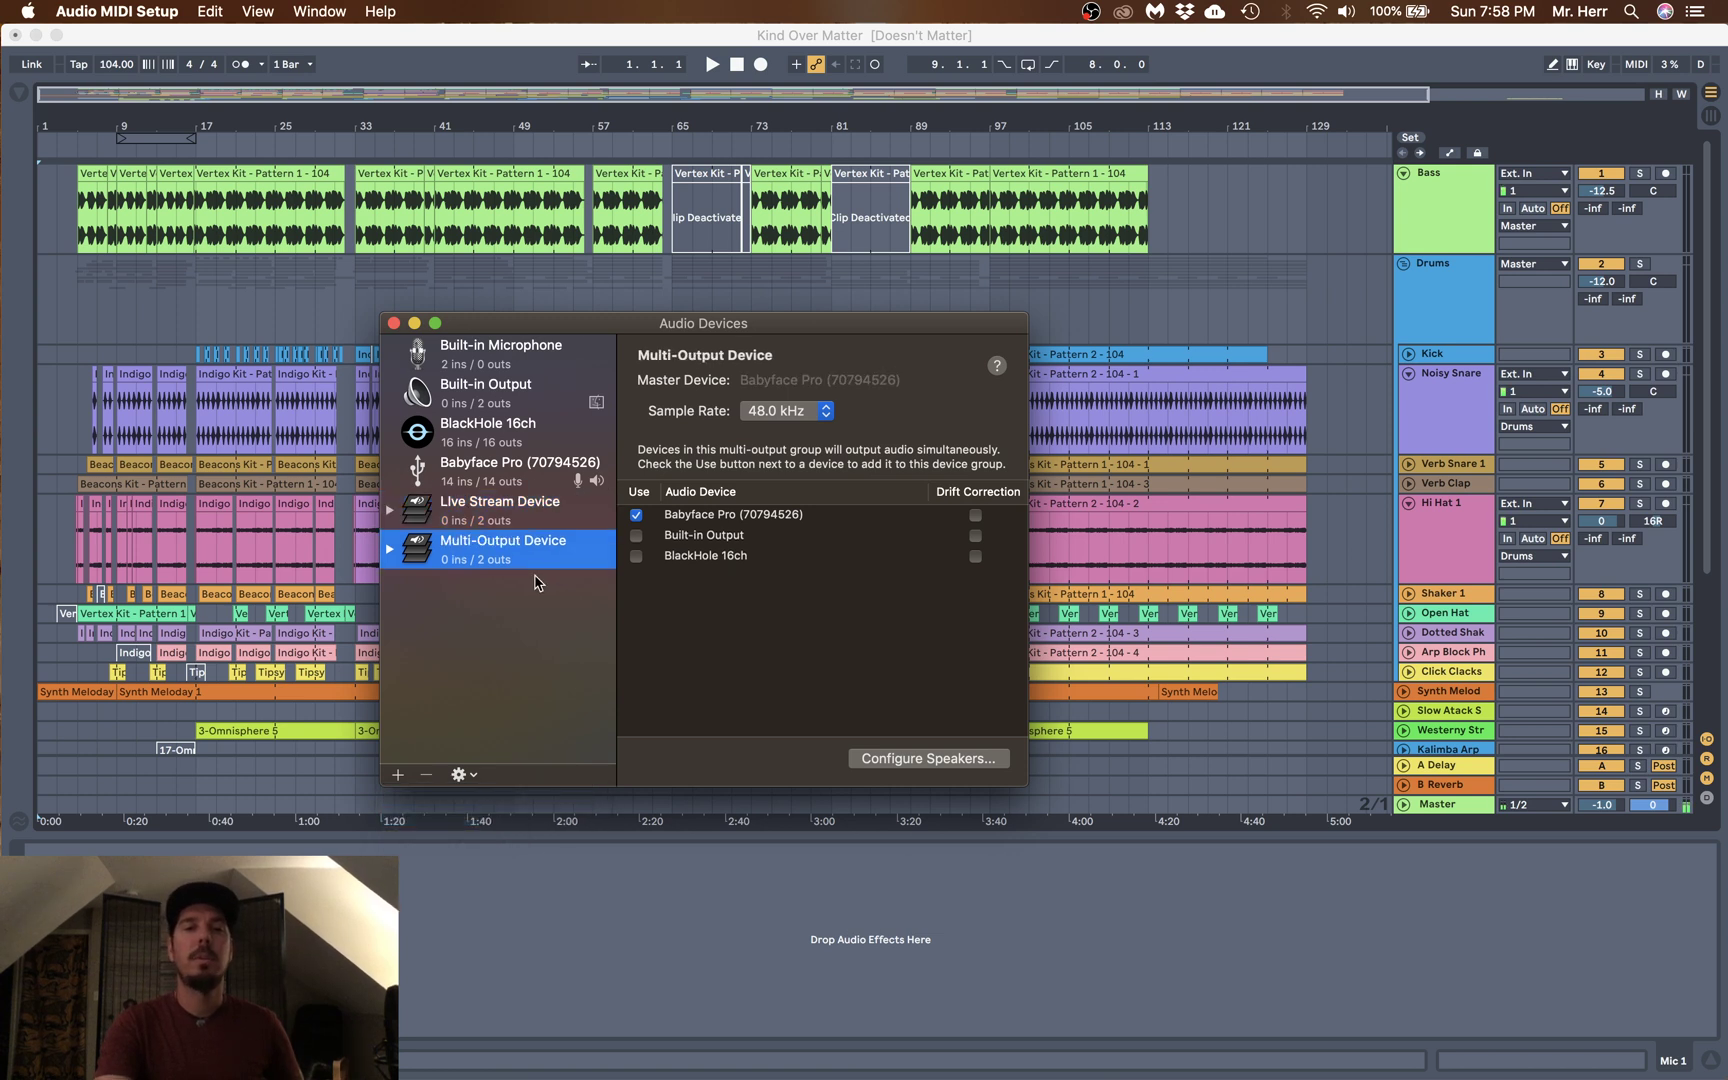
# - Enable BlackHole 16ch in the Multi-Output Device, select Live Stream Device, and close the Audio Devices window
pyautogui.click(635, 558)
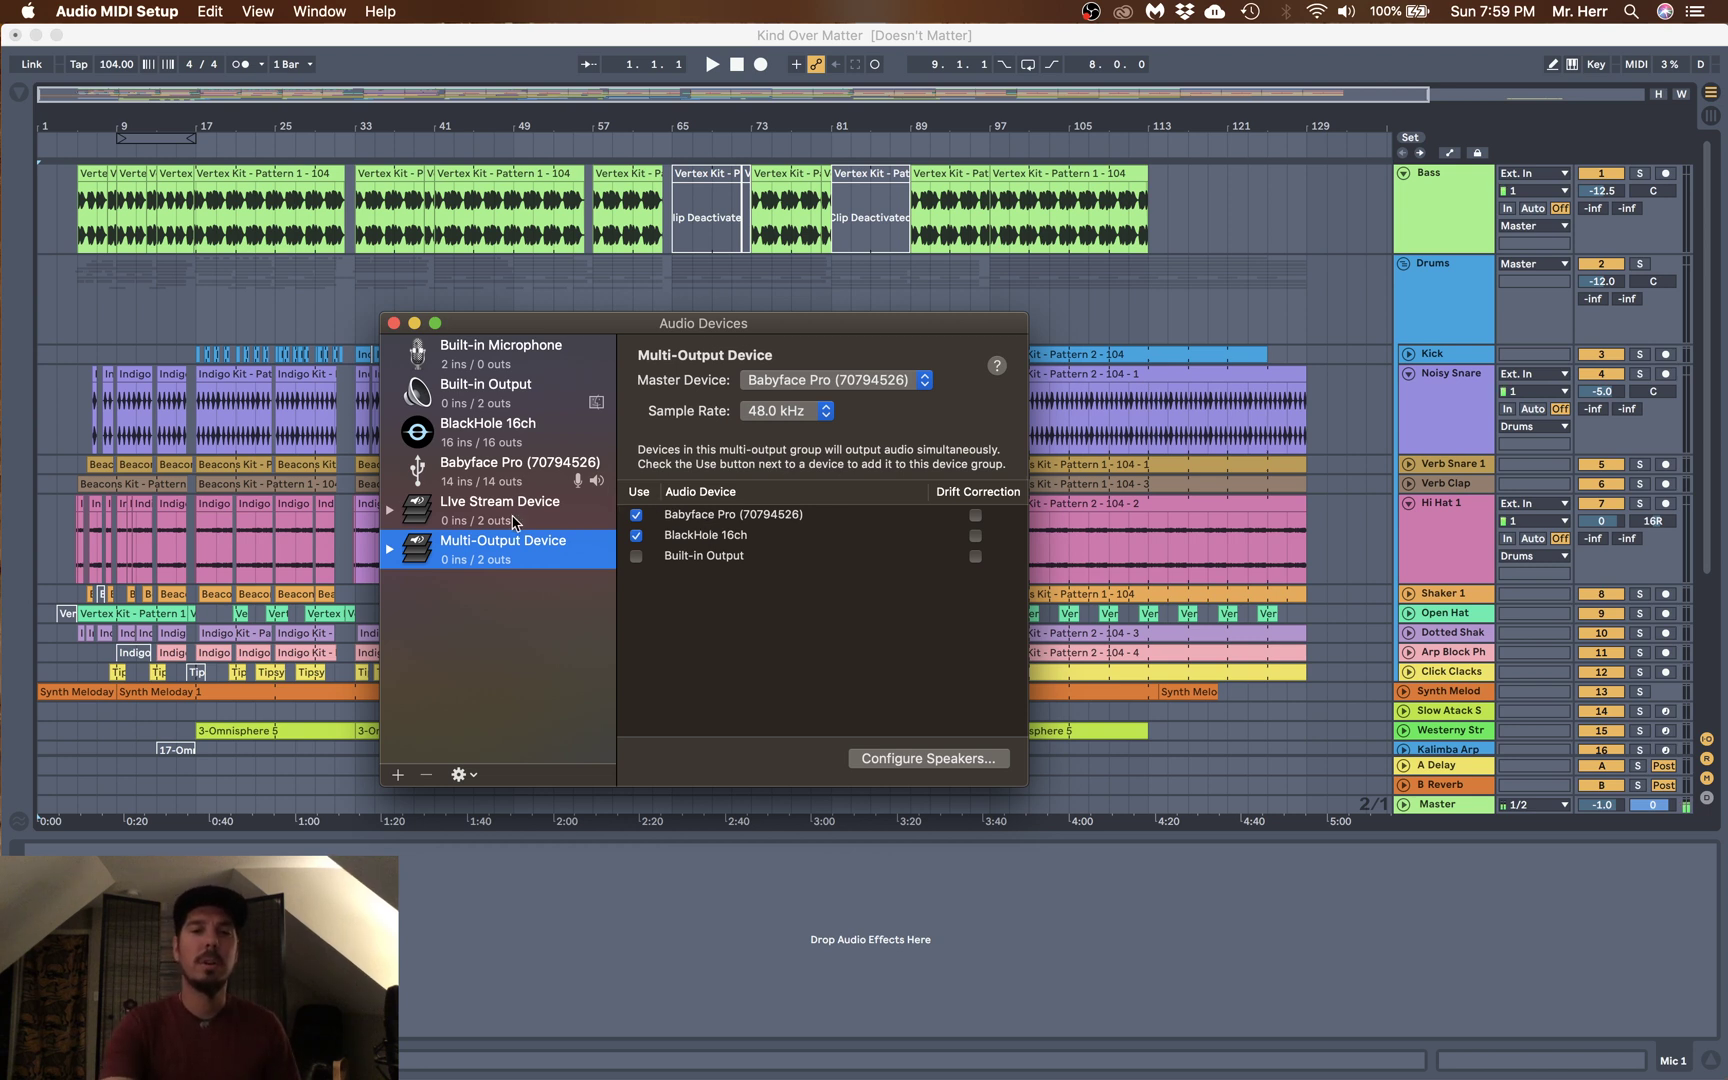
pyautogui.doubleClick(492, 545)
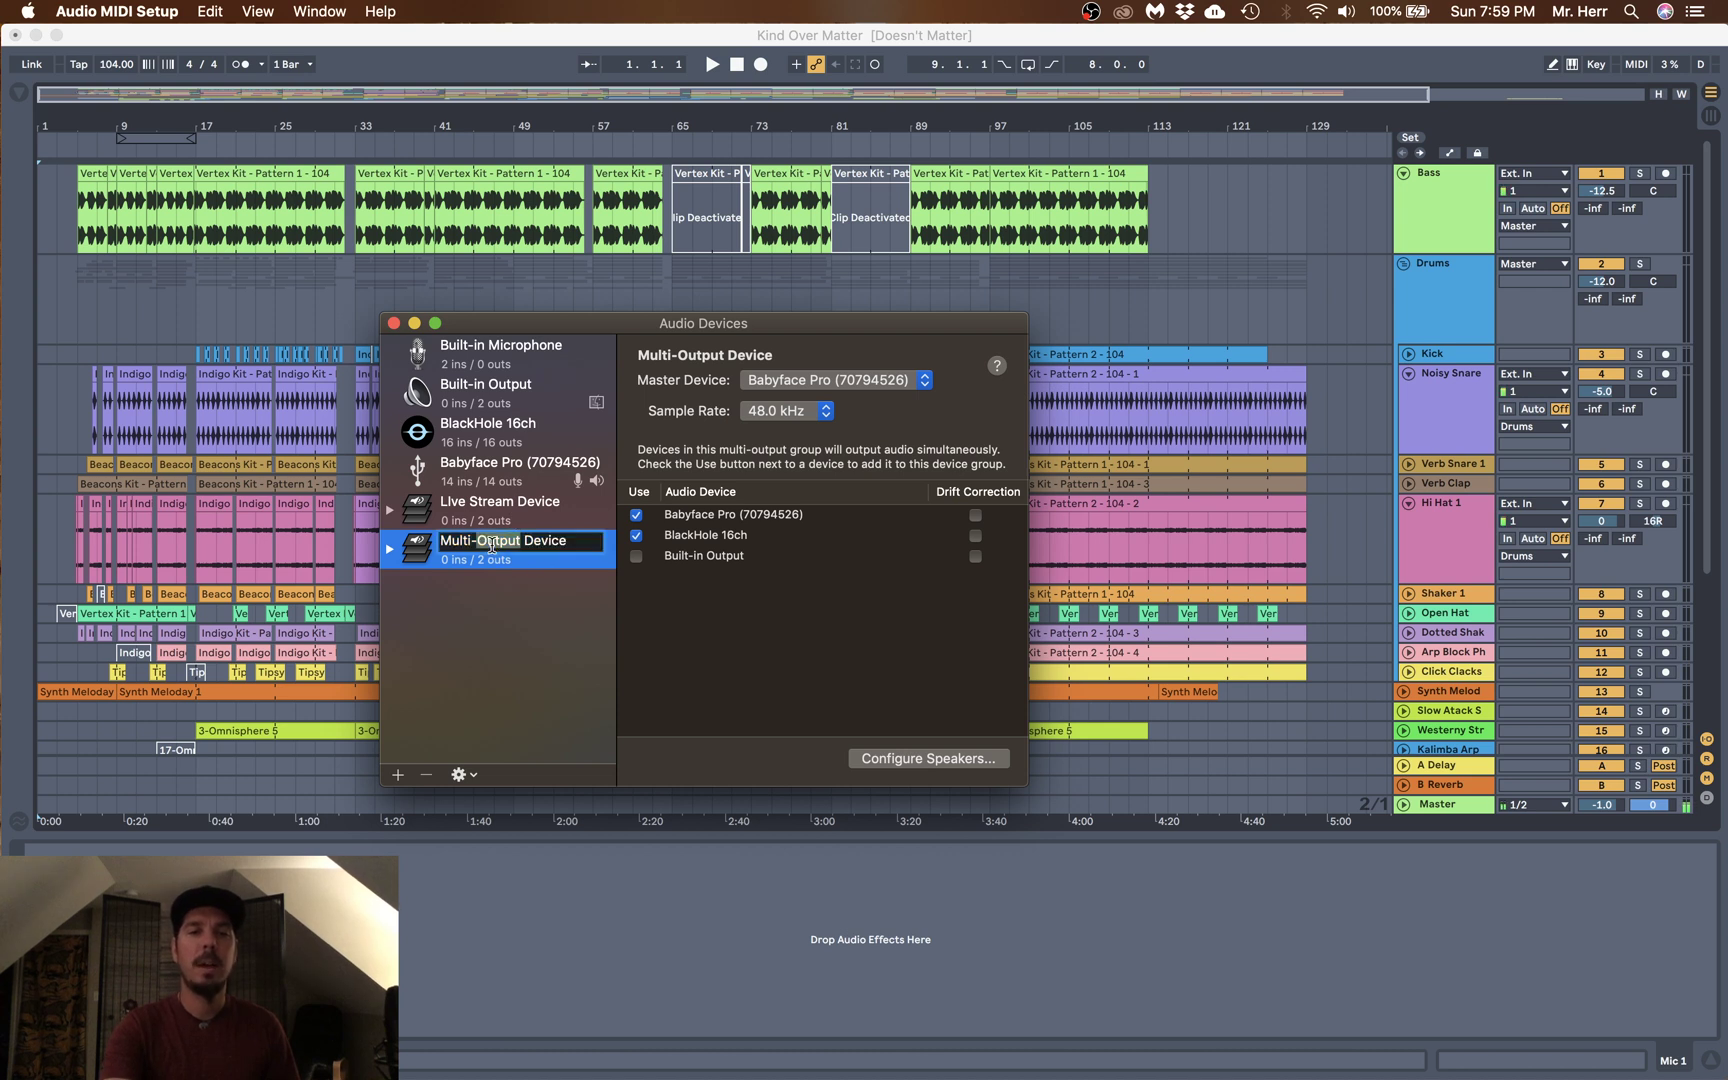
pyautogui.tripleClick(490, 541)
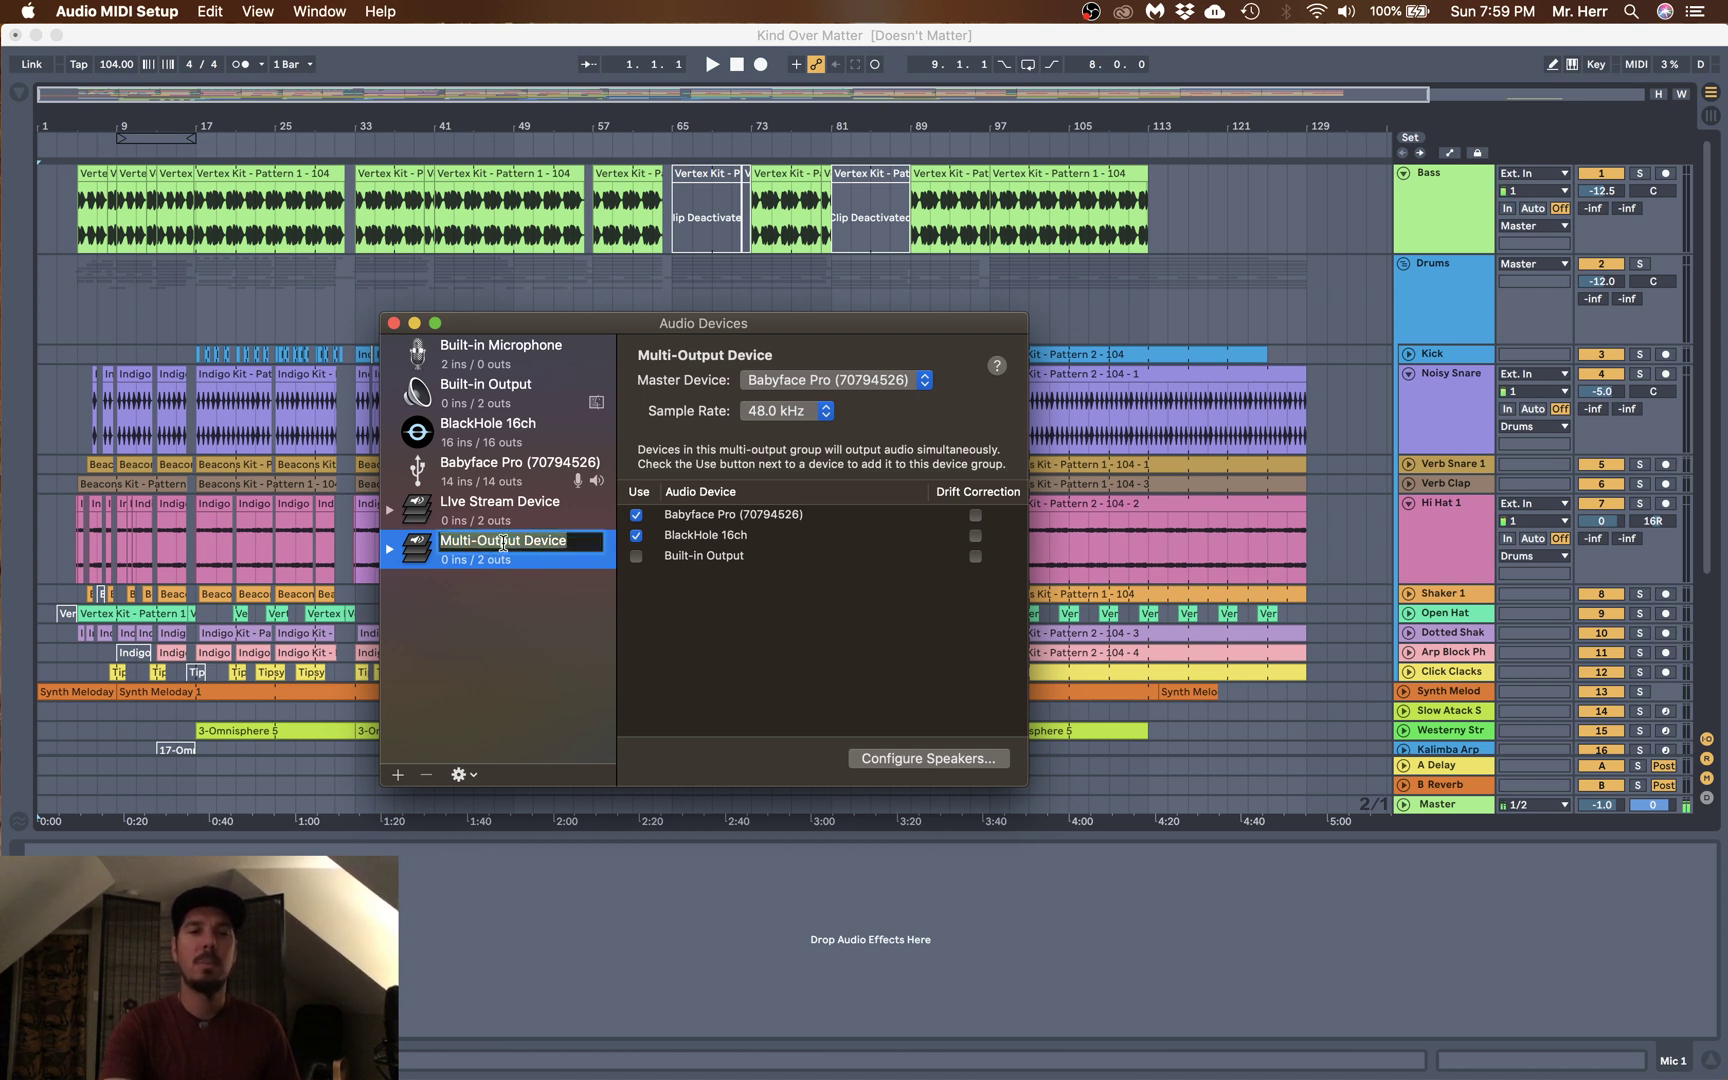
pyautogui.click(489, 510)
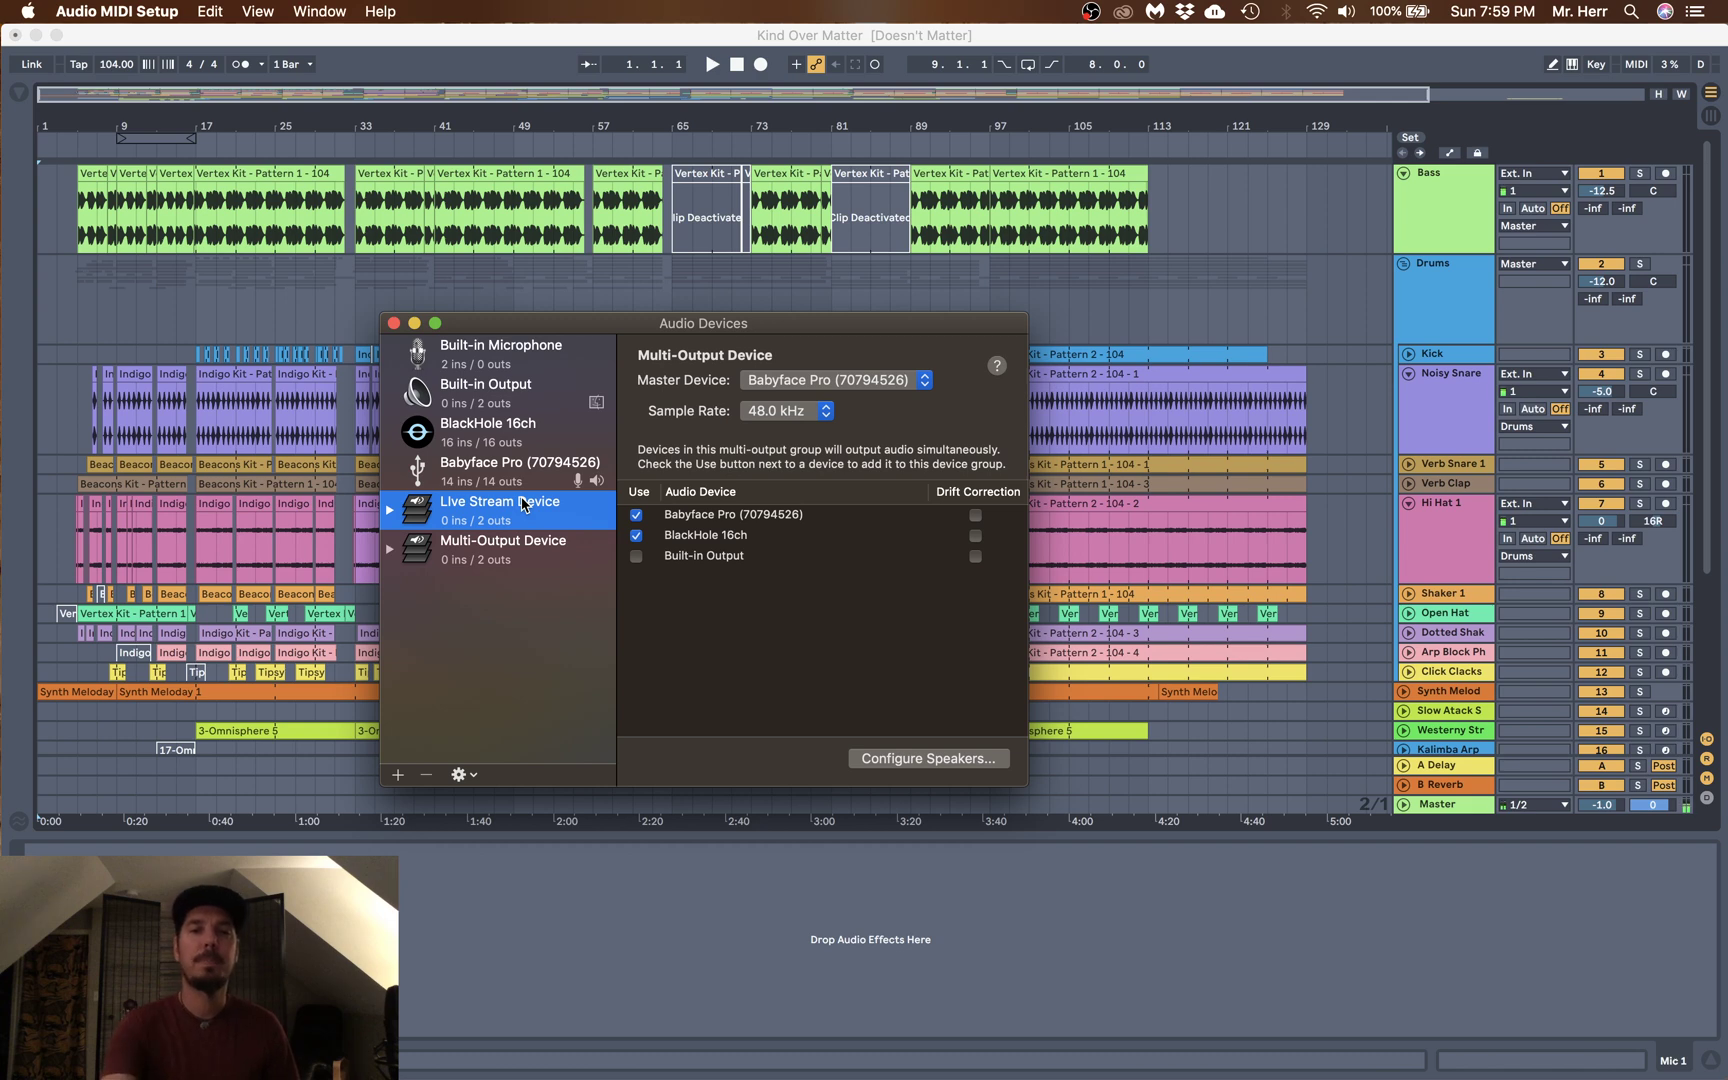
pyautogui.click(395, 324)
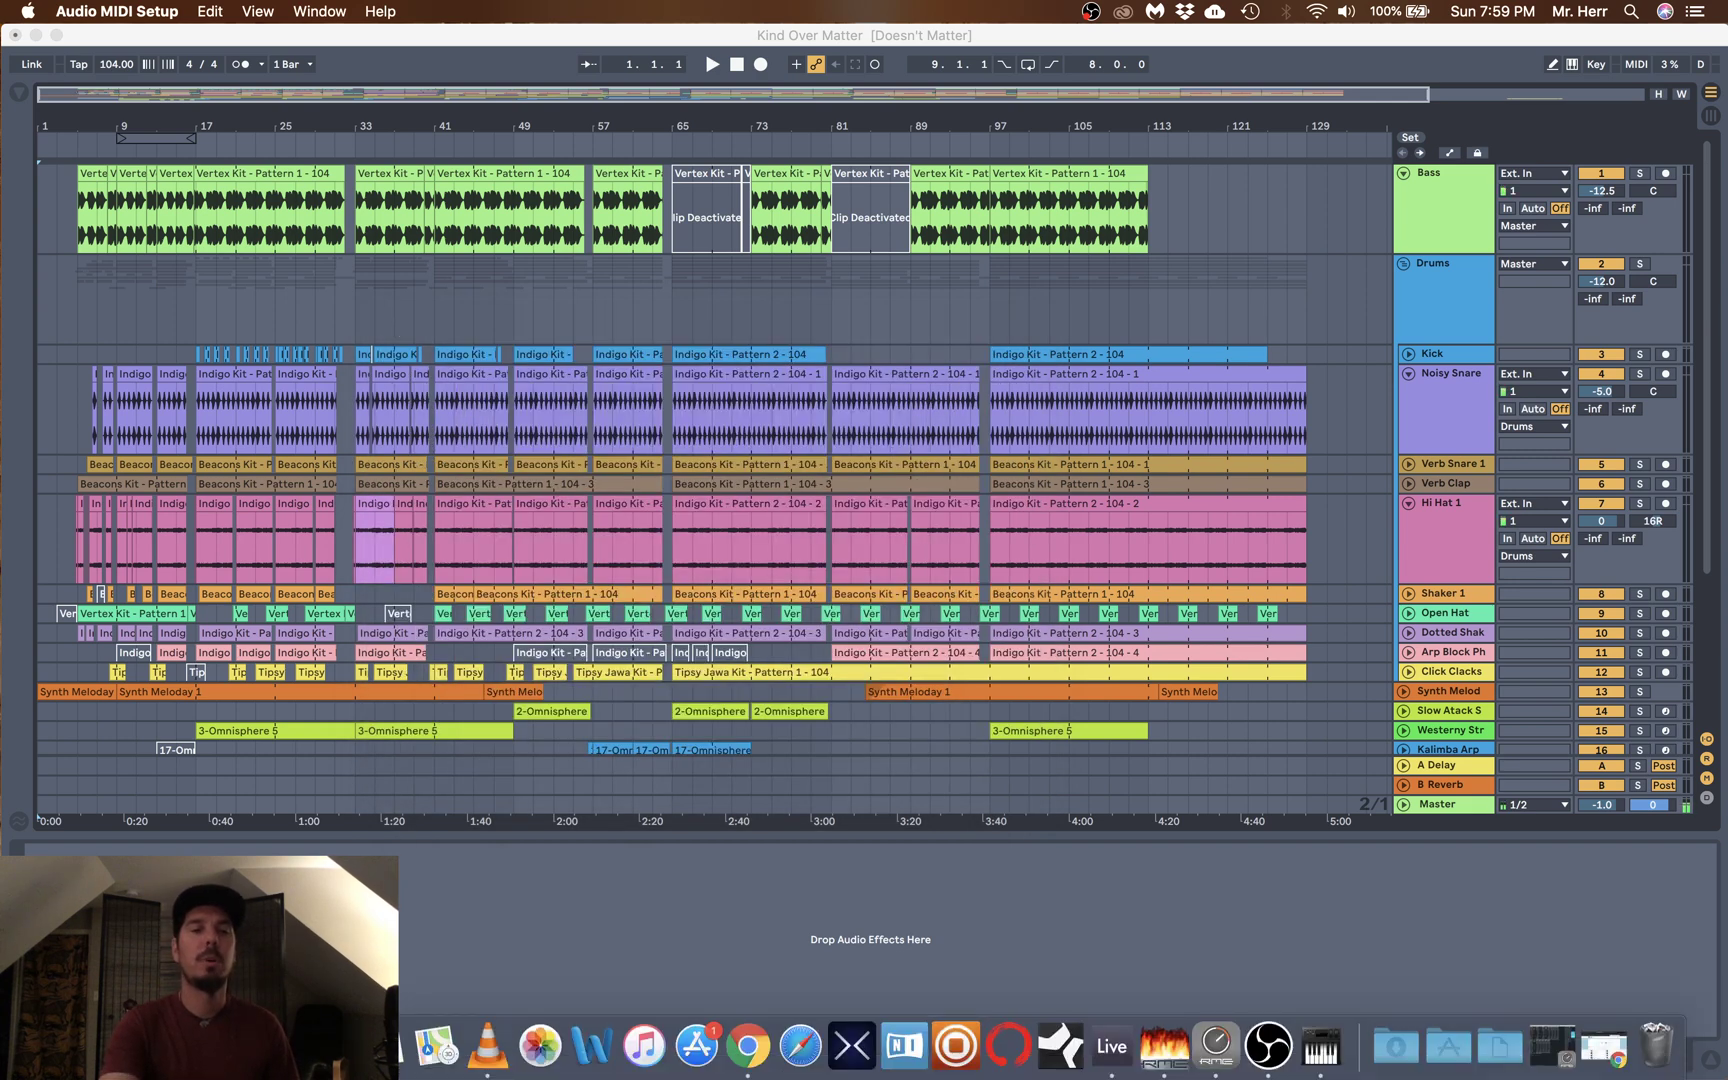
# - Choose Live Stream Device under System Preferences > Sound > Output, then close the window
pyautogui.click(330, 1045)
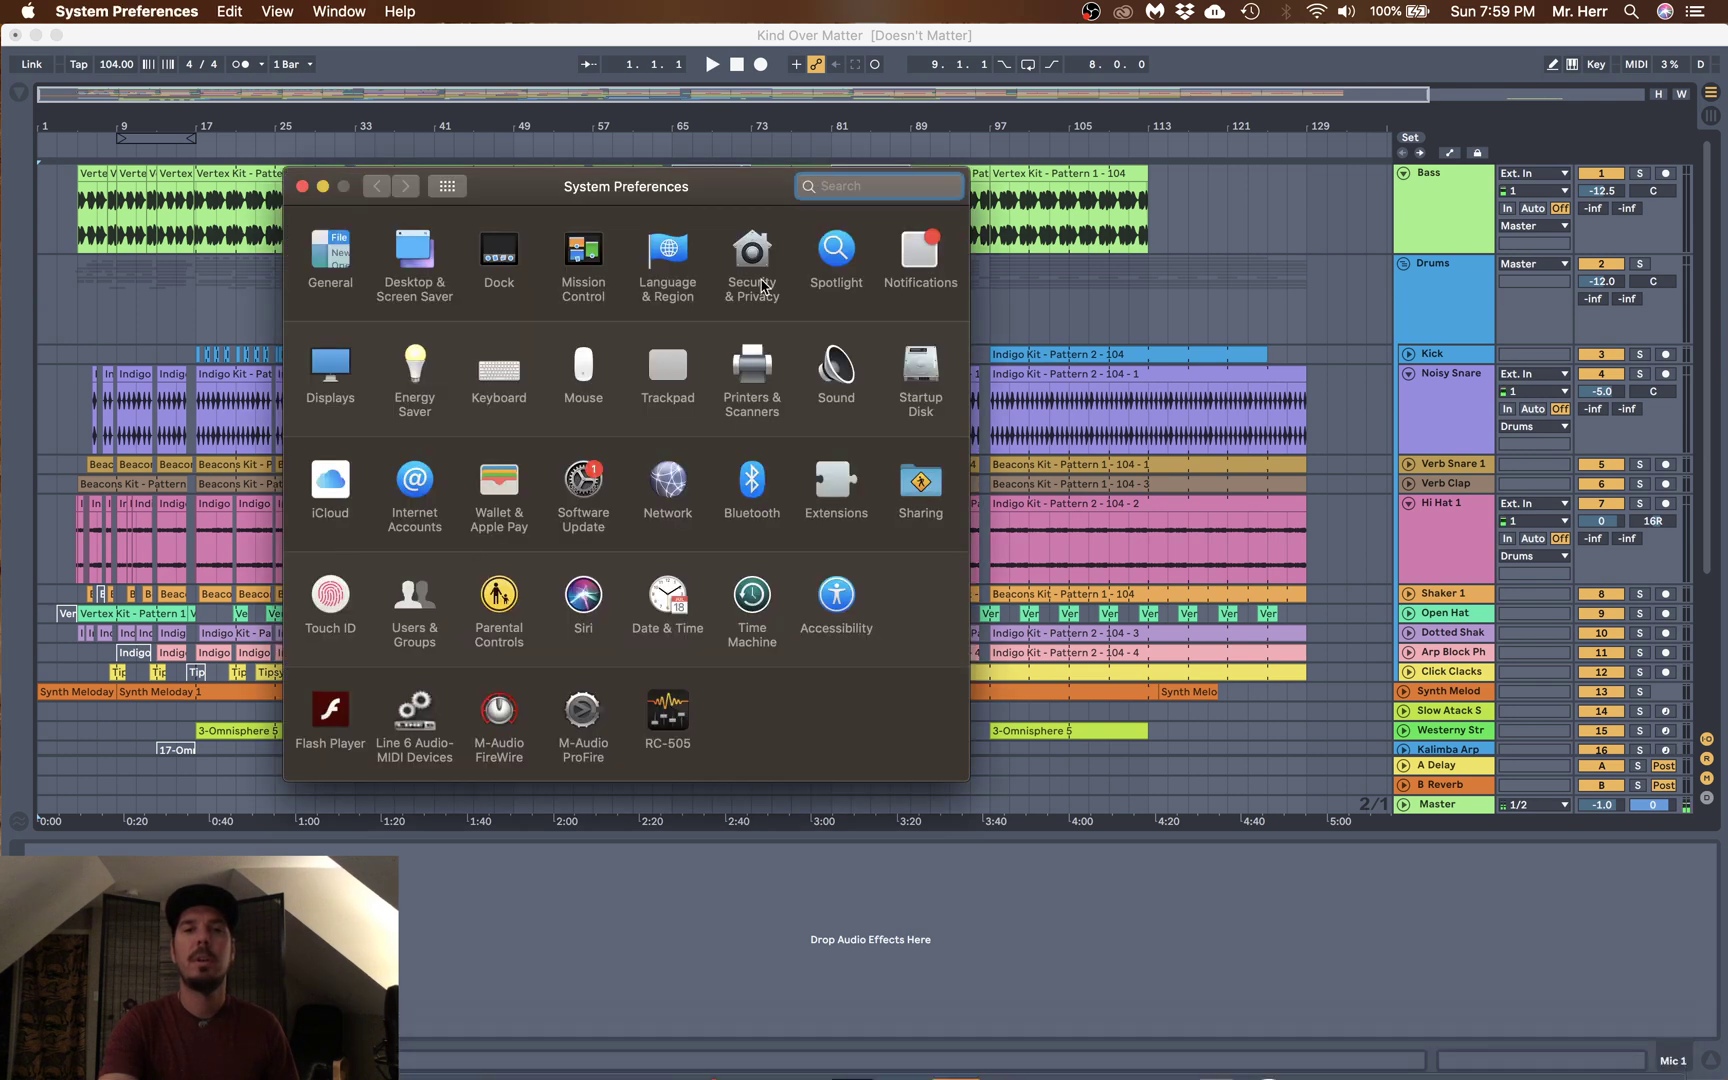
pyautogui.click(840, 372)
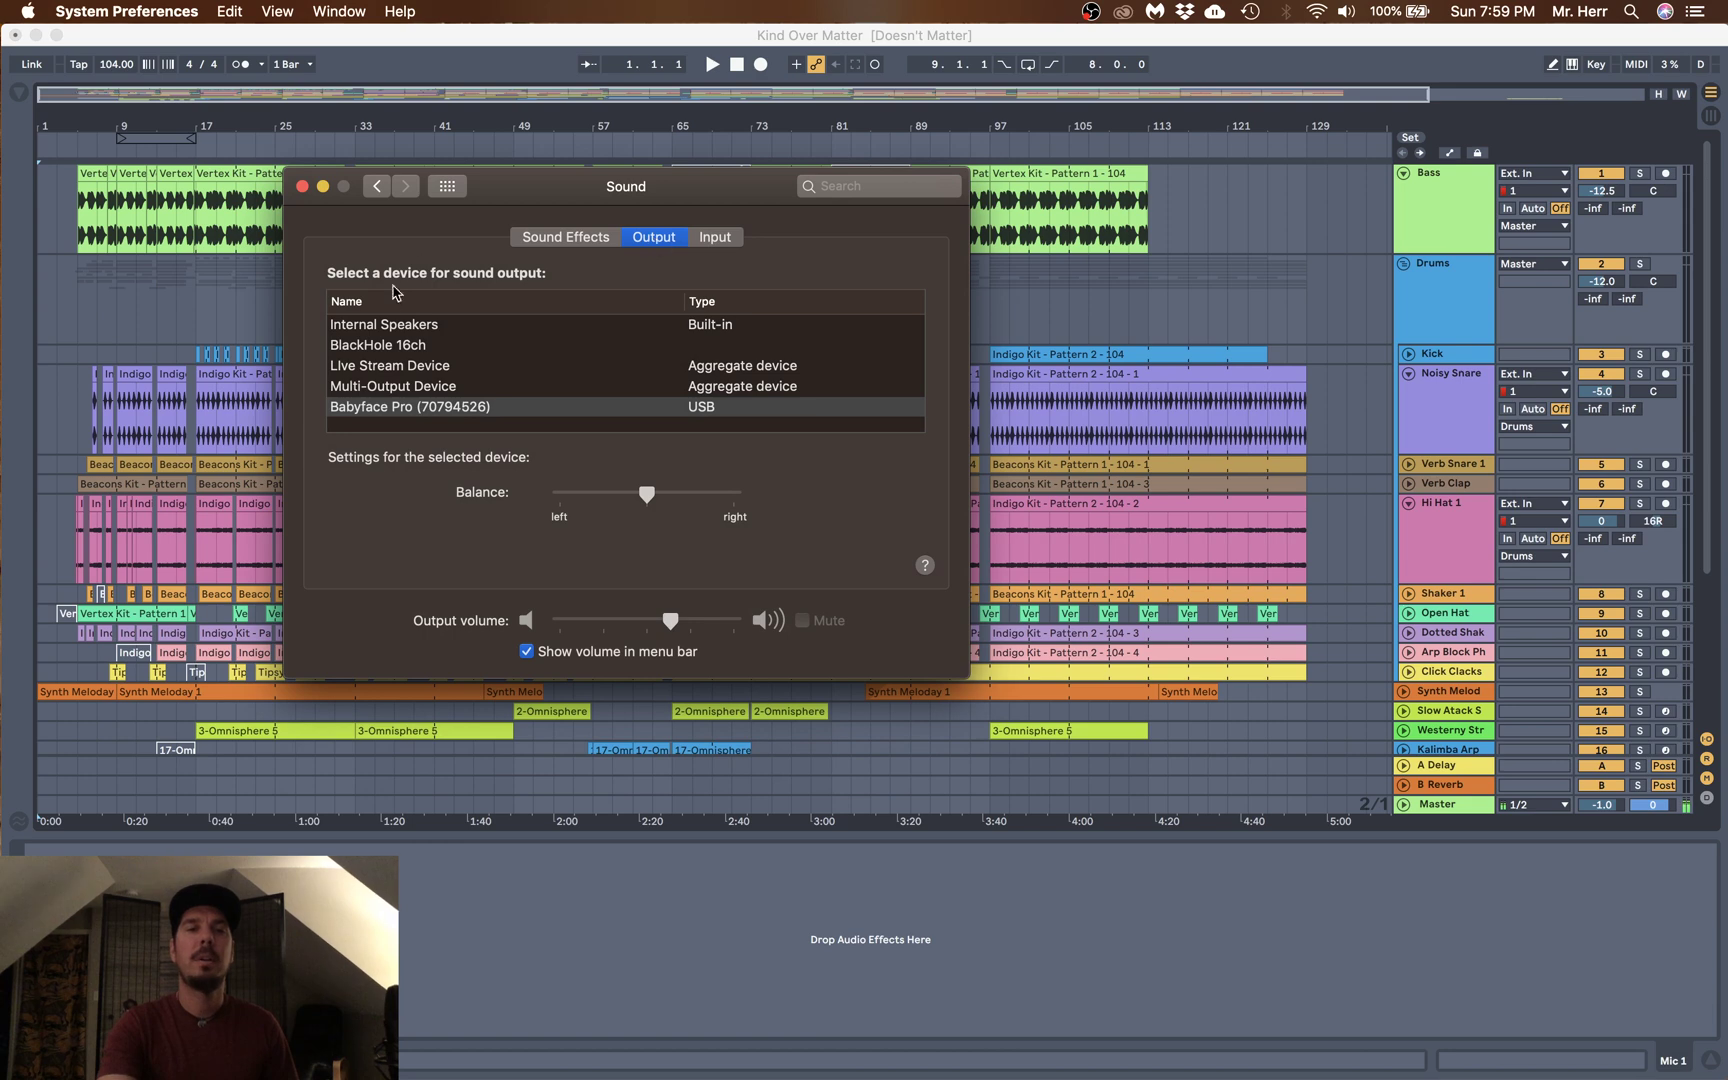
pyautogui.click(372, 367)
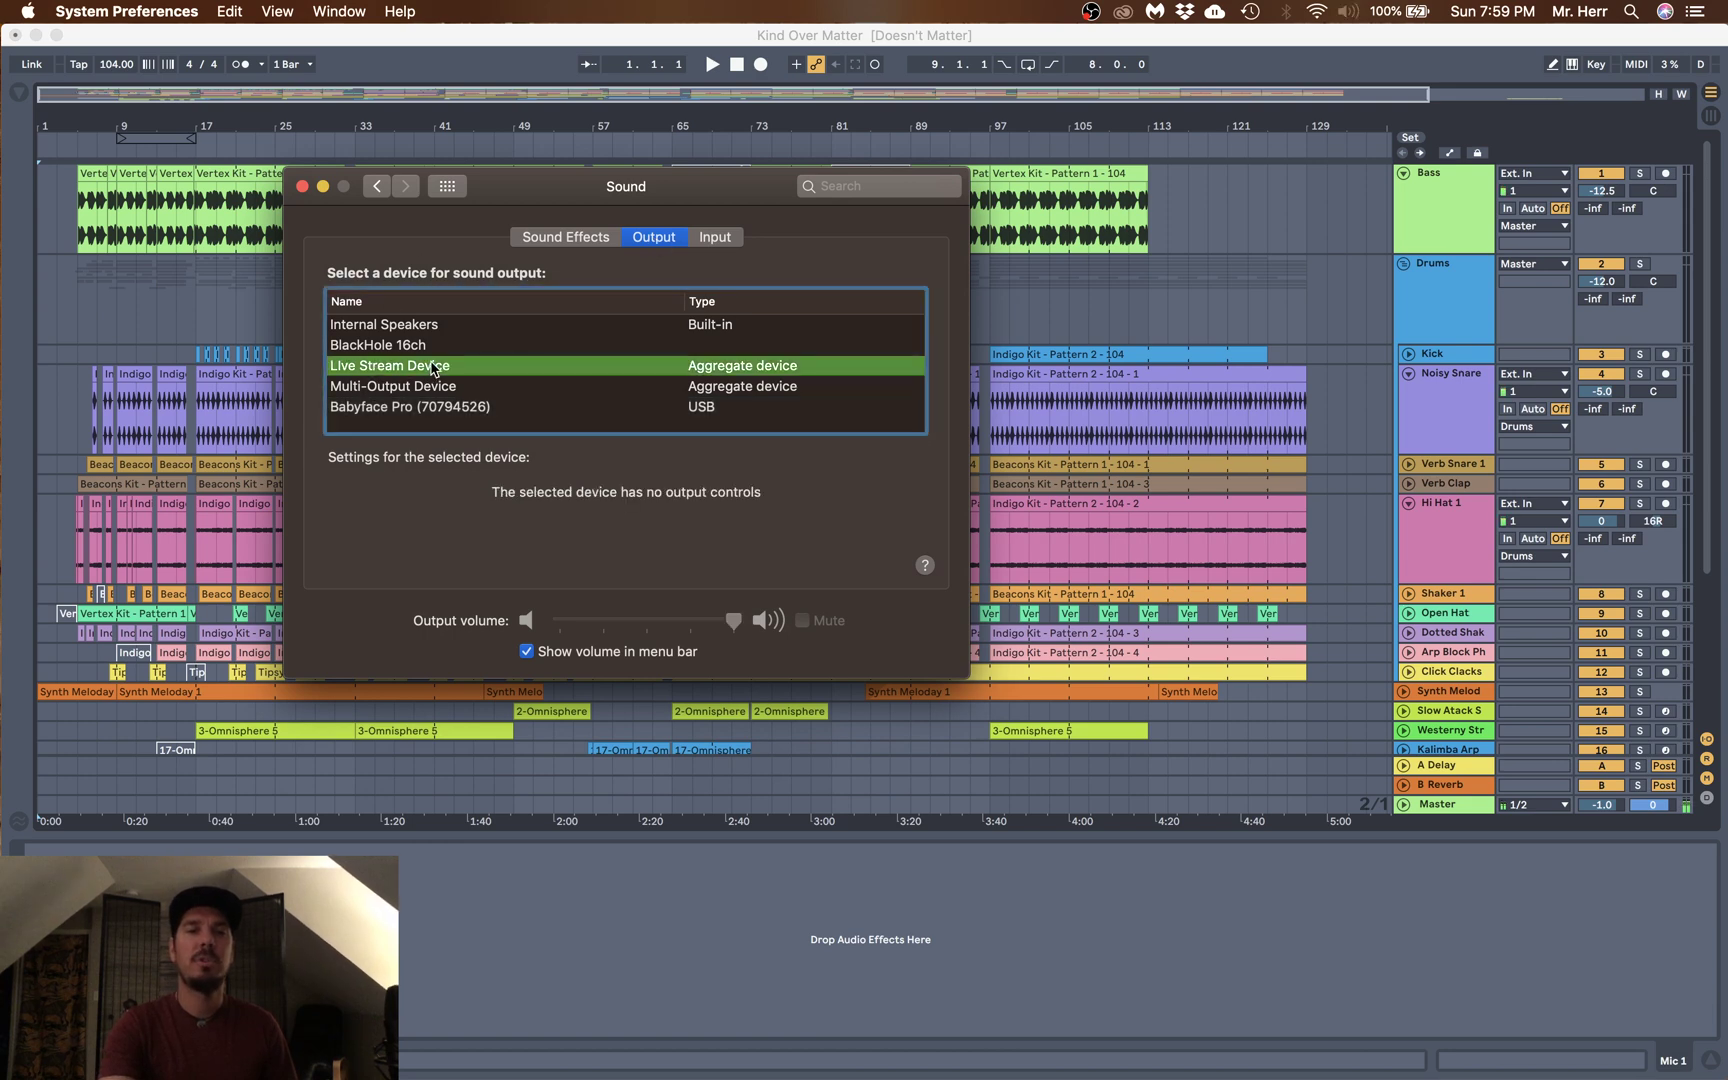
pyautogui.click(301, 186)
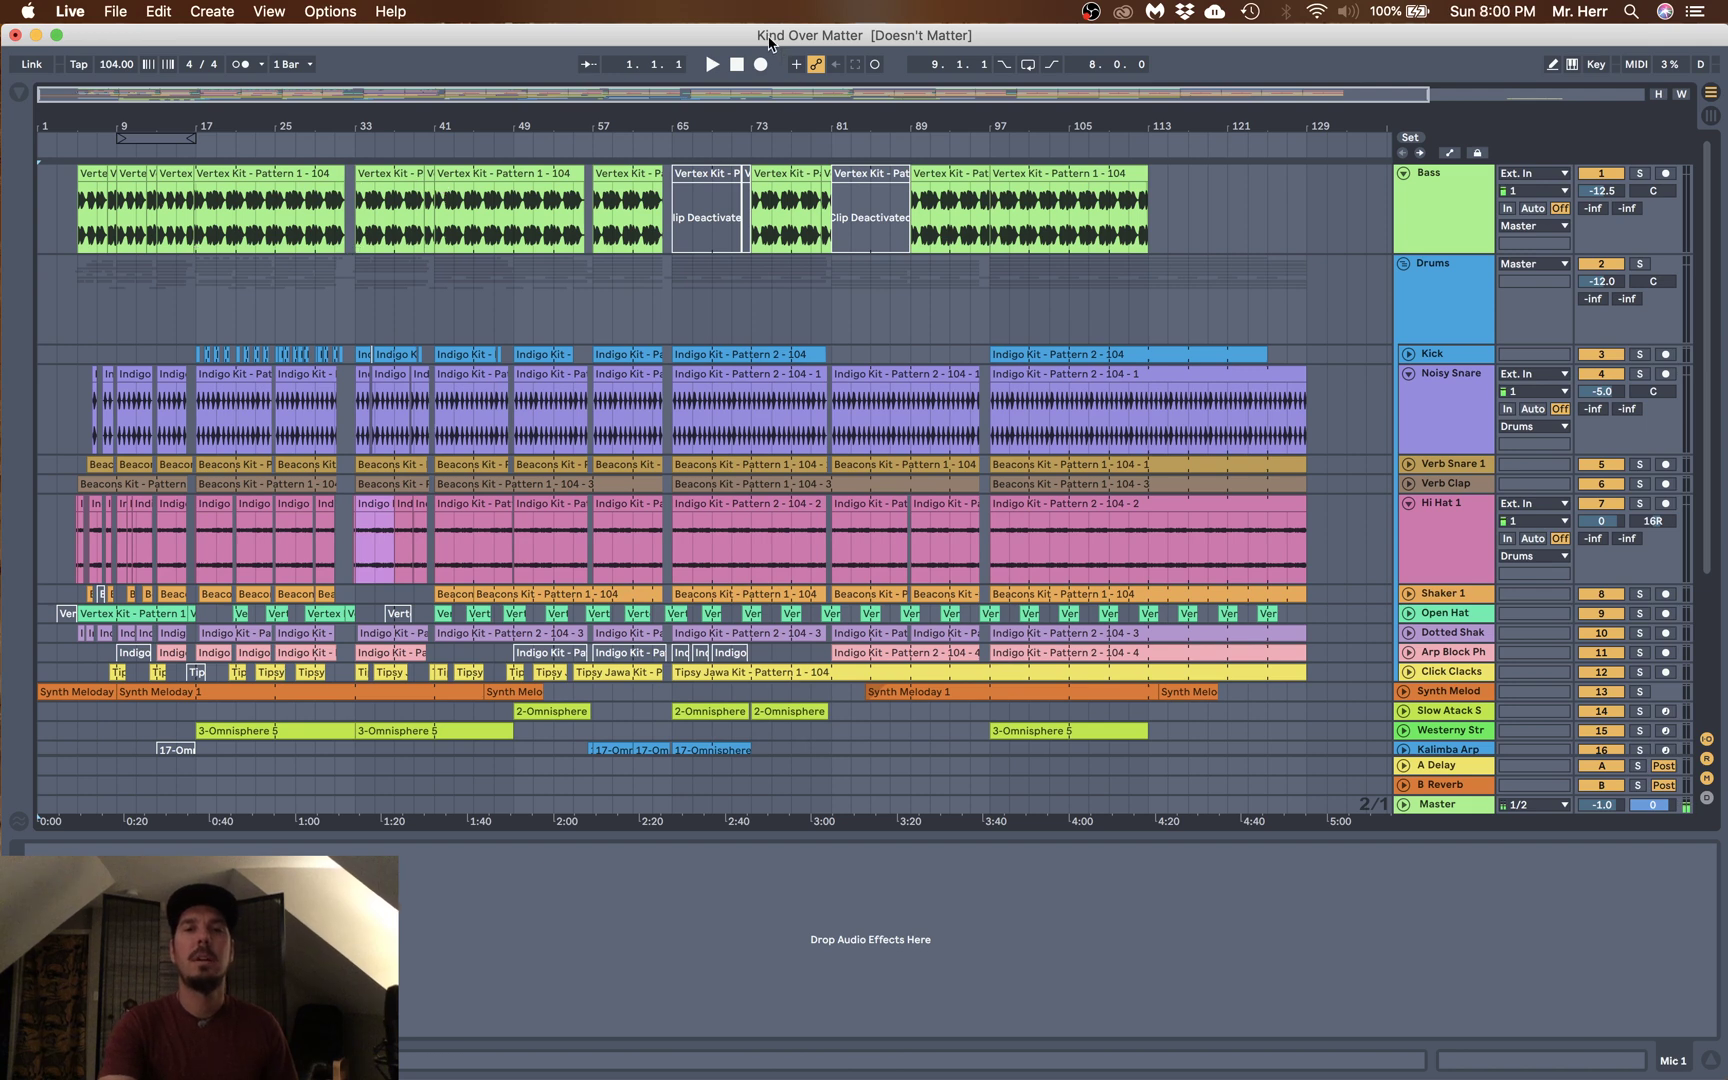
# - In Live's Audio preferences, set the output to Live Stream Device and keep Babyface Pro as input
pyautogui.click(84, 11)
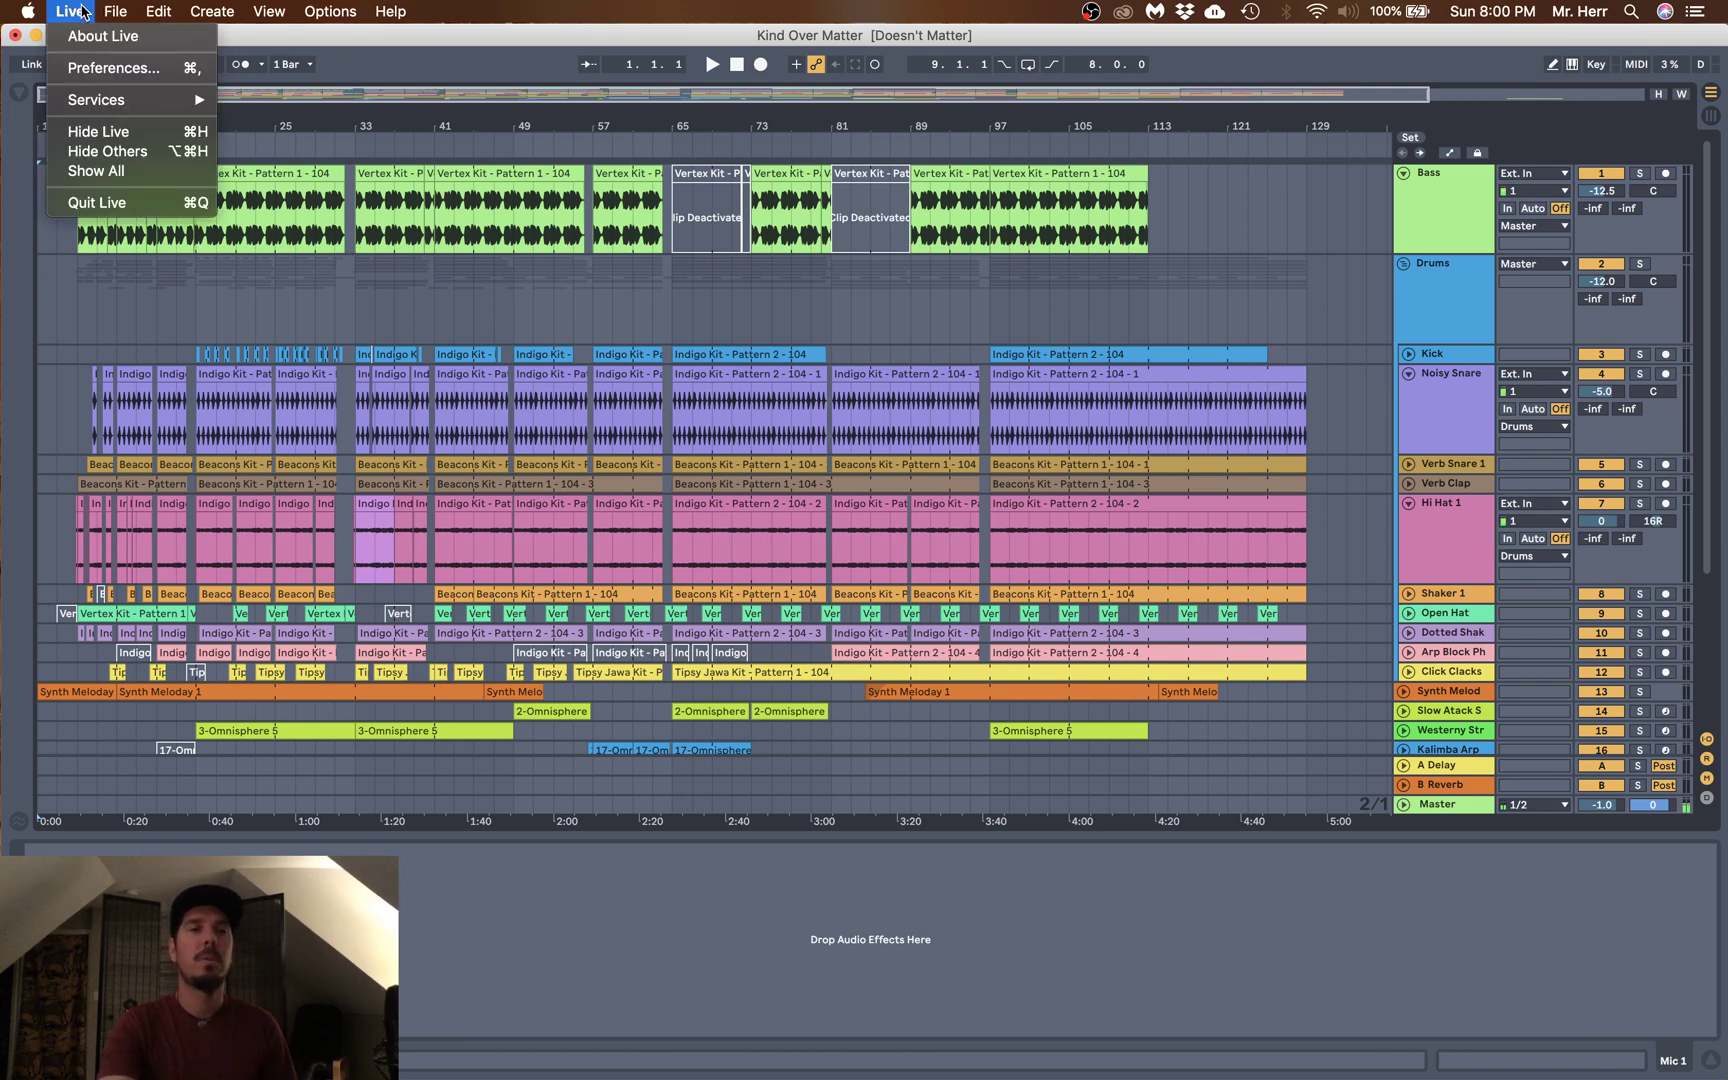
pyautogui.click(90, 68)
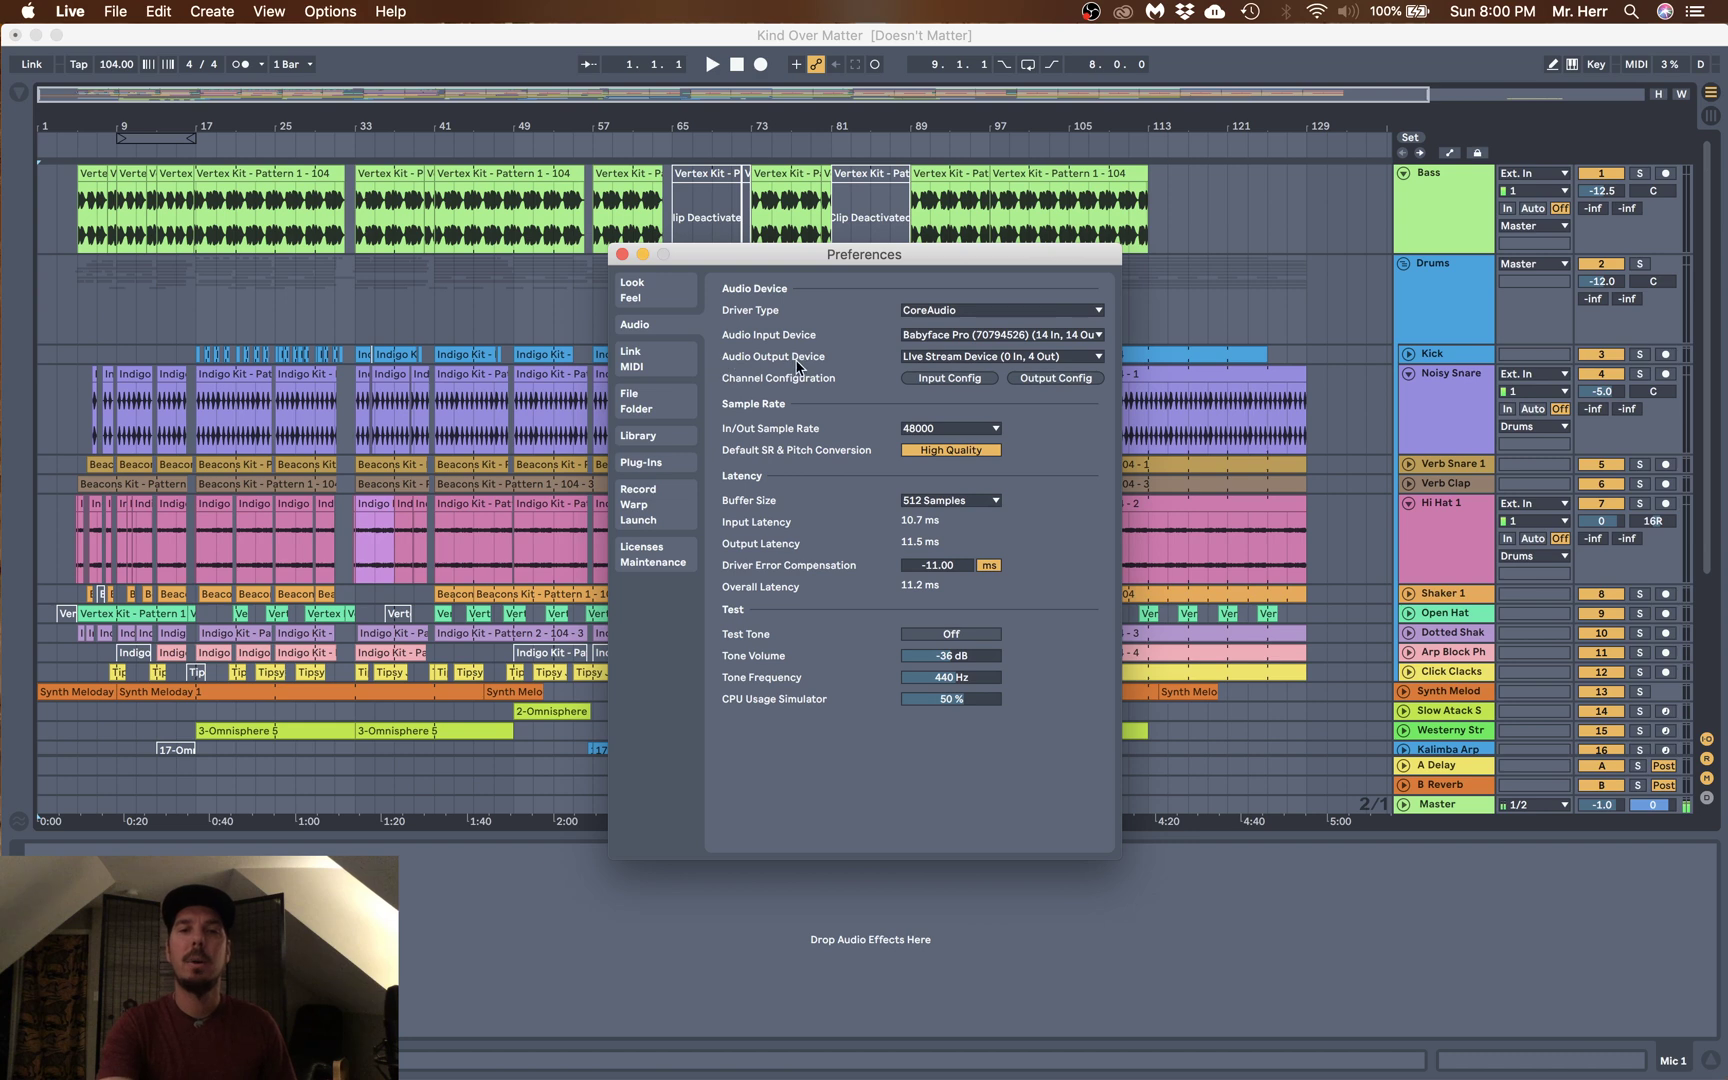
pyautogui.click(948, 357)
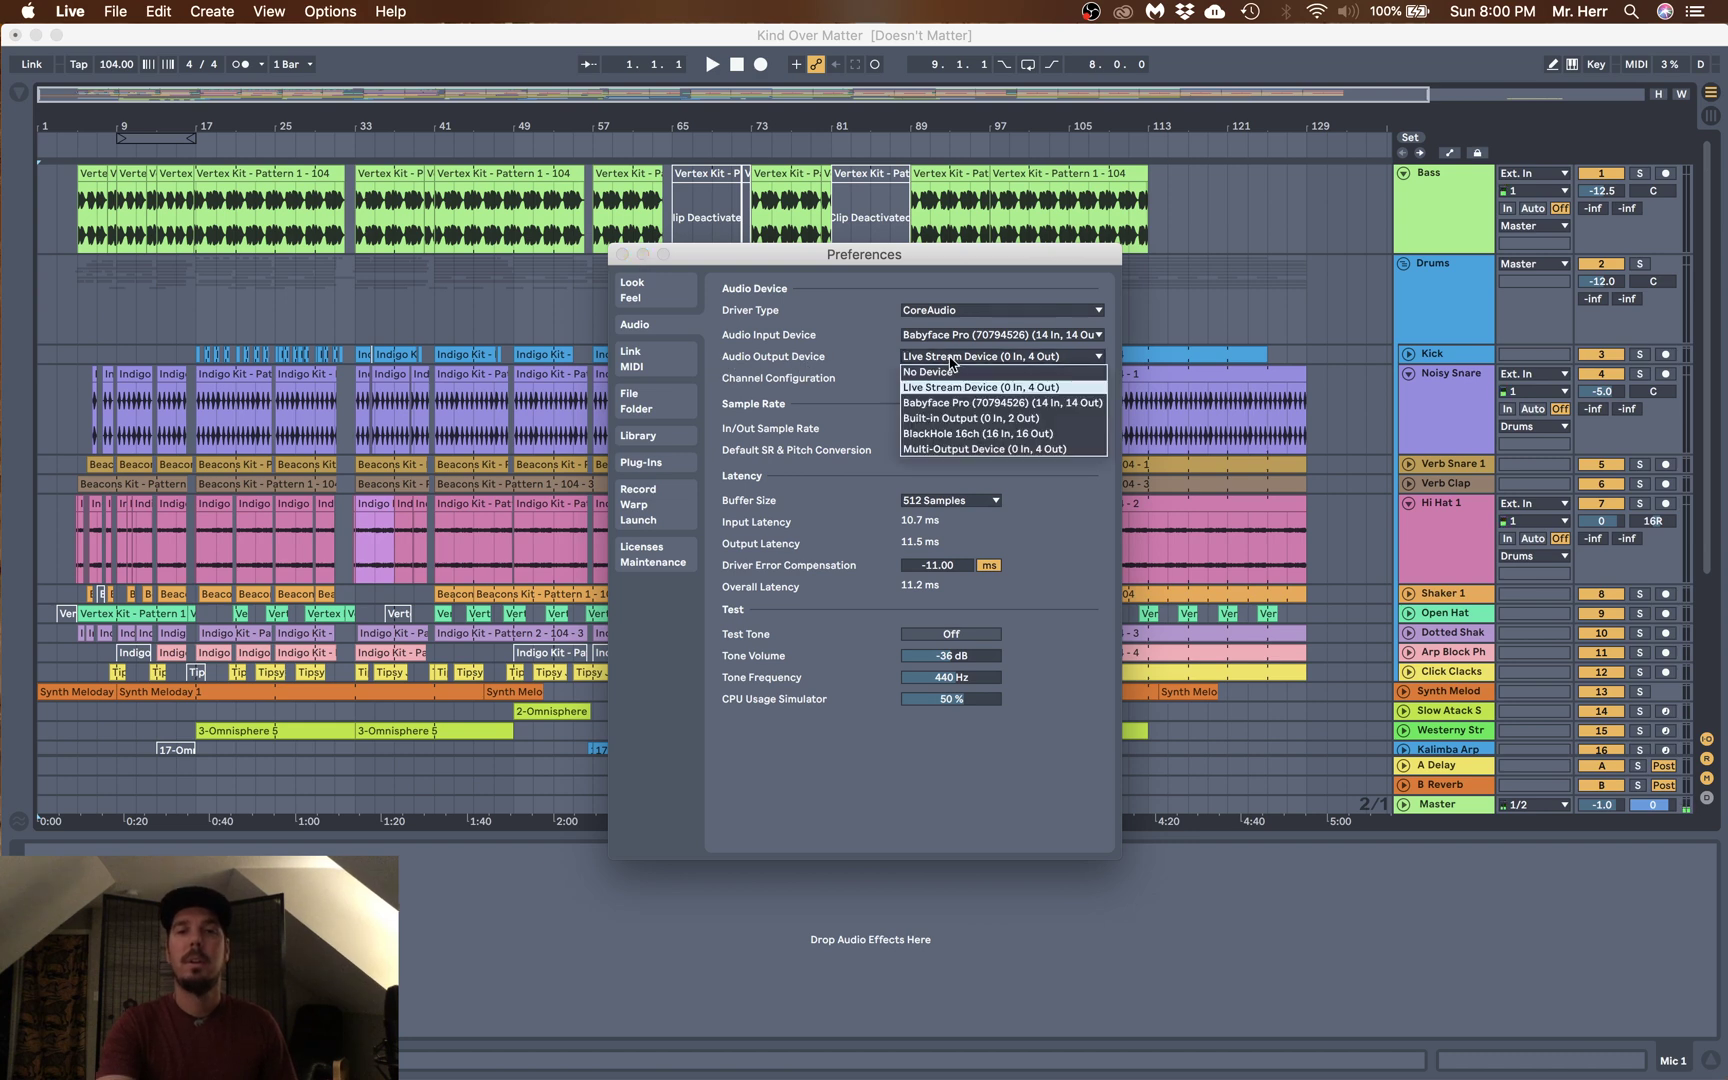
pyautogui.click(938, 388)
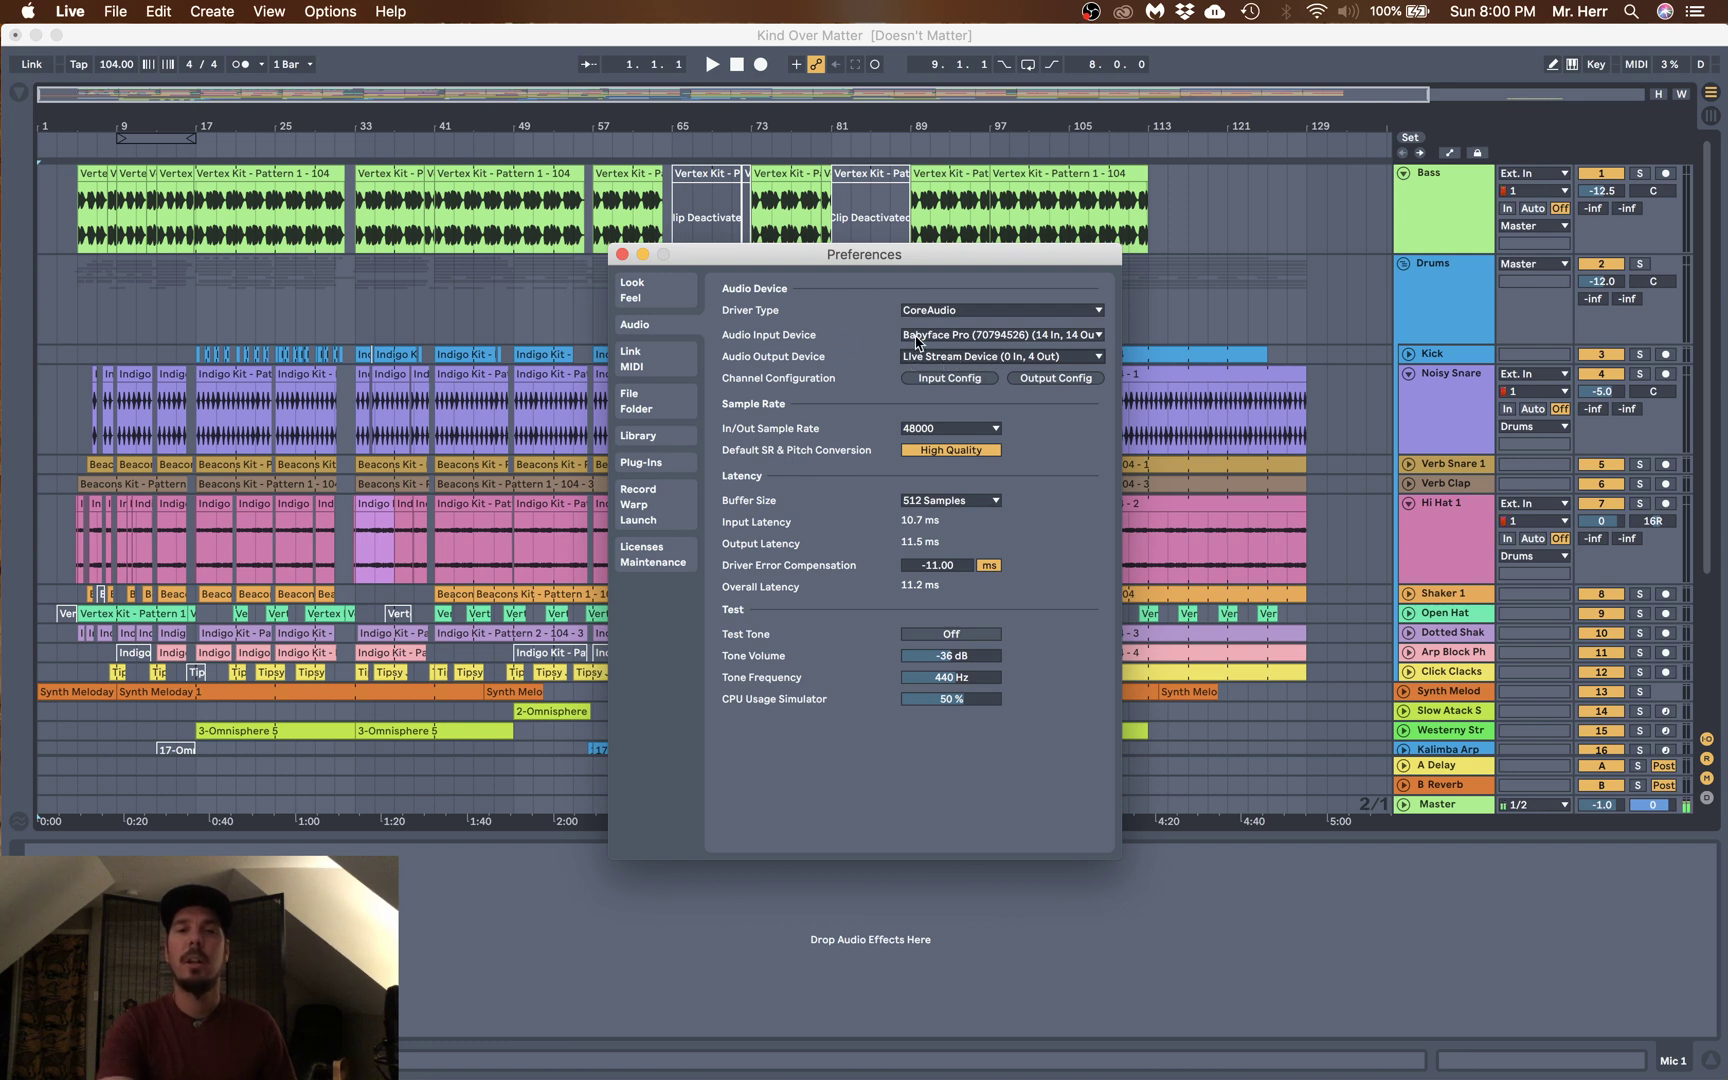
pyautogui.click(955, 336)
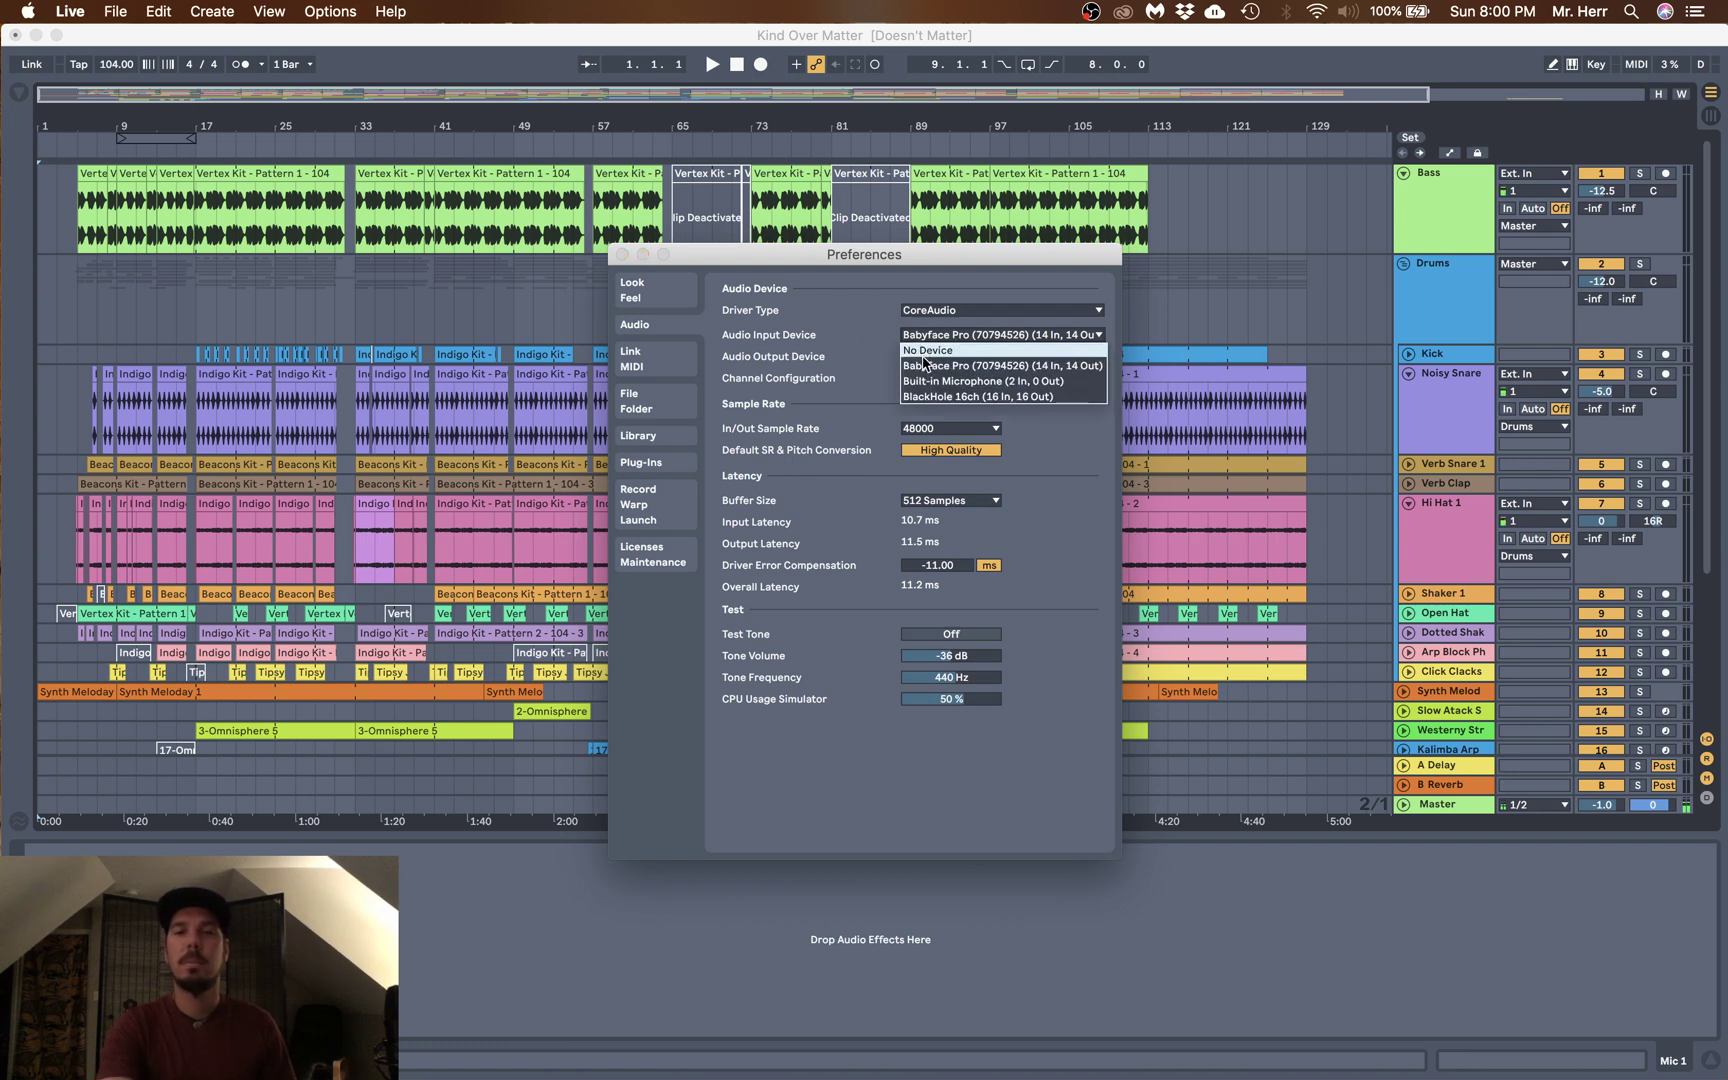
pyautogui.click(932, 367)
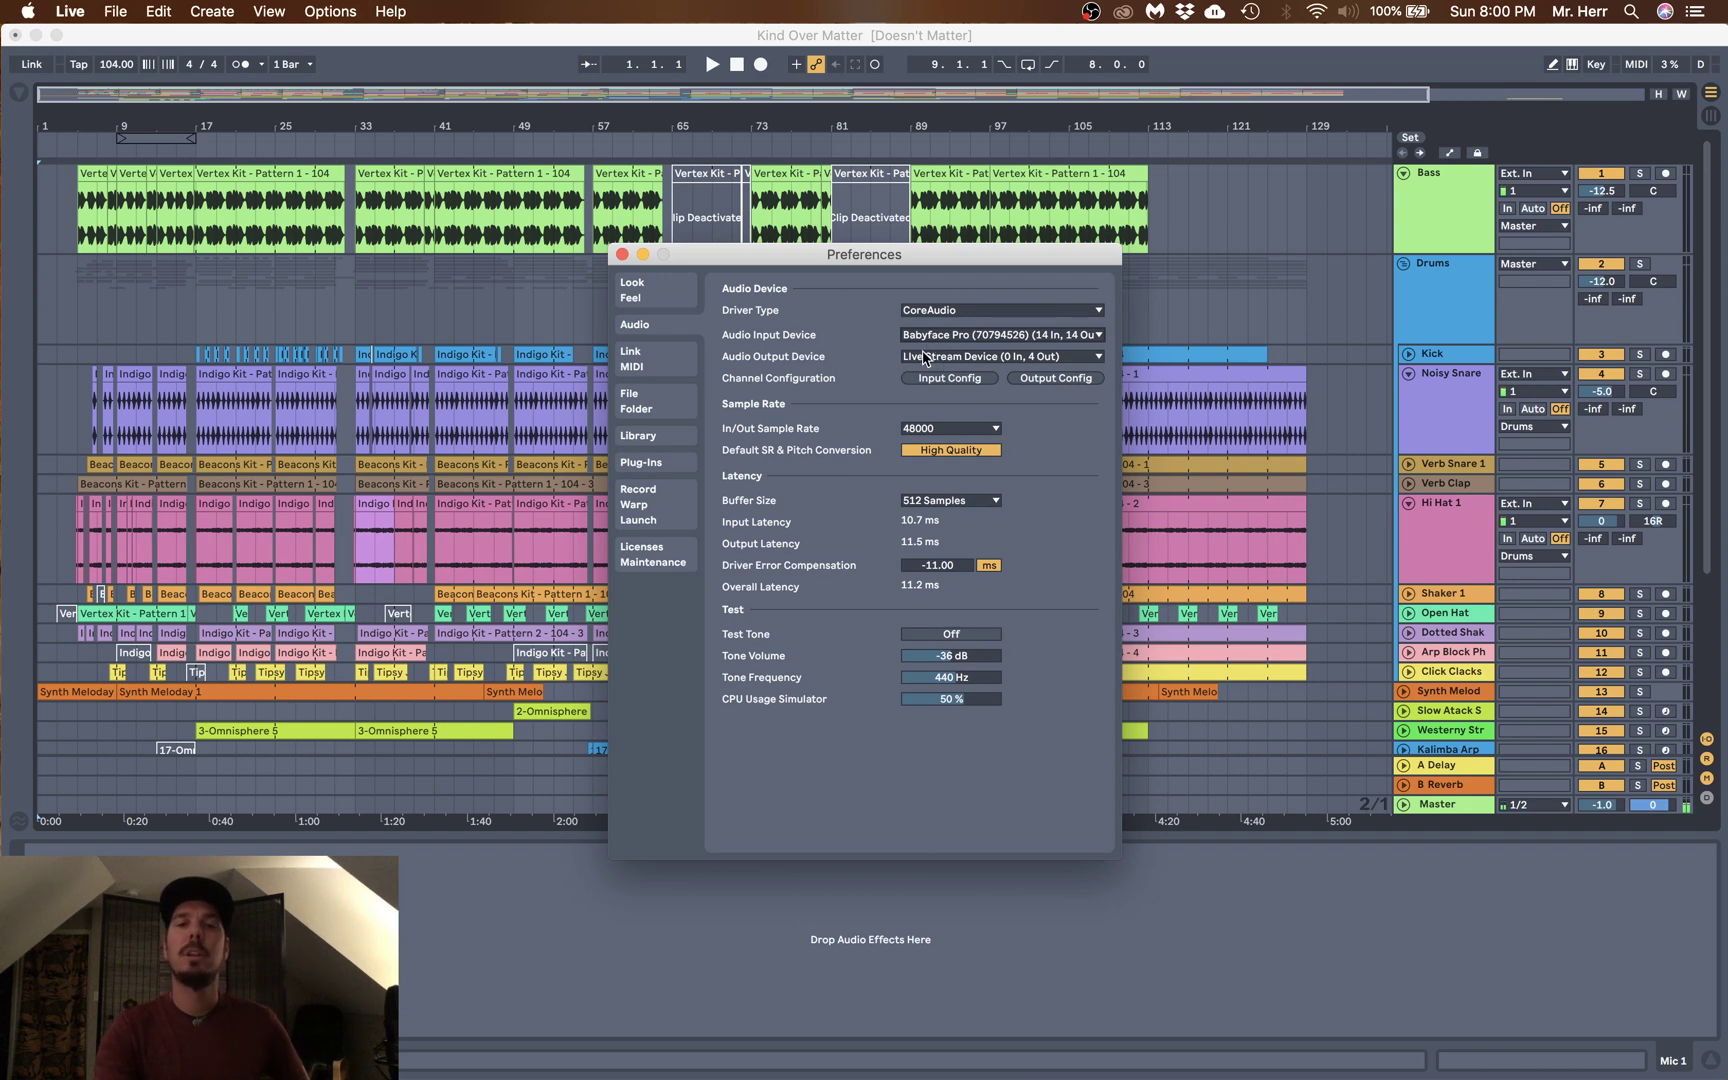
pyautogui.click(622, 255)
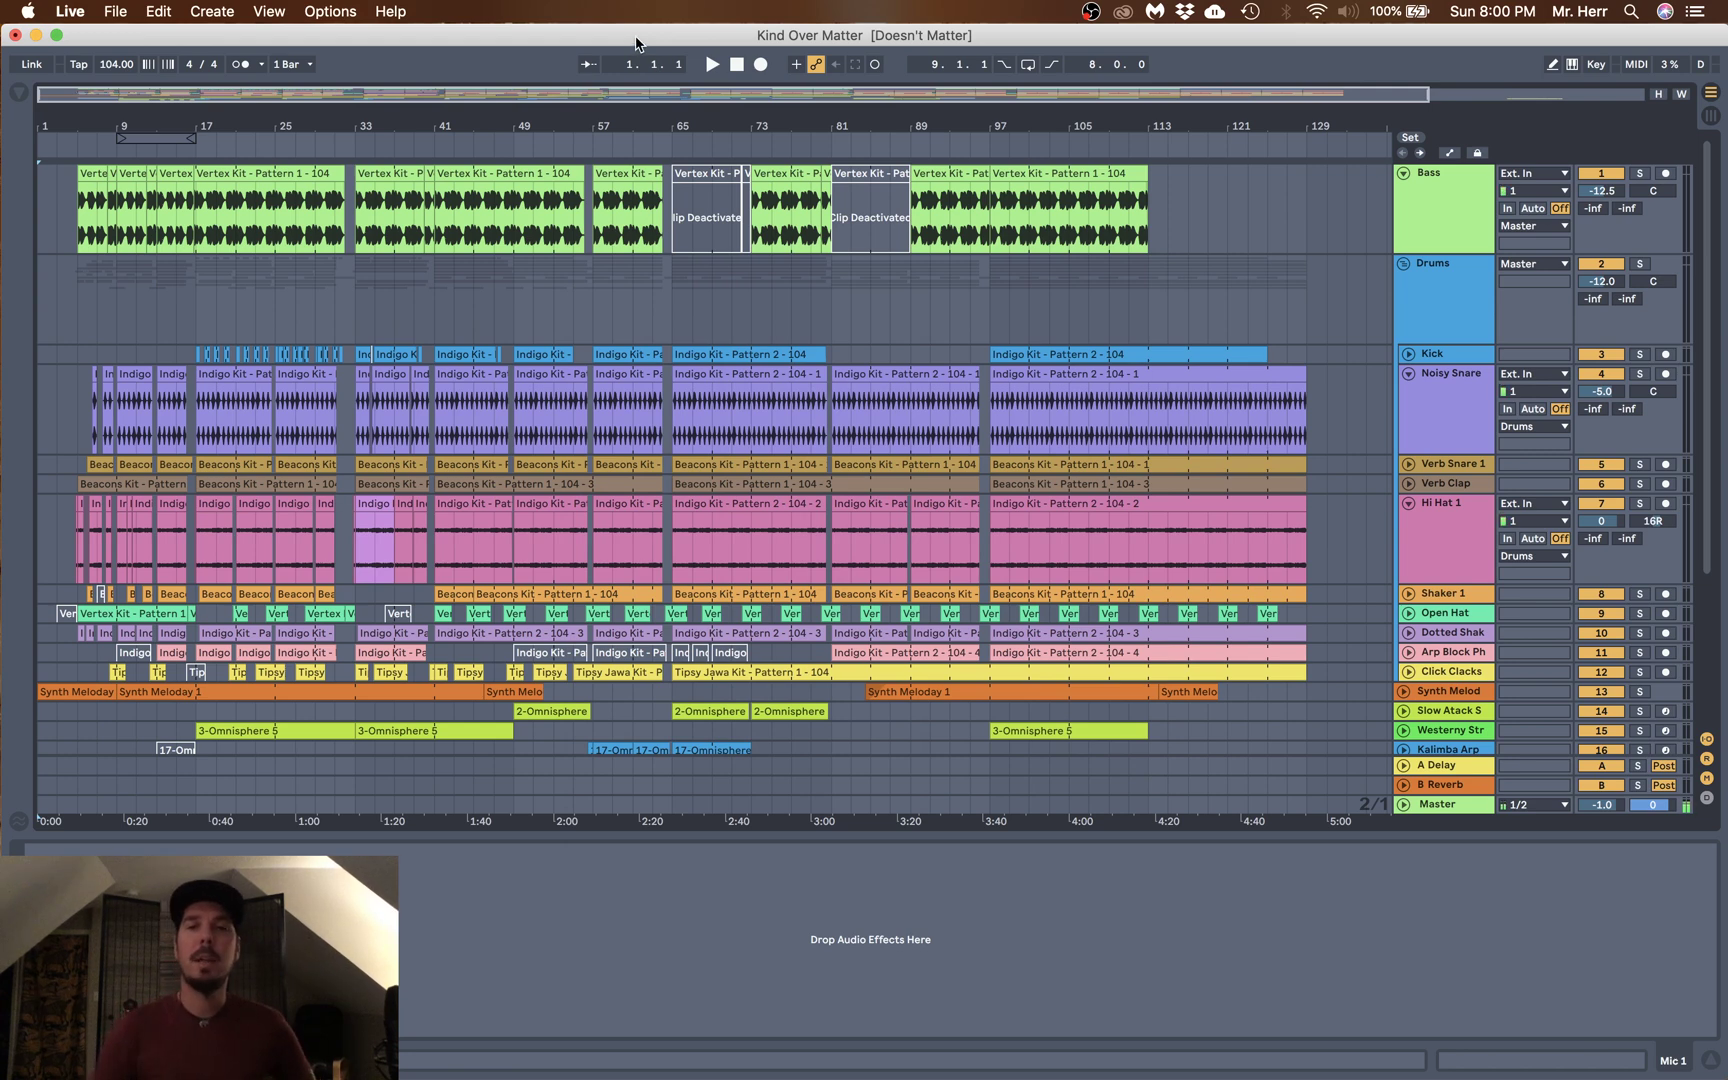
# - Bring OBS Studio to the front and open Settings from the Controls panel
pyautogui.moveTo(1268, 1072)
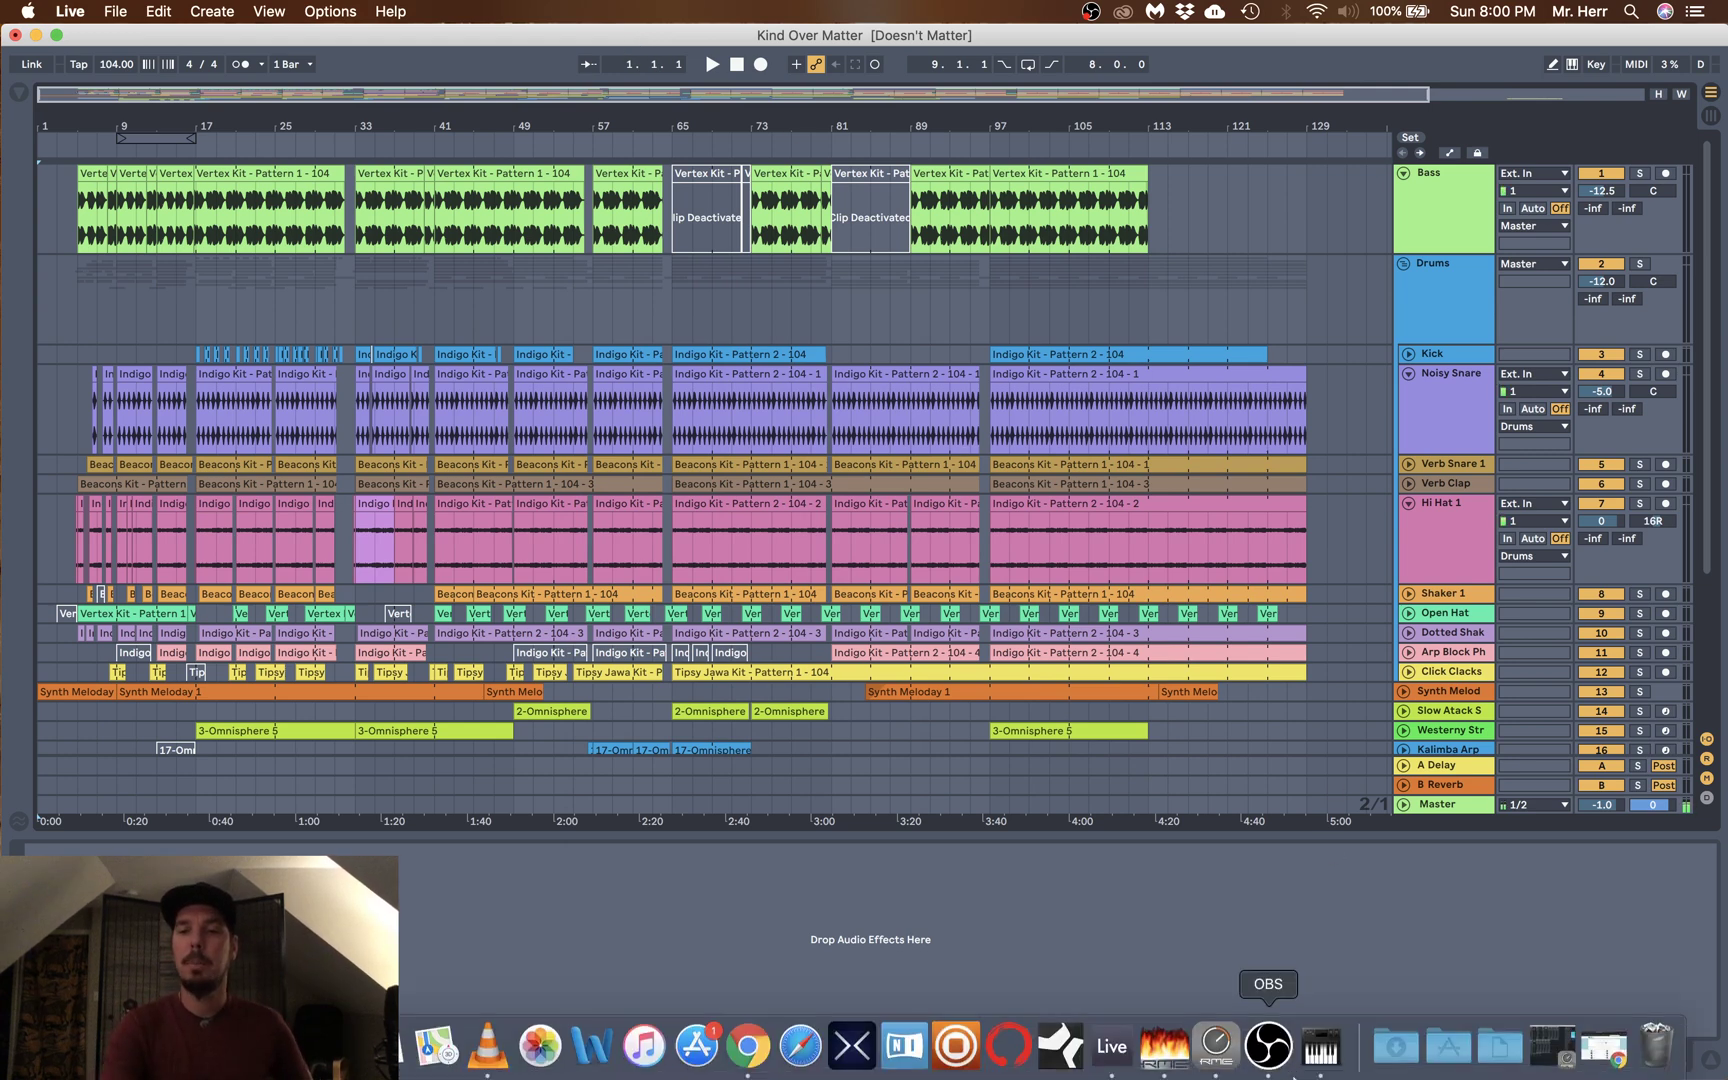
pyautogui.click(1270, 1048)
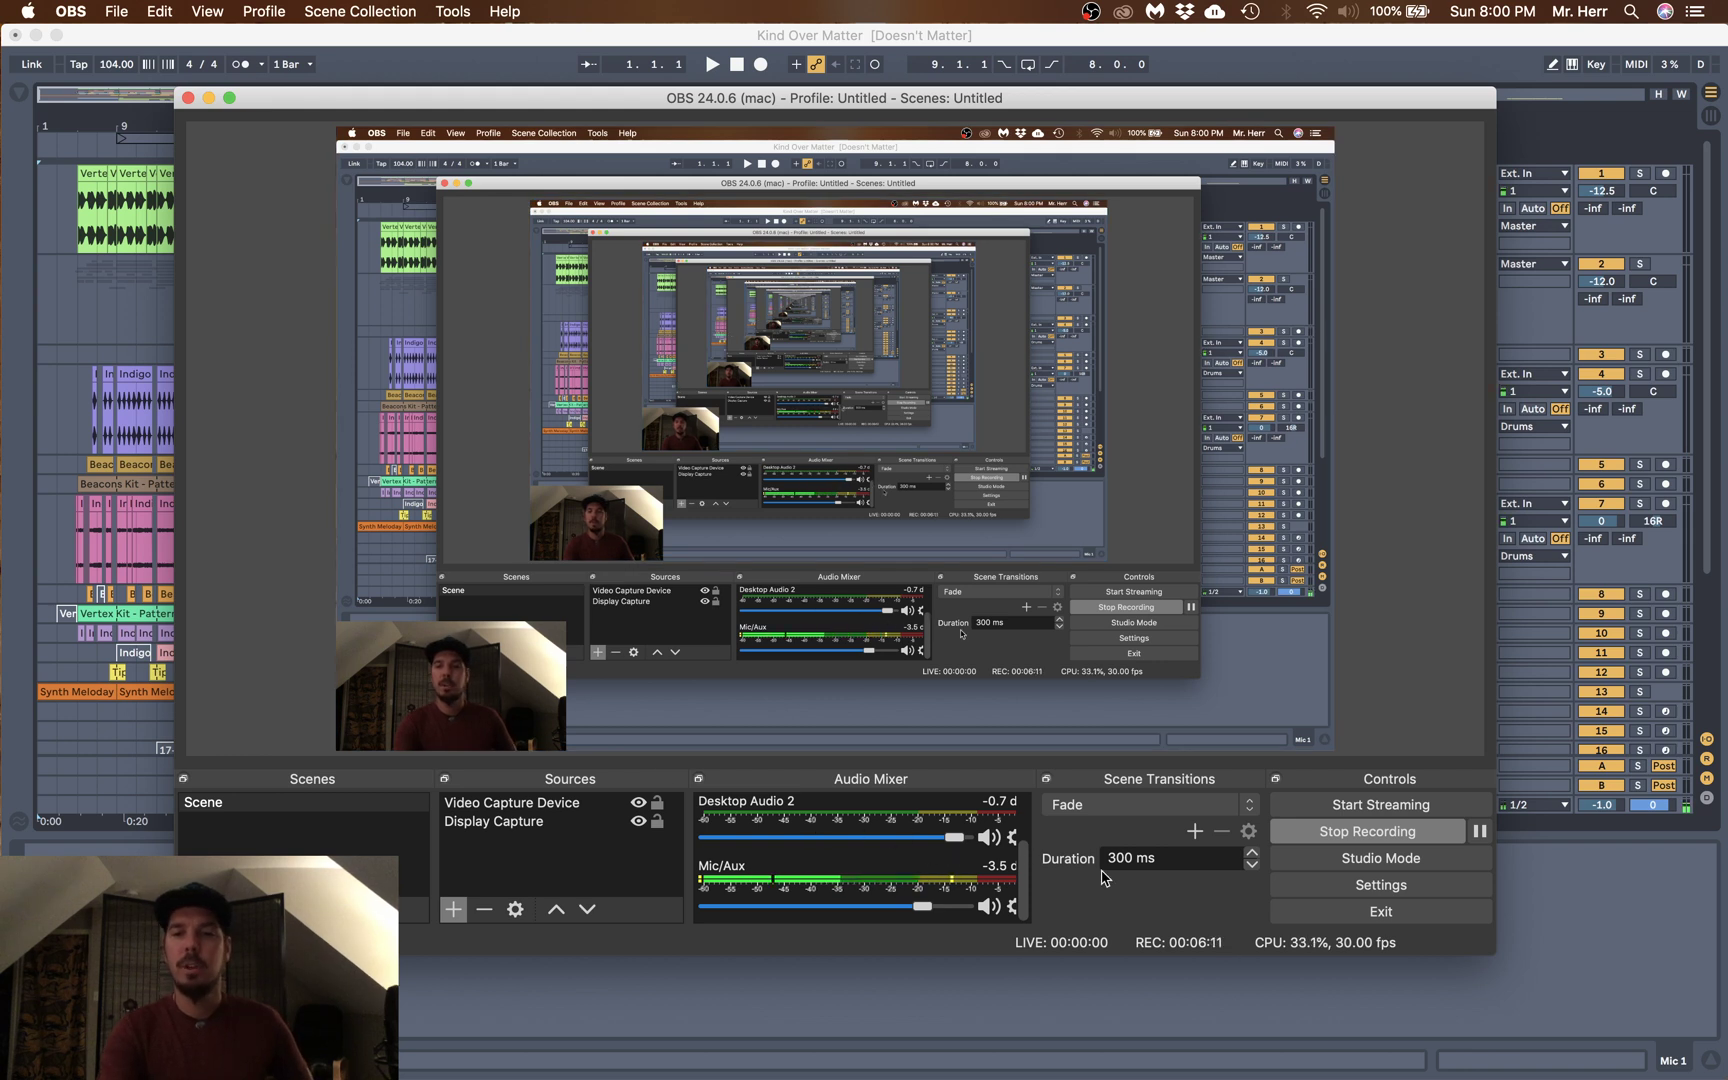
pyautogui.click(1360, 889)
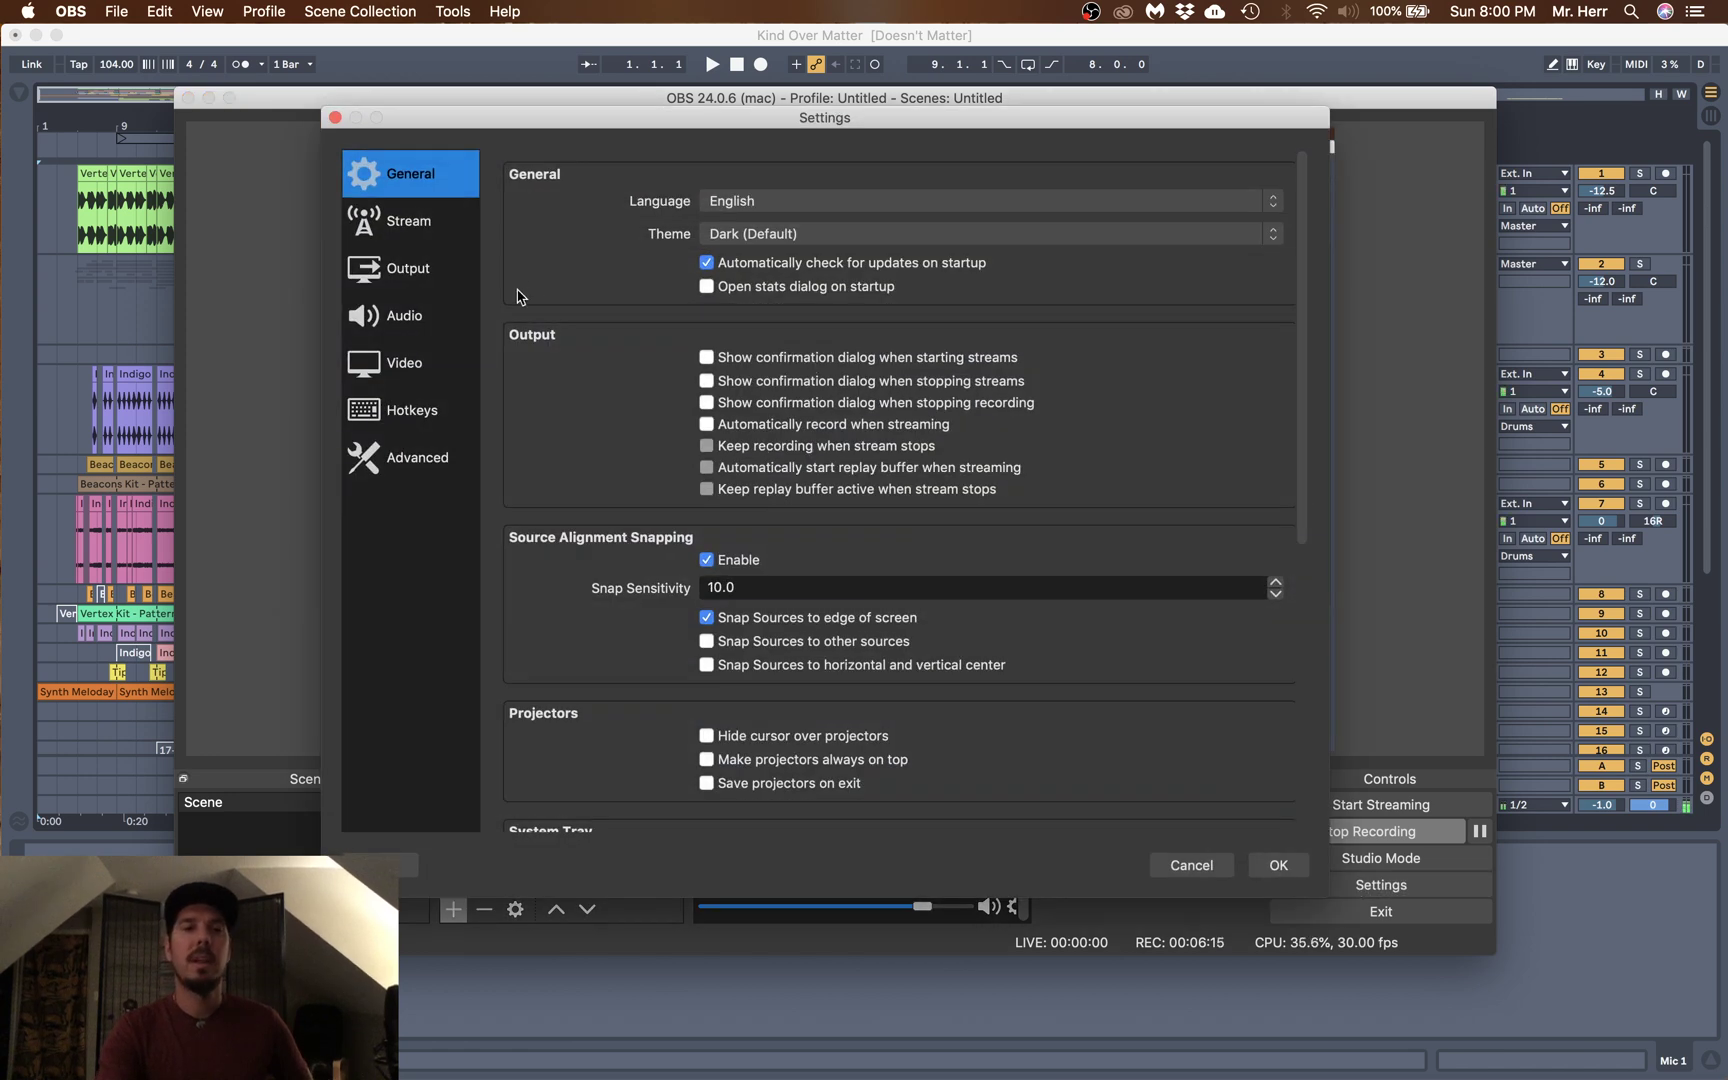
# - Keep BlackHole 16ch as the Mic/Auxiliary Audio device in OBS Audio settings, then close Settings
pyautogui.click(398, 318)
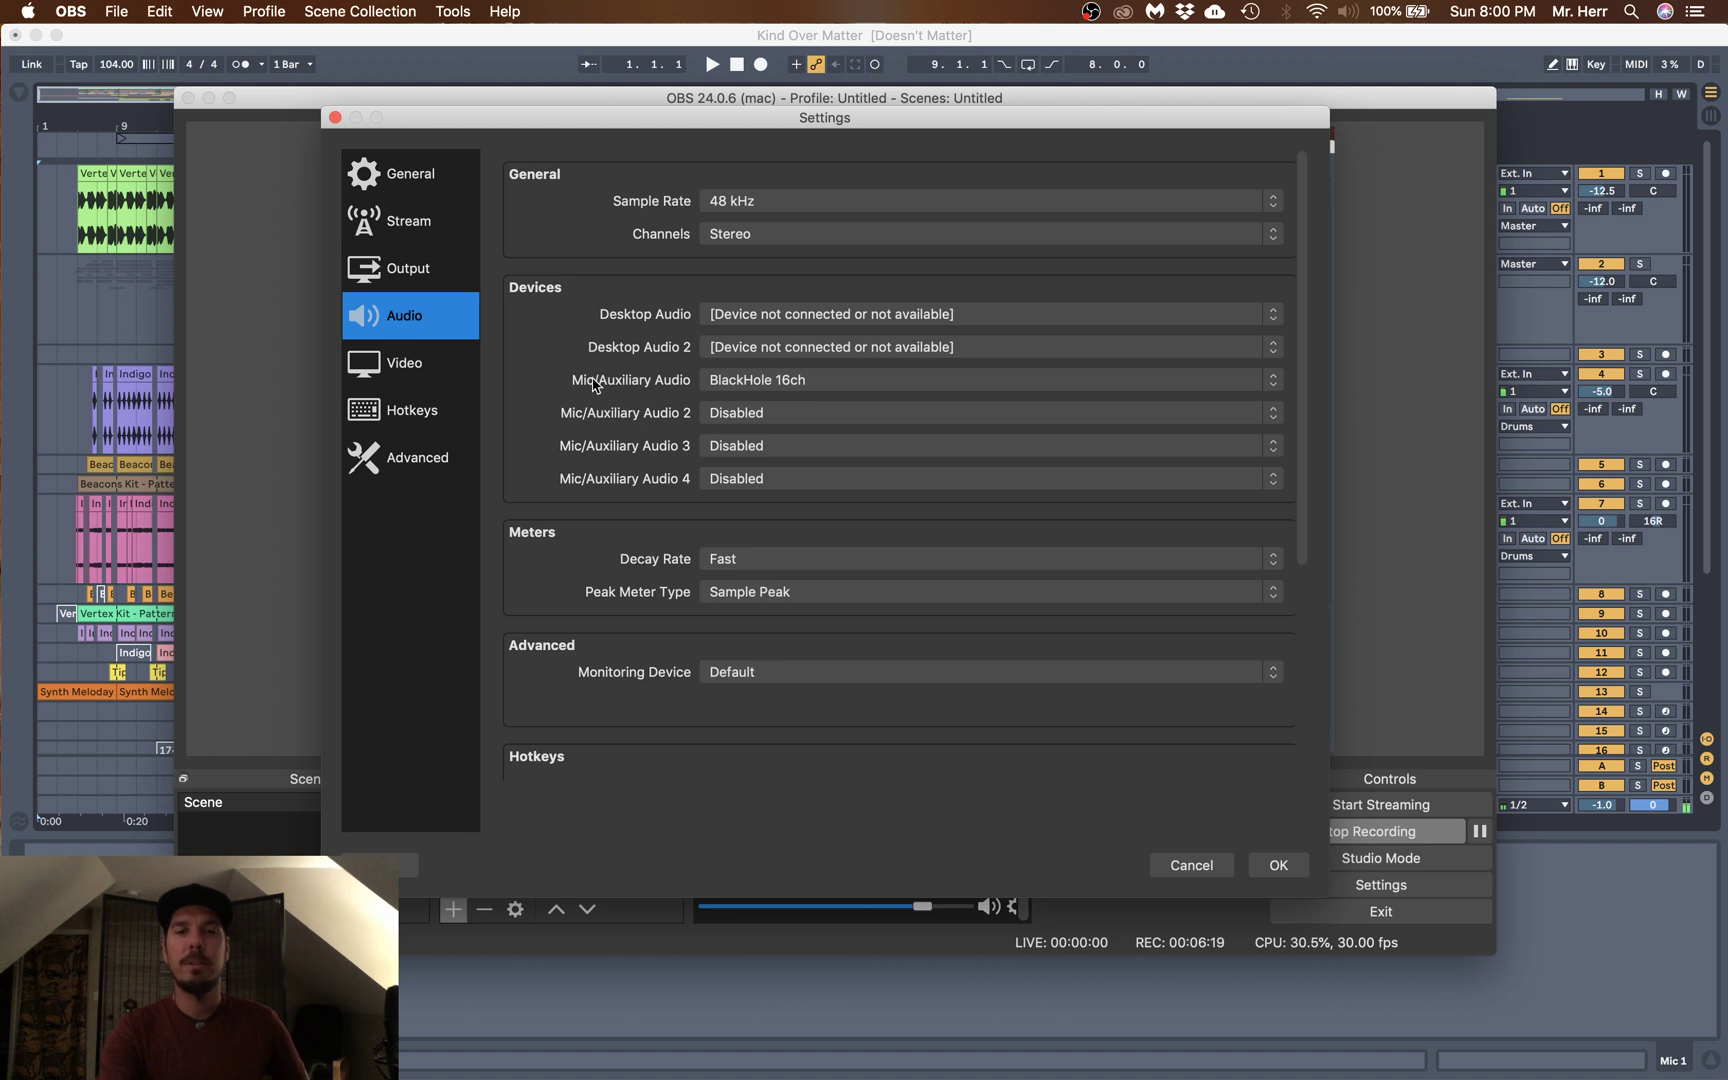
pyautogui.click(728, 382)
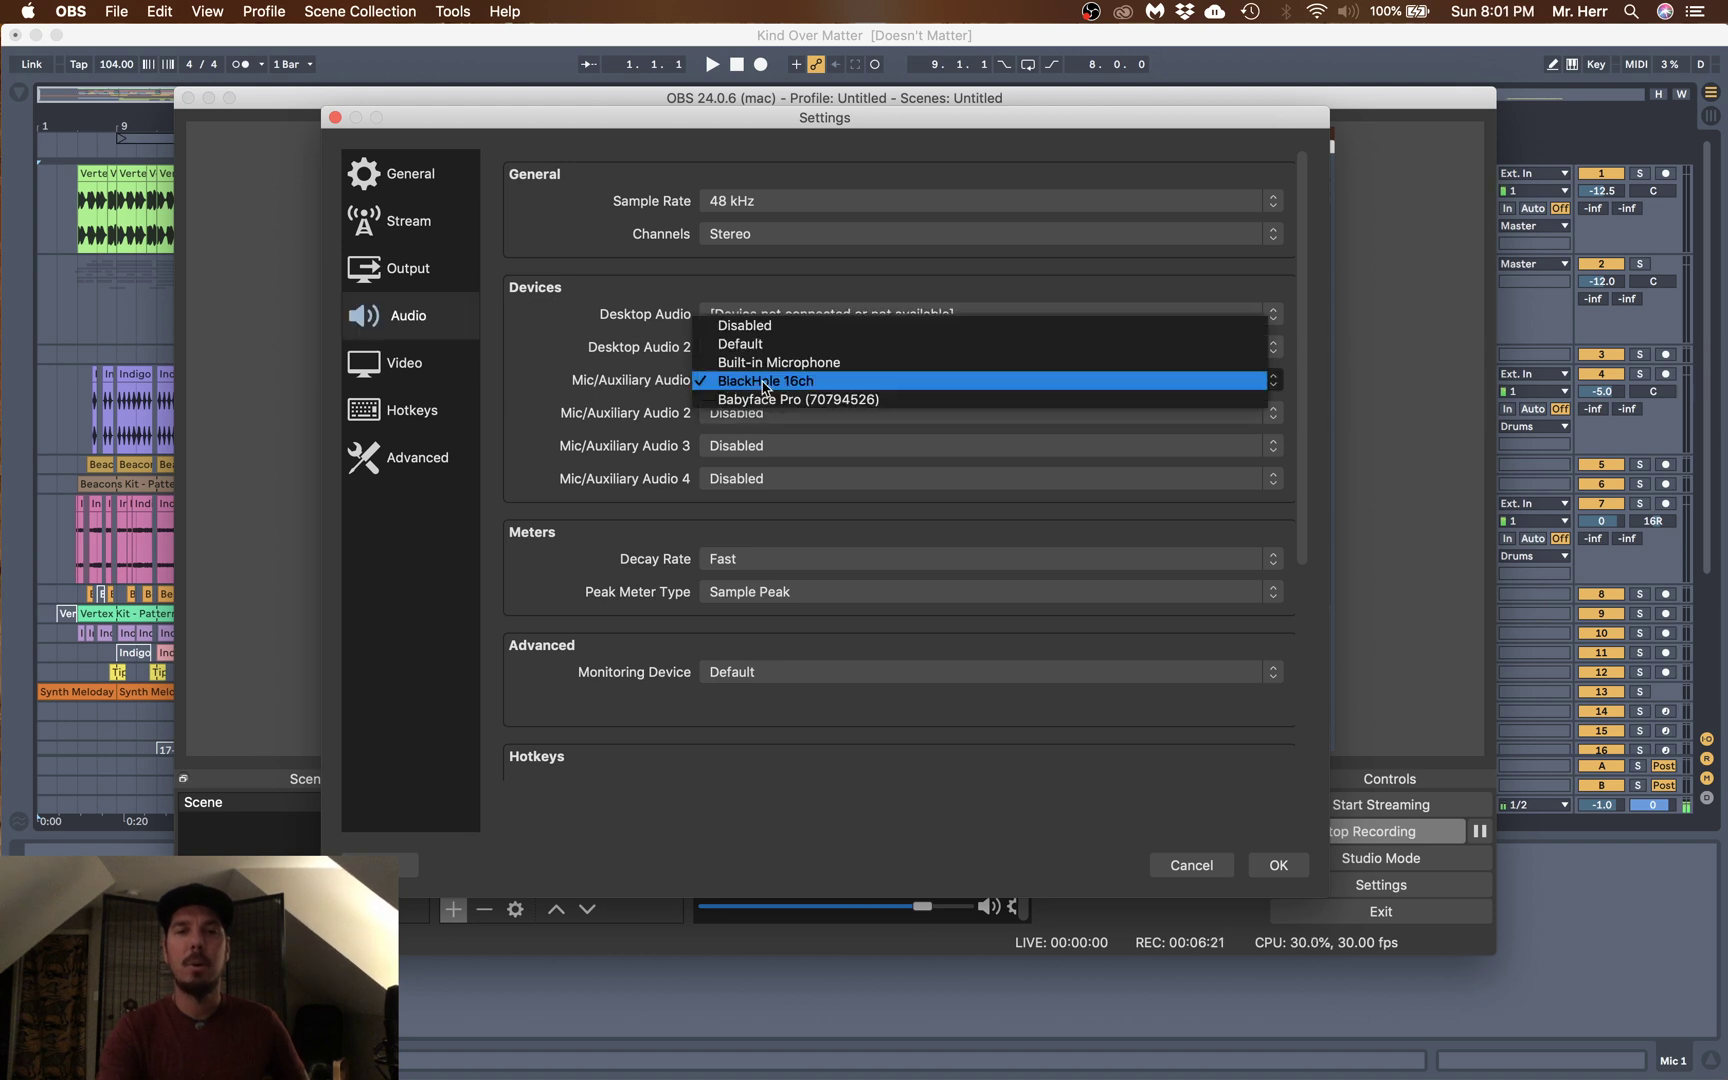
pyautogui.click(764, 386)
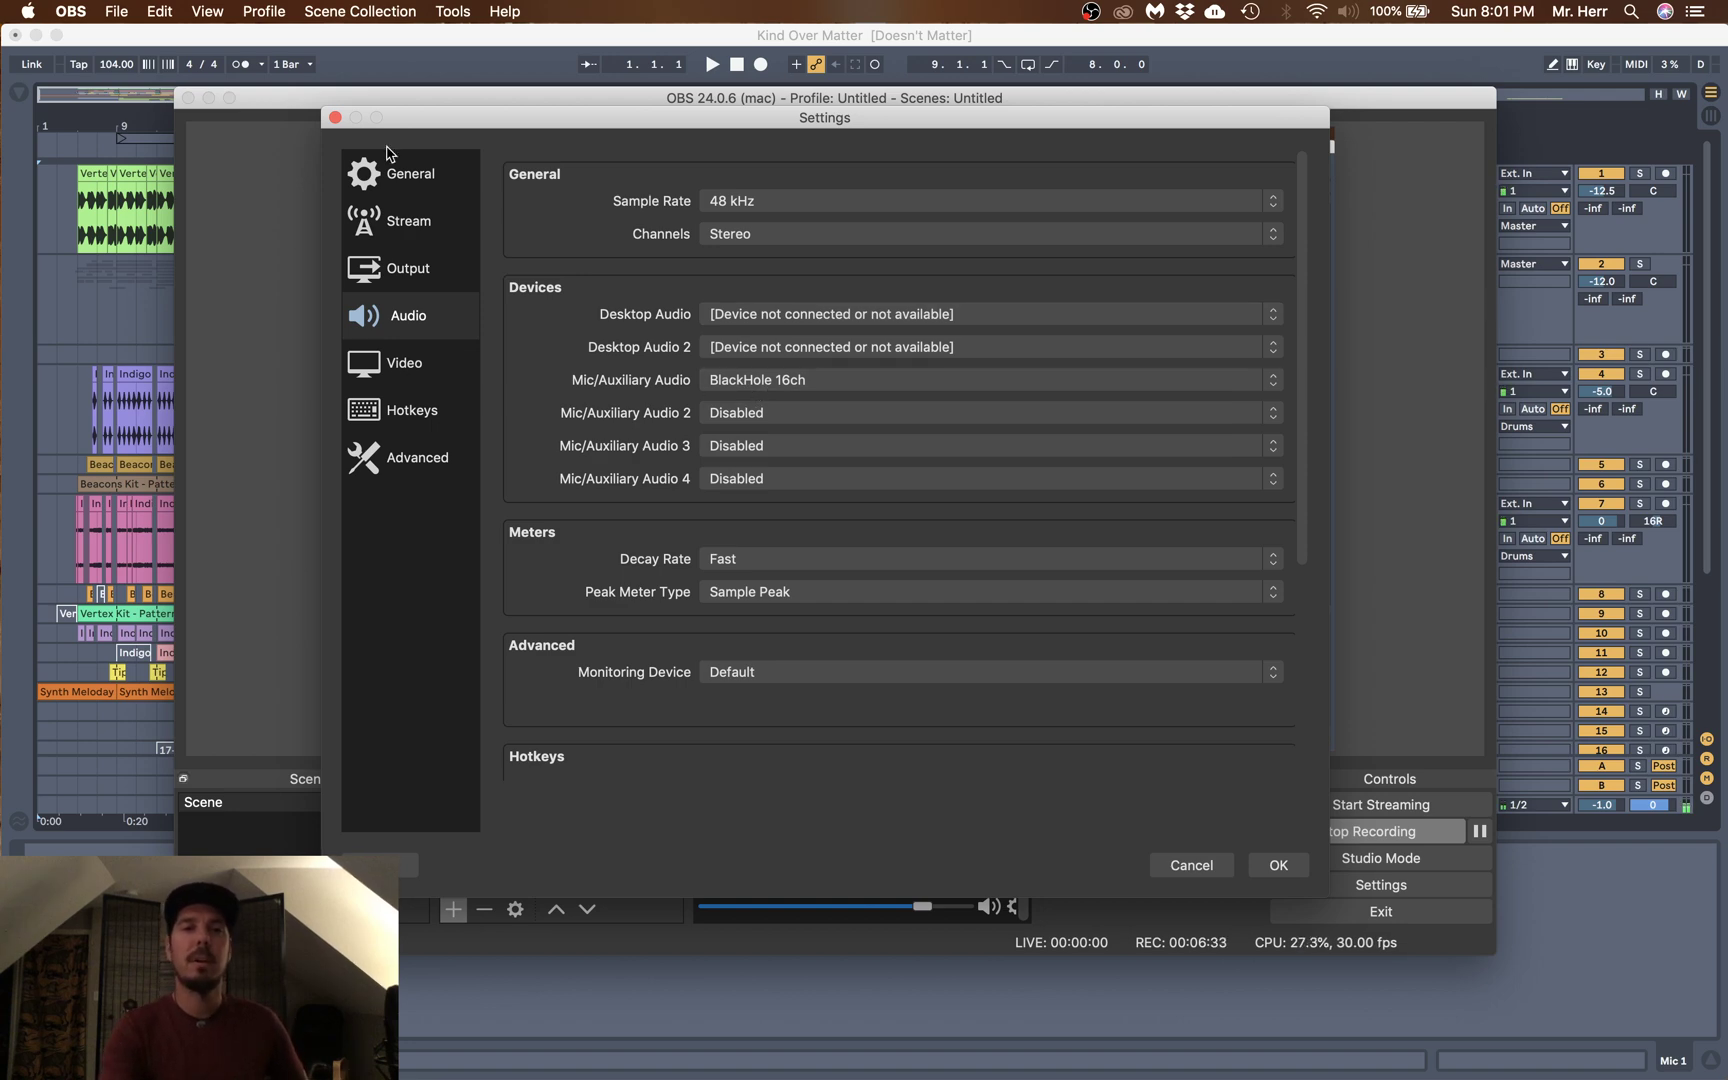
pyautogui.click(335, 117)
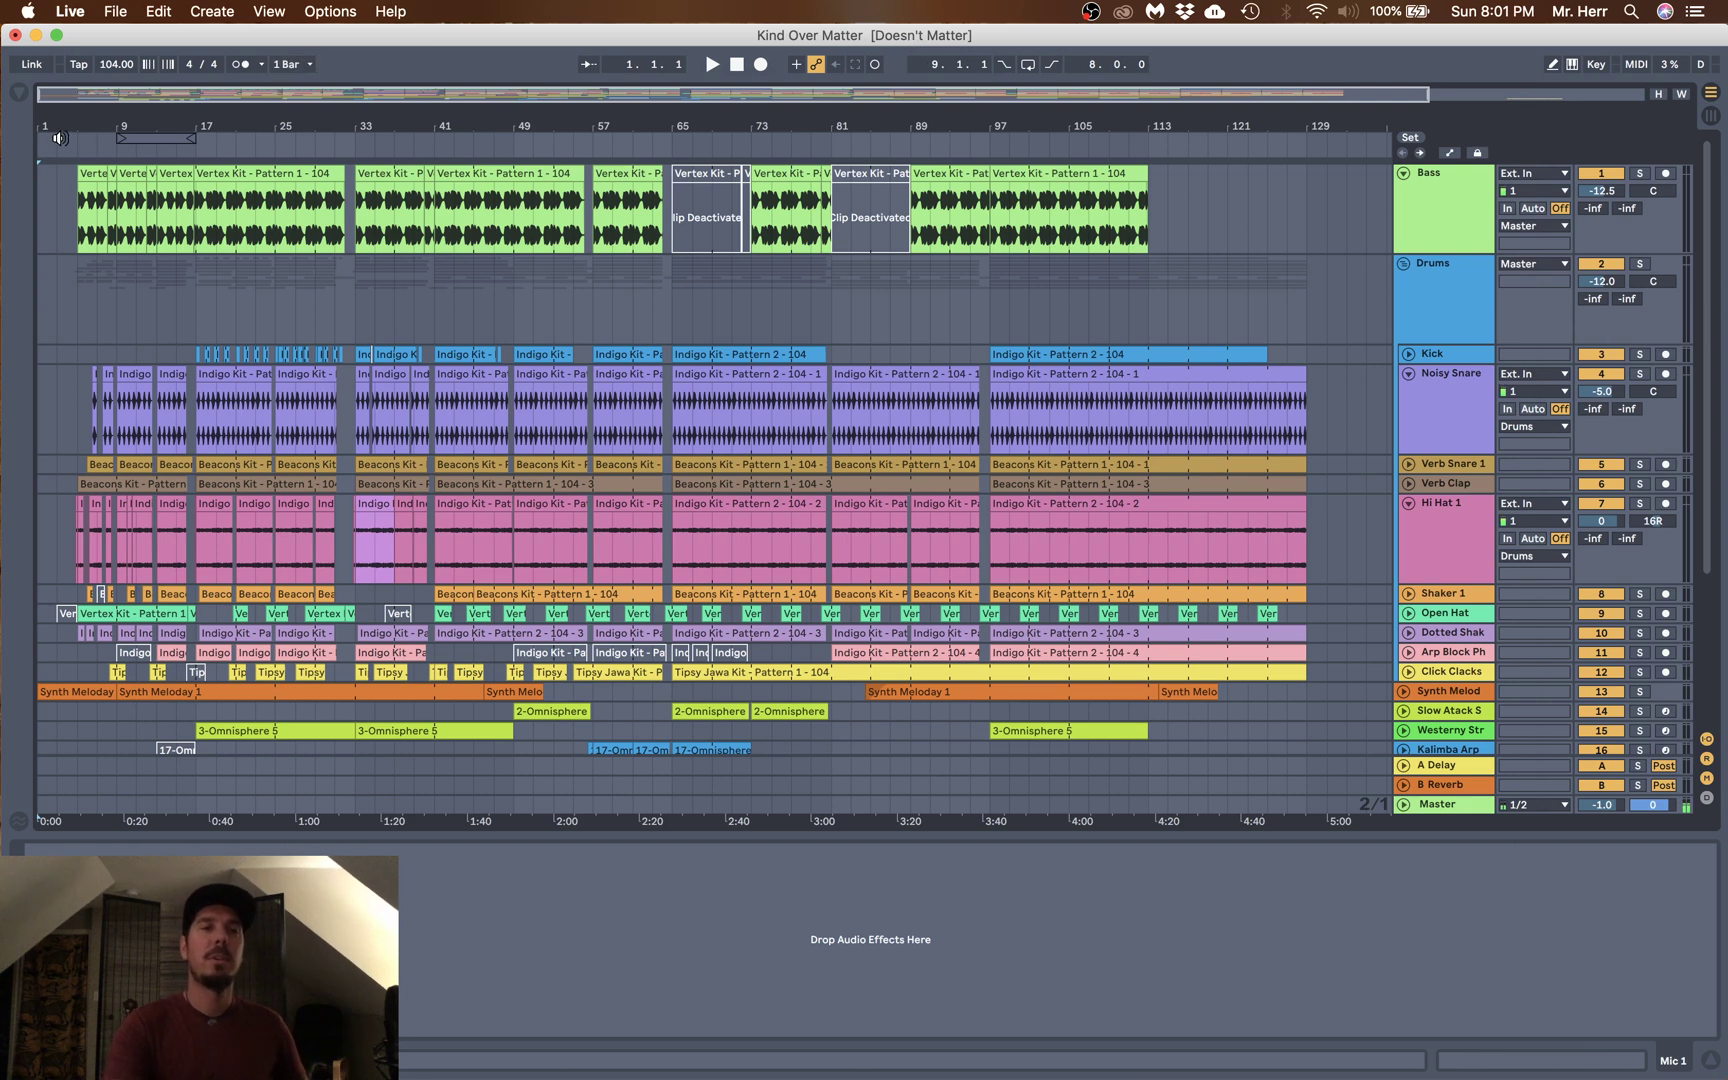
# - Play the song, select the Bass track, then stop playback
pyautogui.click(60, 137)
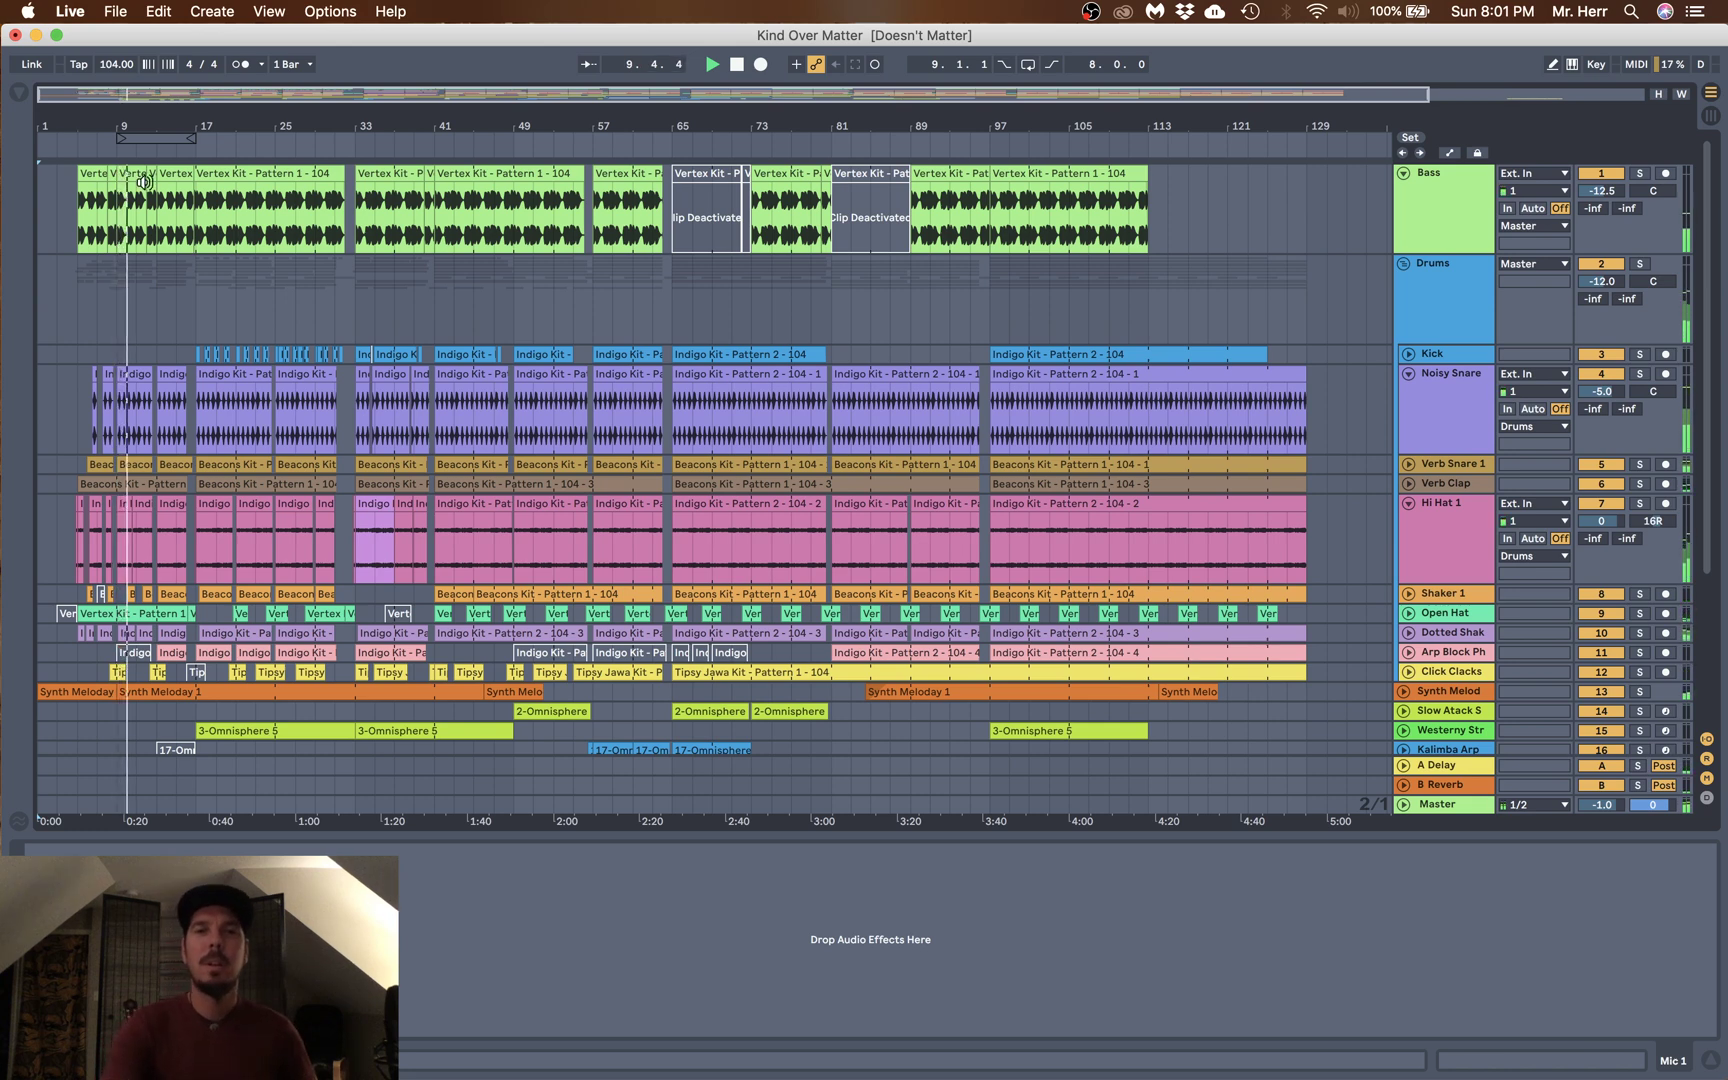
pyautogui.click(316, 201)
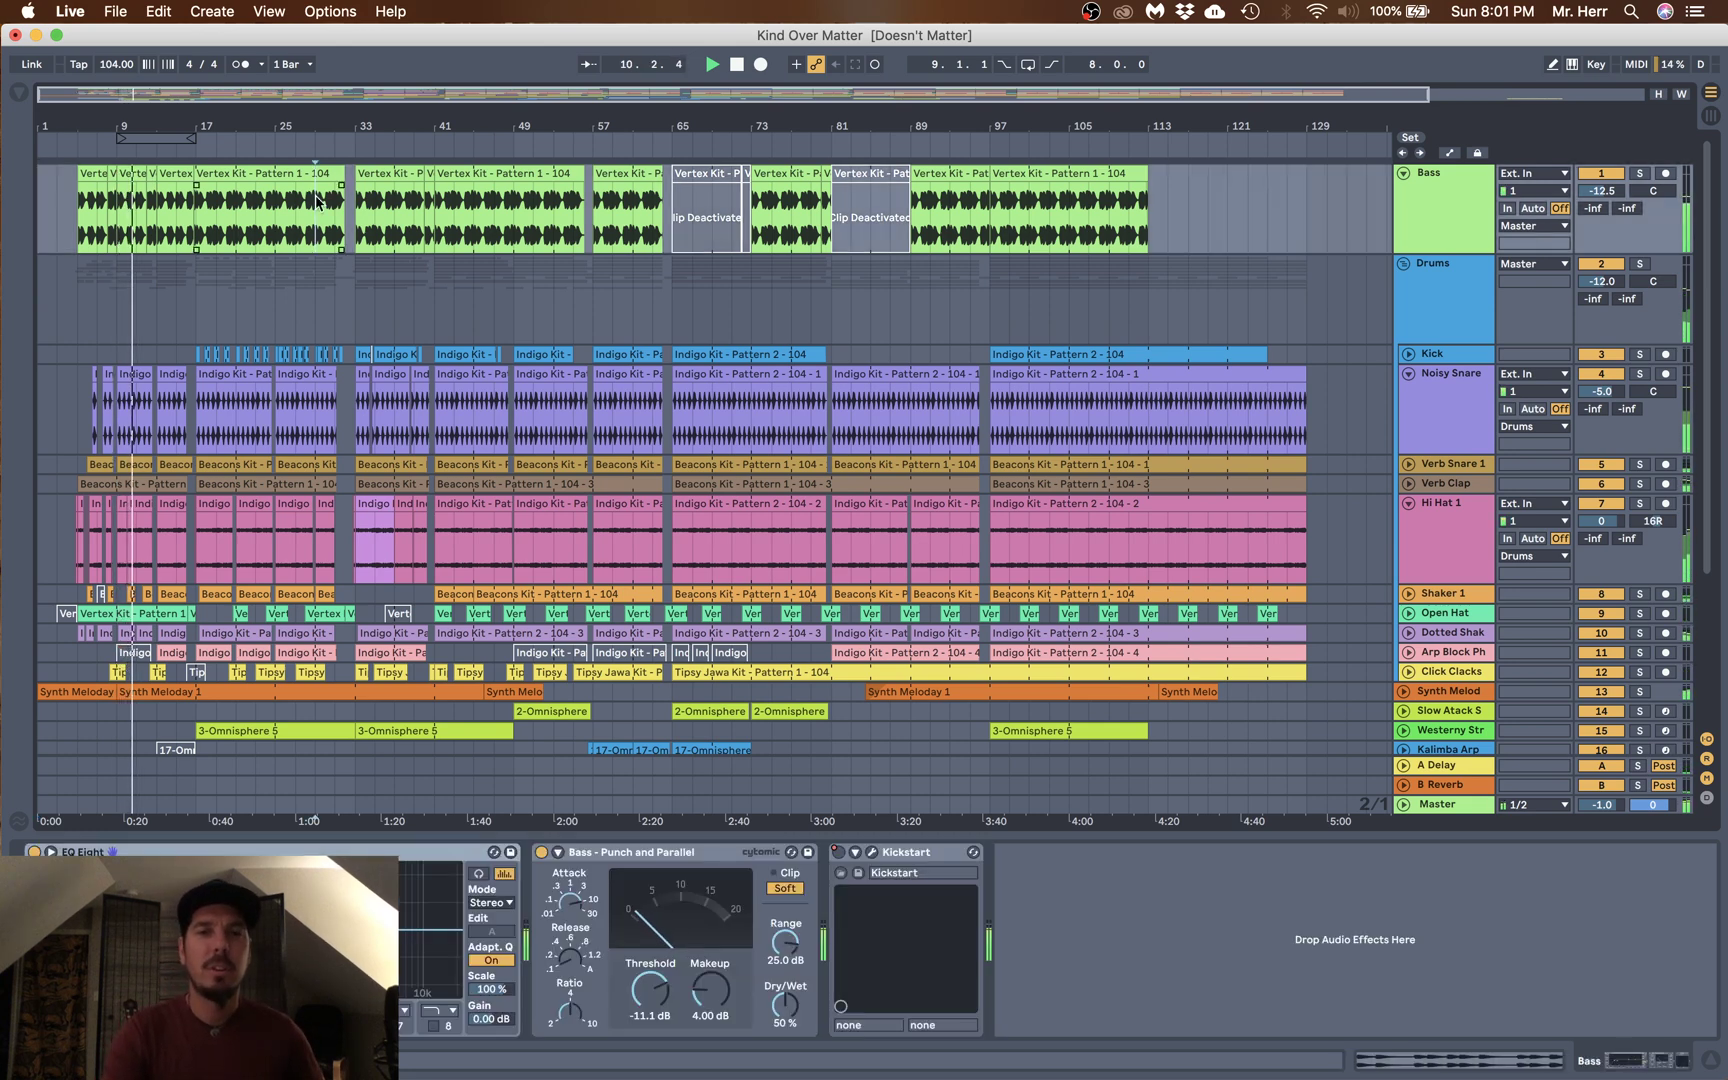
pyautogui.click(737, 64)
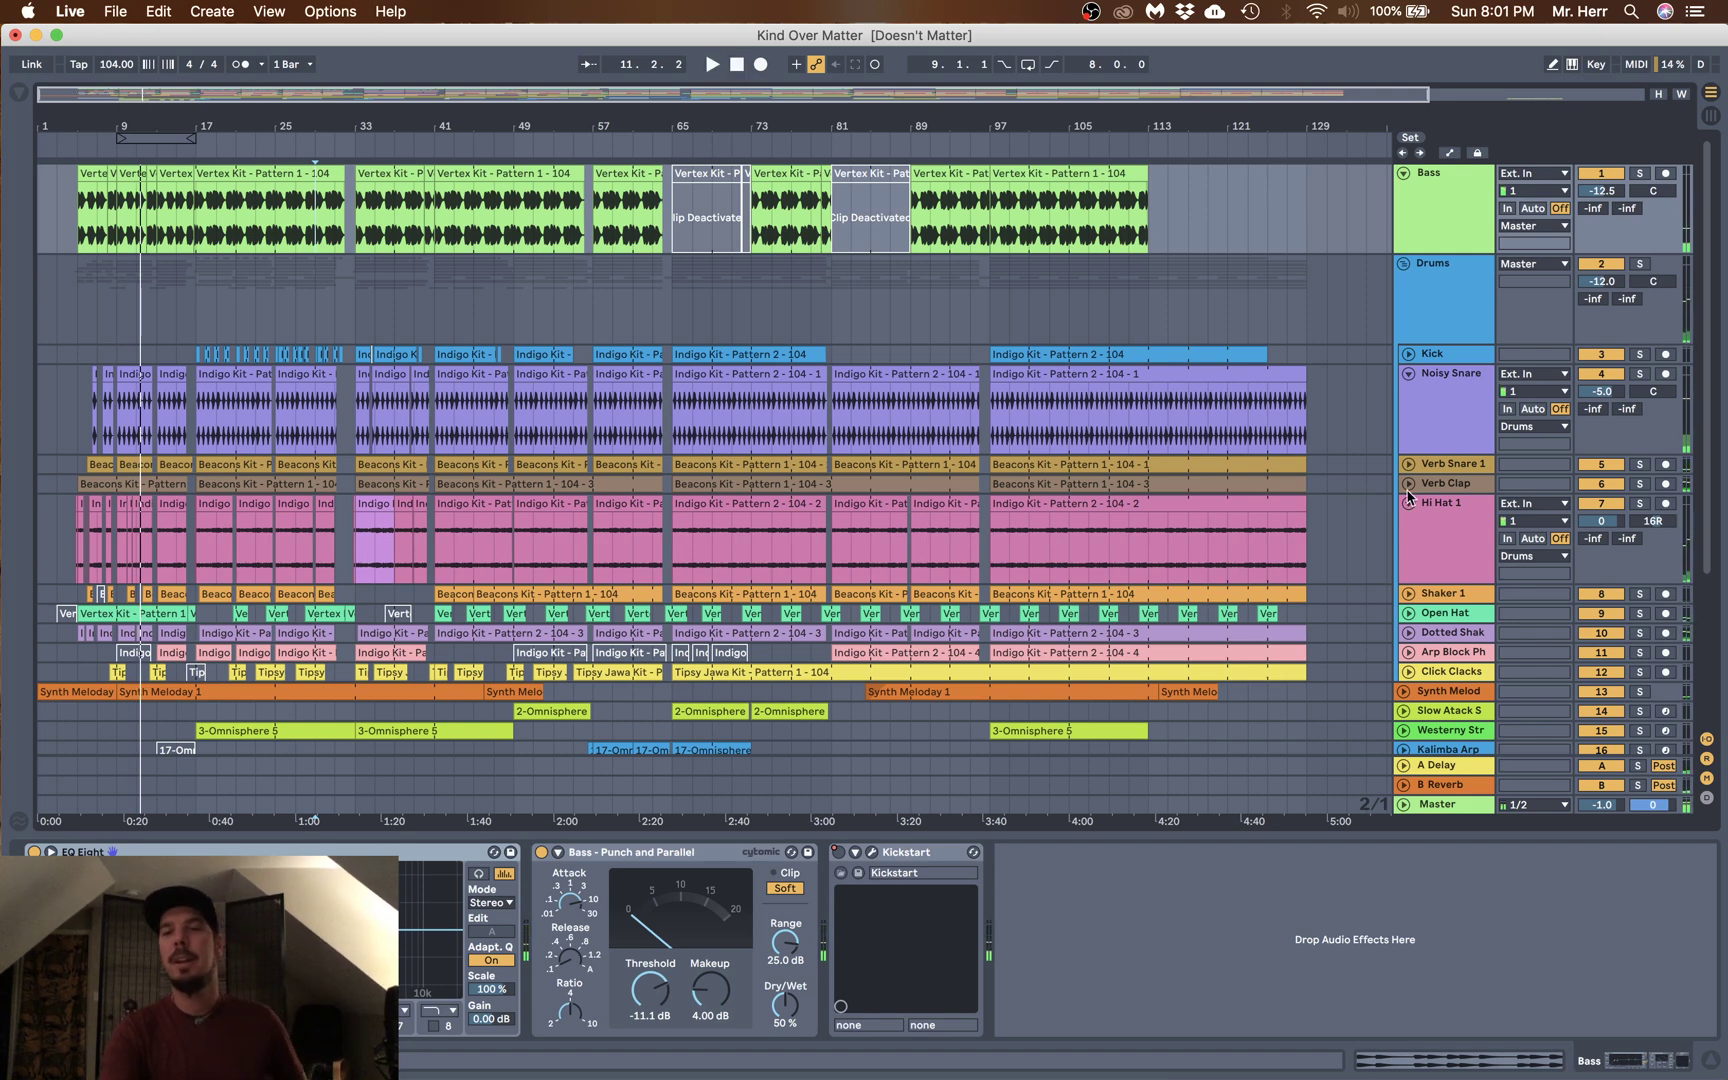
pyautogui.scroll(-5, 1435, 520)
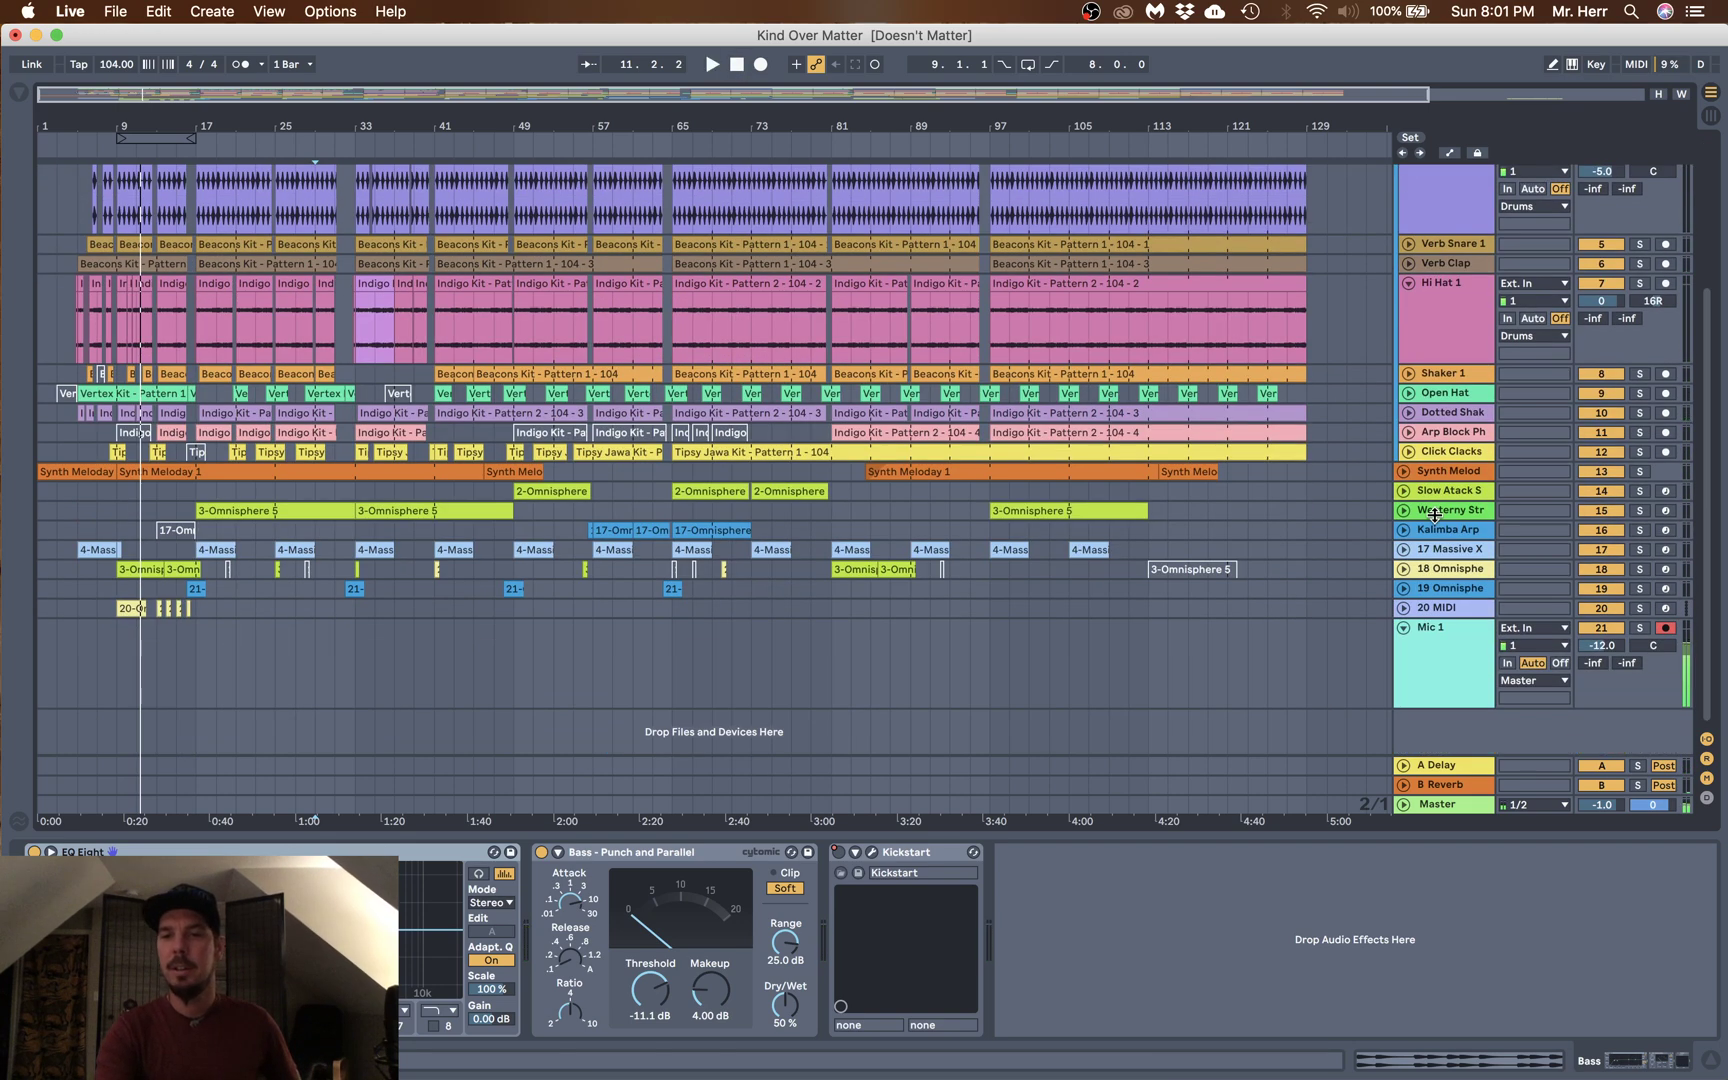
# - Check the OBS window through Mission Control, then return to Live's arrangement
pyautogui.hotkey('ctrl', 'Up')
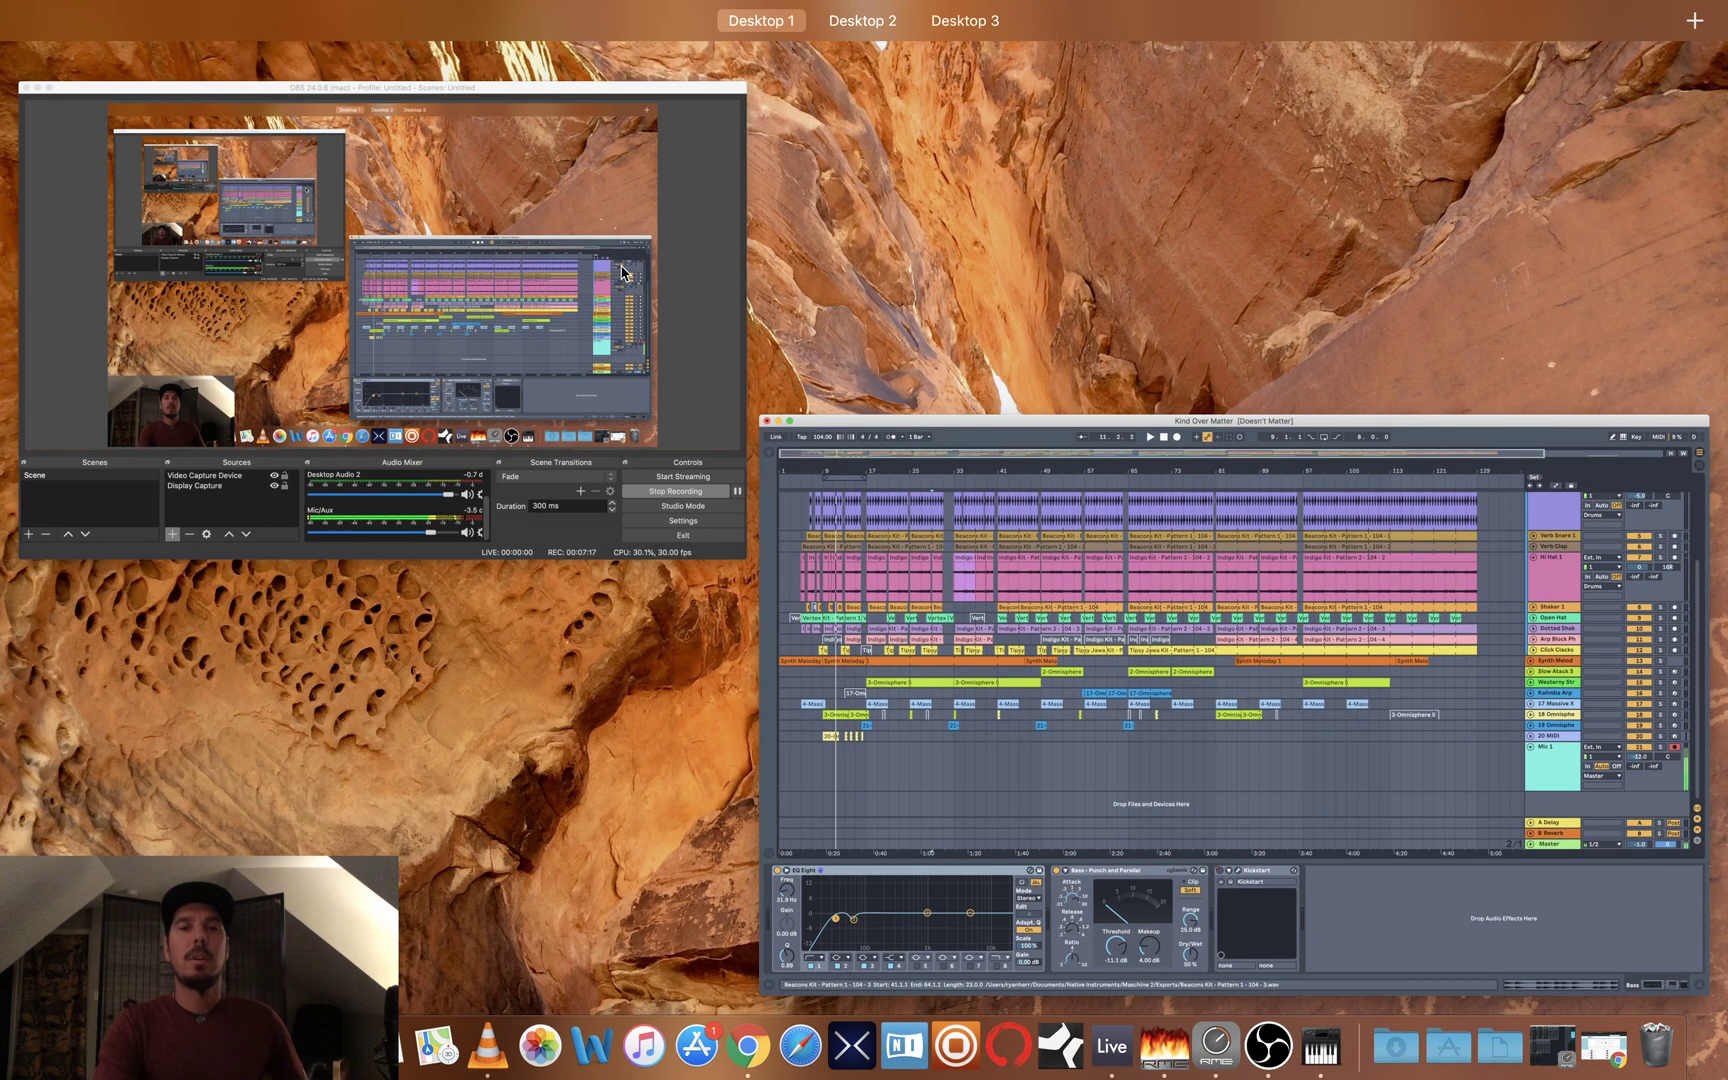
pyautogui.click(722, 226)
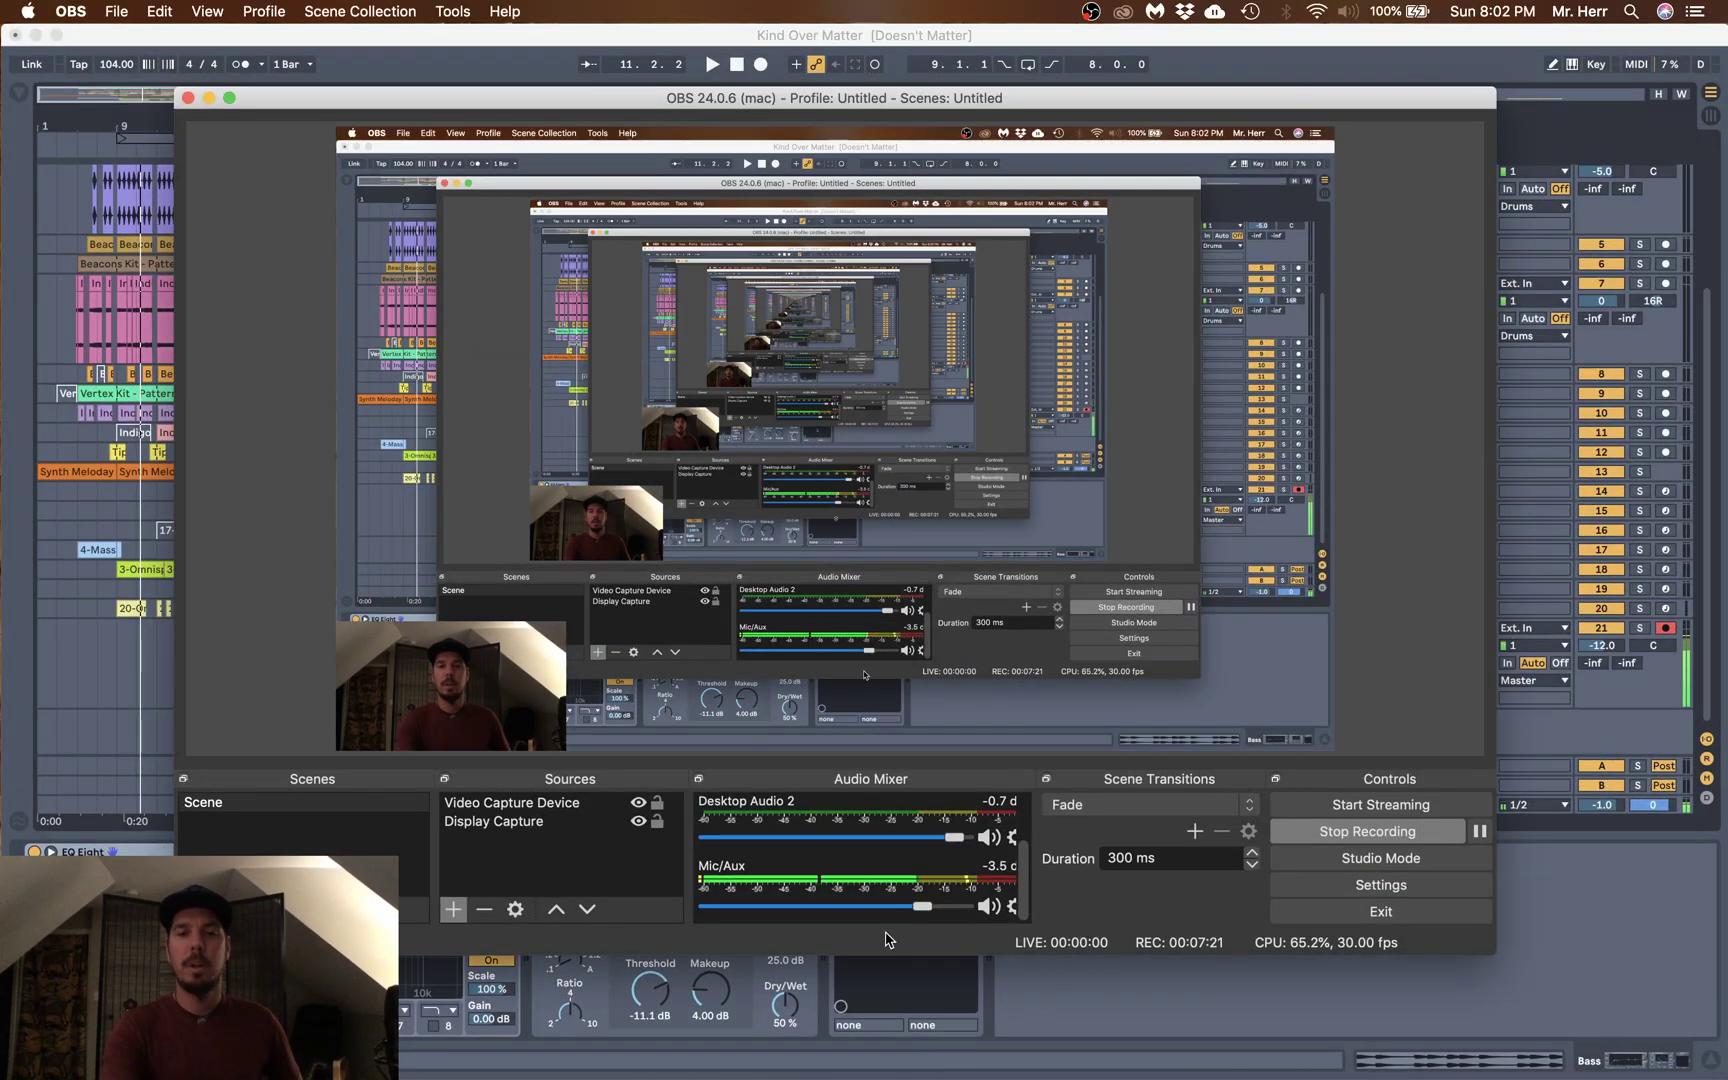
pyautogui.click(1040, 42)
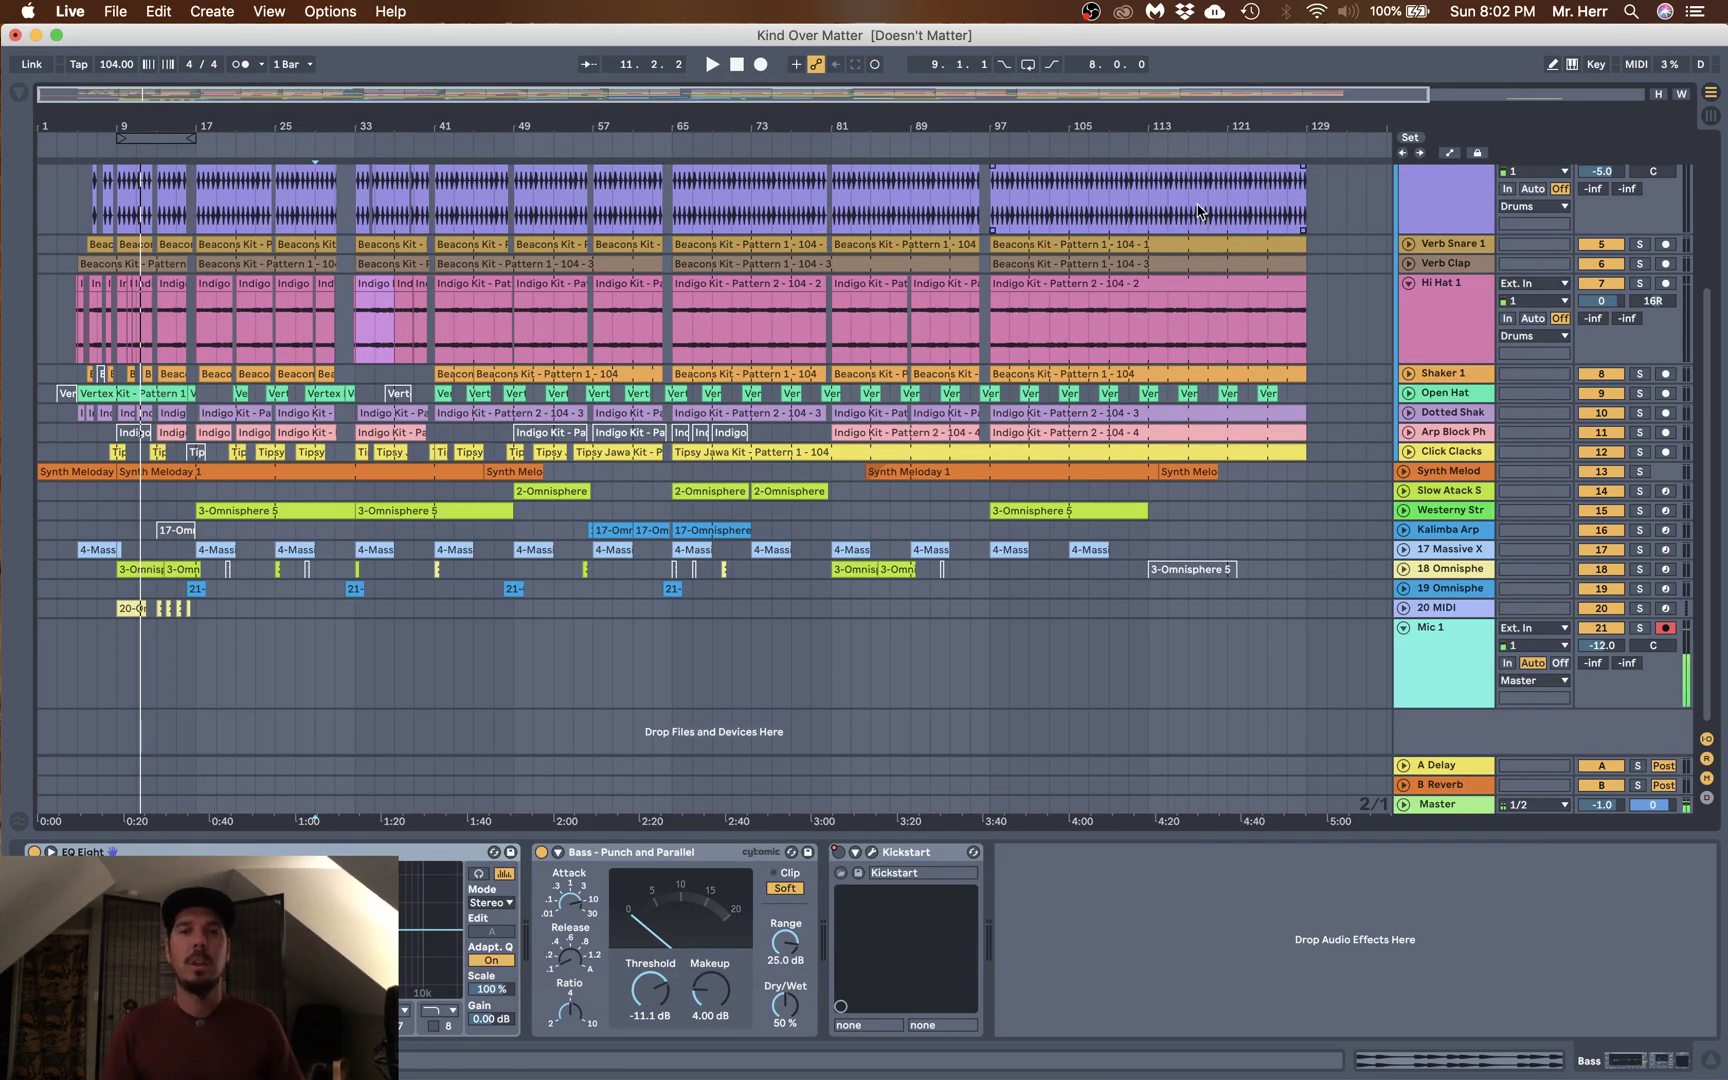
# - Check the Session view mixer, return to the Arrangement timeline, then bring OBS to the front
pyautogui.click(1711, 120)
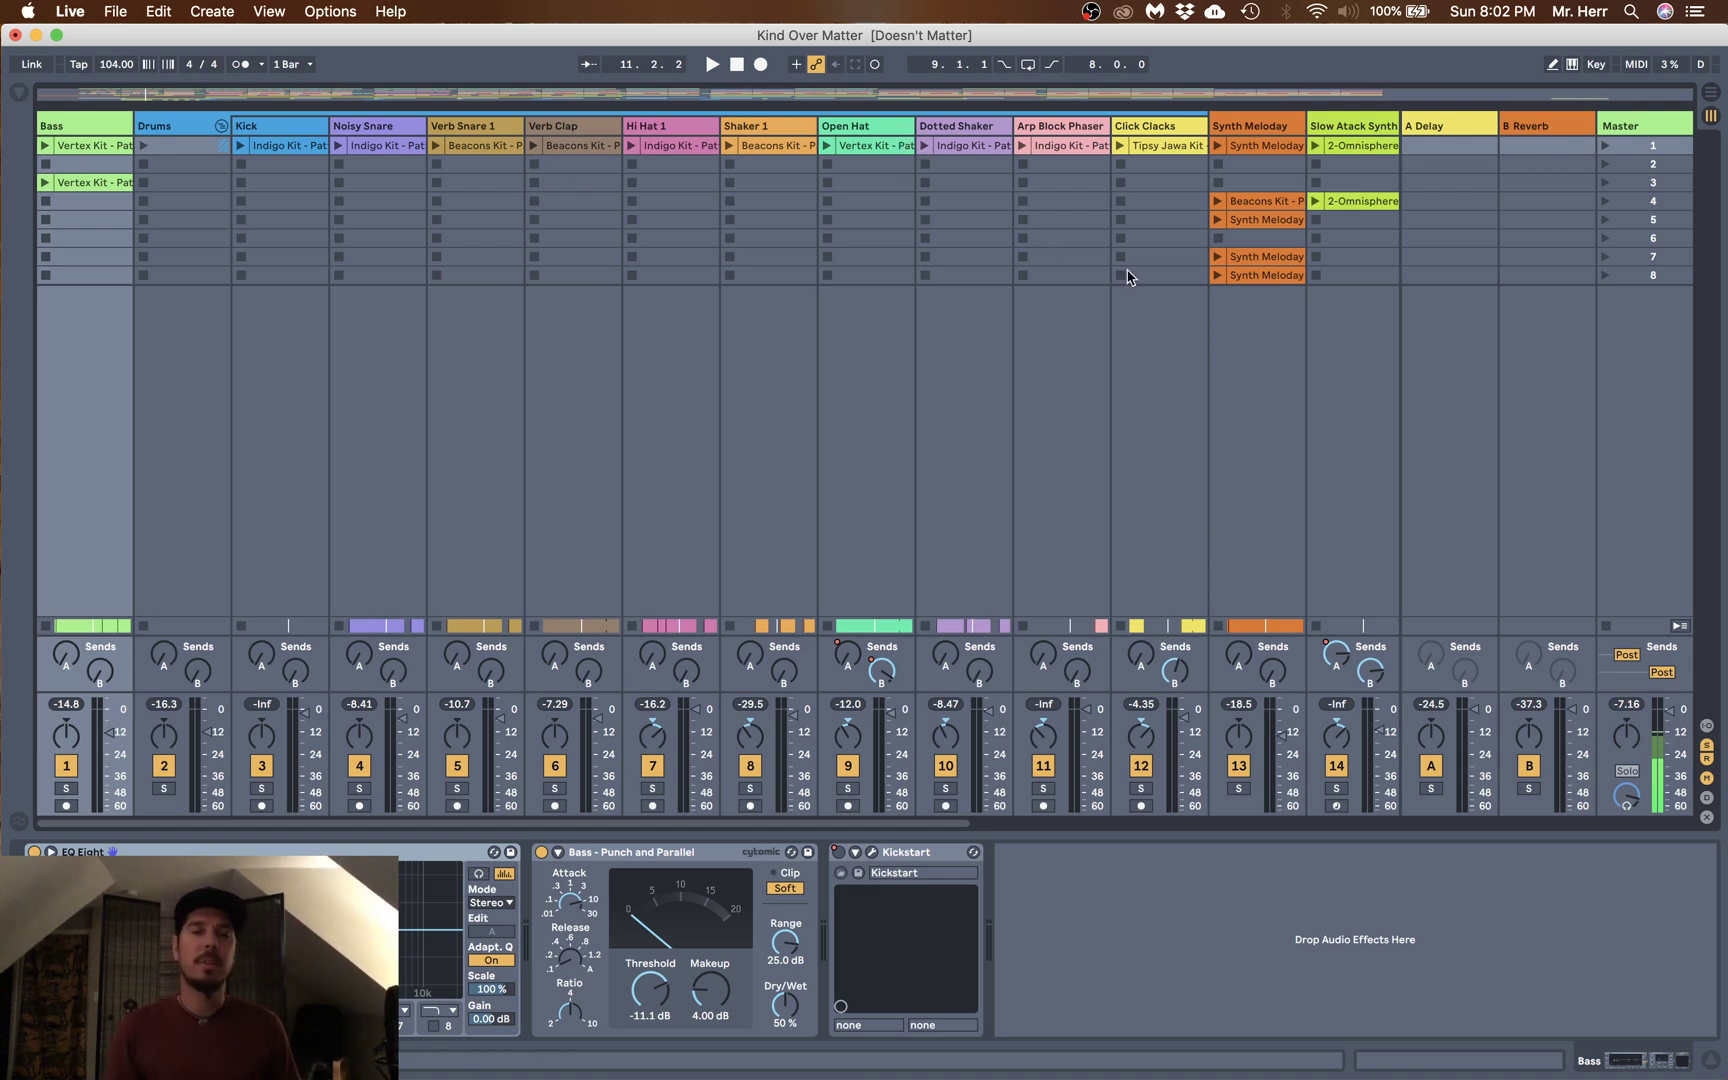
pyautogui.click(1719, 98)
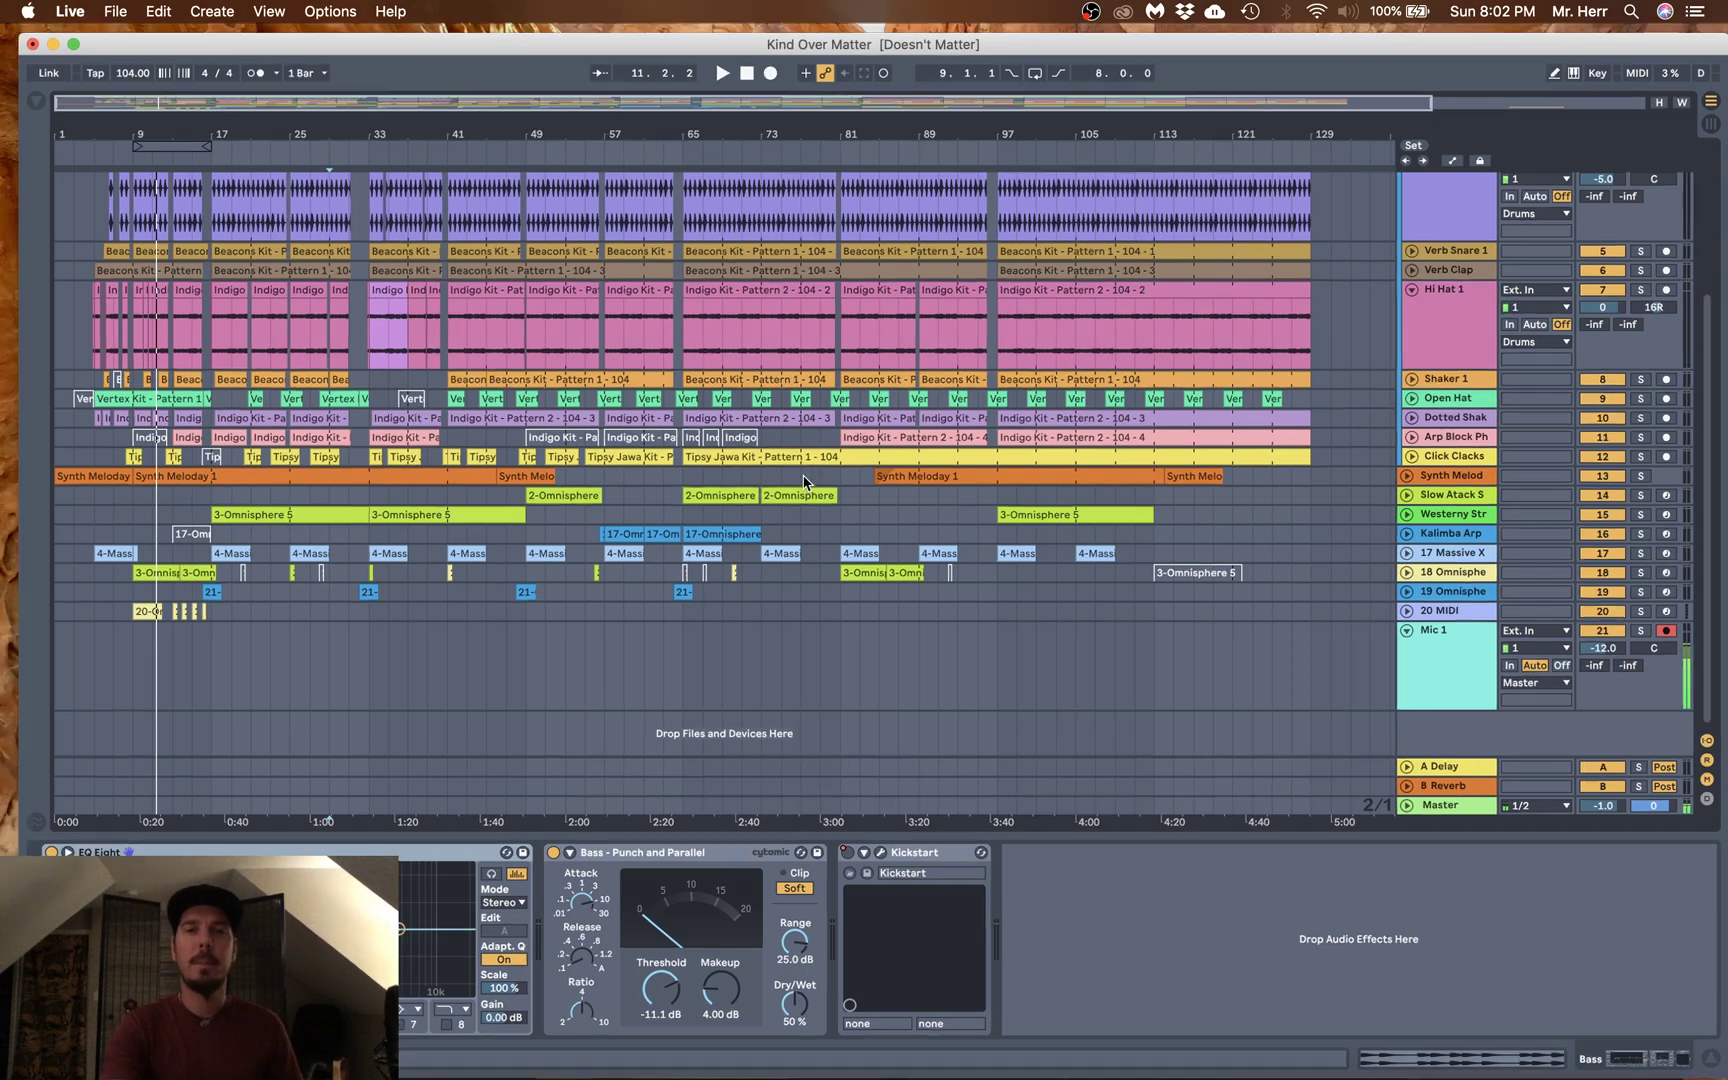
pyautogui.click(560, 400)
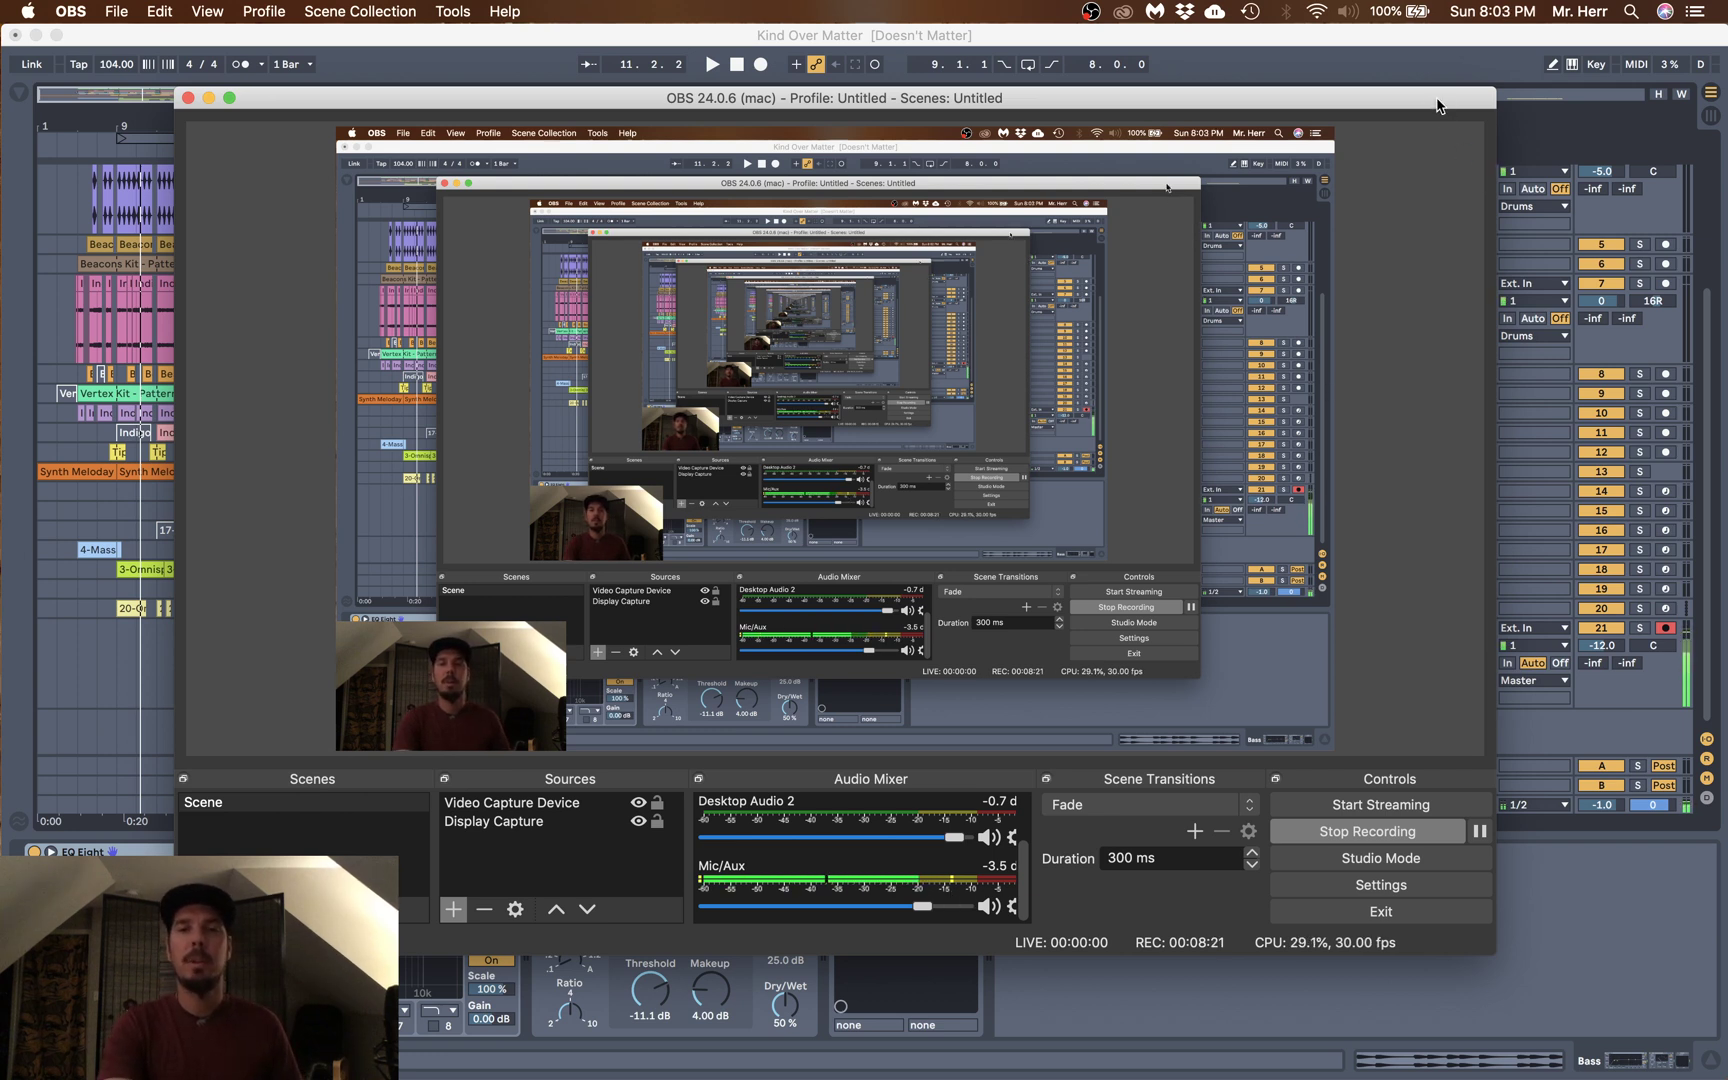
# - Drag the OBS Studio window slightly up and to the right
pyautogui.moveTo(1437, 105); pyautogui.dragTo(1517, 75)
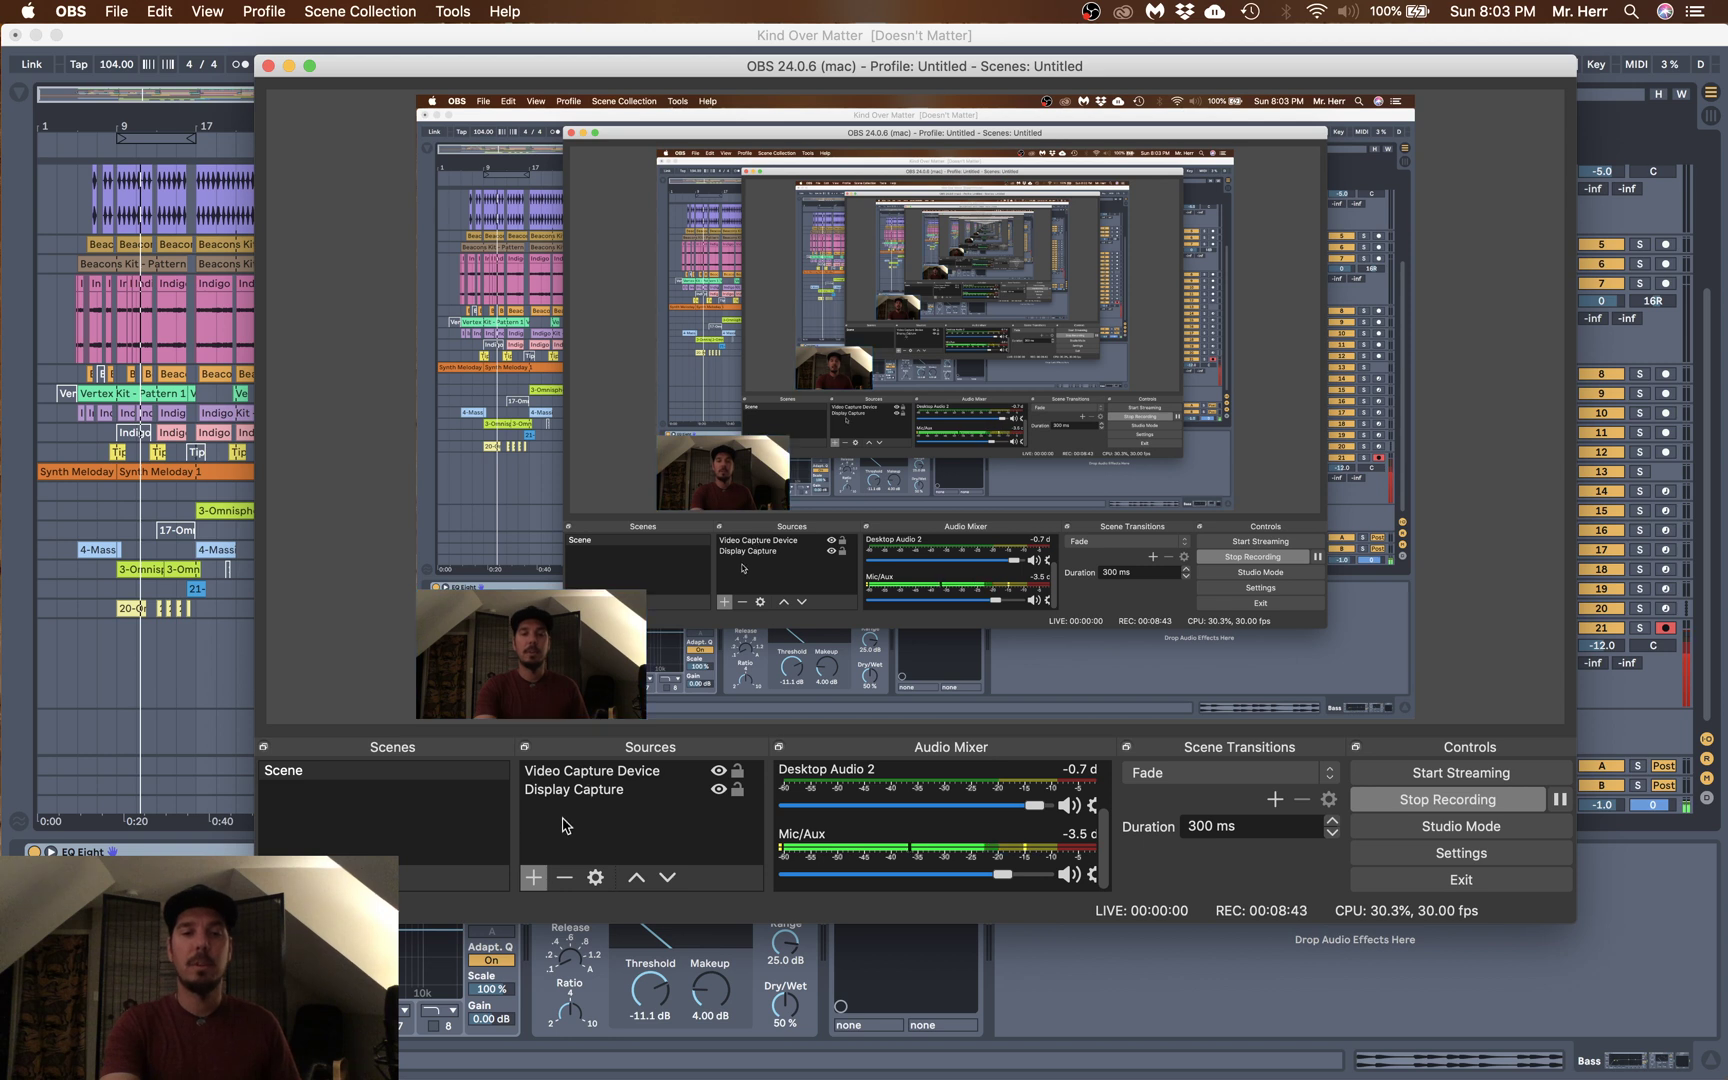
# - Add a Video Capture Device 2 source with no camera selected, then choose Remove on it
pyautogui.click(536, 878)
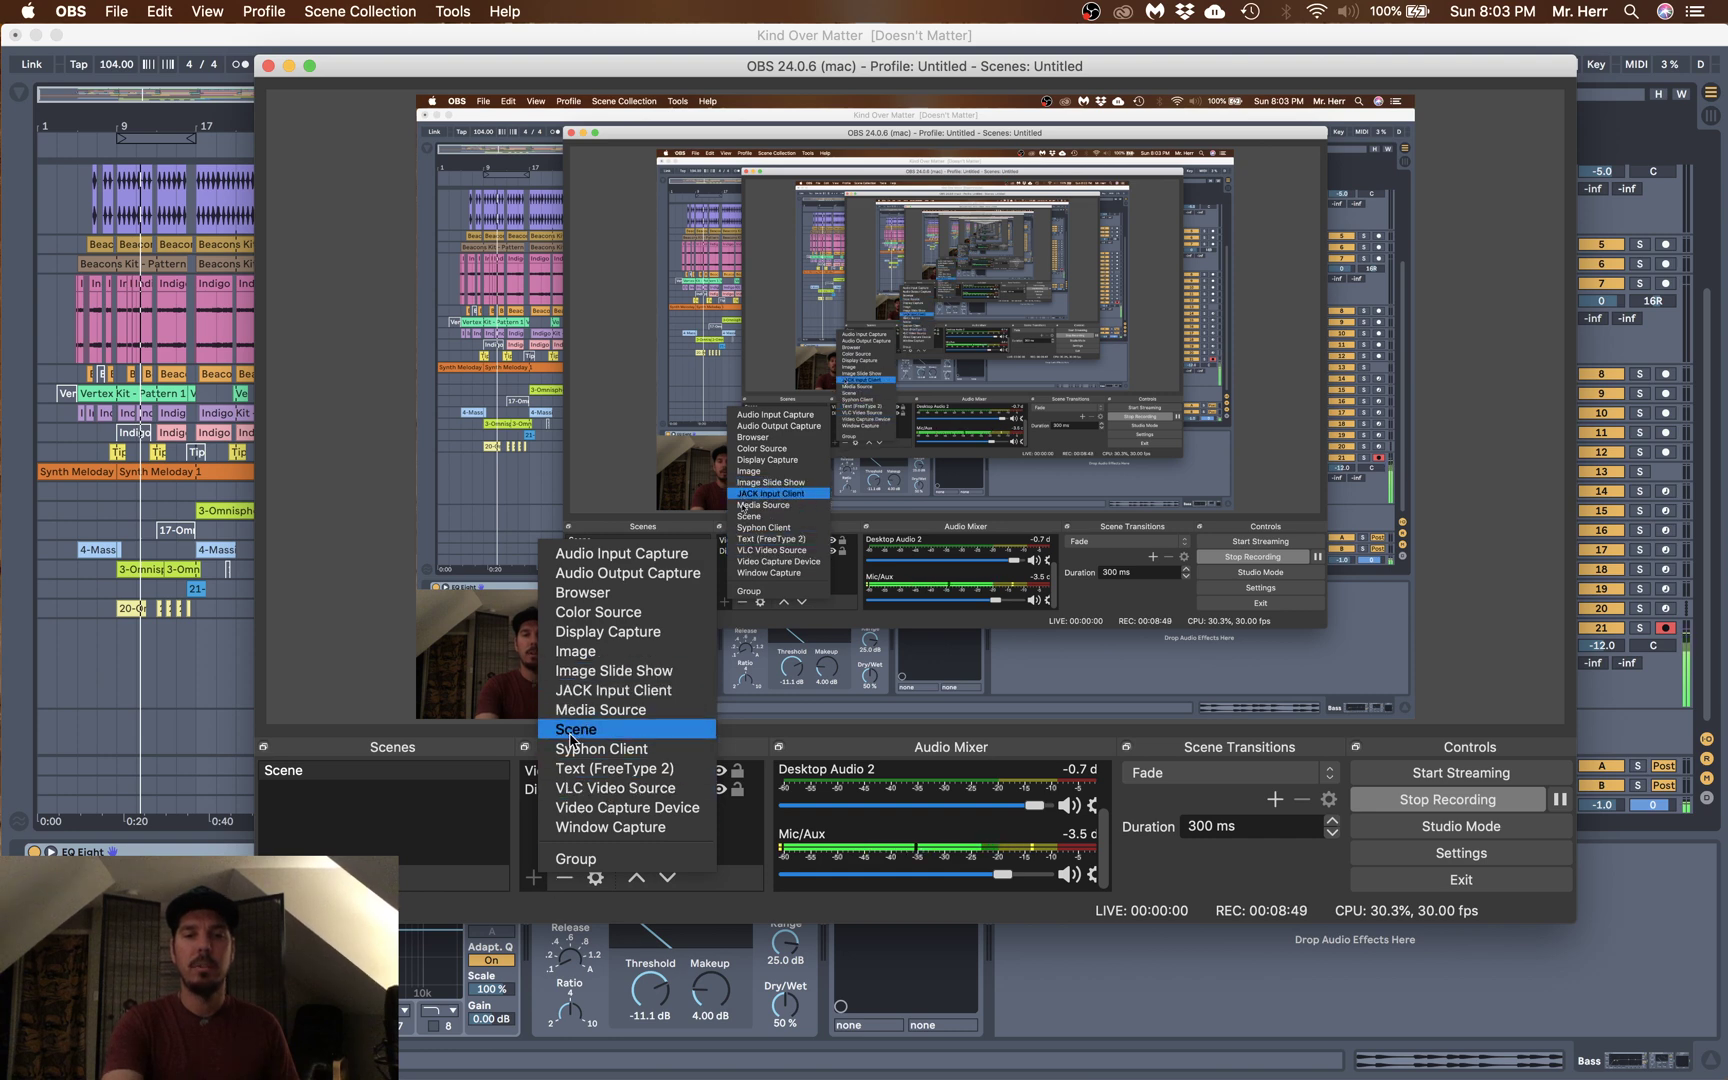
pyautogui.click(612, 810)
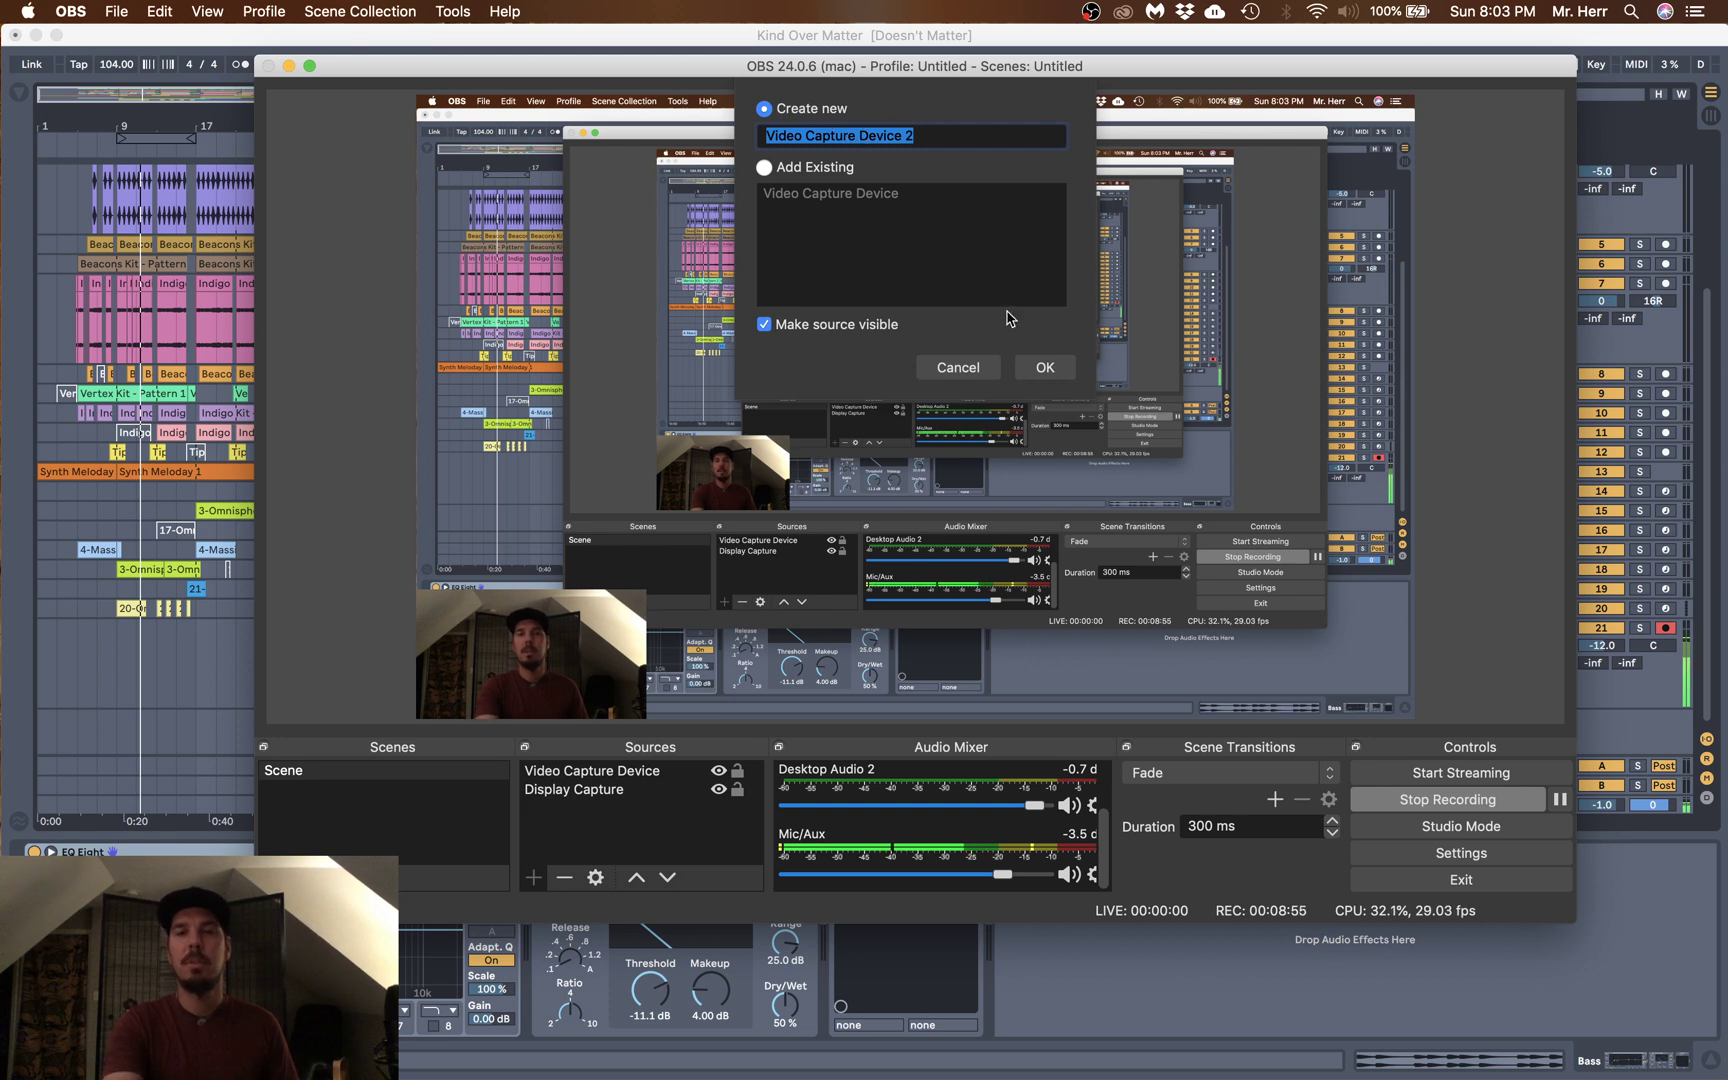
pyautogui.click(1036, 365)
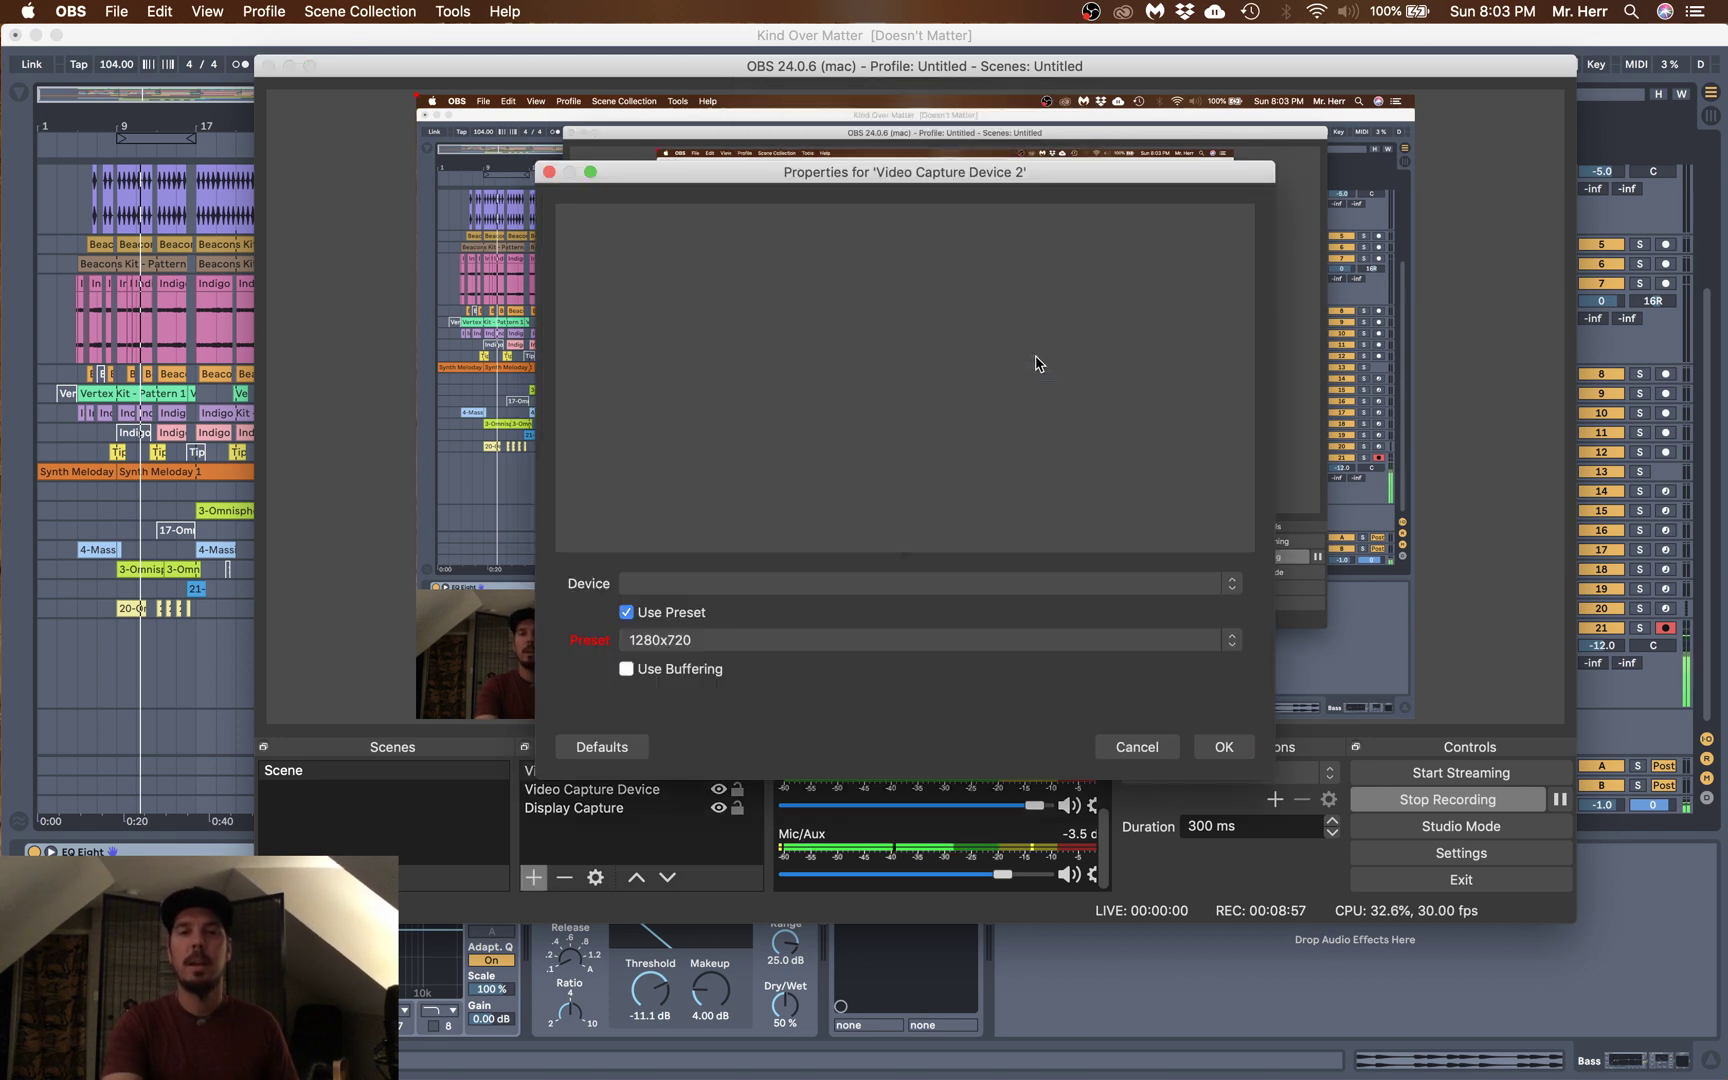
pyautogui.click(676, 586)
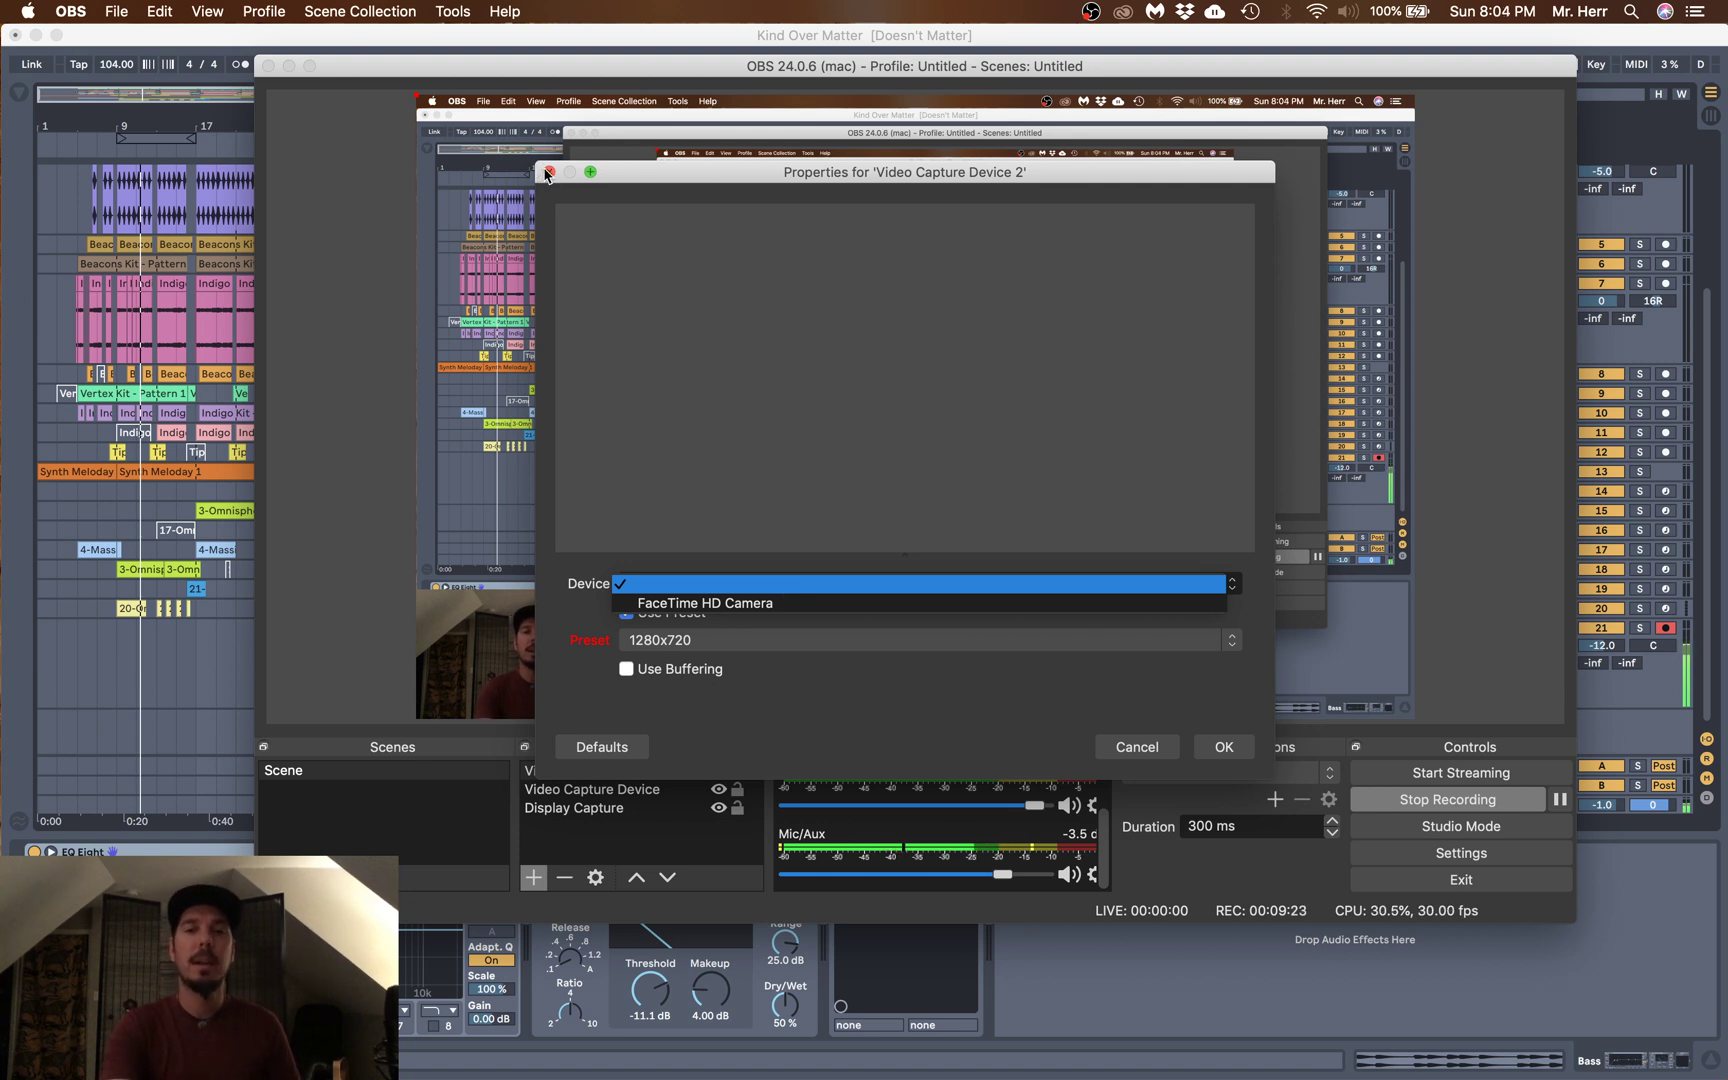
pyautogui.click(1132, 750)
pyautogui.click(1140, 749)
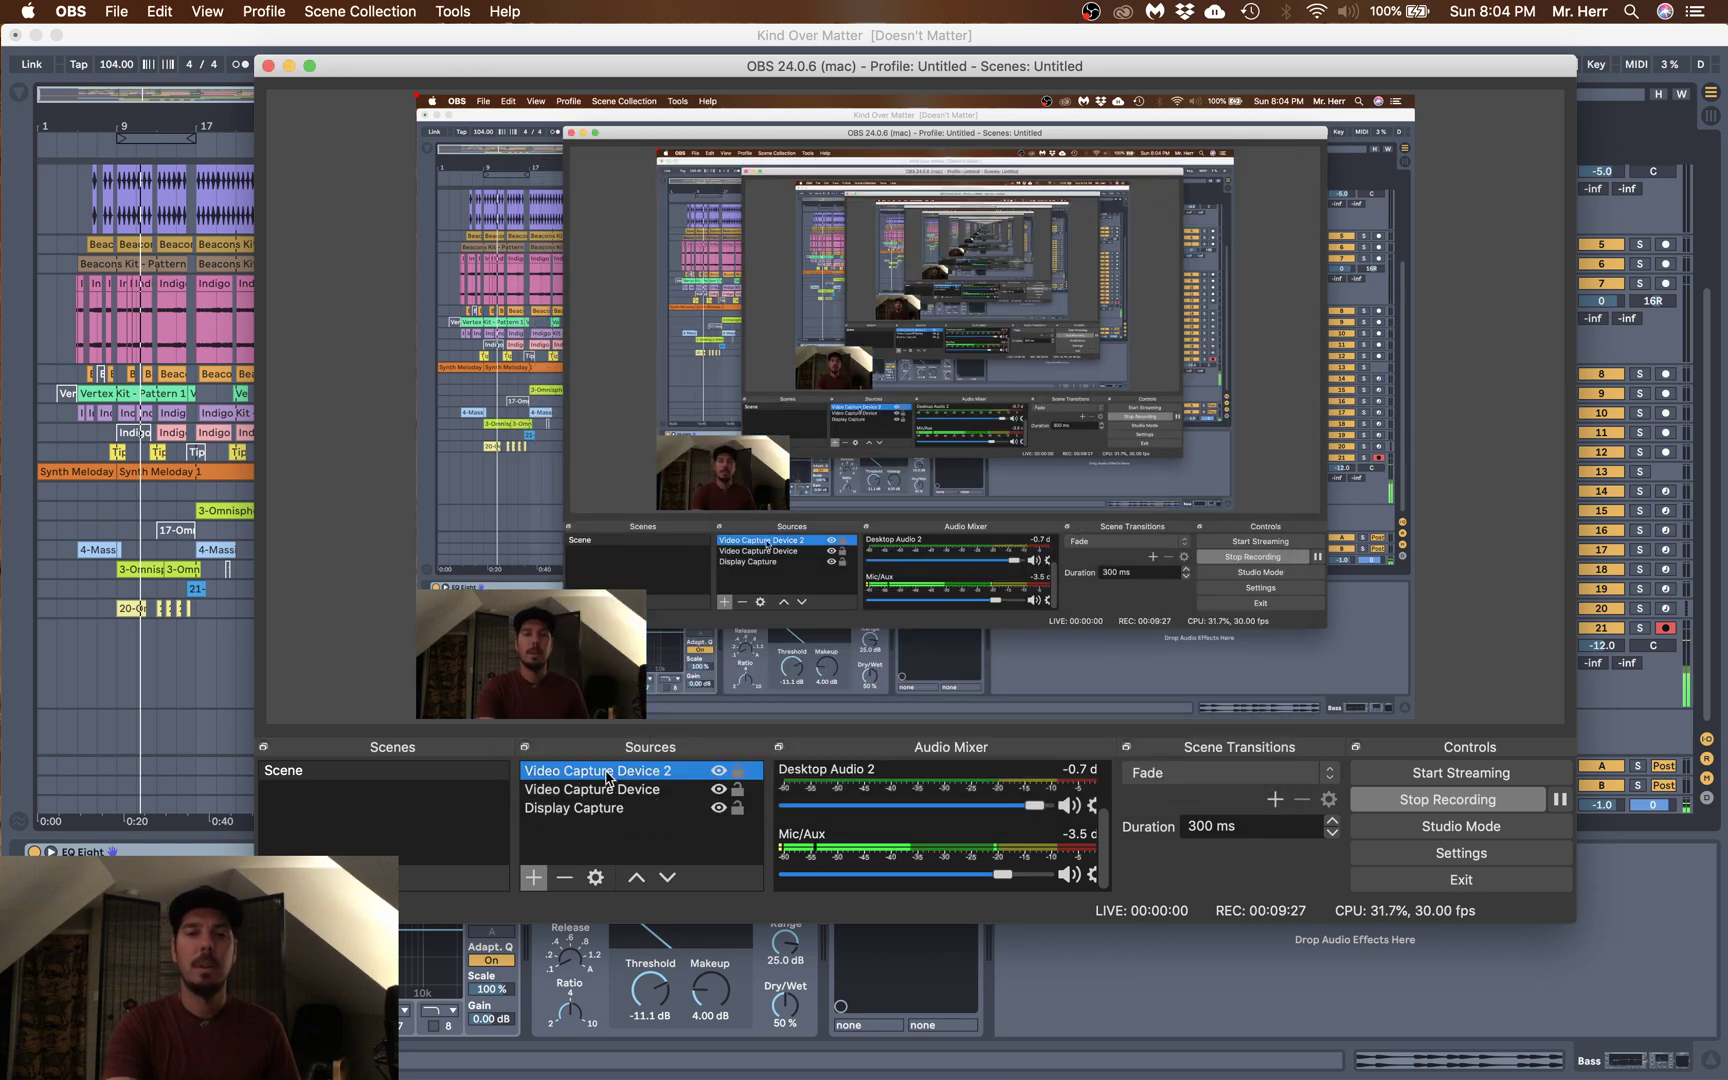
pyautogui.rightClick(607, 778)
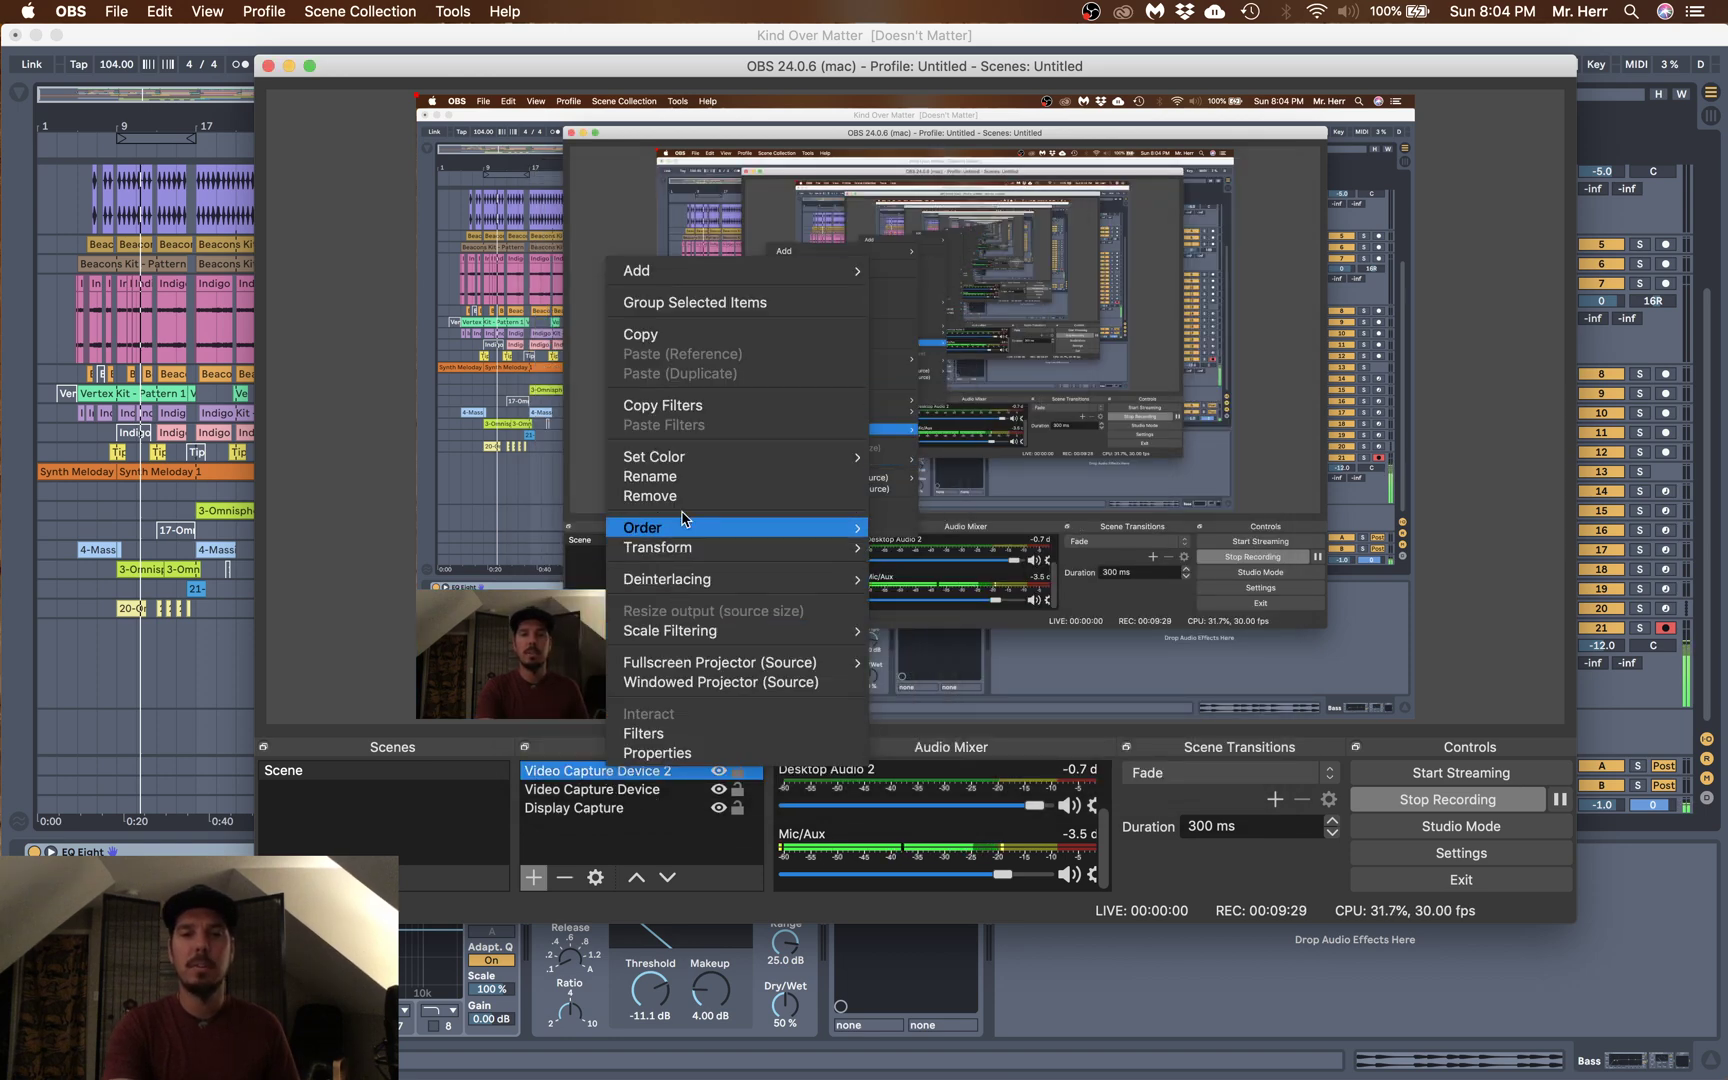
pyautogui.click(650, 496)
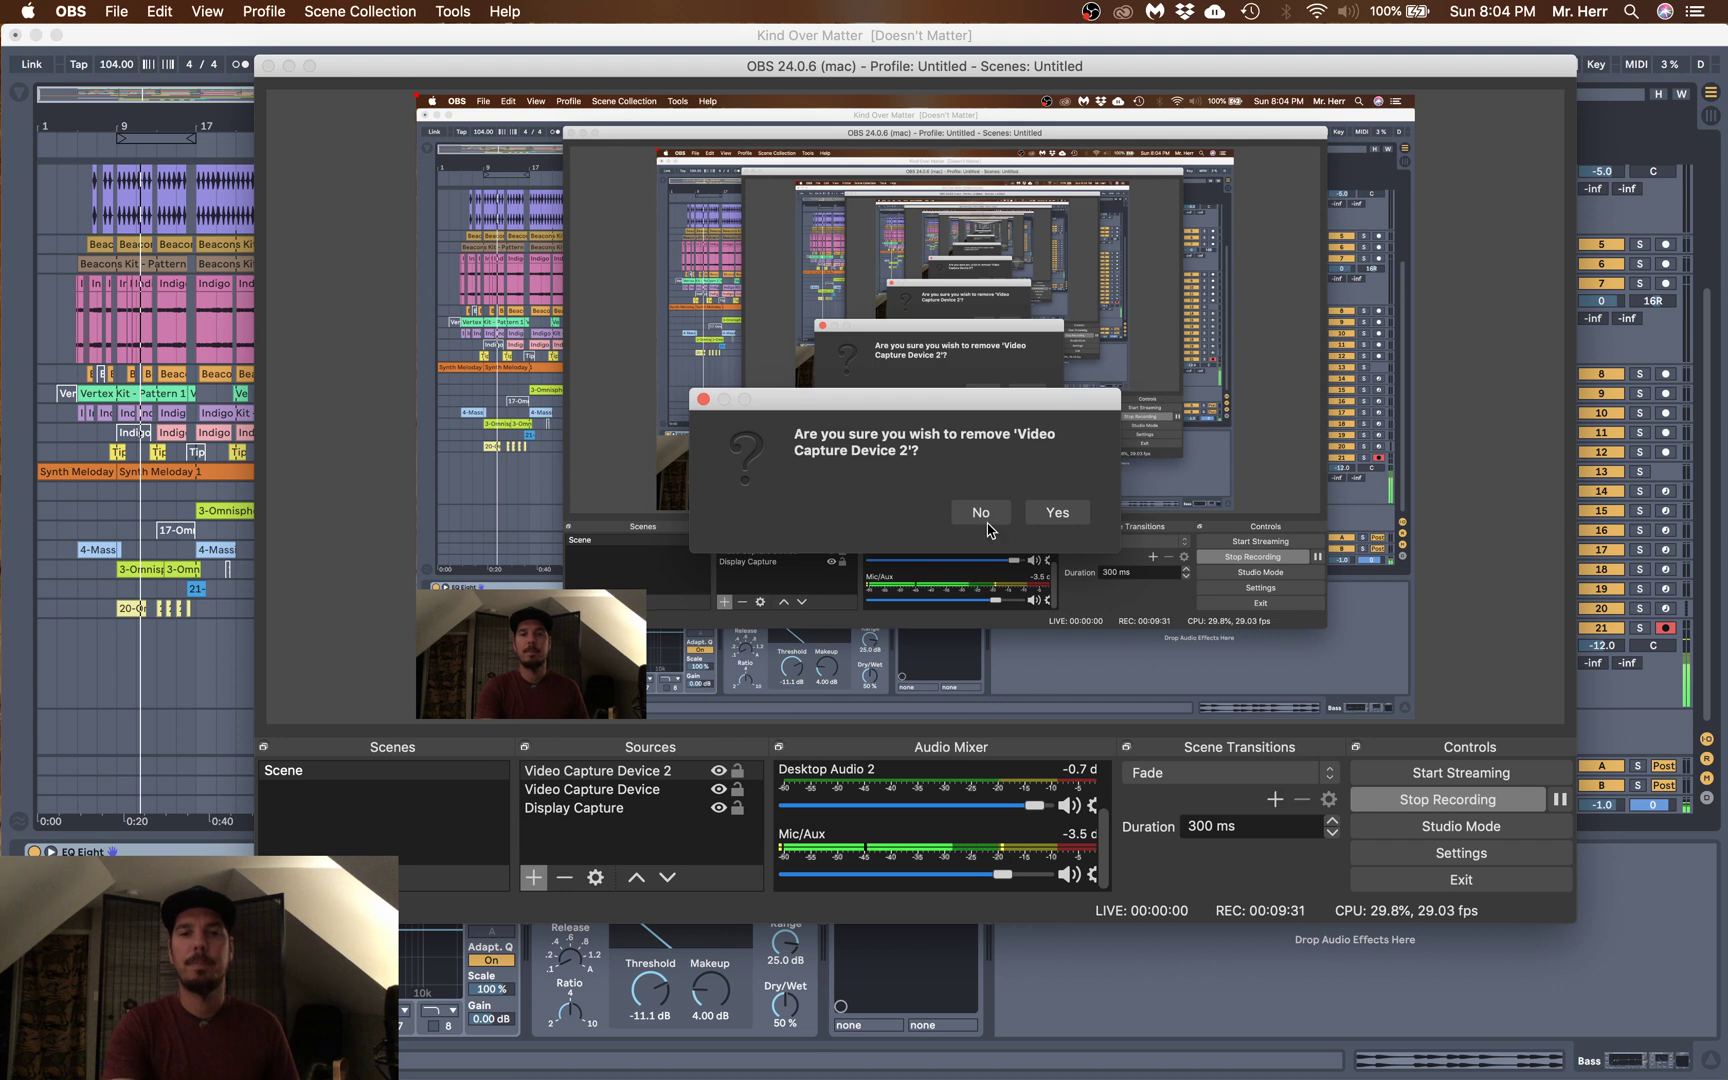
# - Confirm removing Video Capture Device 2, then enlarge the remaining webcam slightly in the preview
pyautogui.click(1057, 512)
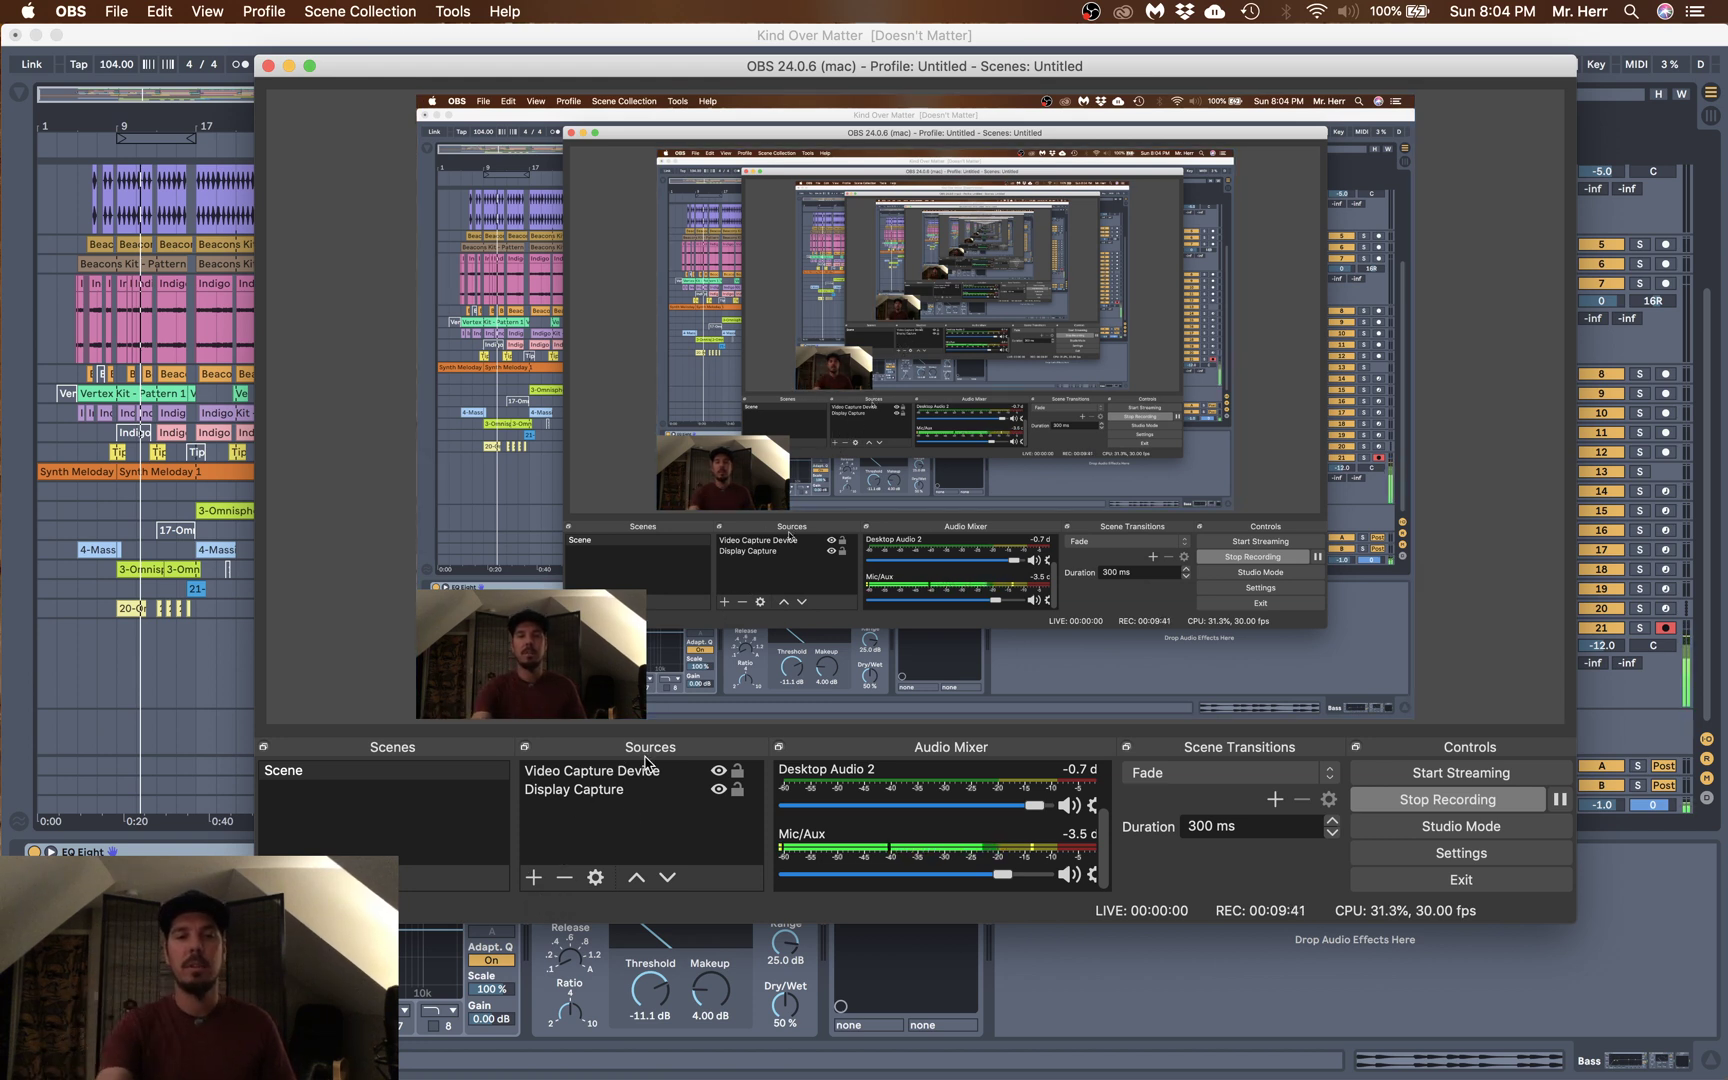
pyautogui.moveTo(646, 764); pyautogui.dragTo(626, 775)
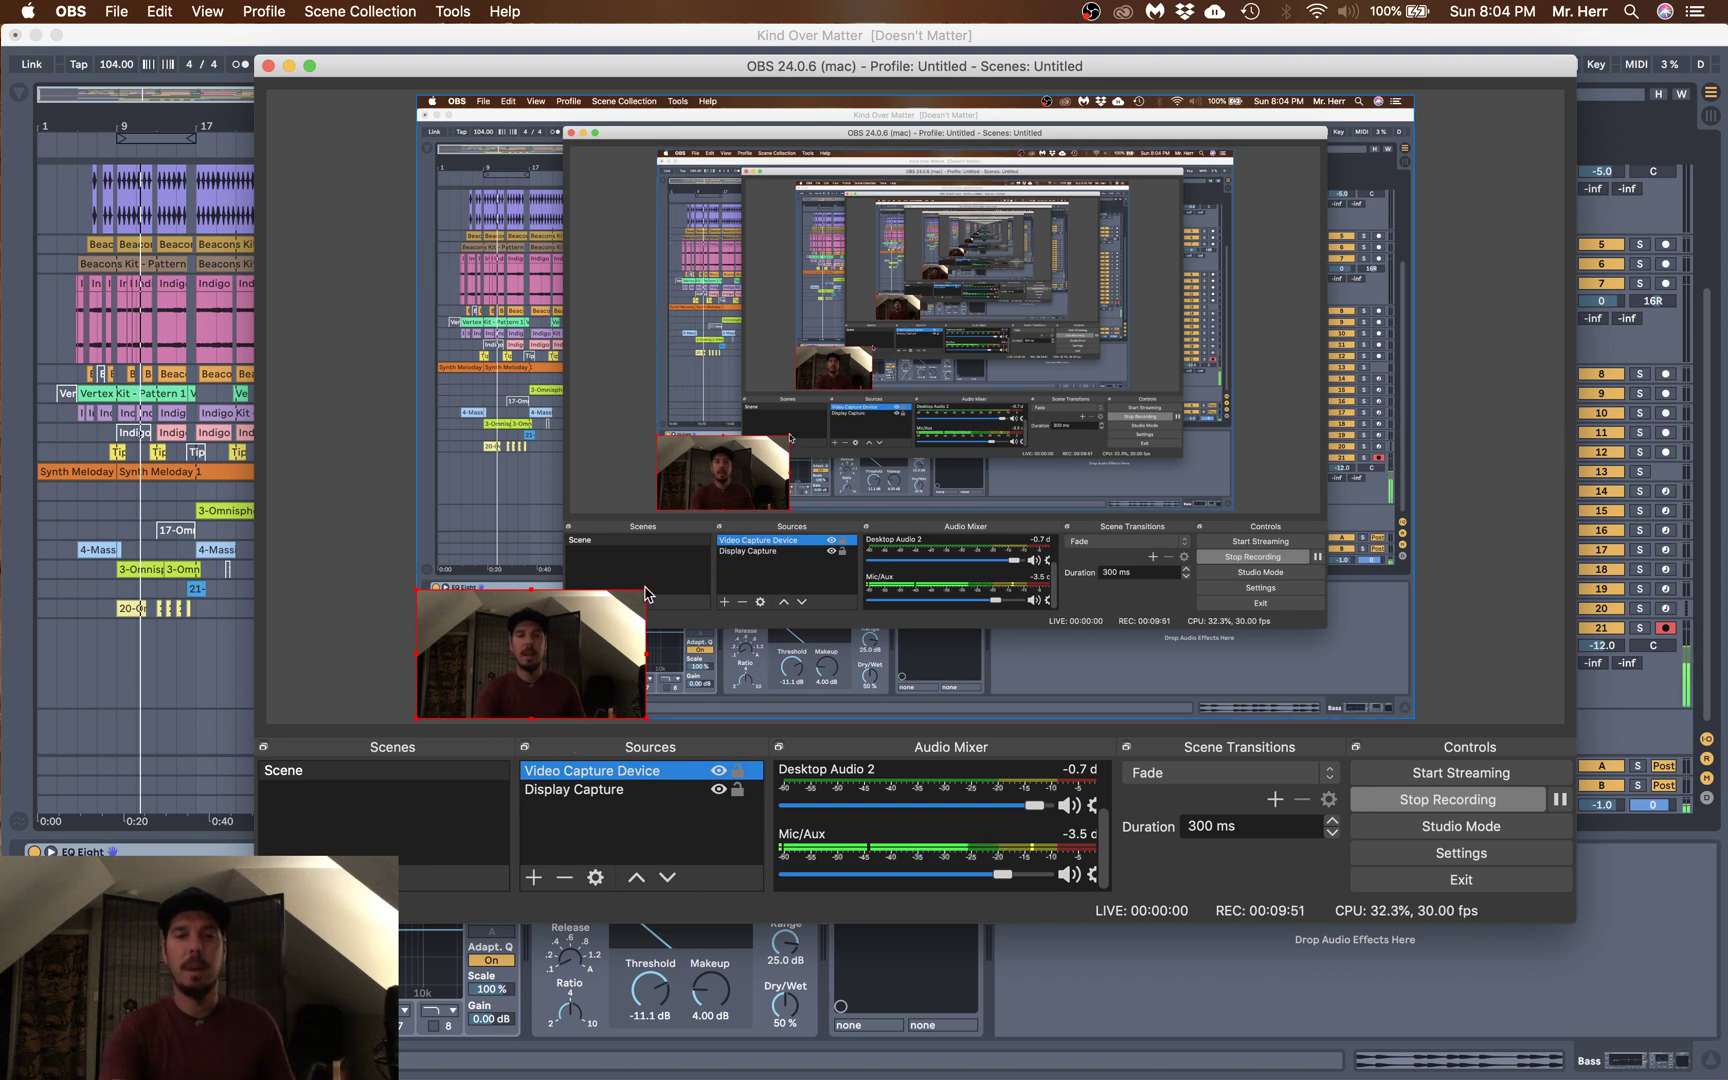
pyautogui.moveTo(645, 594); pyautogui.dragTo(550, 585)
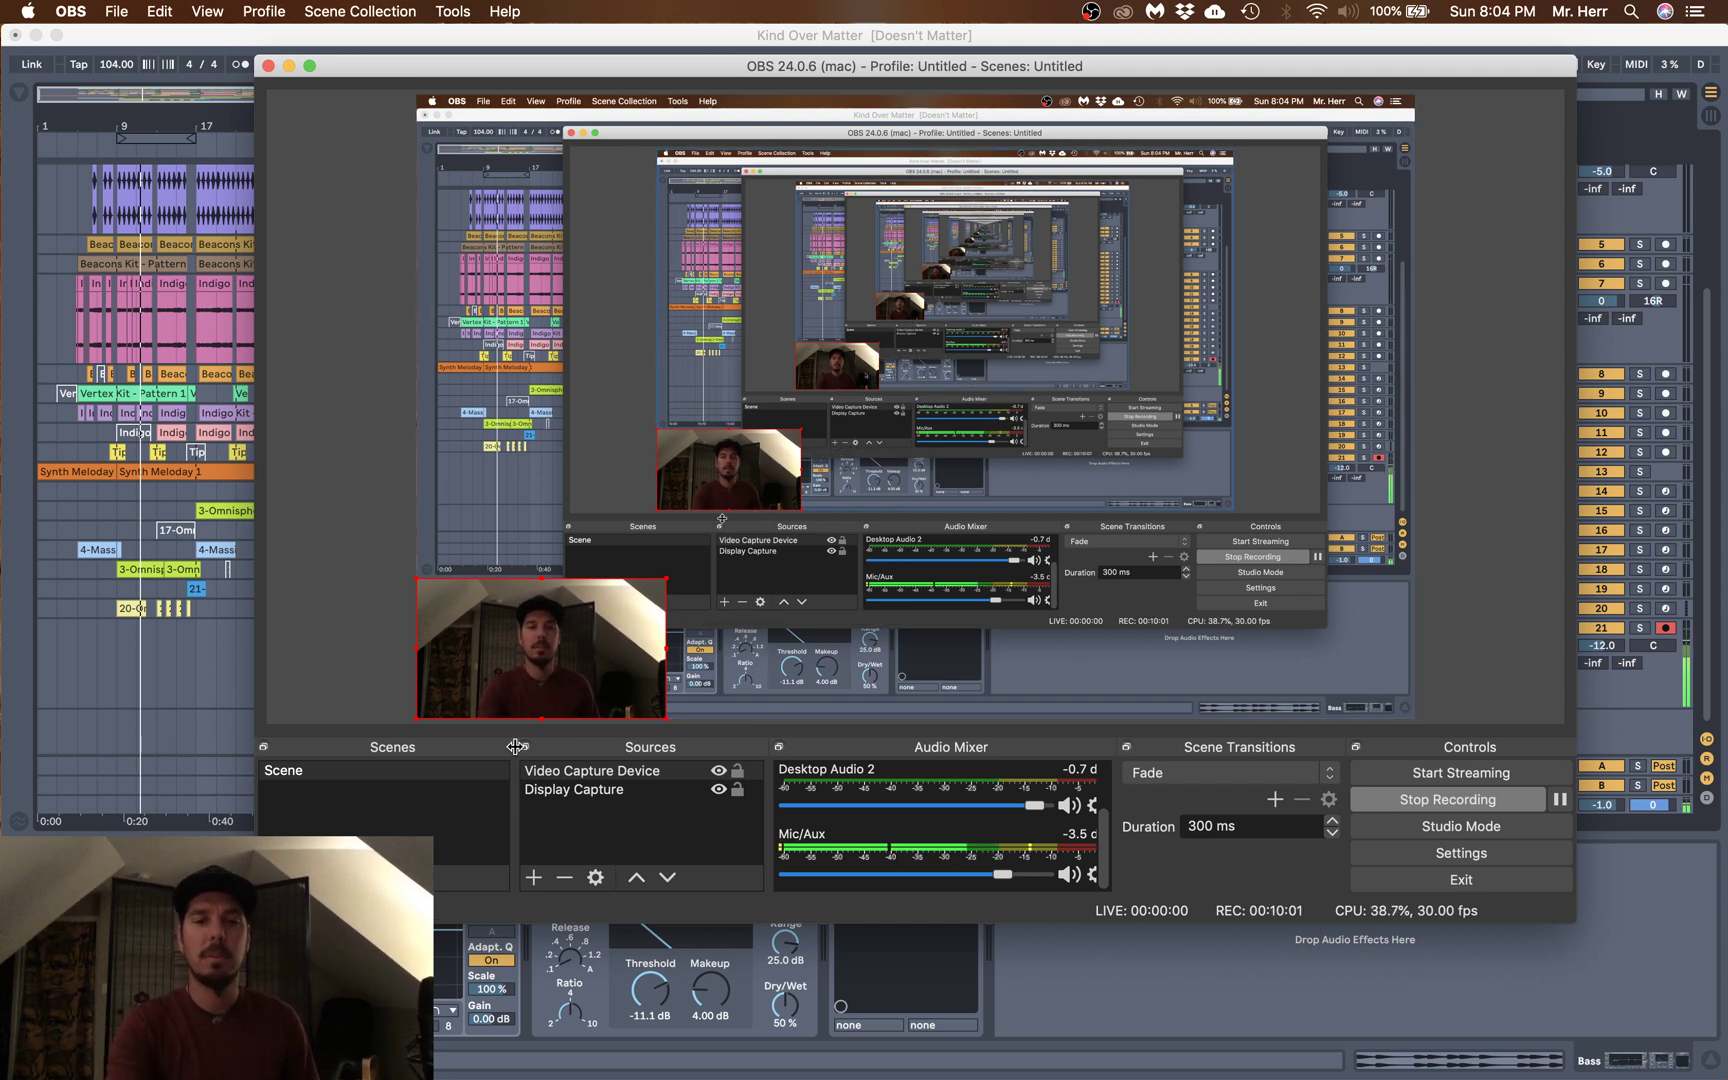
# - Add a Text (FreeType 2) source reading 'Donationas greatly appreciated!' with 'Venmo:' and 'PayPal' lines
pyautogui.click(537, 876)
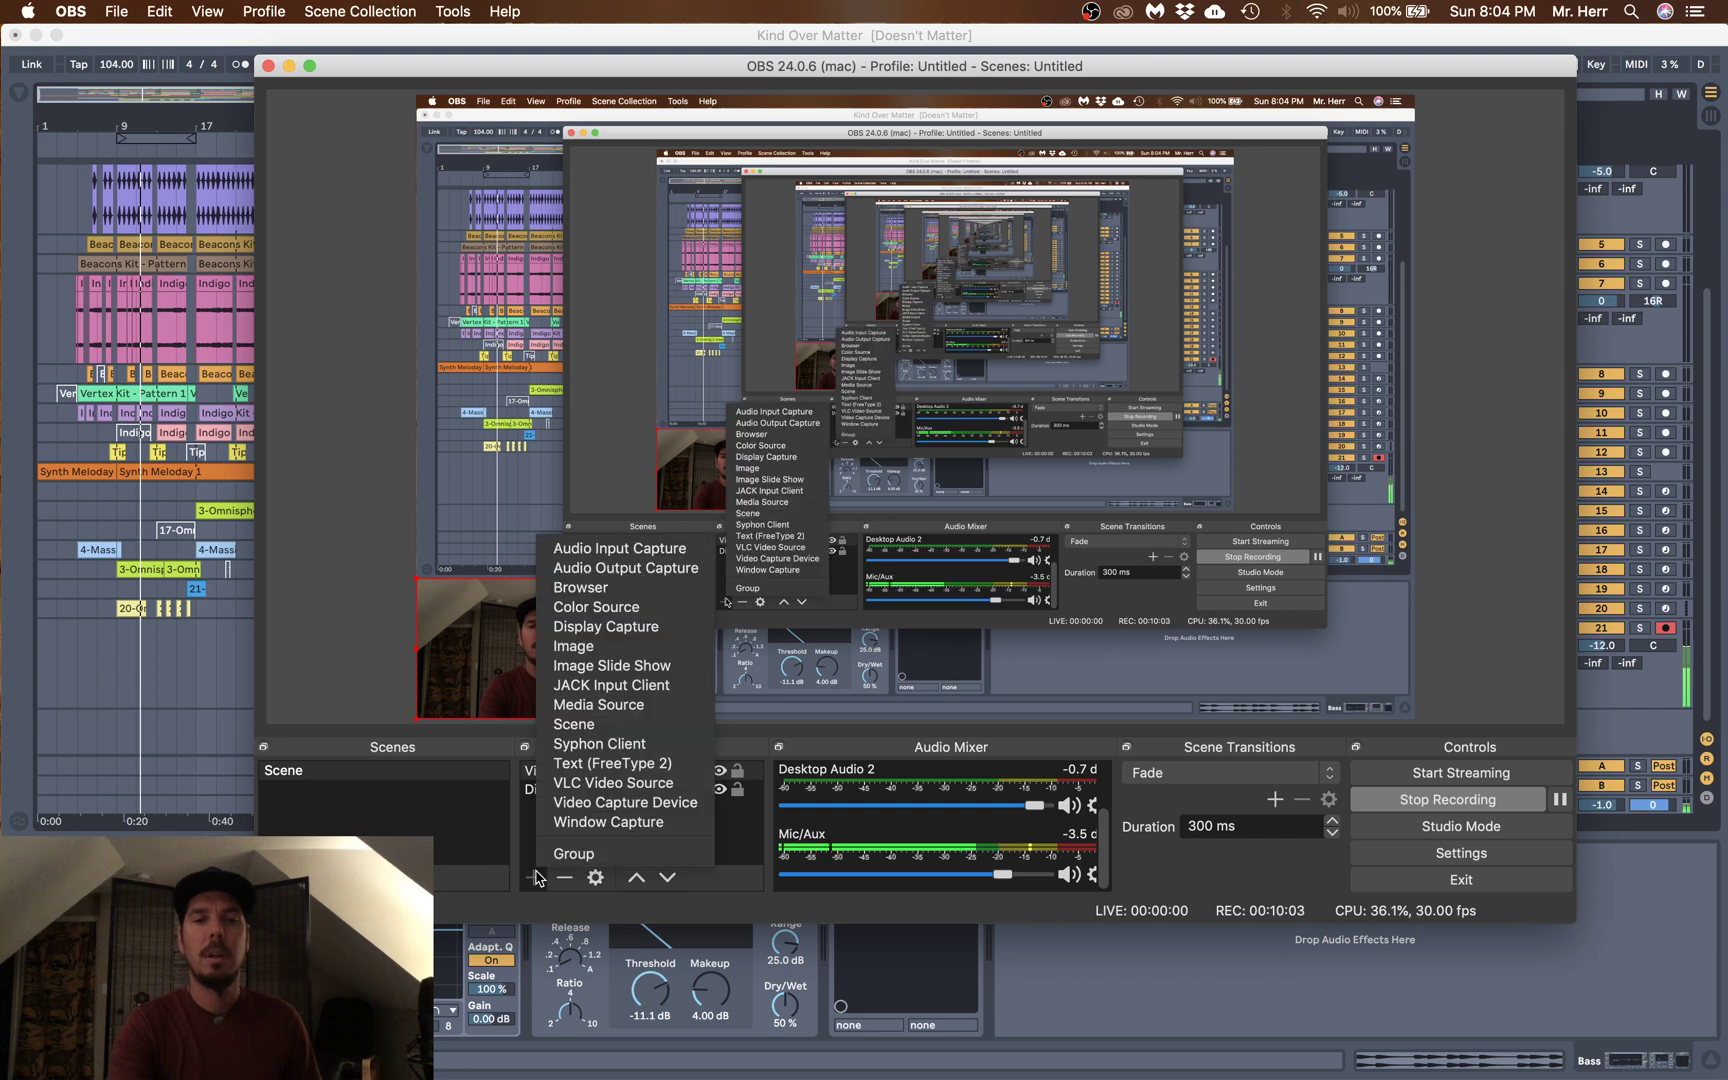
pyautogui.click(577, 771)
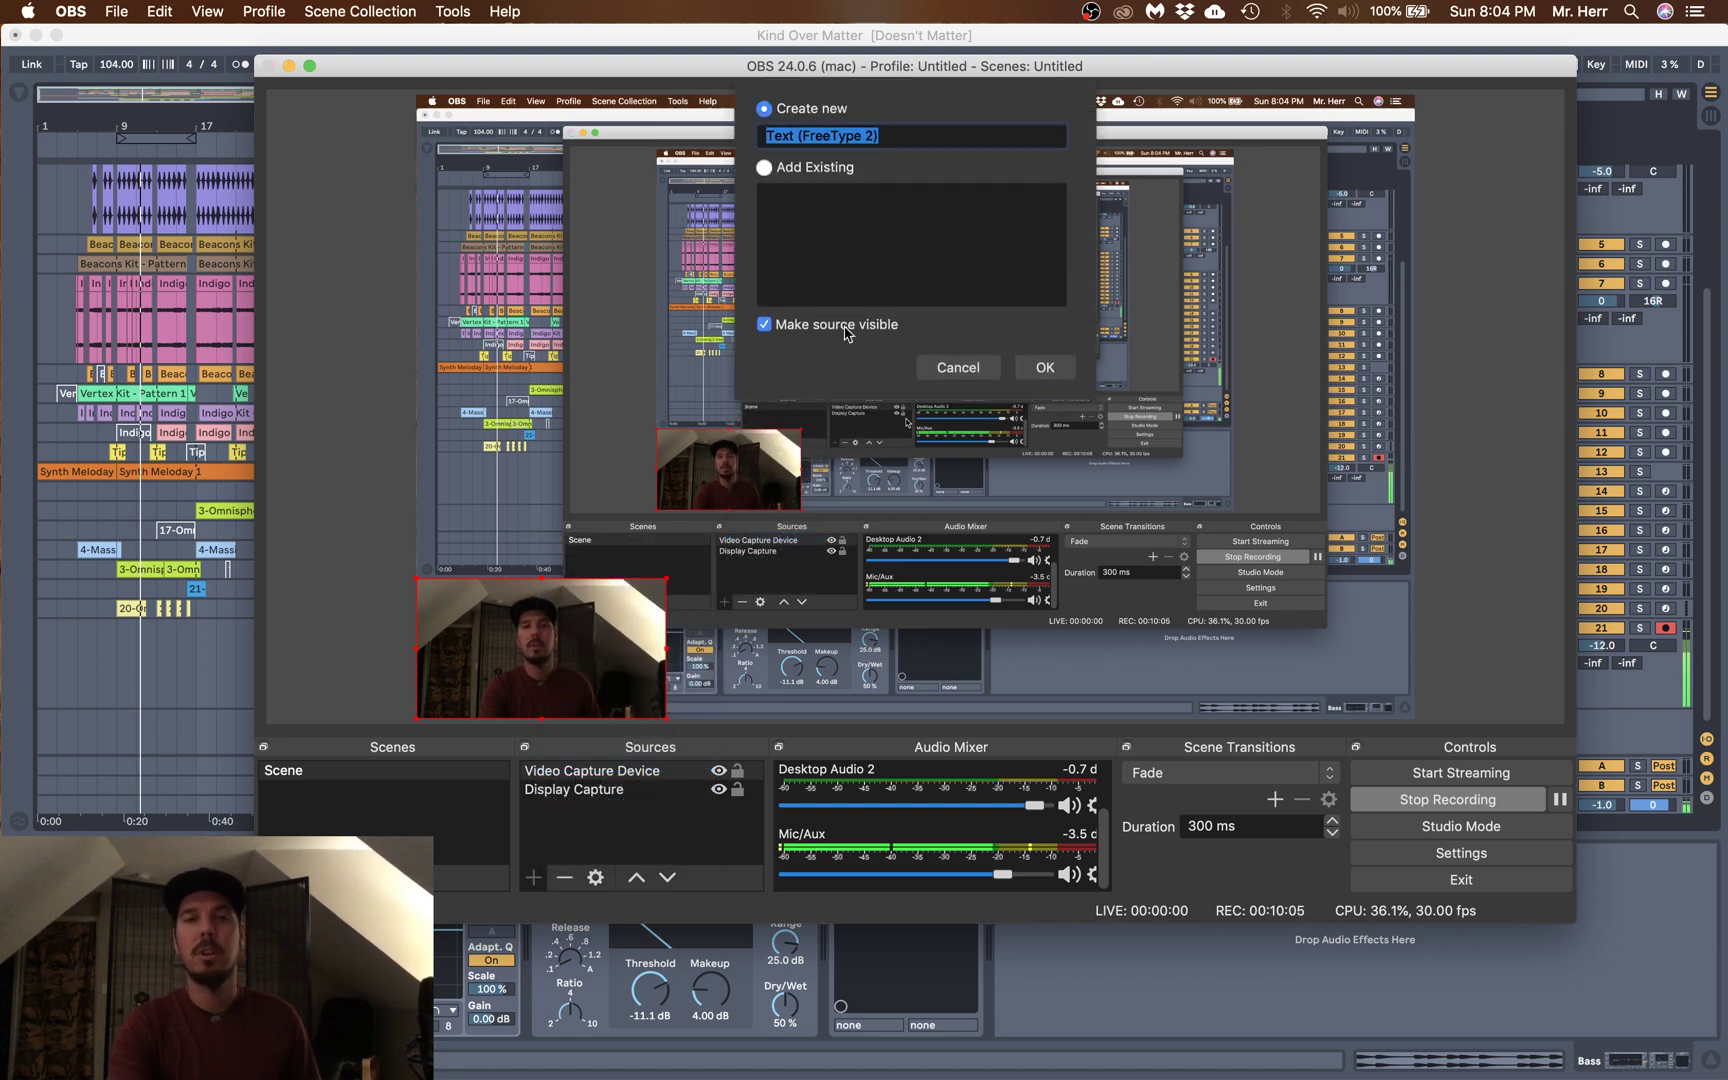
pyautogui.click(1043, 369)
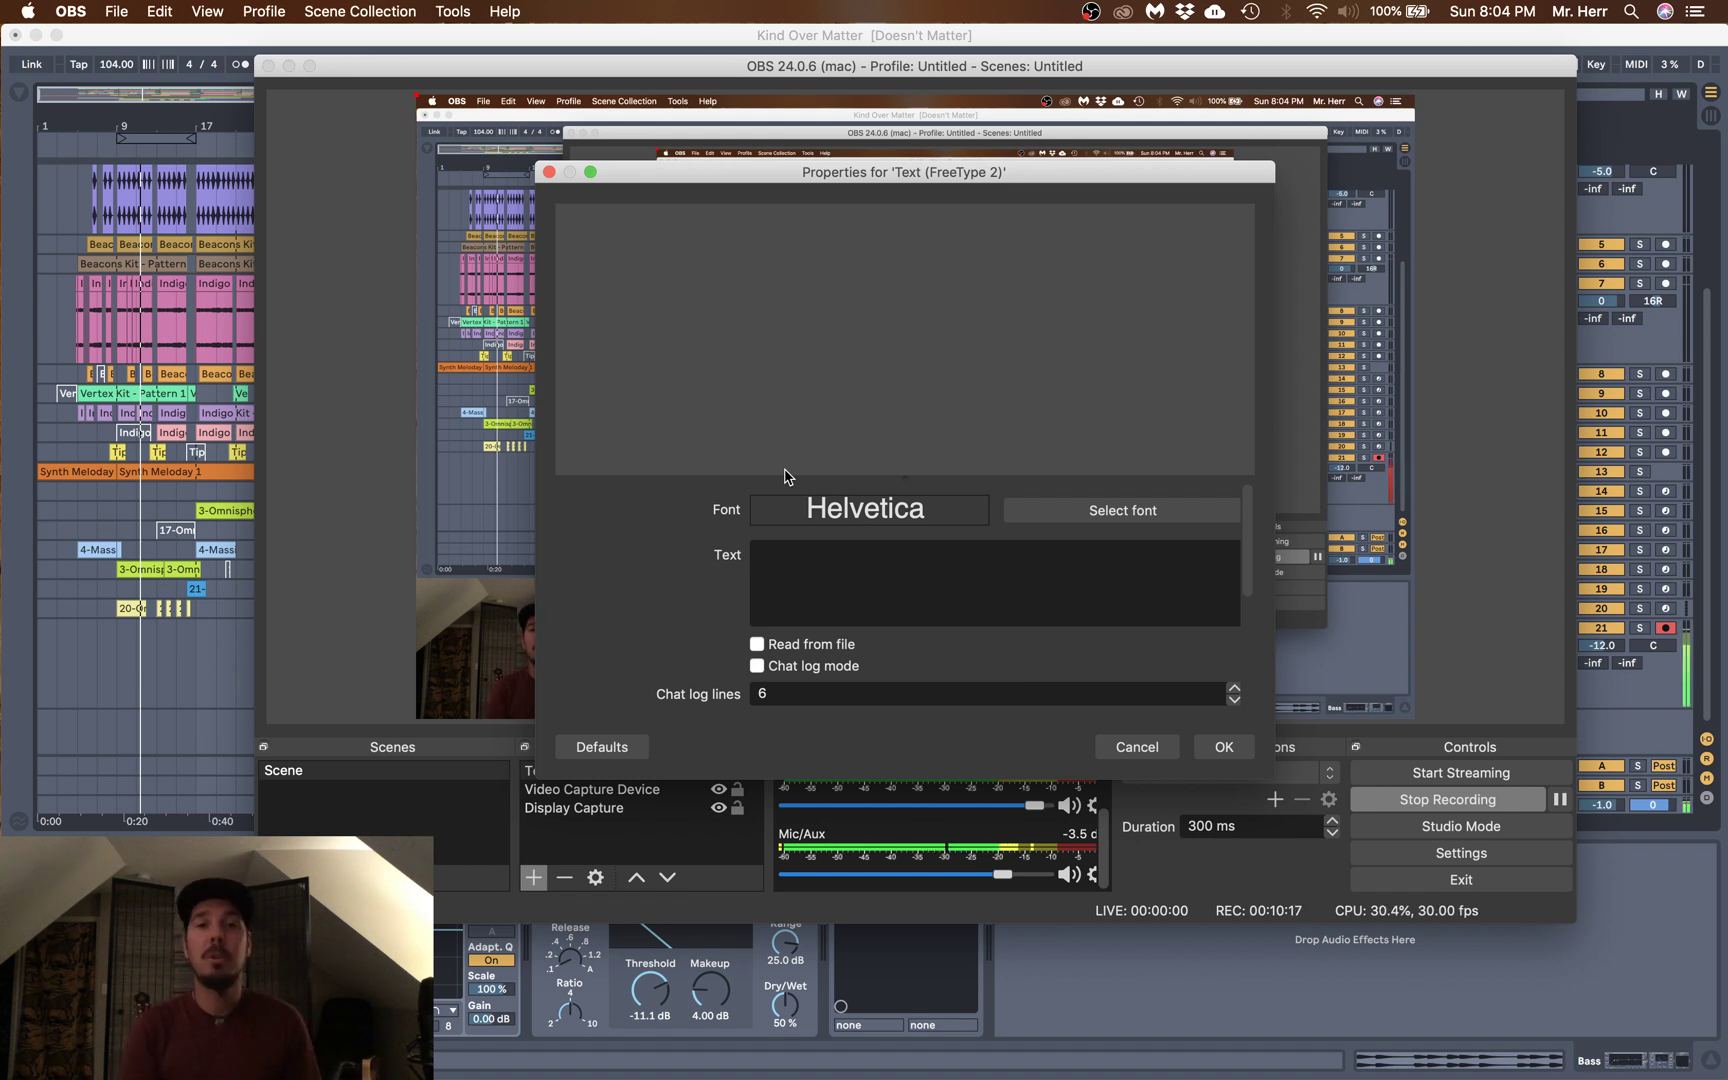
pyautogui.click(810, 562)
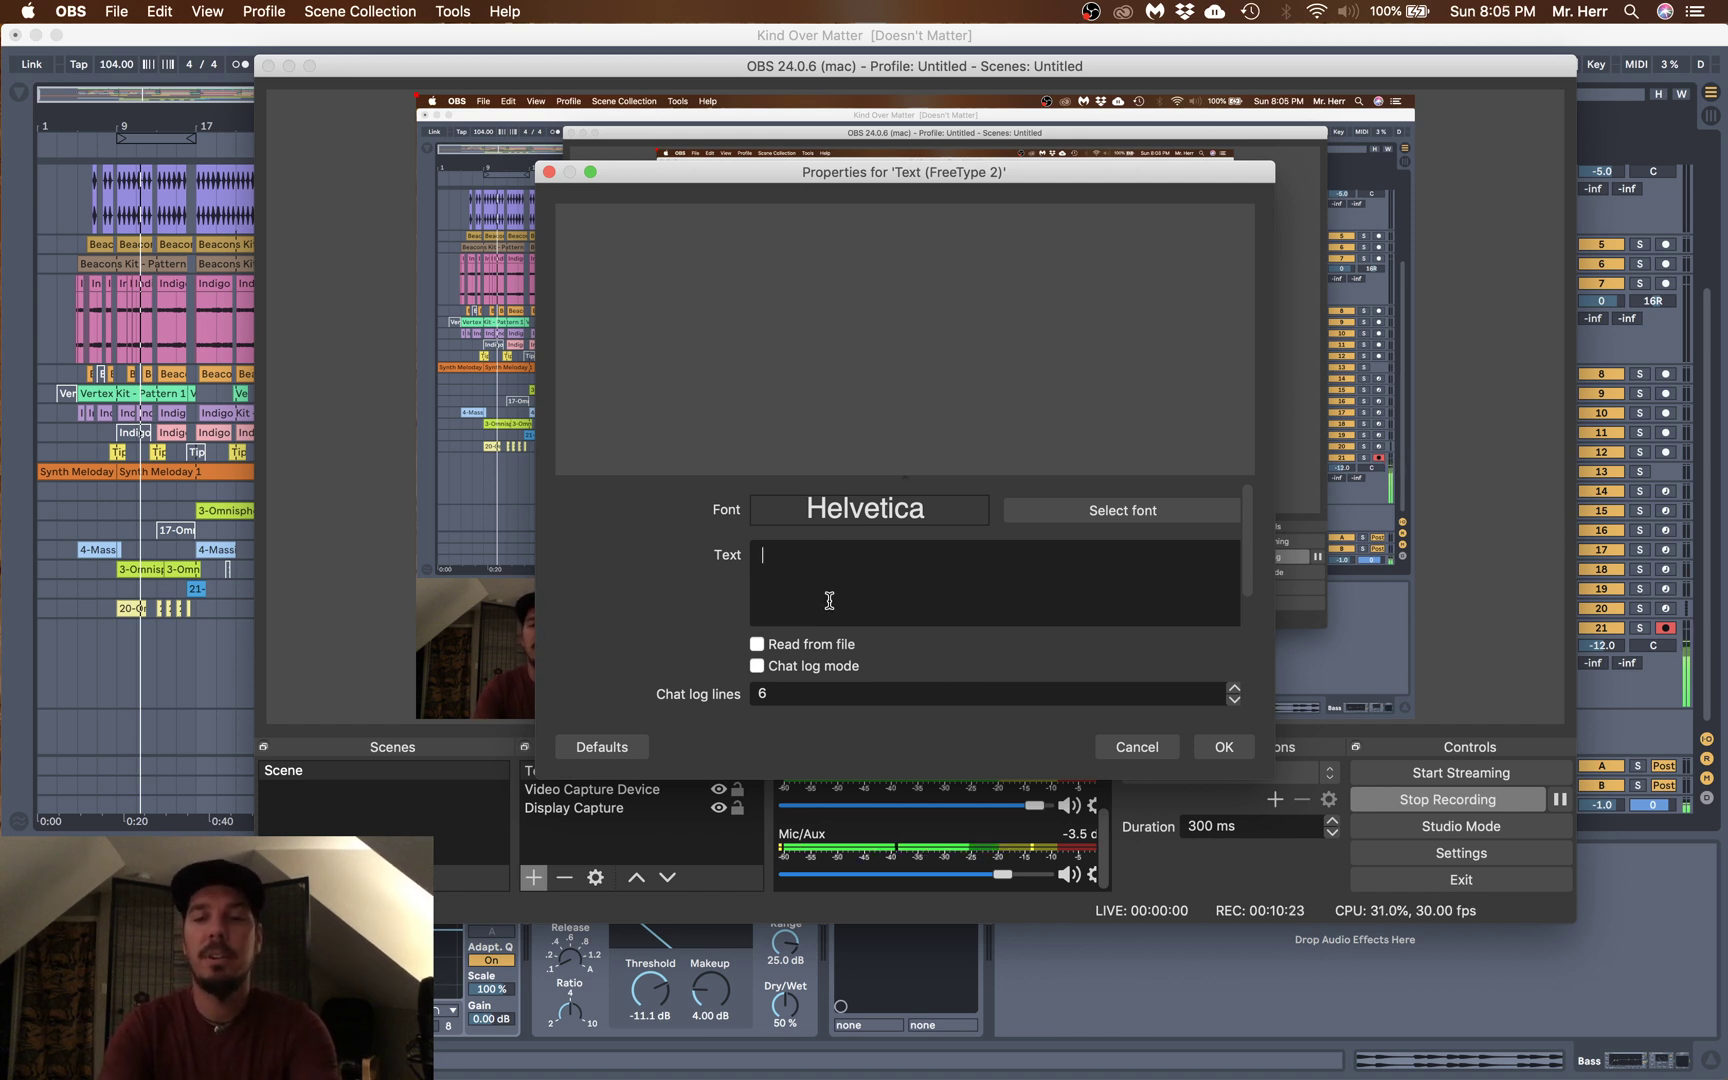
pyautogui.write('Donationas')
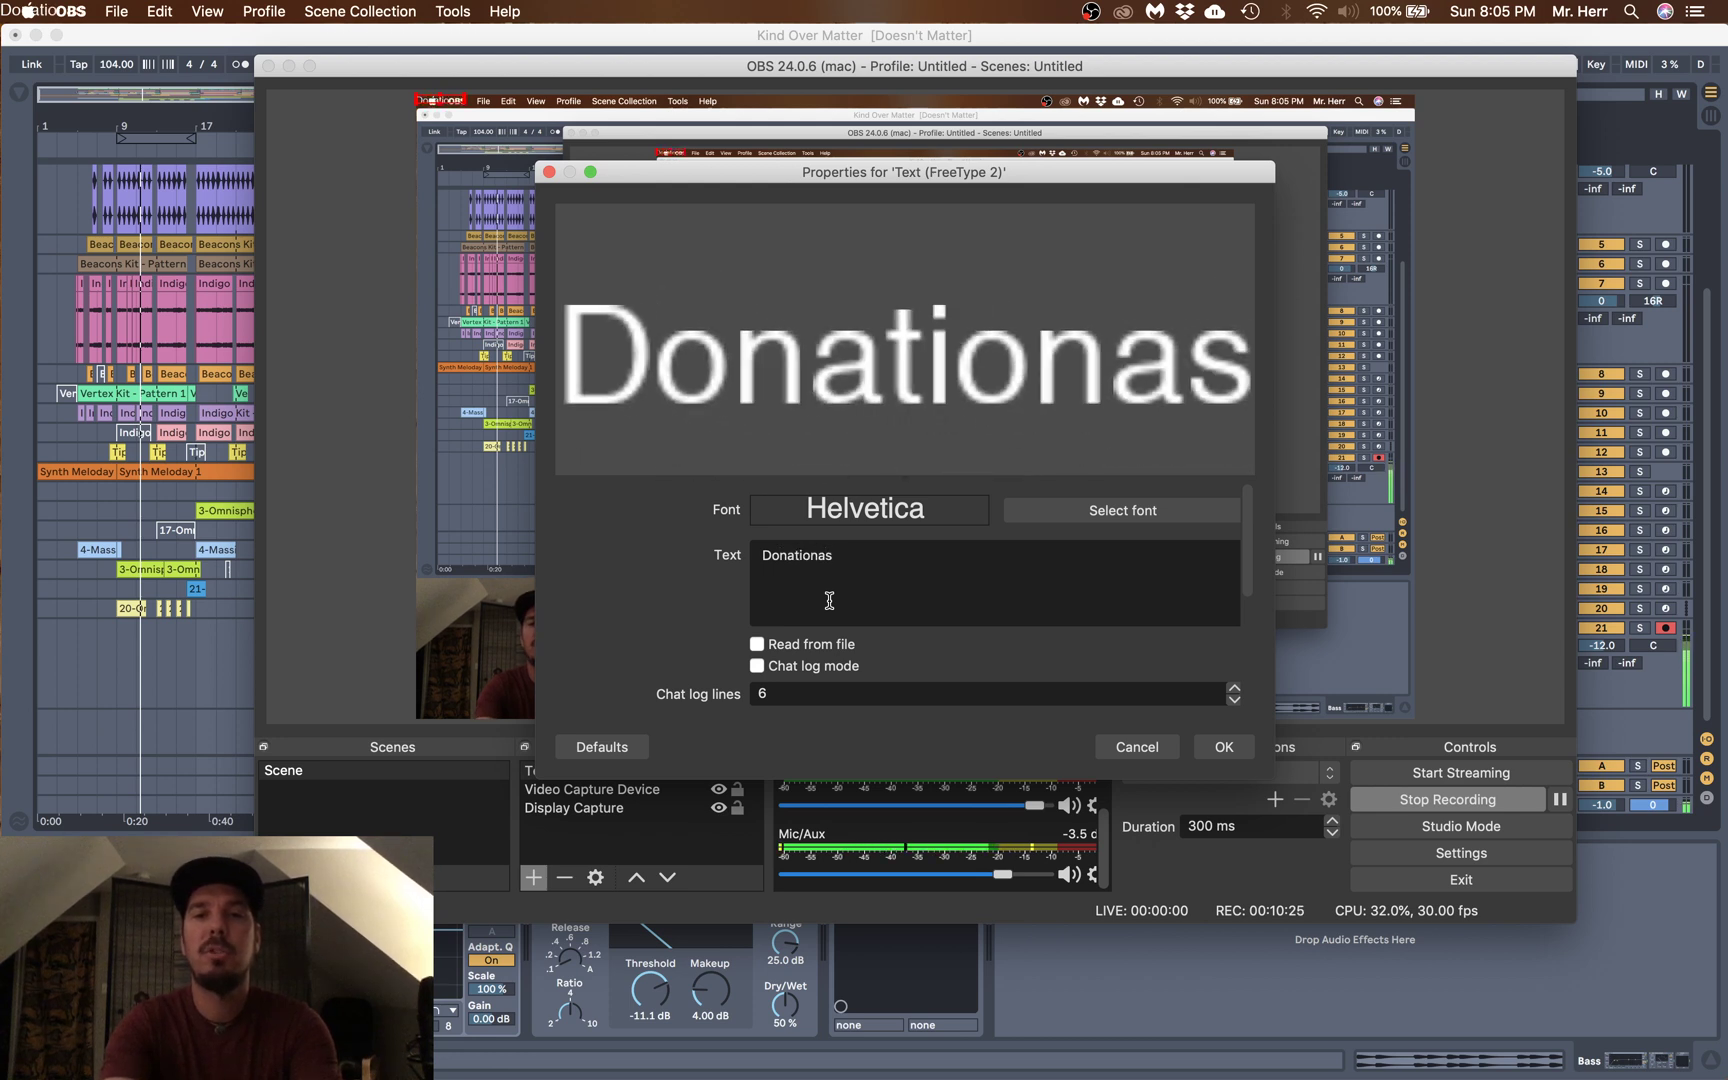
pyautogui.write(' greatly ')
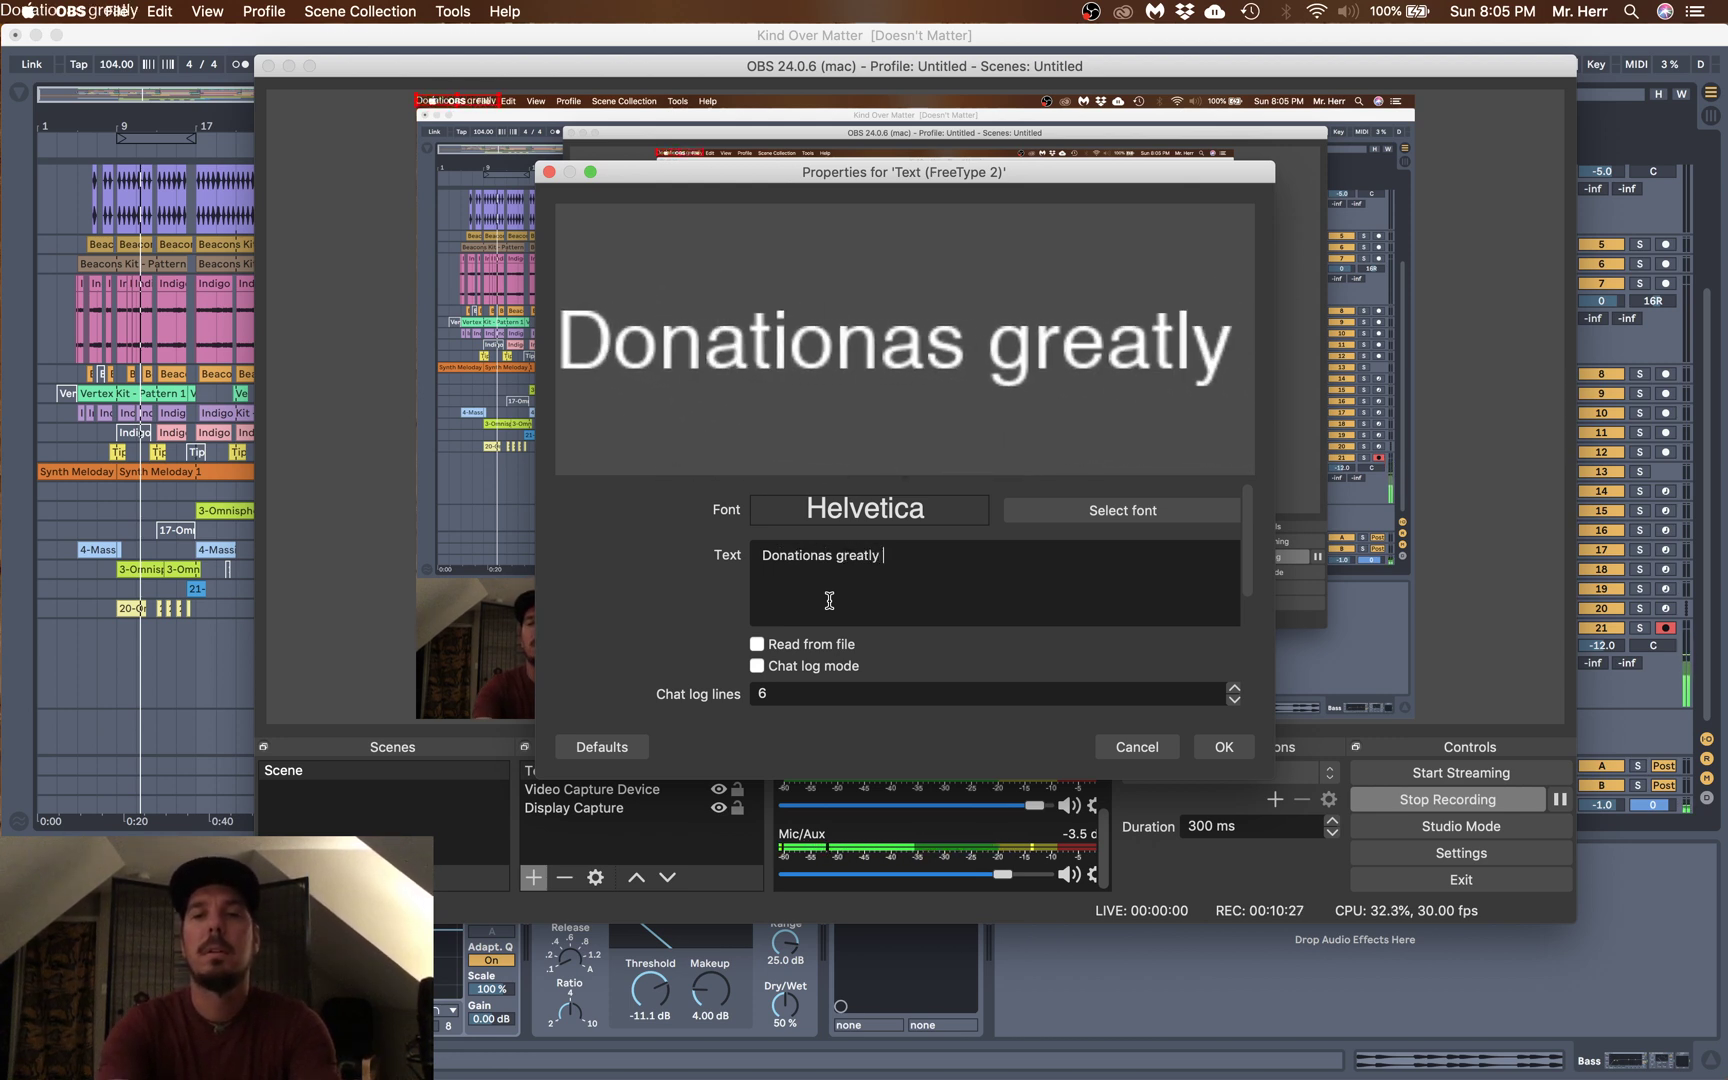
pyautogui.write('appreciated!')
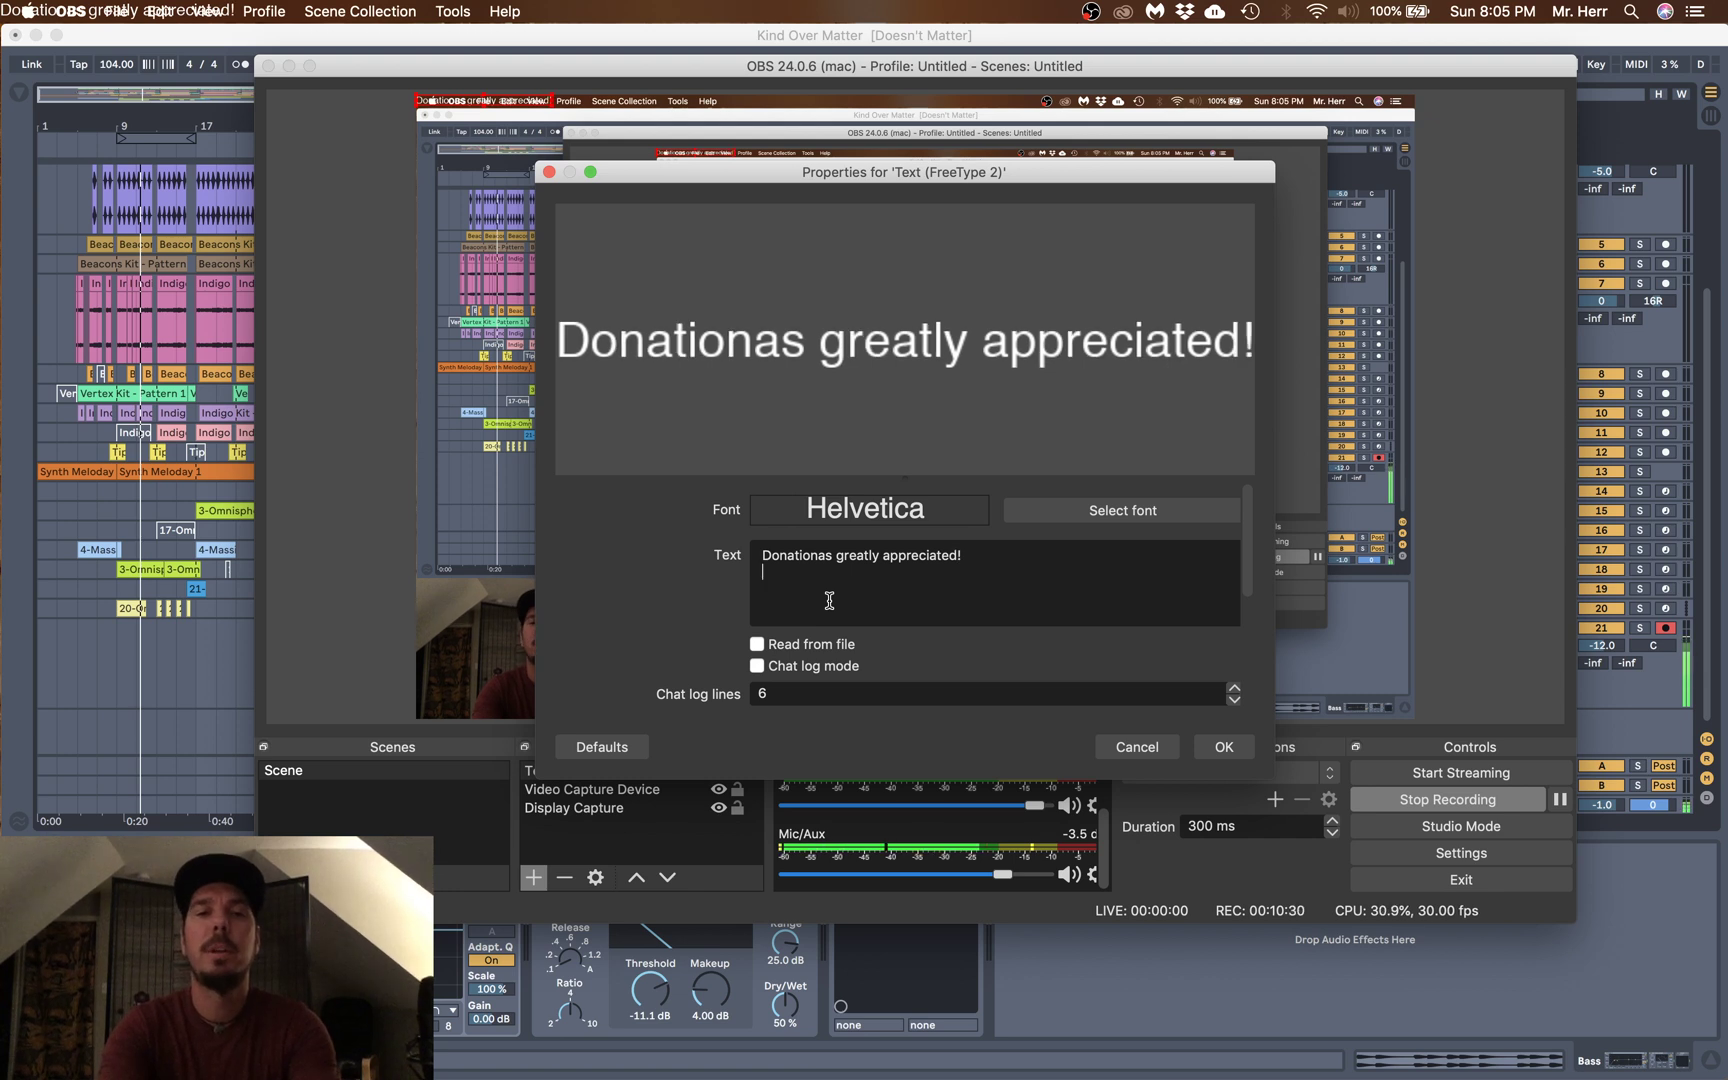
pyautogui.press('Return')
pyautogui.write('Ve')
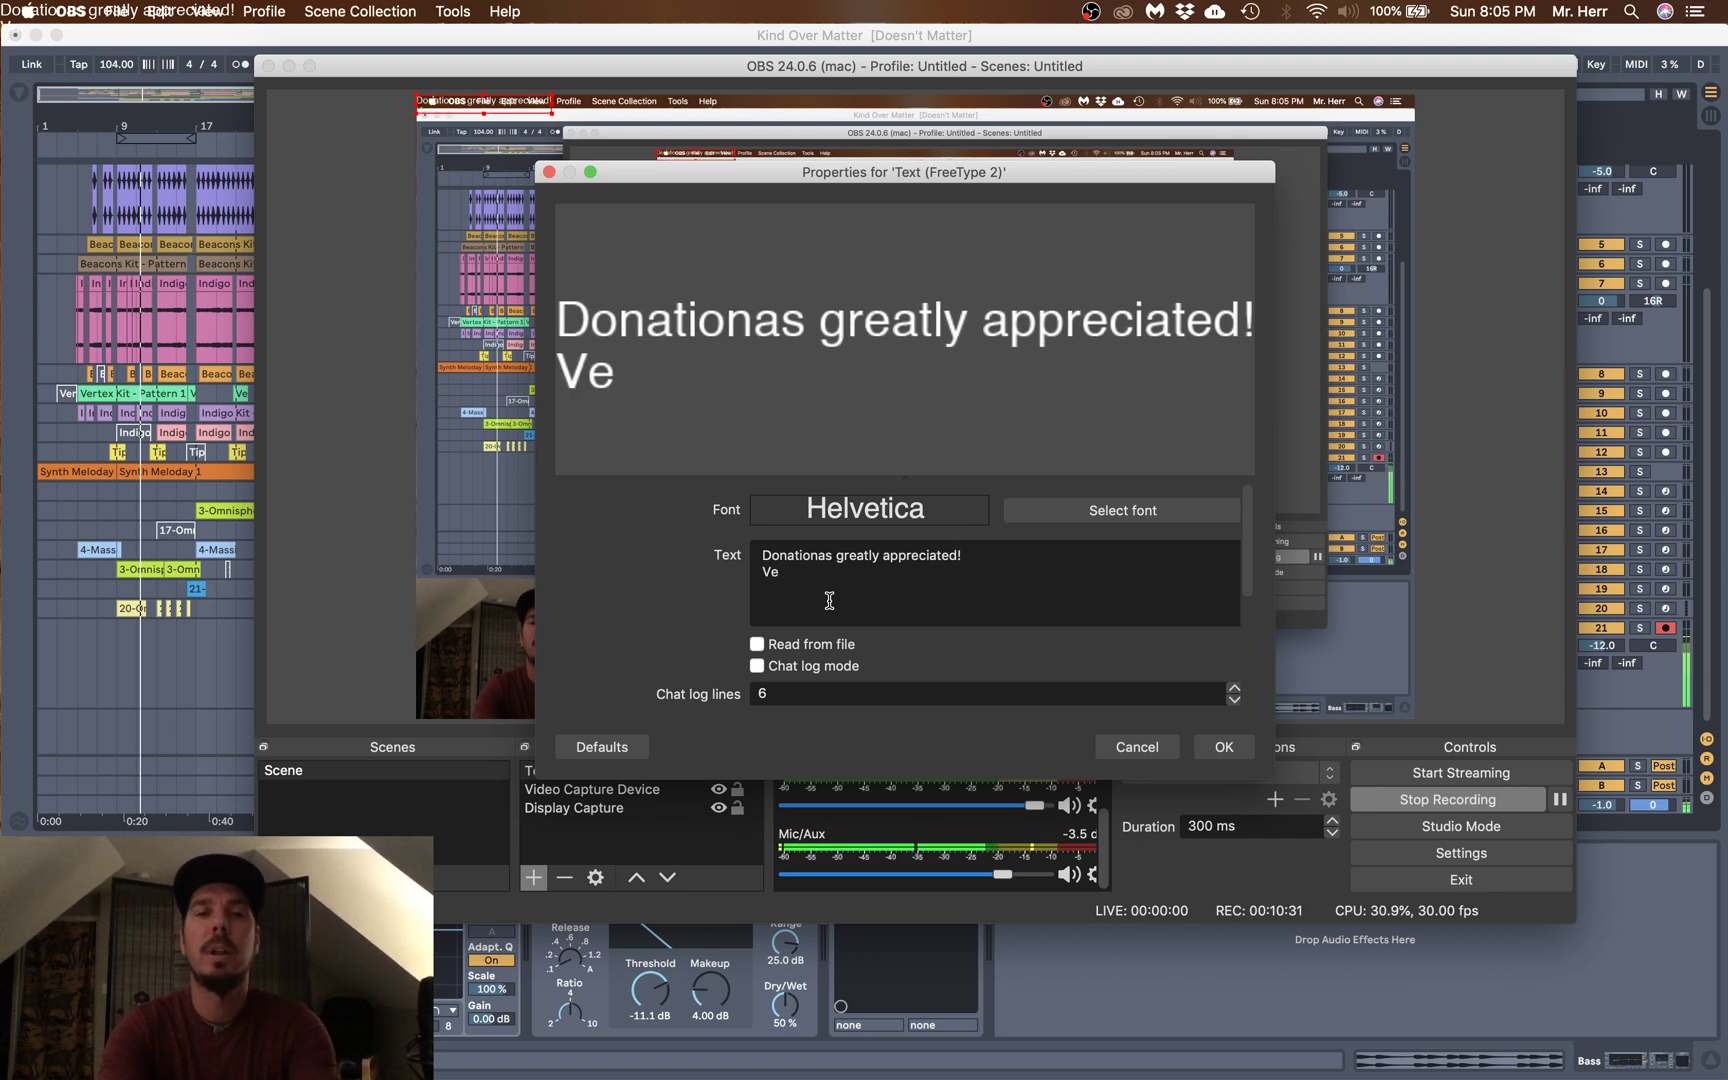
pyautogui.write('nmo')
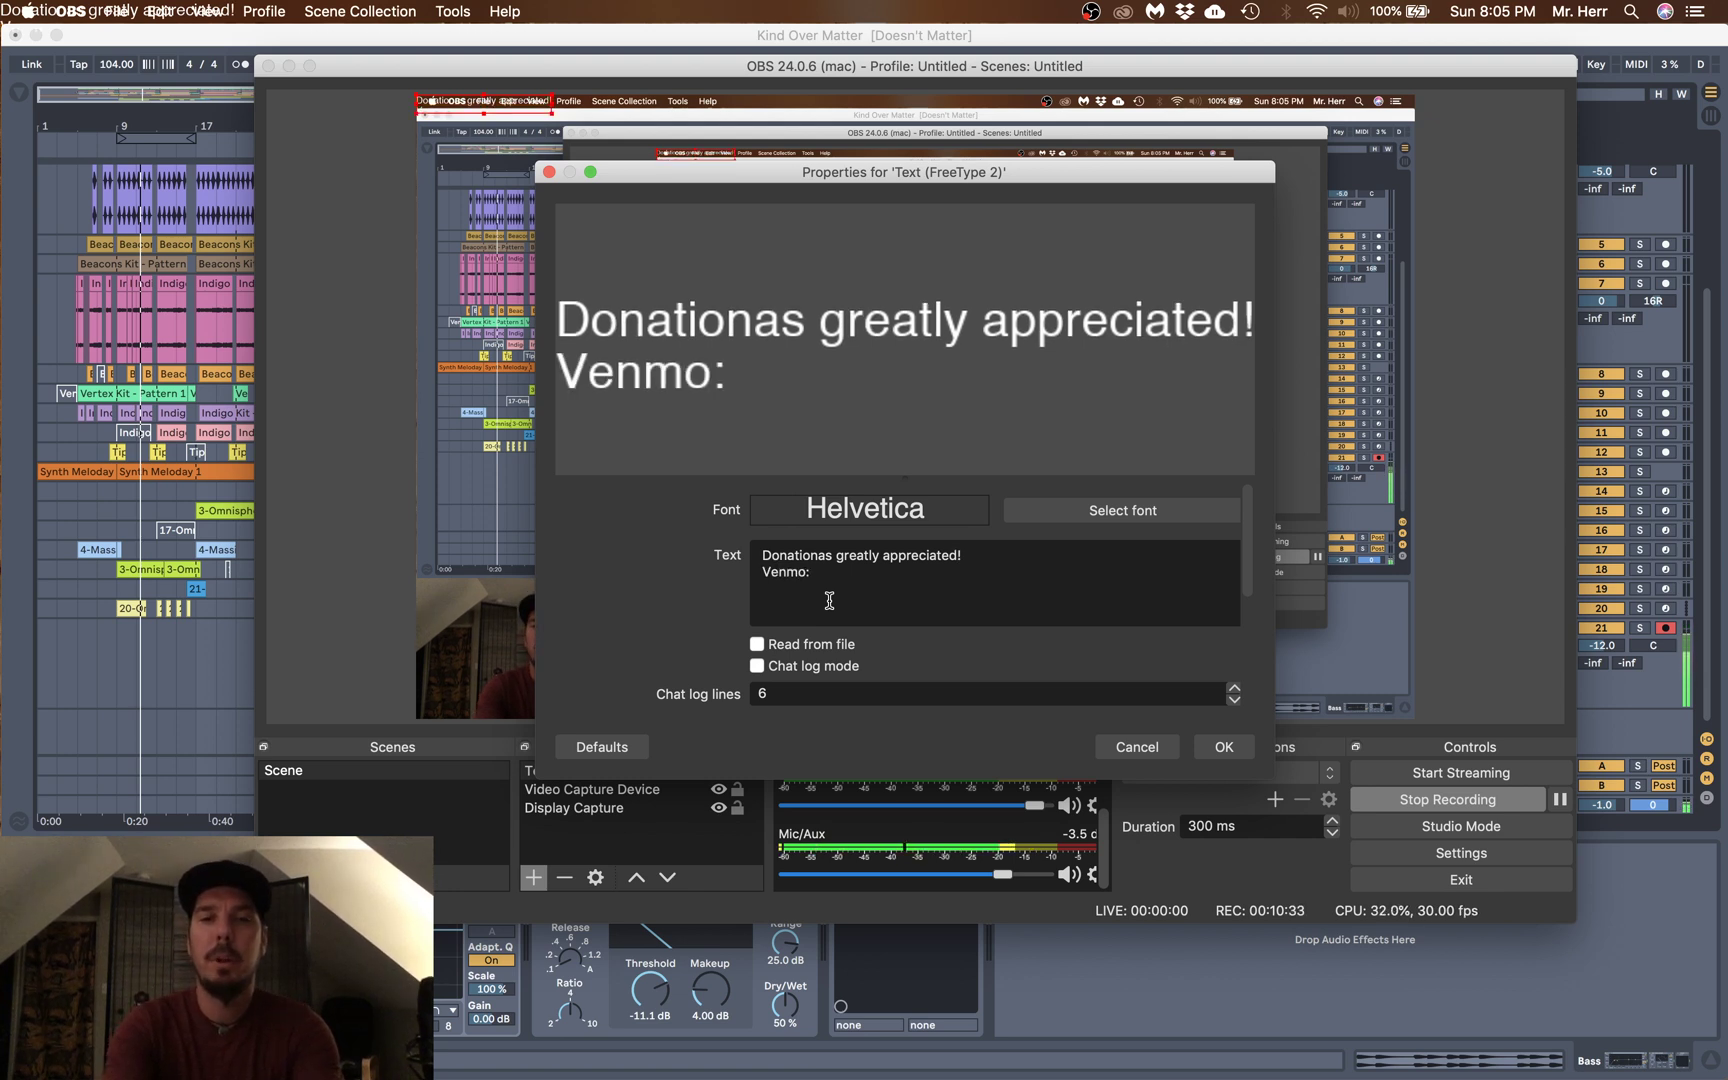
pyautogui.write(':')
pyautogui.press('Return')
pyautogui.write('PayPal')
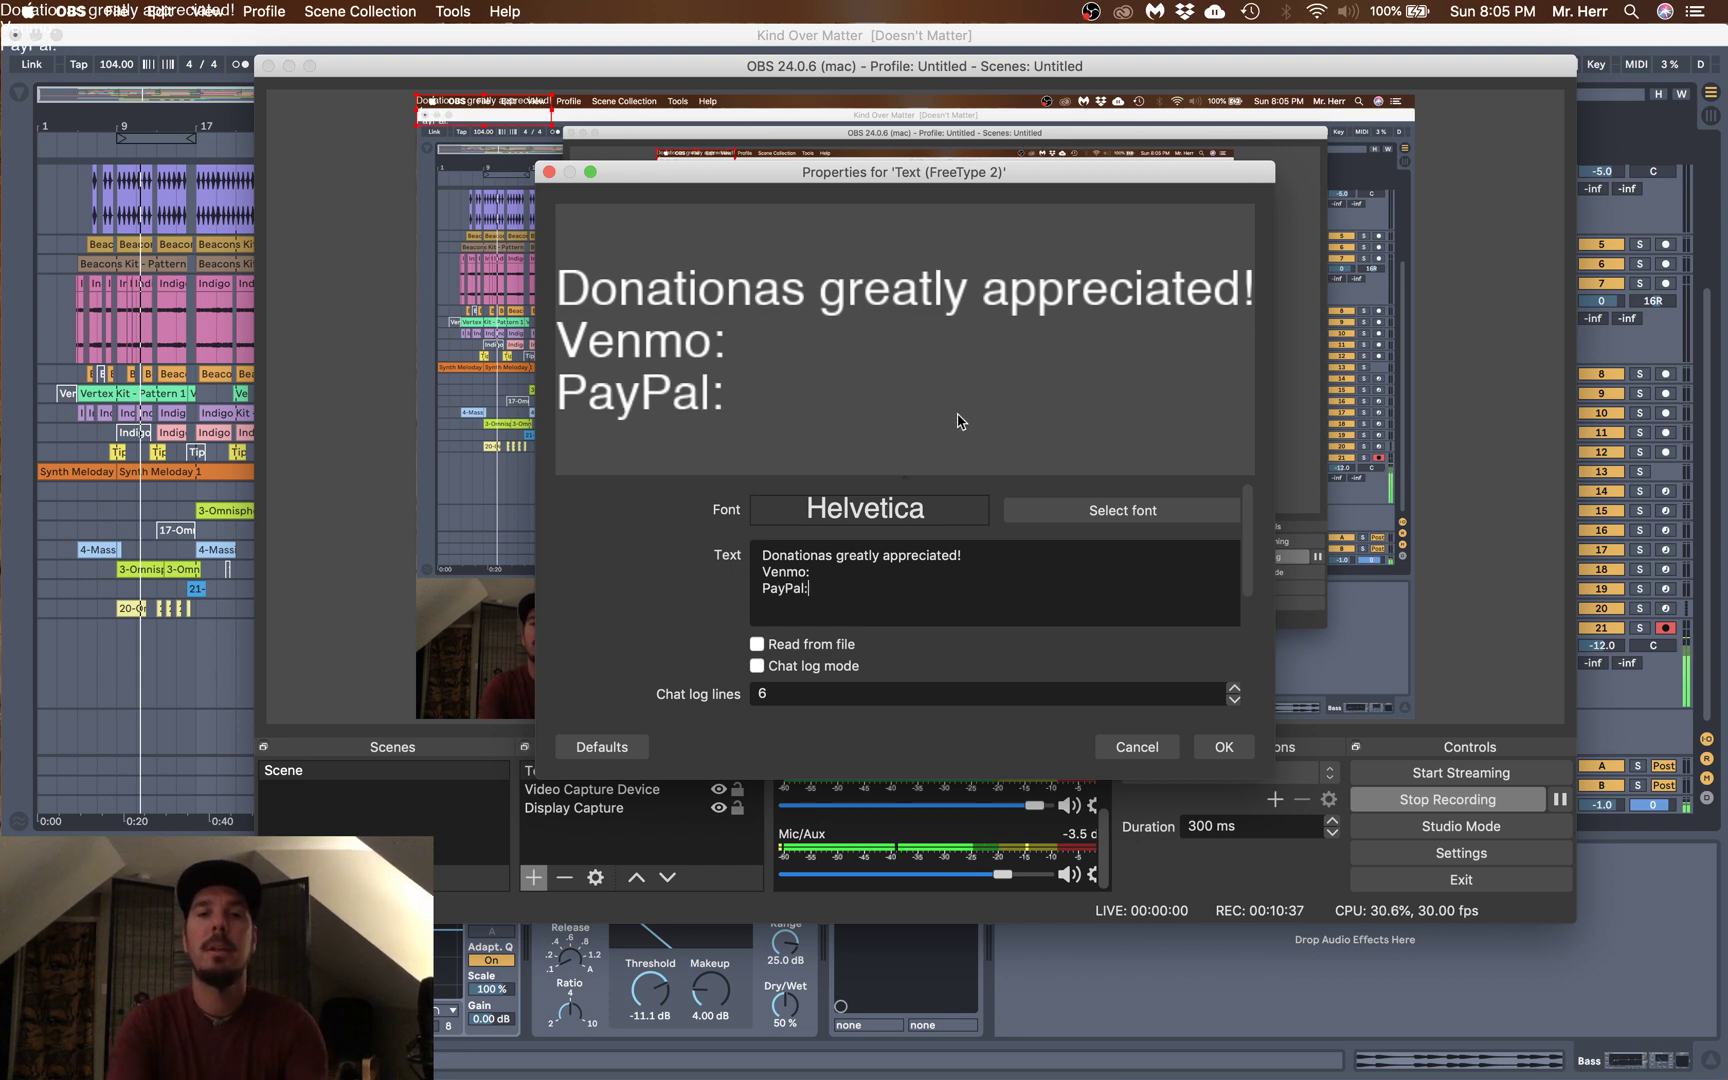
pyautogui.click(1222, 748)
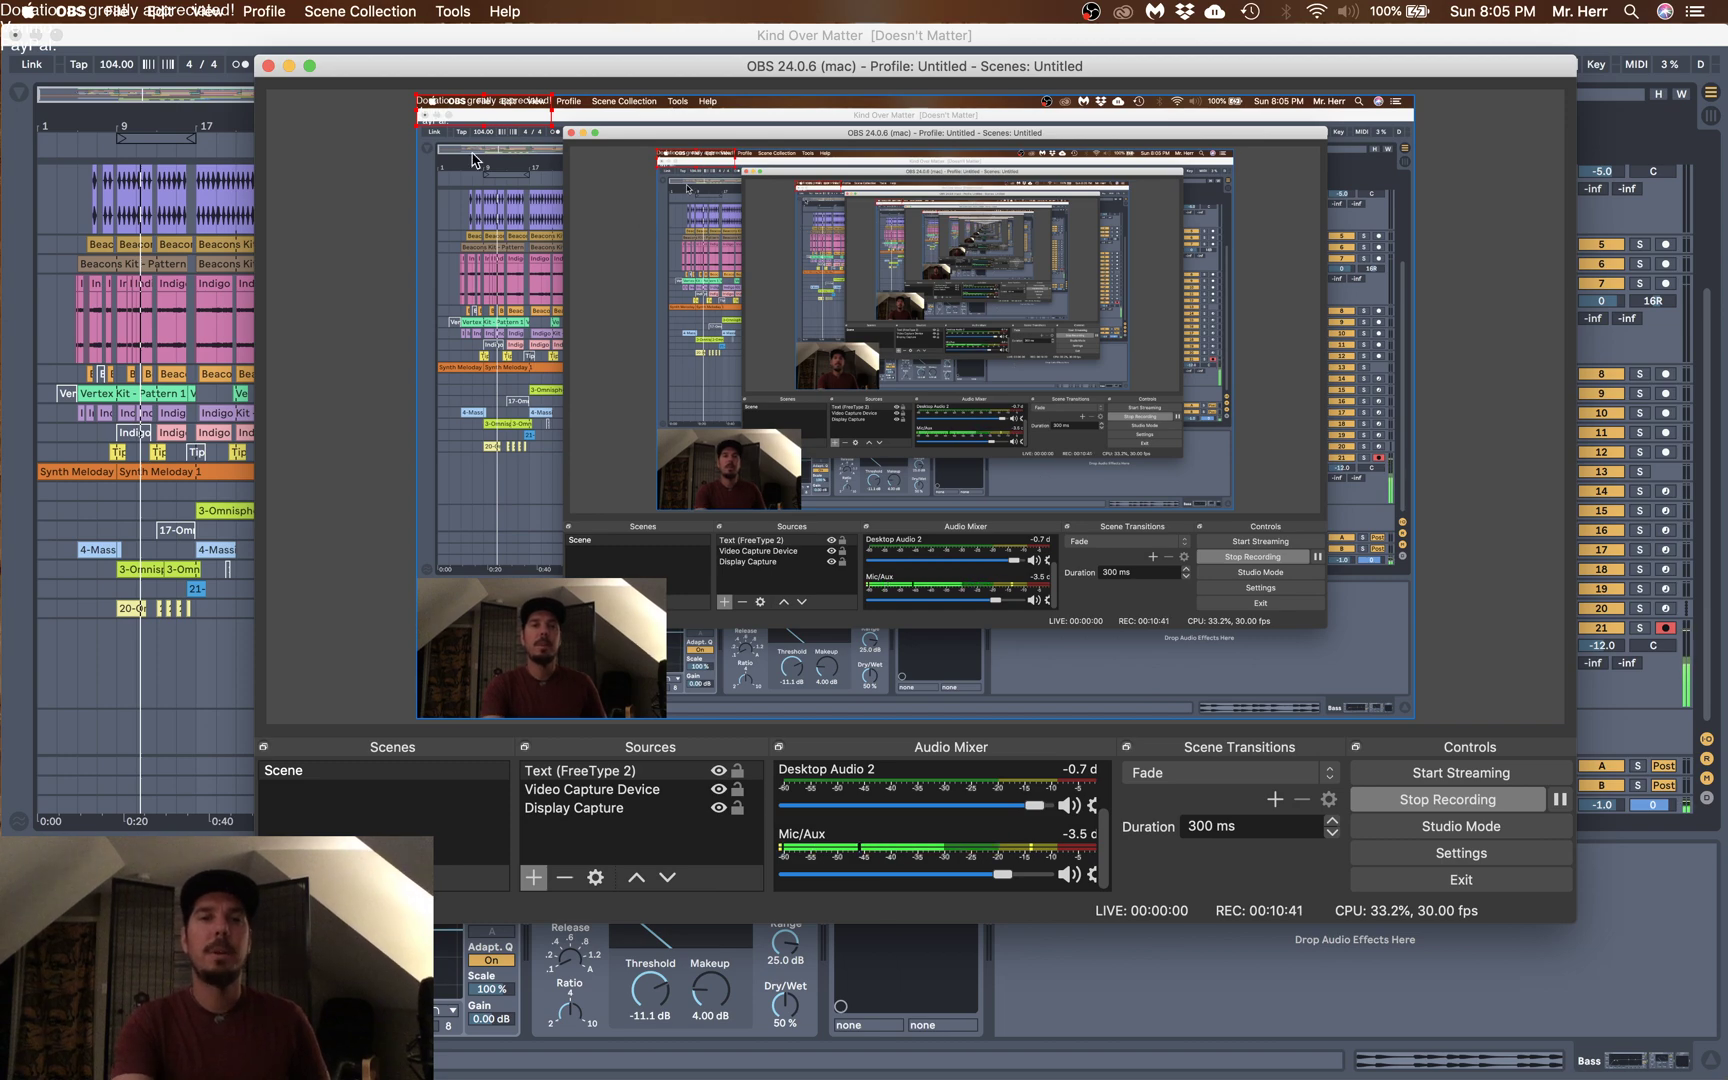
# - Reposition the donation text lower, toward the centre of the preview frame
pyautogui.moveTo(468, 122); pyautogui.dragTo(1000, 535)
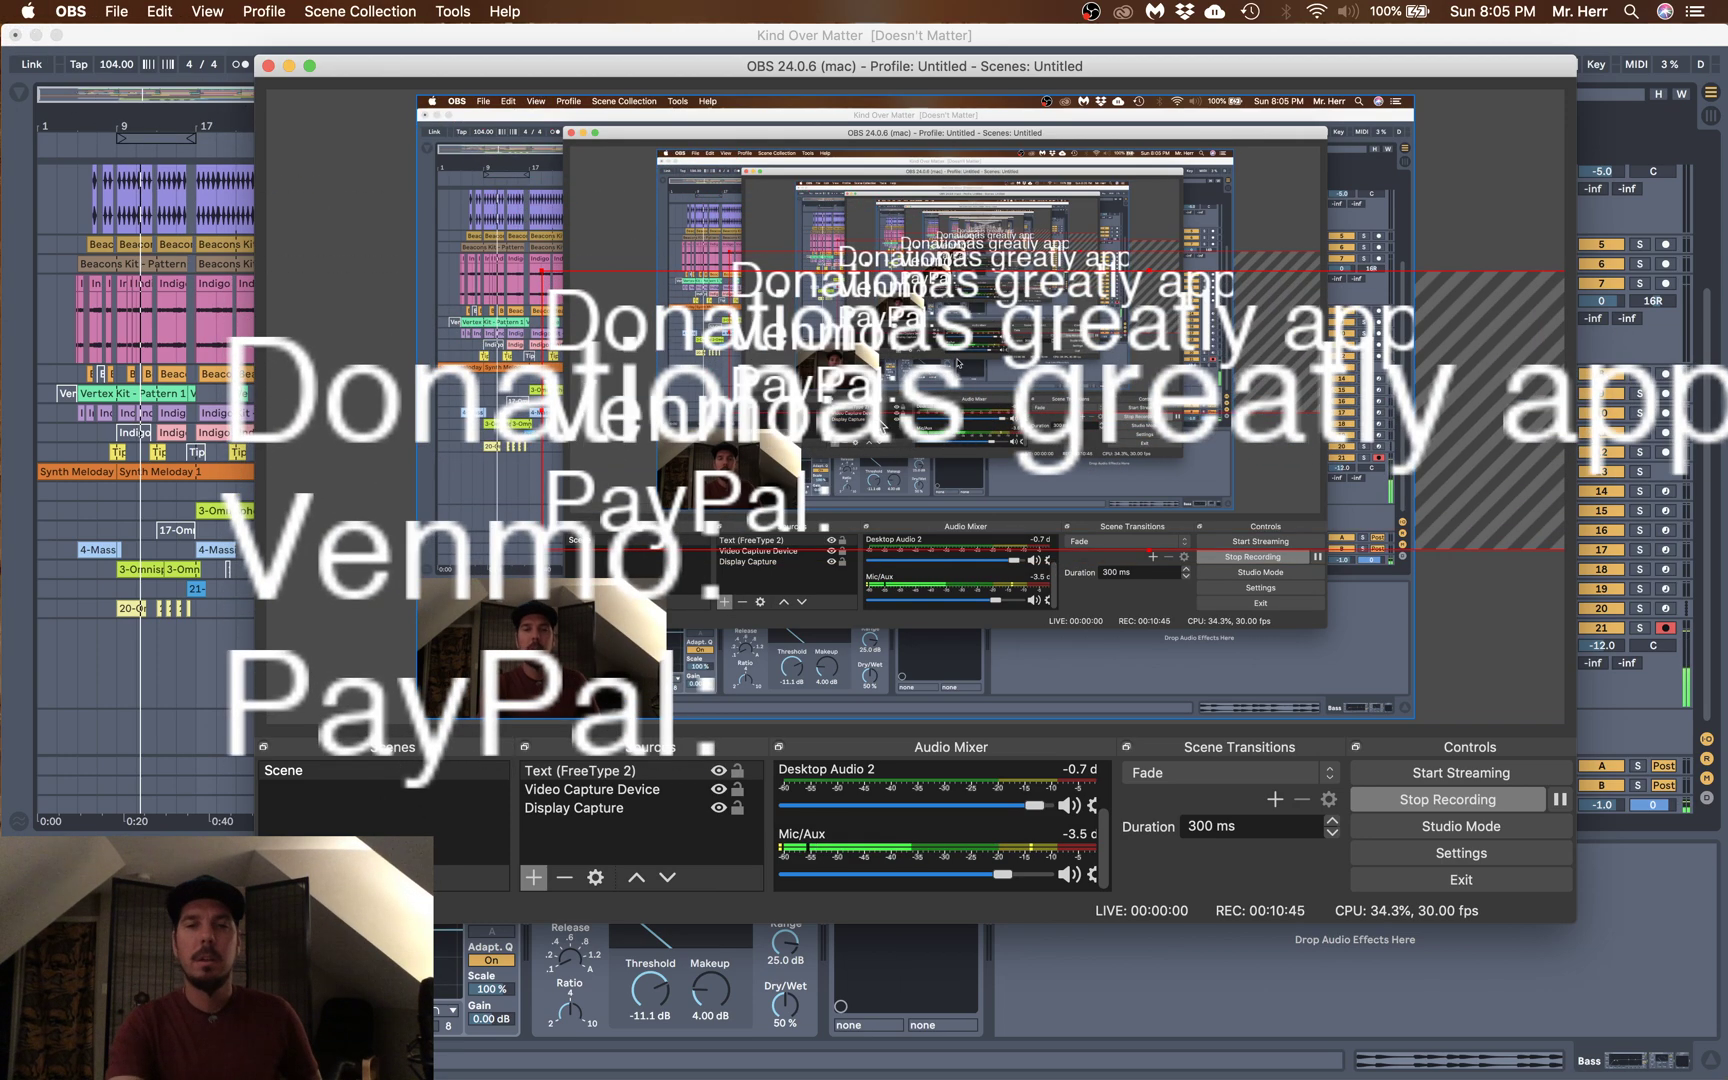
pyautogui.moveTo(768, 341); pyautogui.dragTo(974, 471)
pyautogui.moveTo(1165, 572); pyautogui.dragTo(1050, 566)
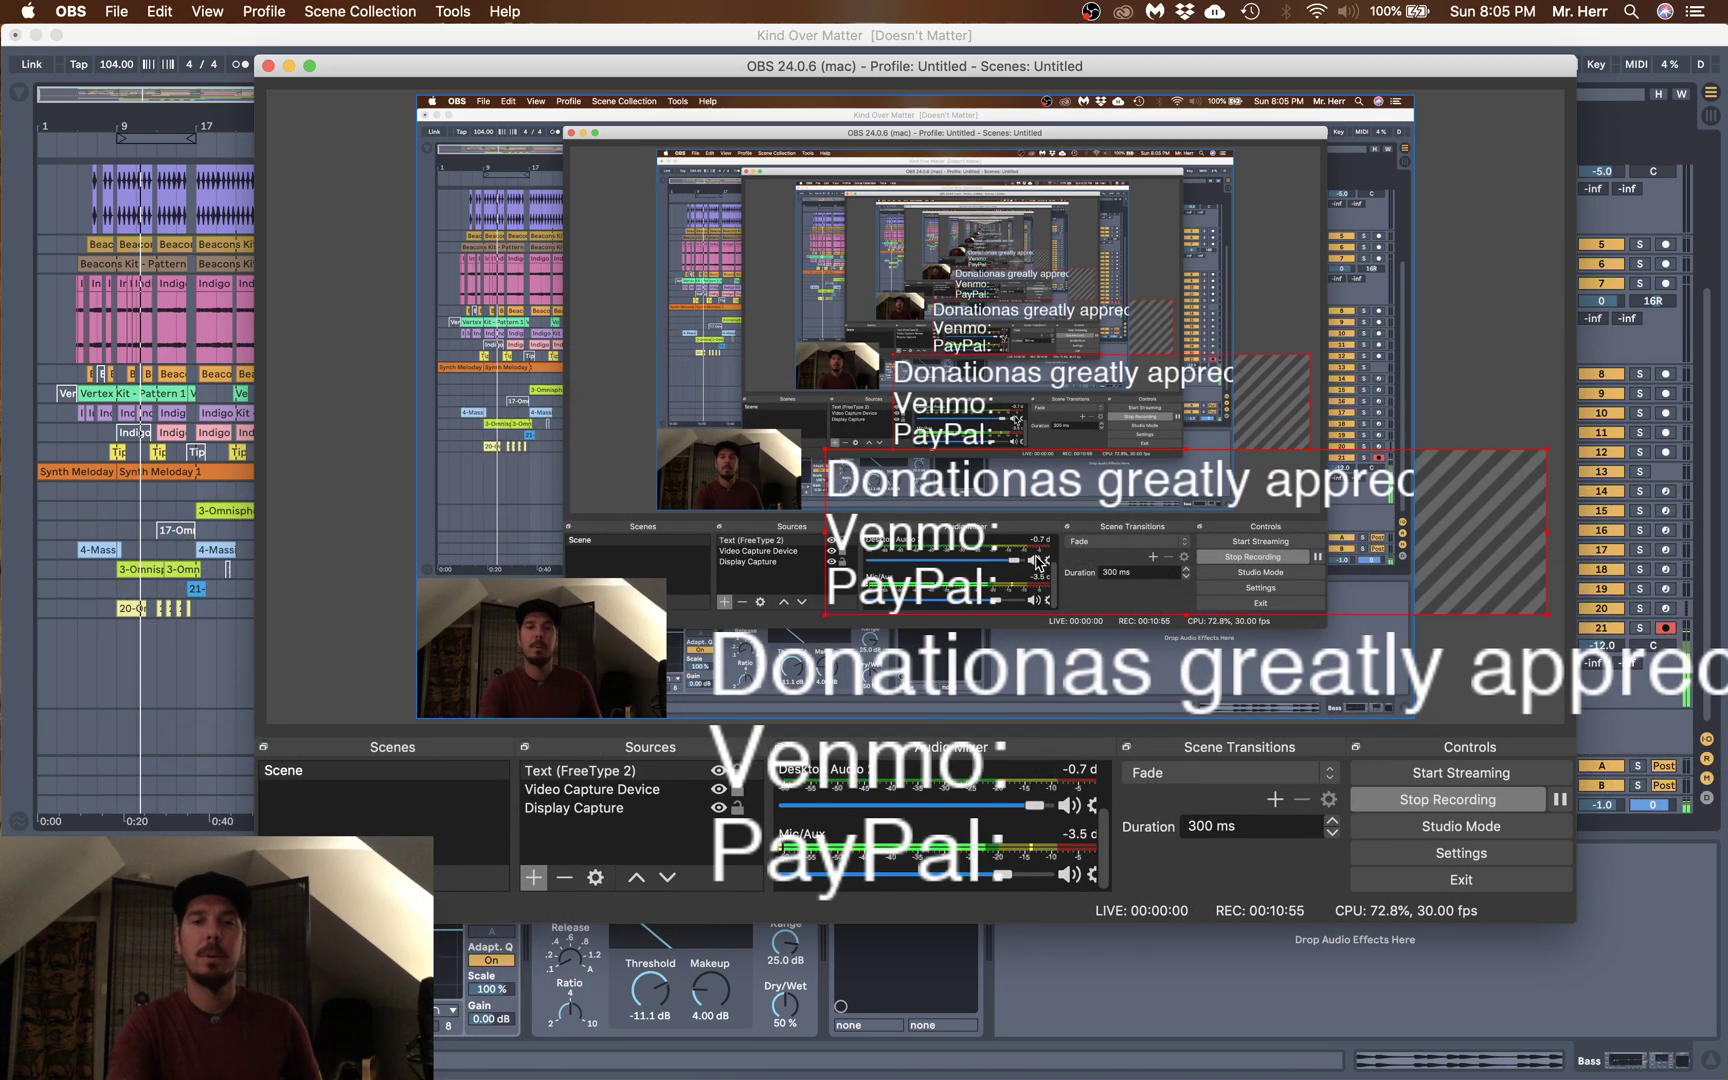
# - Enlarge the webcam to fill the output, then shrink it back to a small bottom-left box
pyautogui.click(575, 789)
pyautogui.moveTo(665, 584); pyautogui.dragTo(1358, 188)
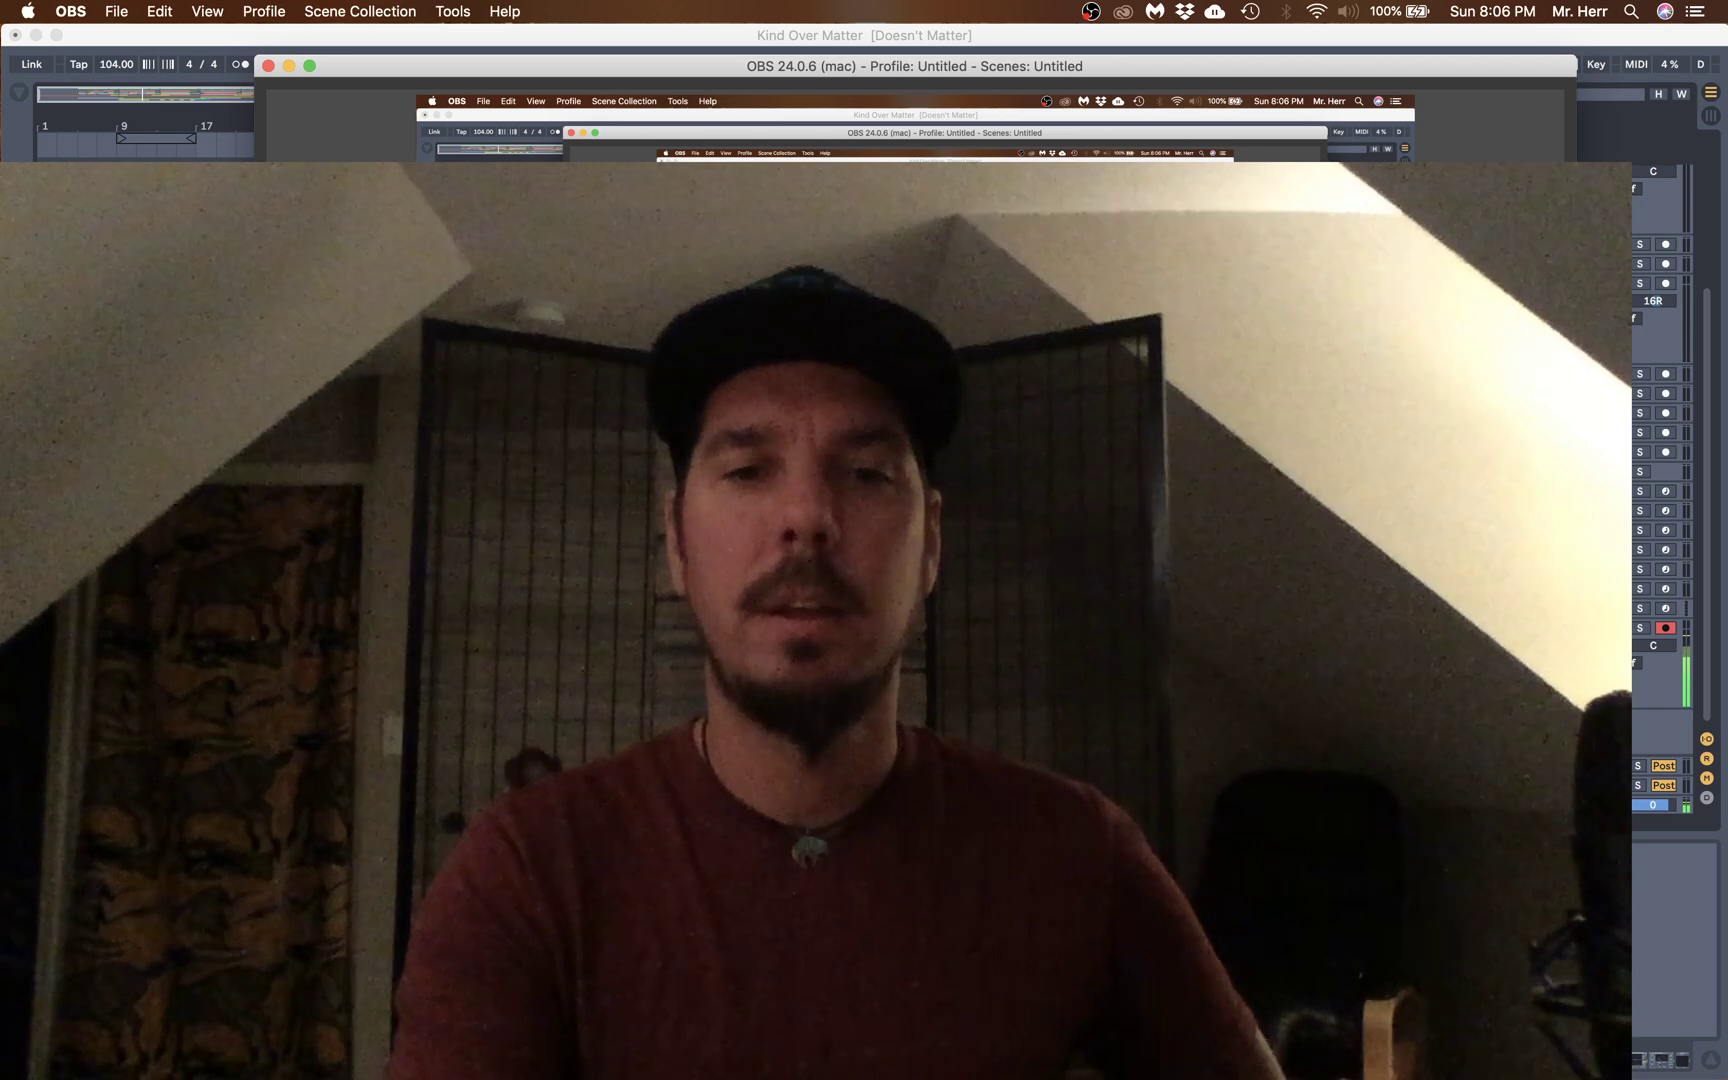
pyautogui.moveTo(1359, 186); pyautogui.dragTo(668, 578)
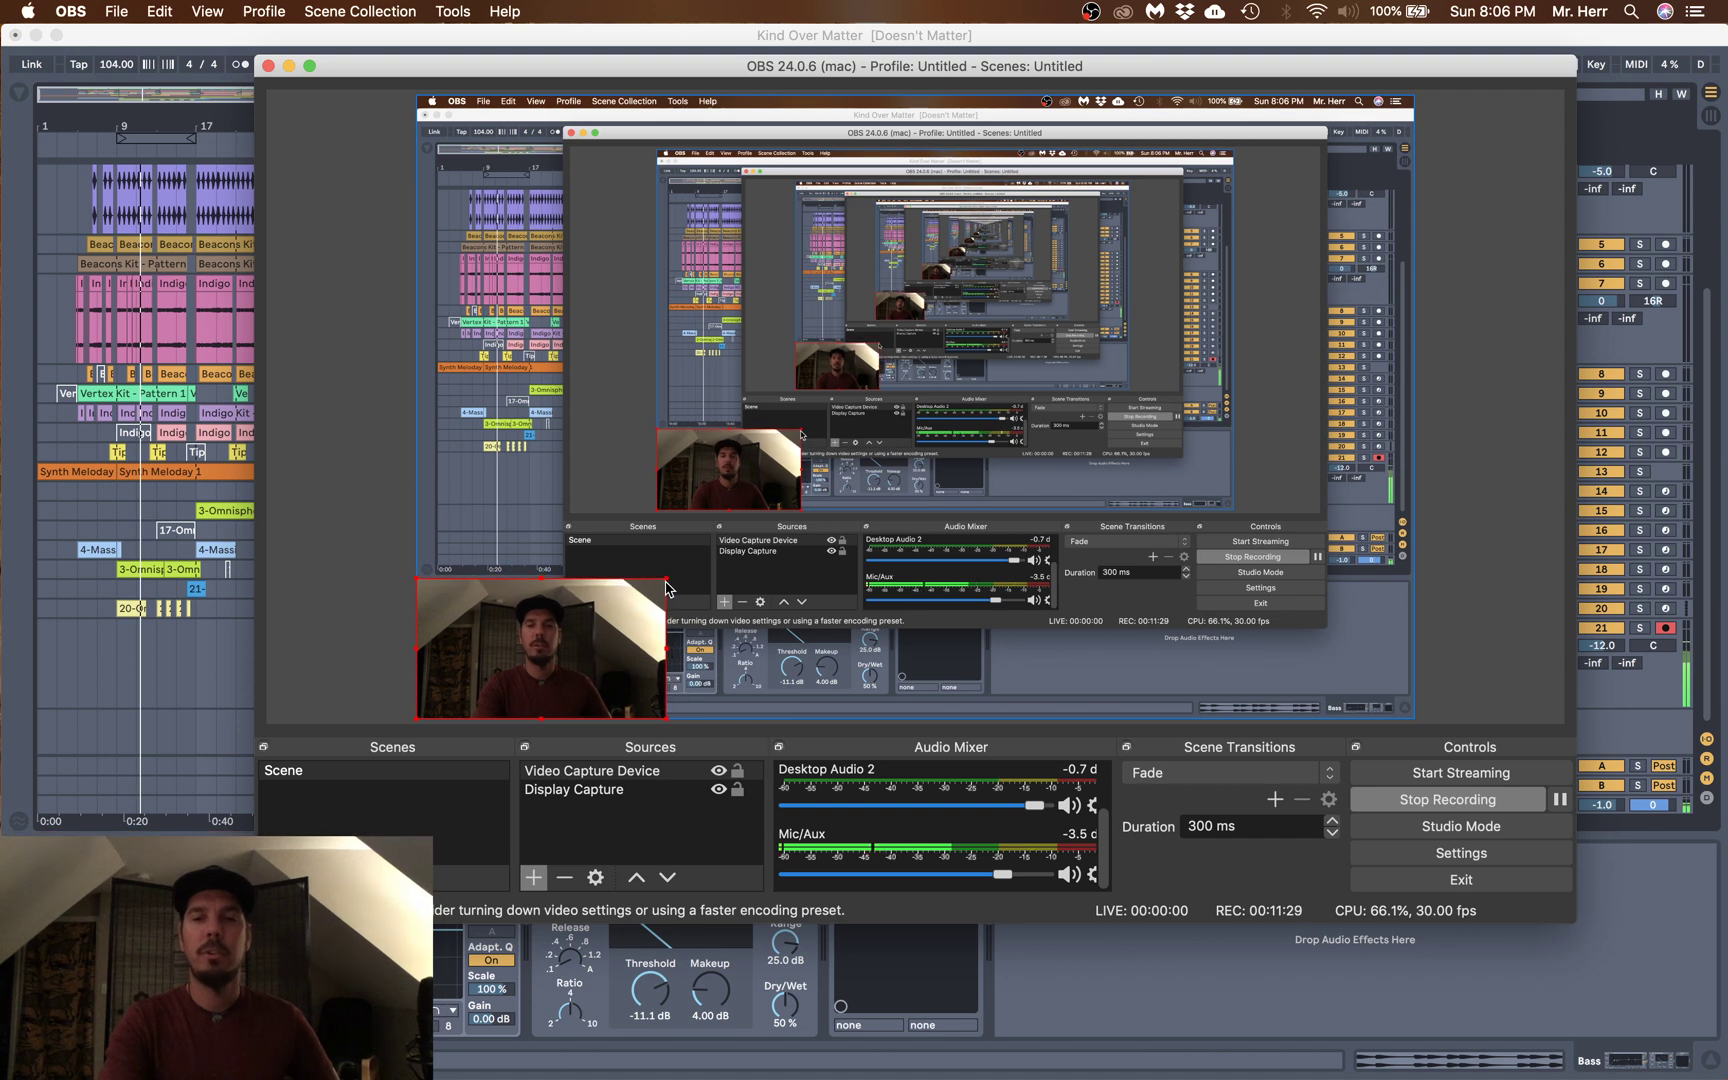
# - Review the Restream.io Stream settings, then the Output page with 2000 Kbps bitrate and x264 encoder
pyautogui.click(1457, 851)
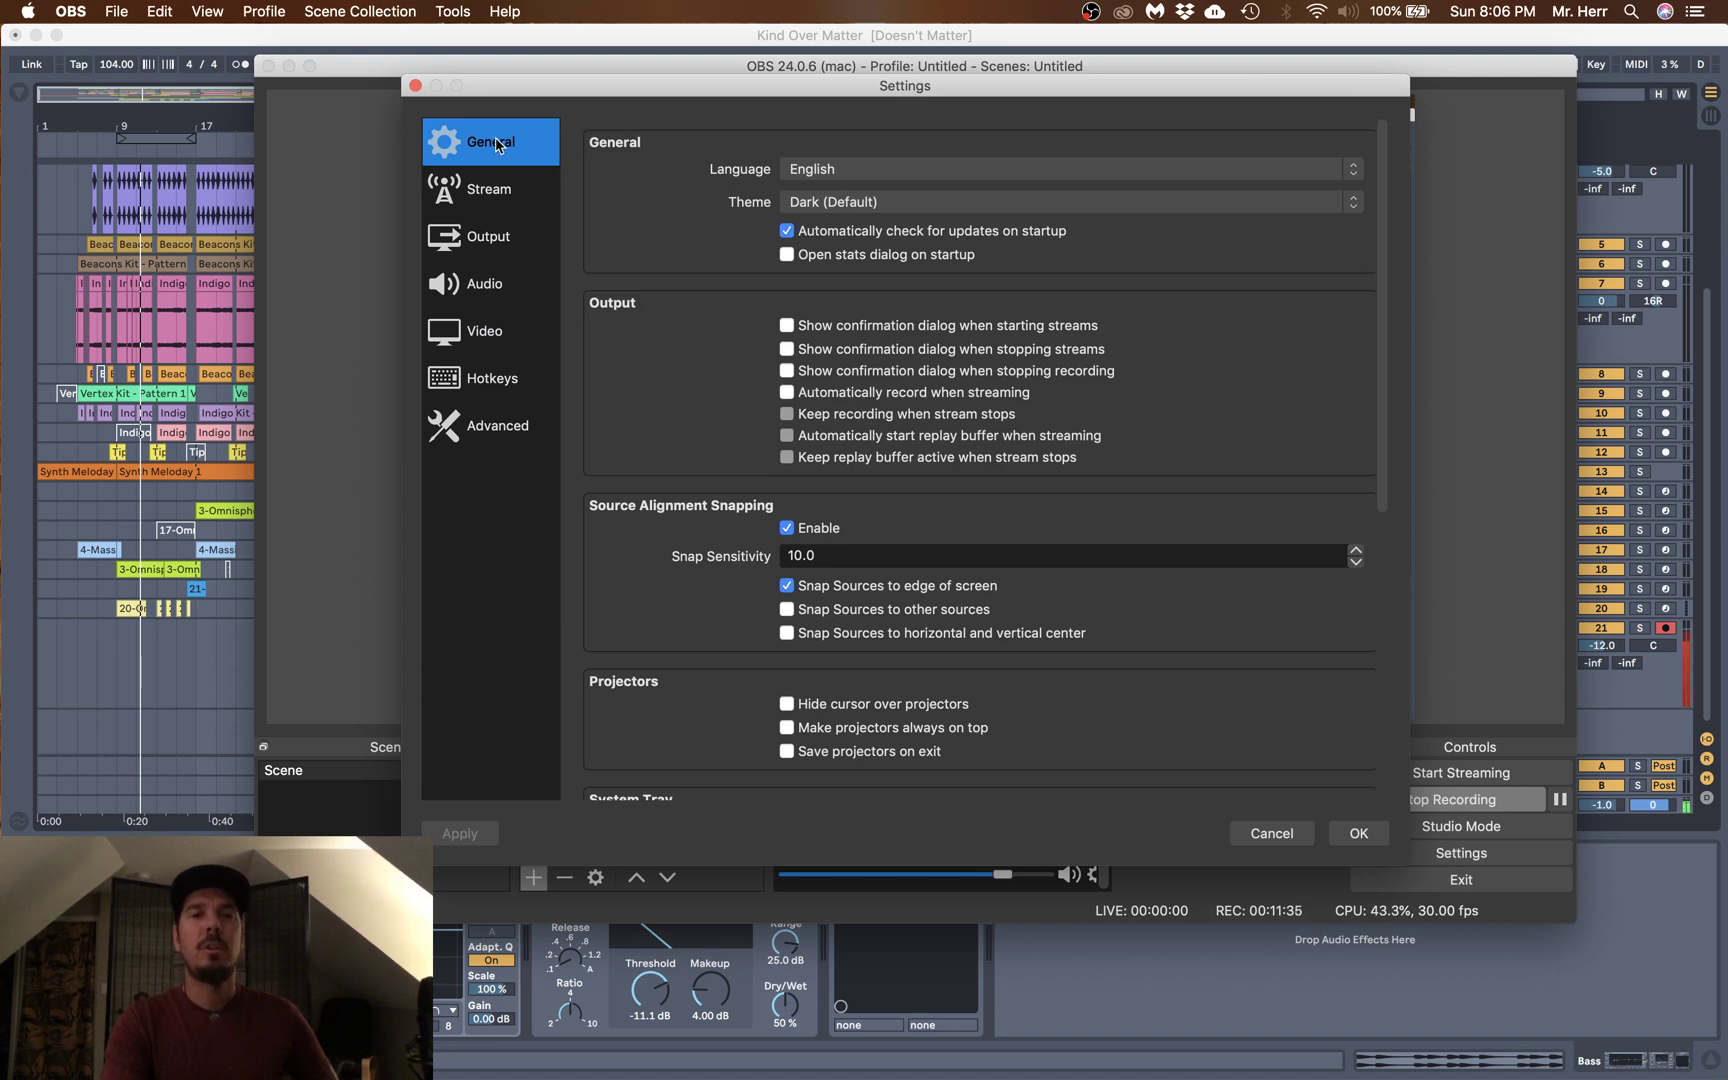
pyautogui.click(488, 192)
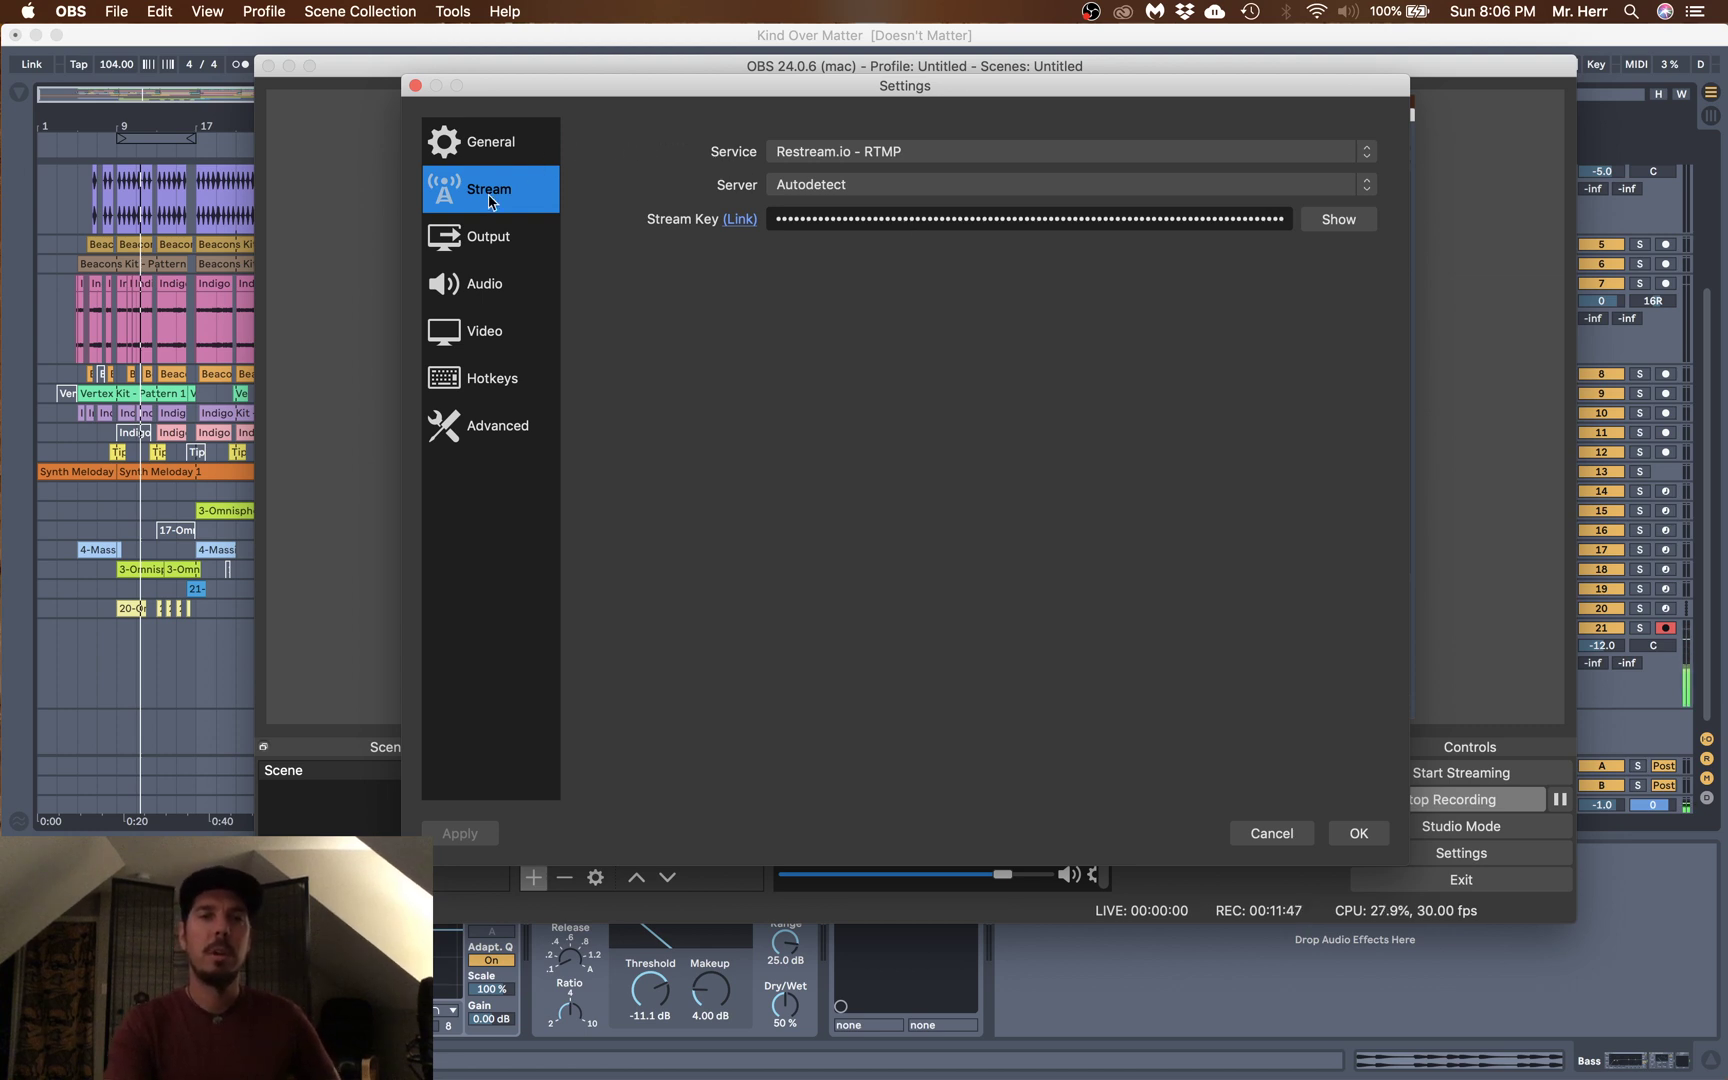
pyautogui.click(485, 246)
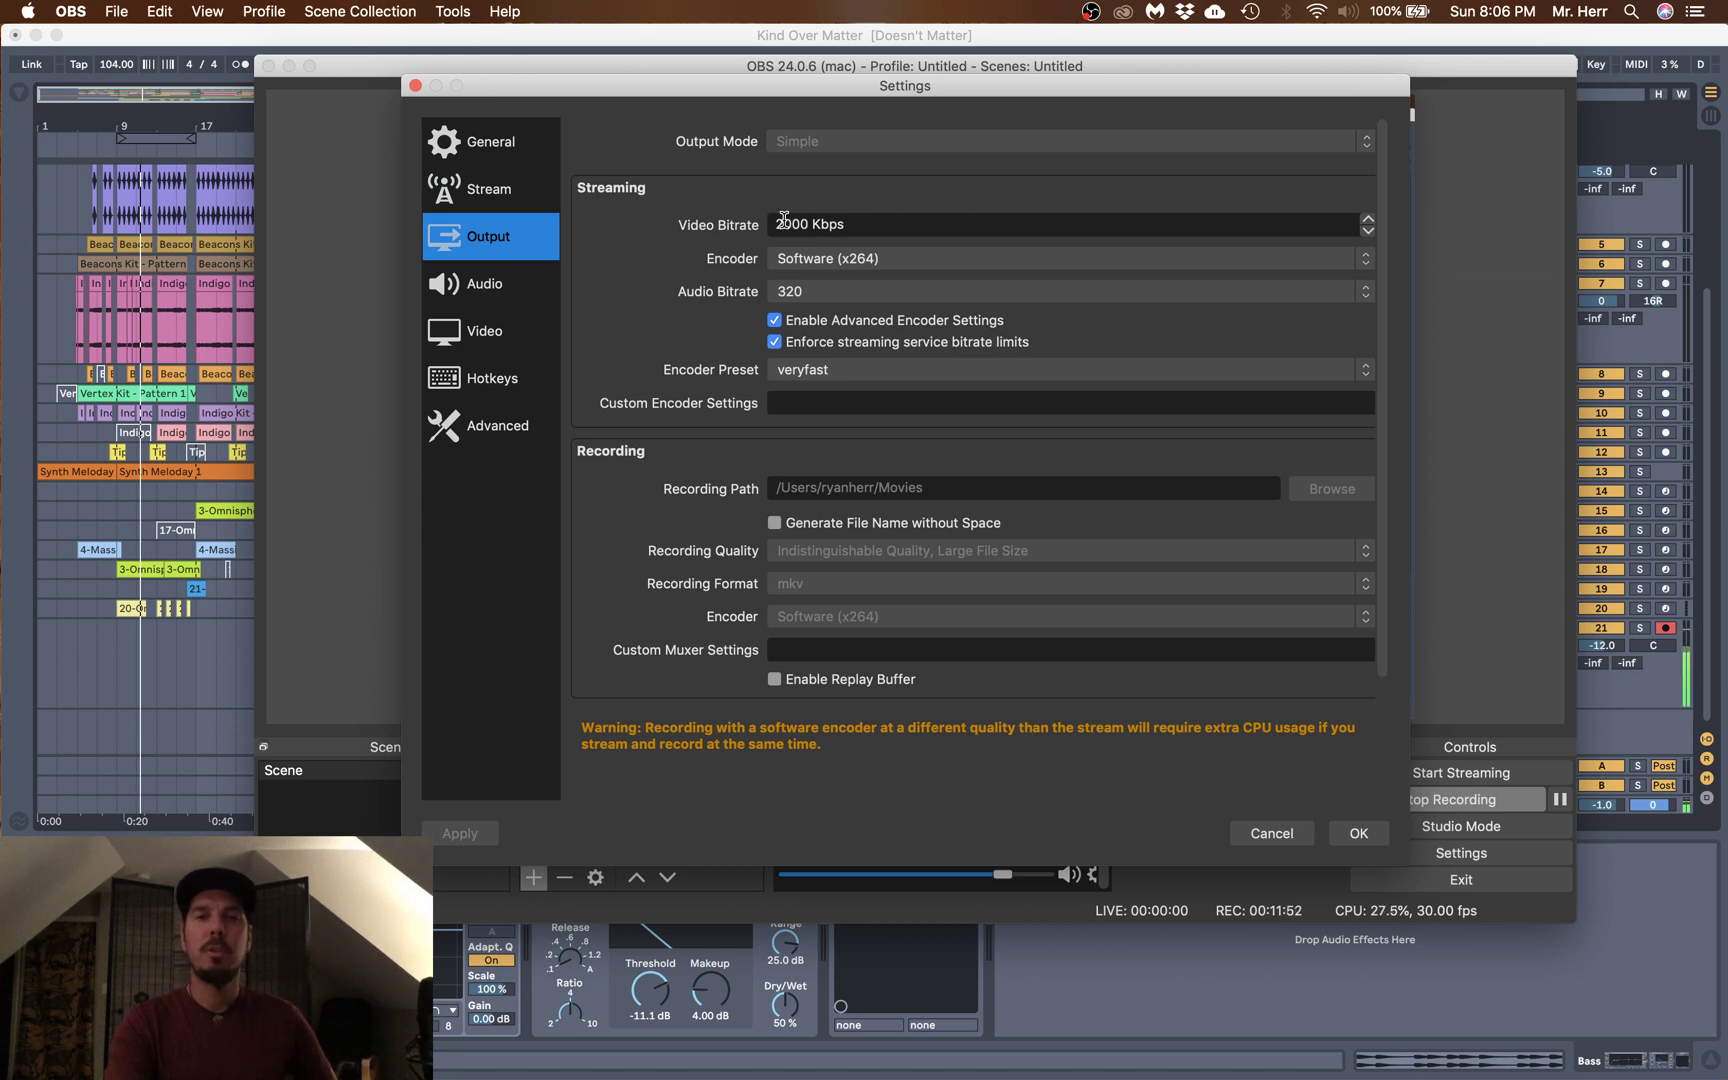
pyautogui.click(1367, 218)
pyautogui.click(1367, 218)
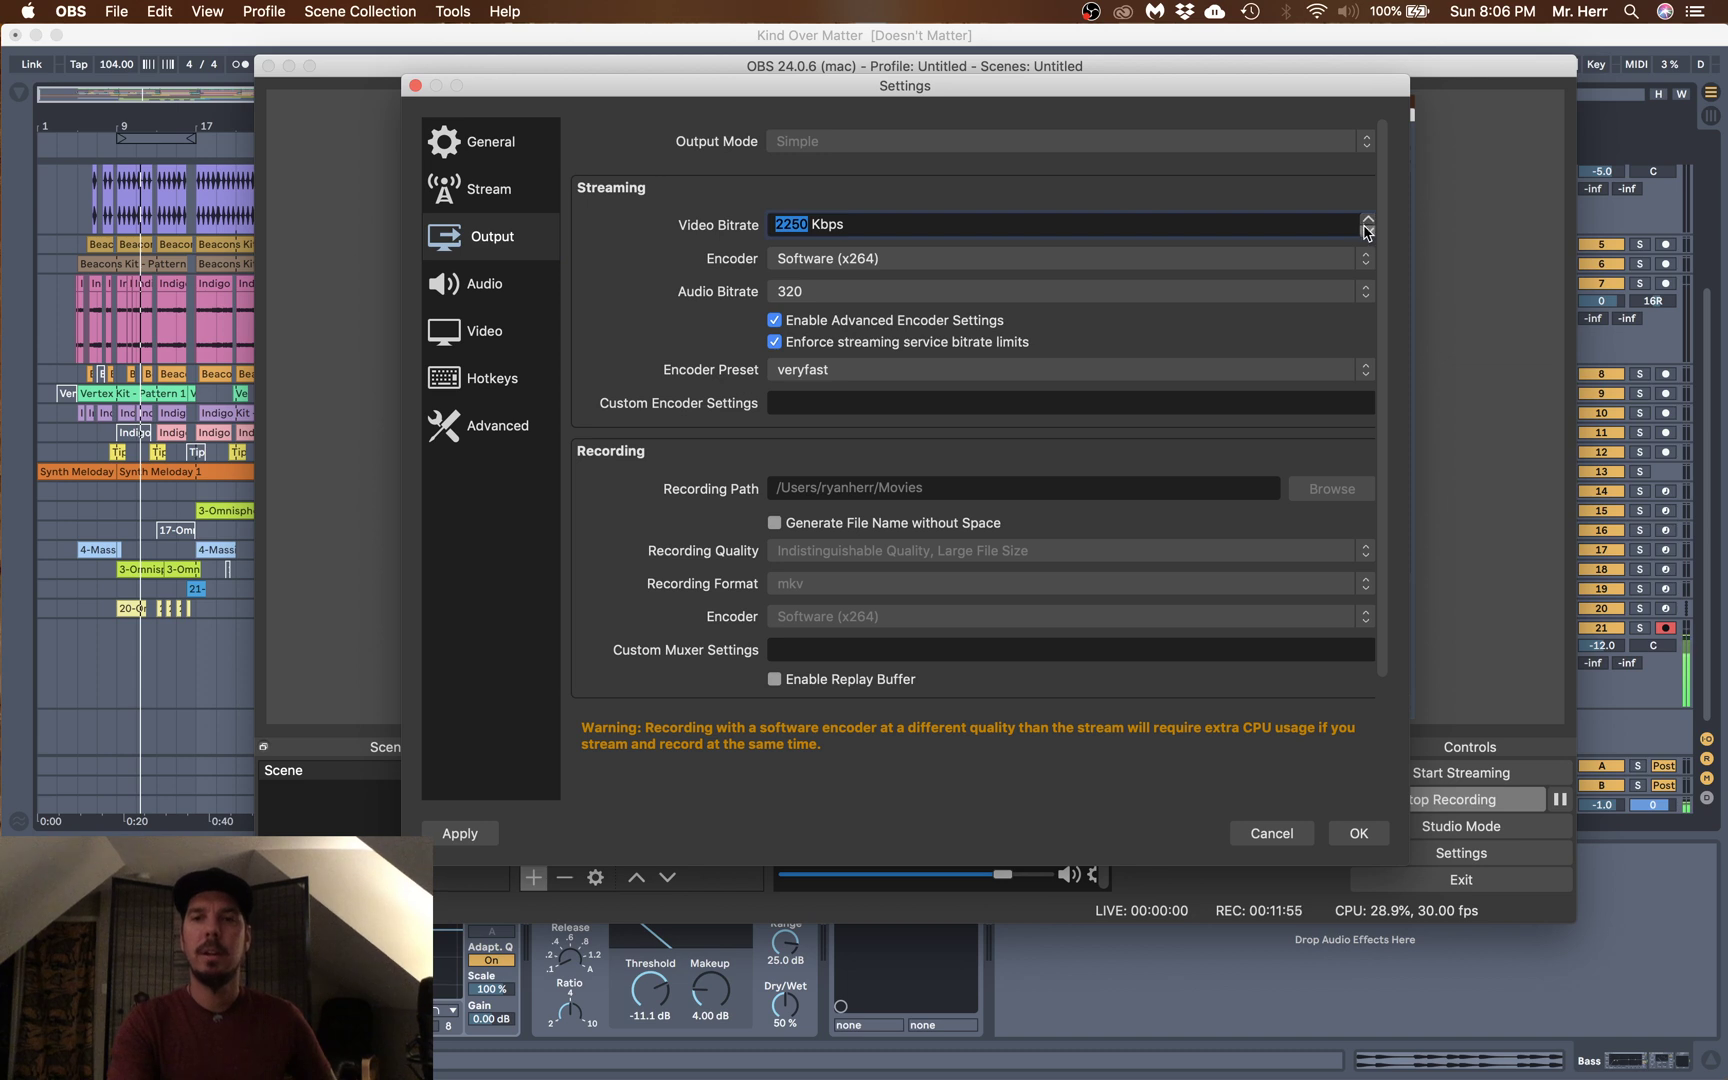
pyautogui.click(1367, 233)
pyautogui.click(1367, 233)
pyautogui.click(1367, 233)
pyautogui.click(1367, 233)
pyautogui.click(801, 293)
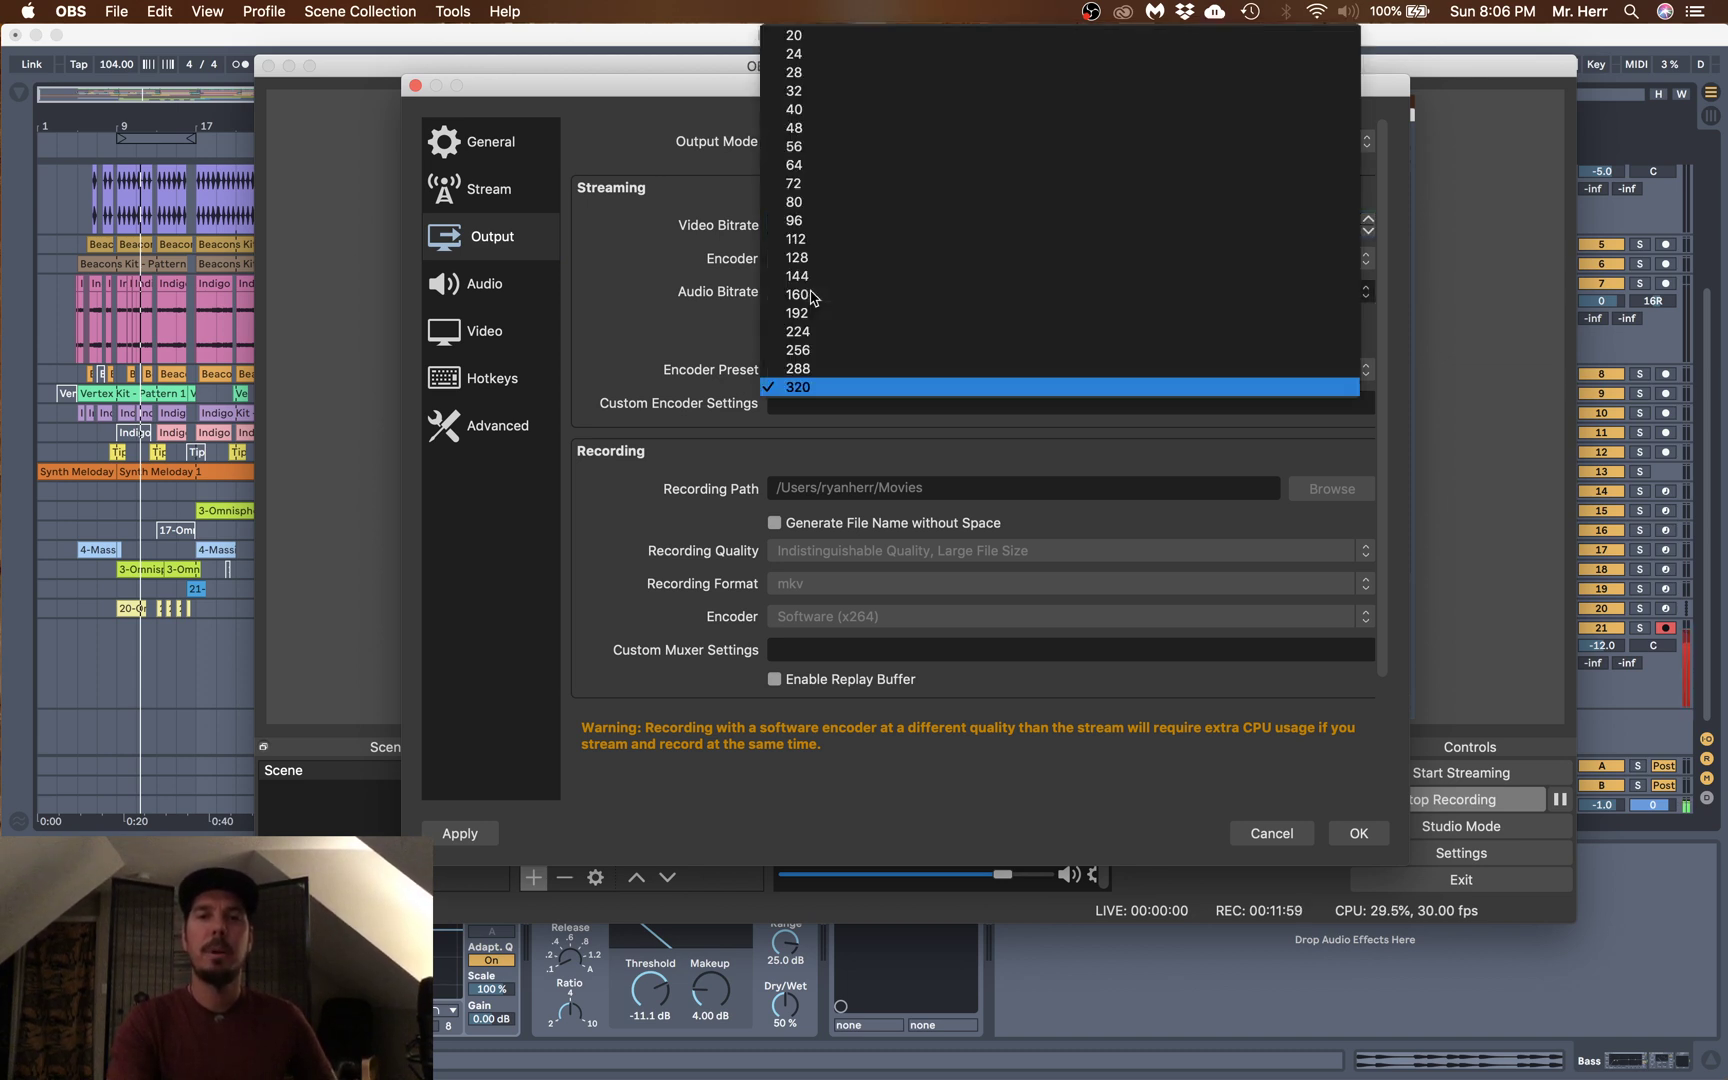
pyautogui.click(812, 386)
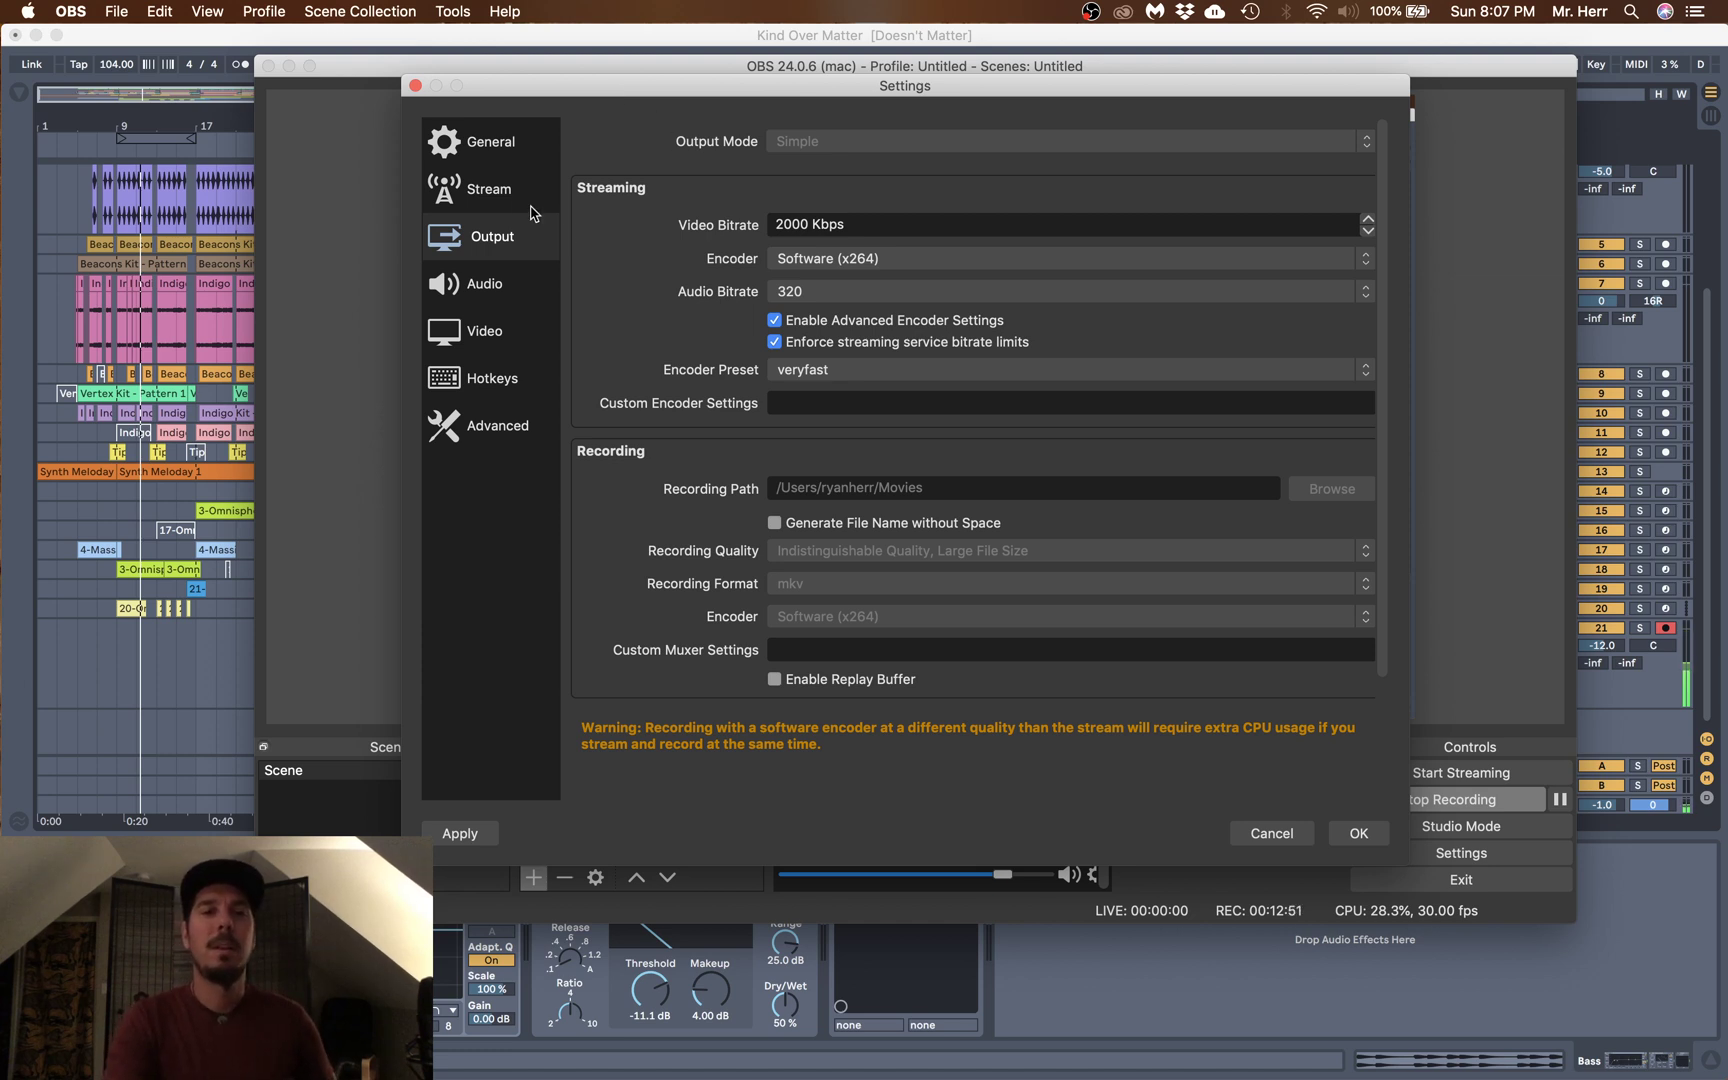
# - Glance at the Audio settings page, close Settings saving changes, and switch back to Ableton Live
pyautogui.click(478, 284)
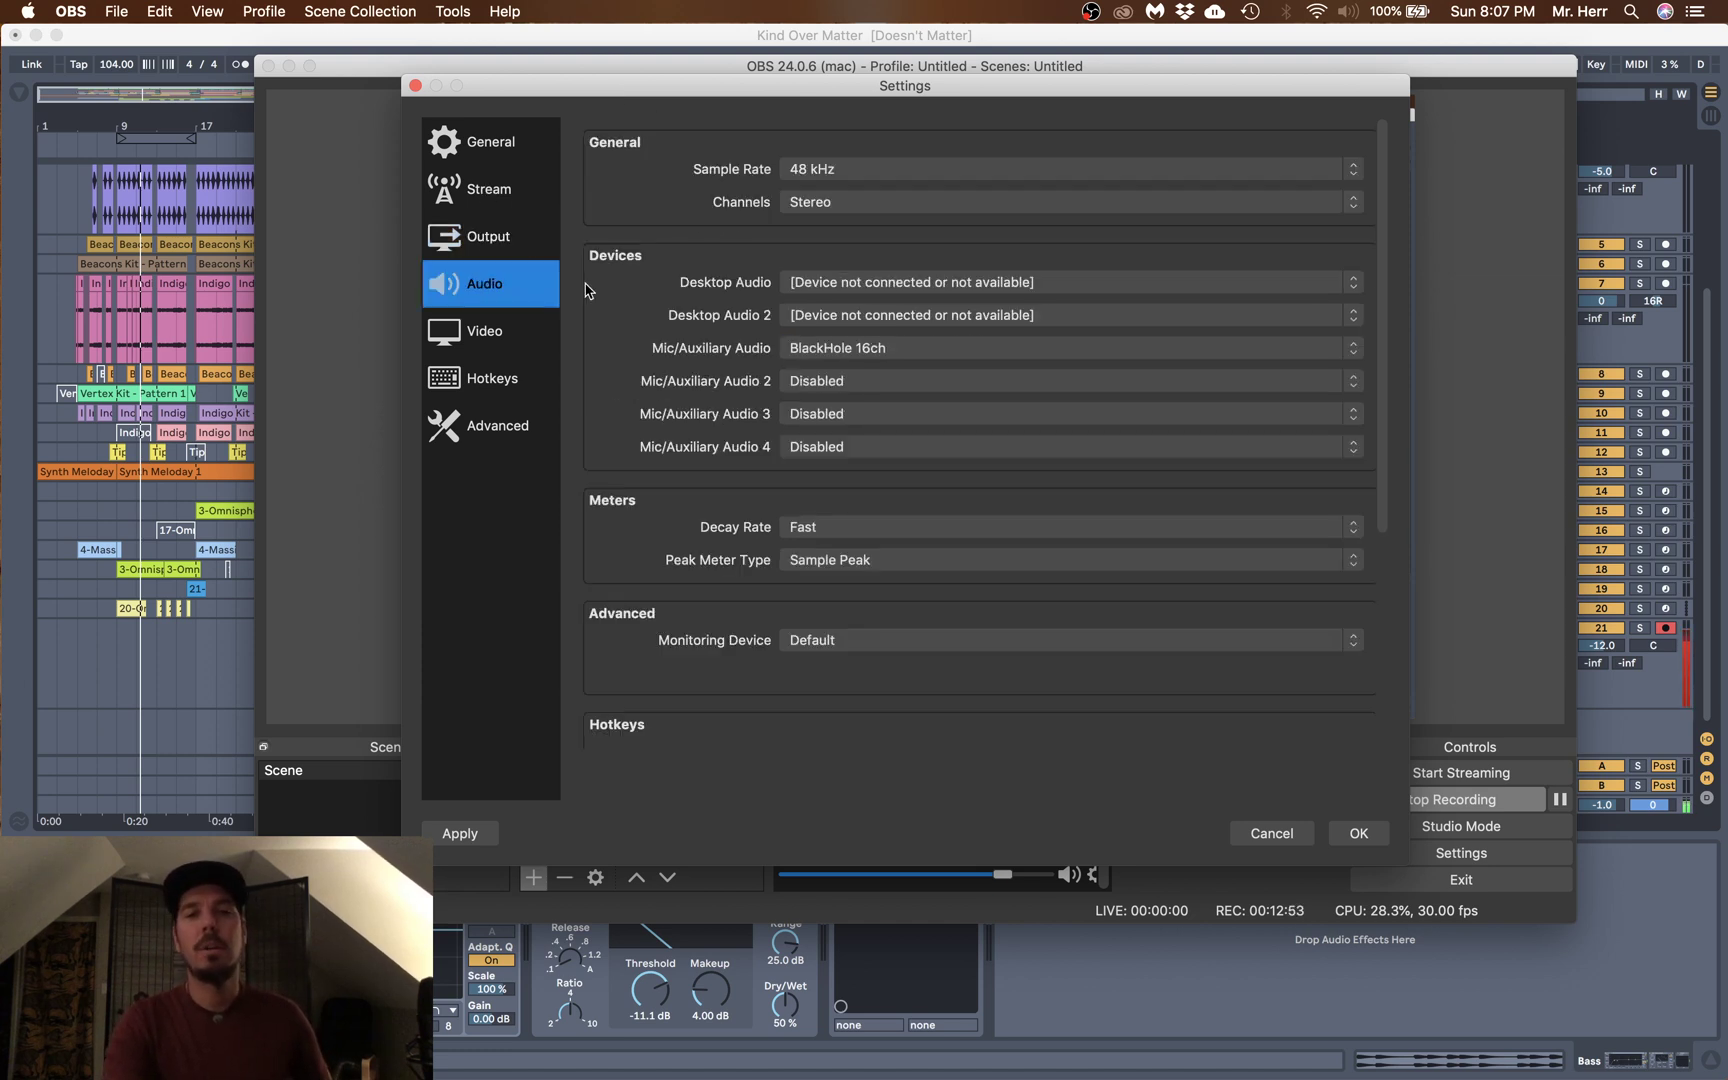
pyautogui.click(415, 86)
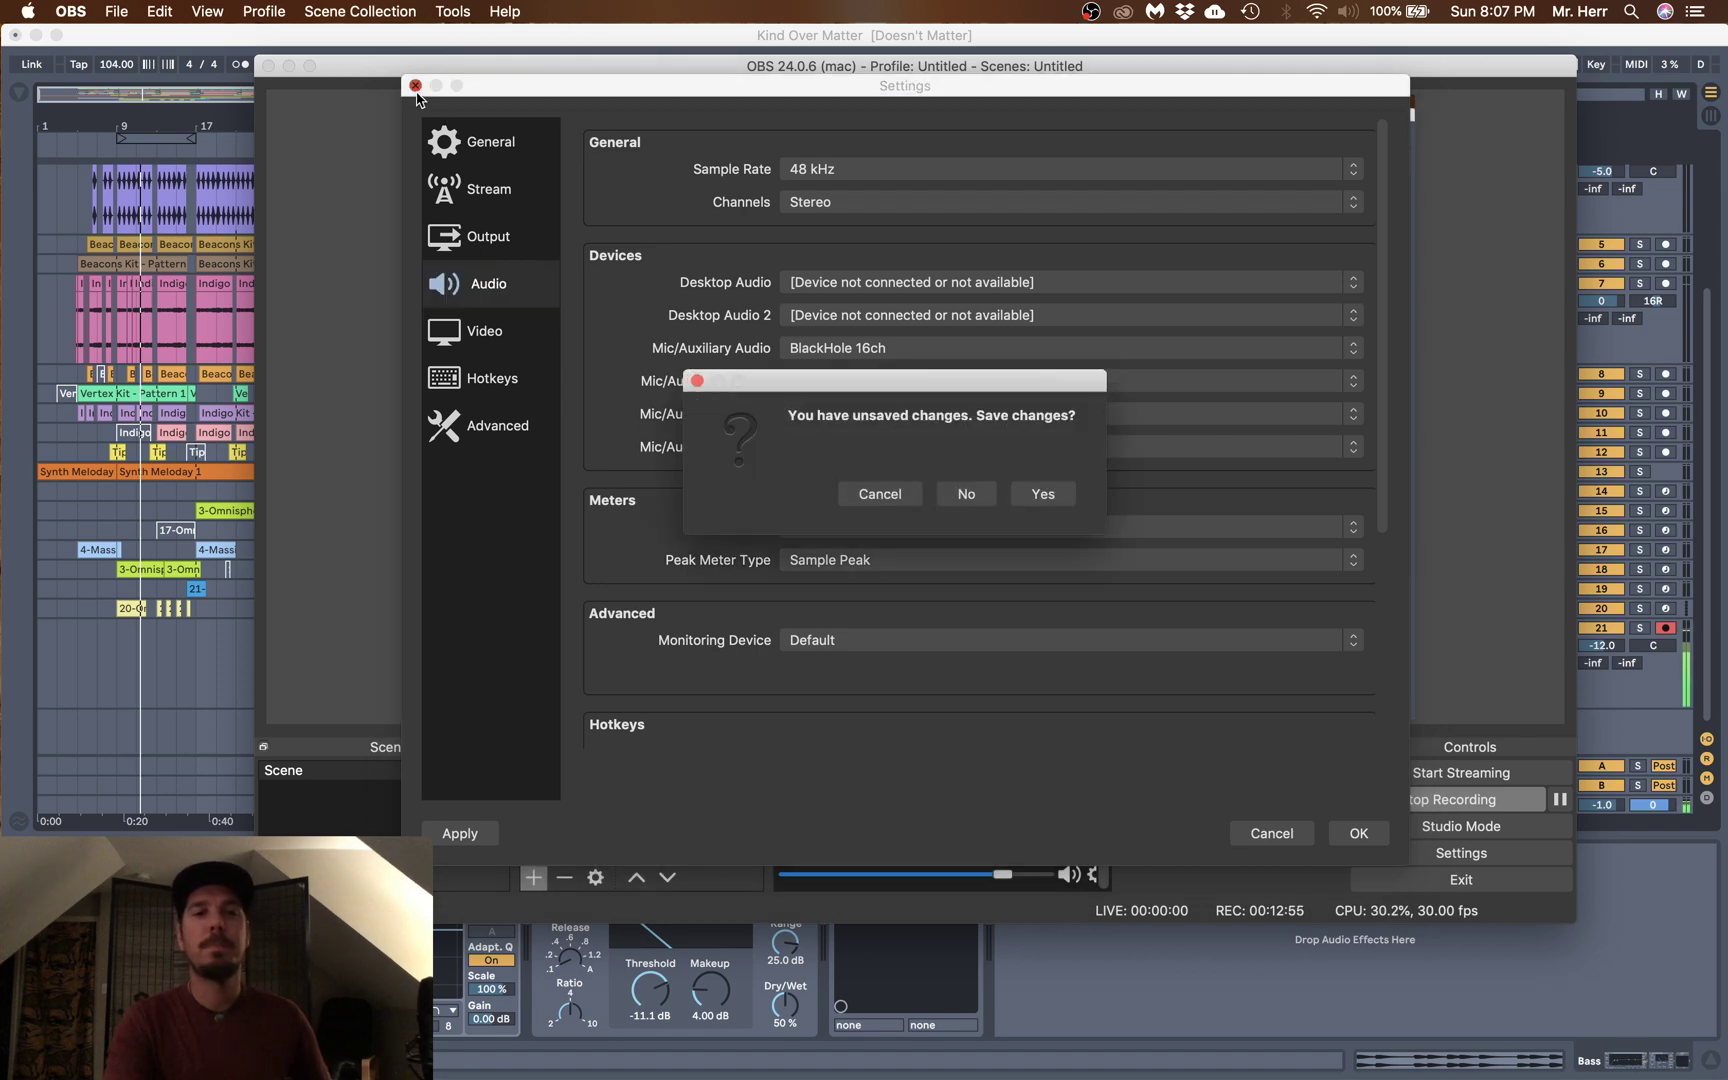
pyautogui.click(1041, 494)
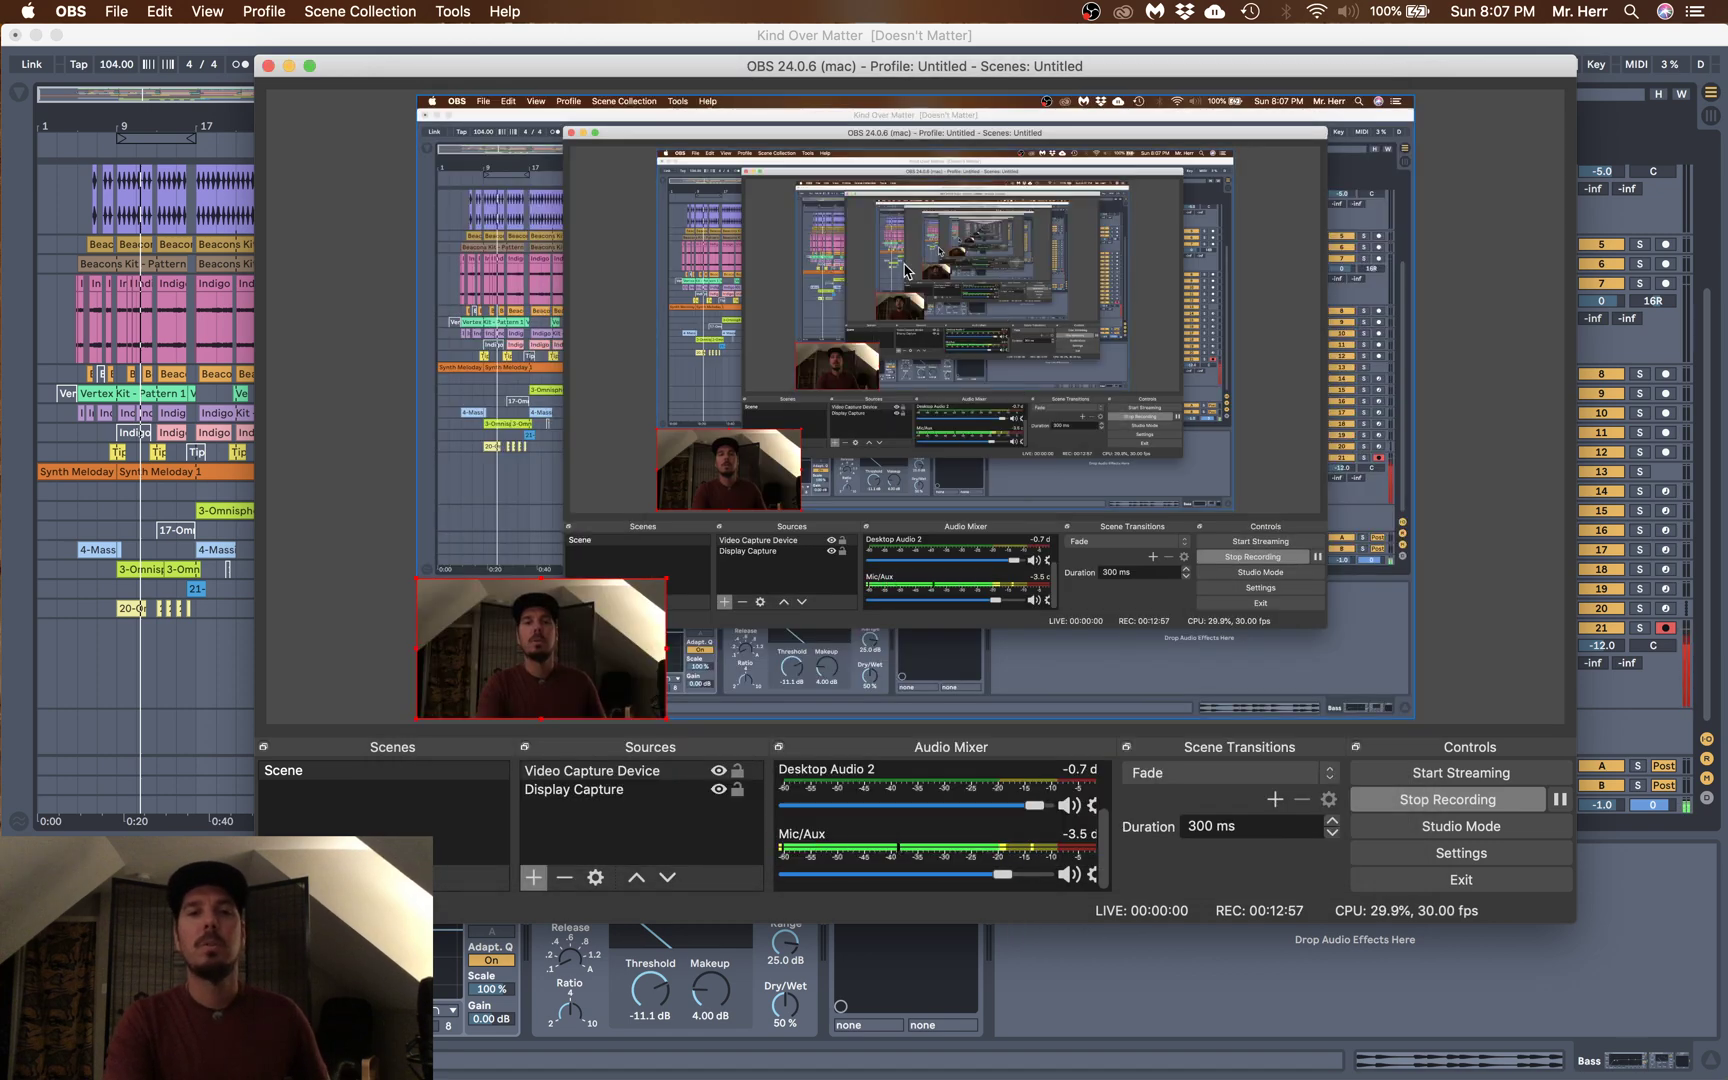
pyautogui.click(990, 40)
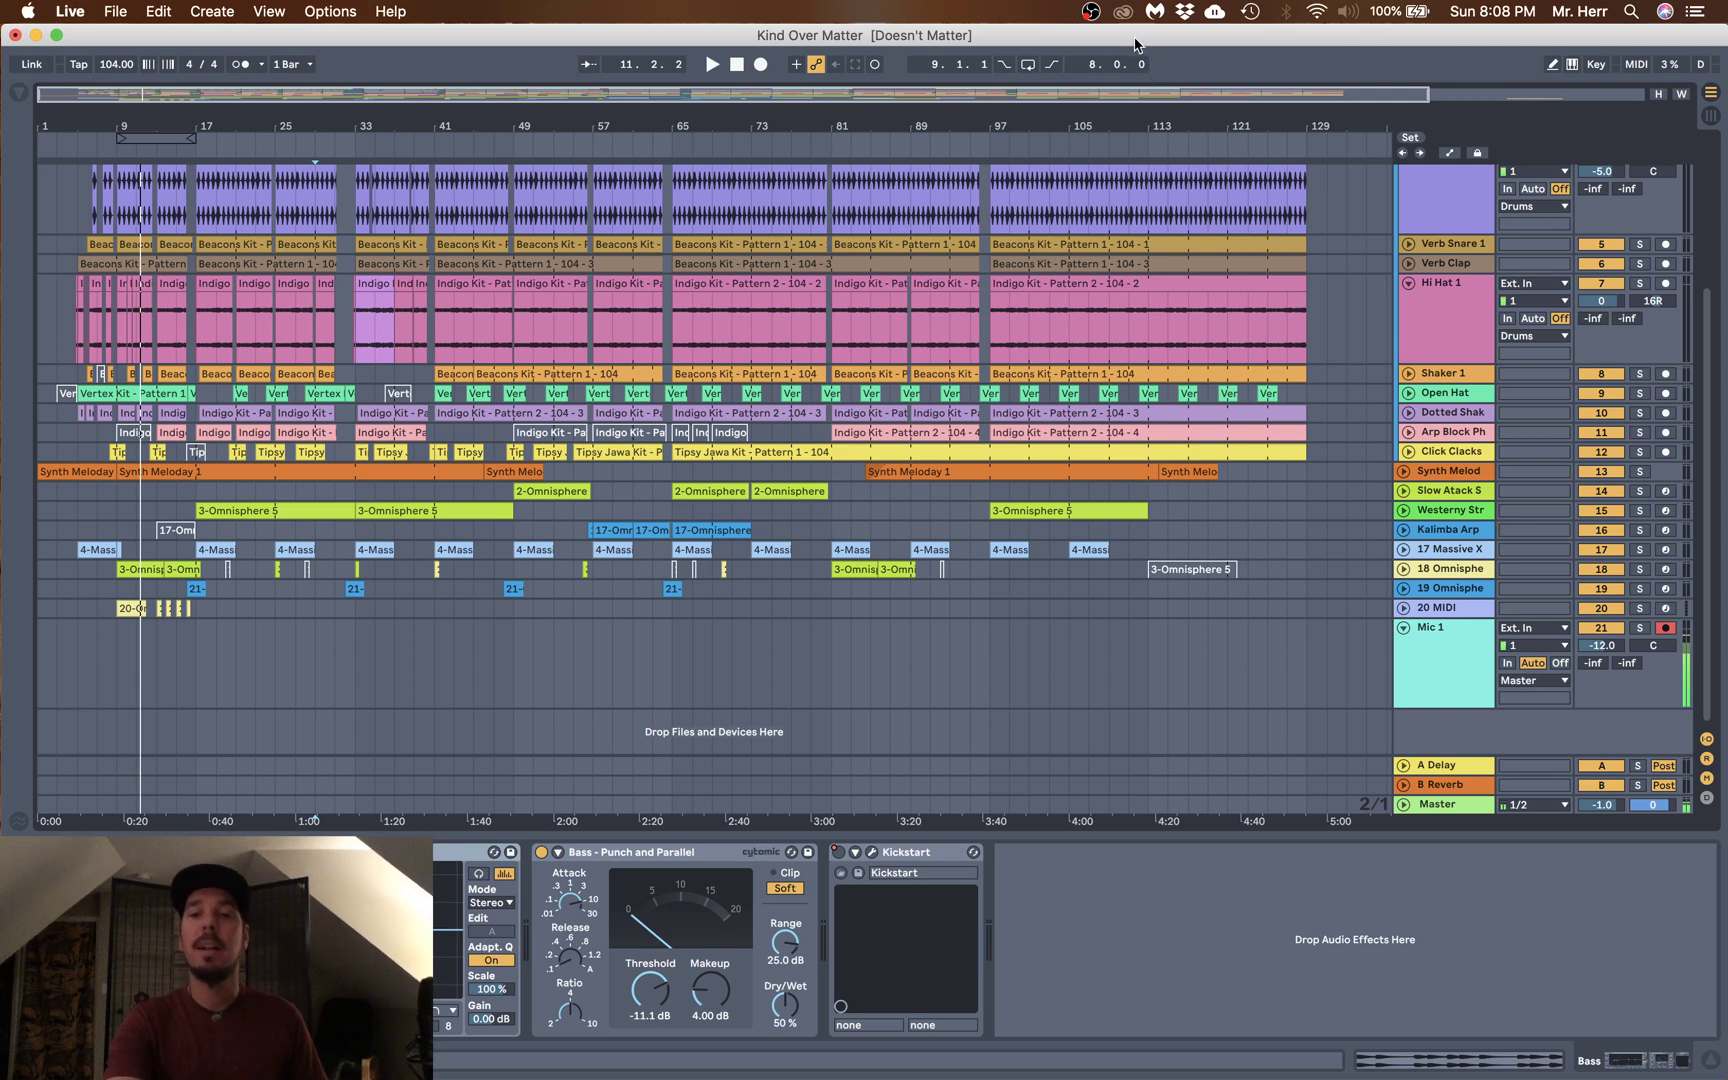
# - Restore the minimized Chrome window from the Dock, showing the LiveSets homepage
pyautogui.moveTo(1330, 1060)
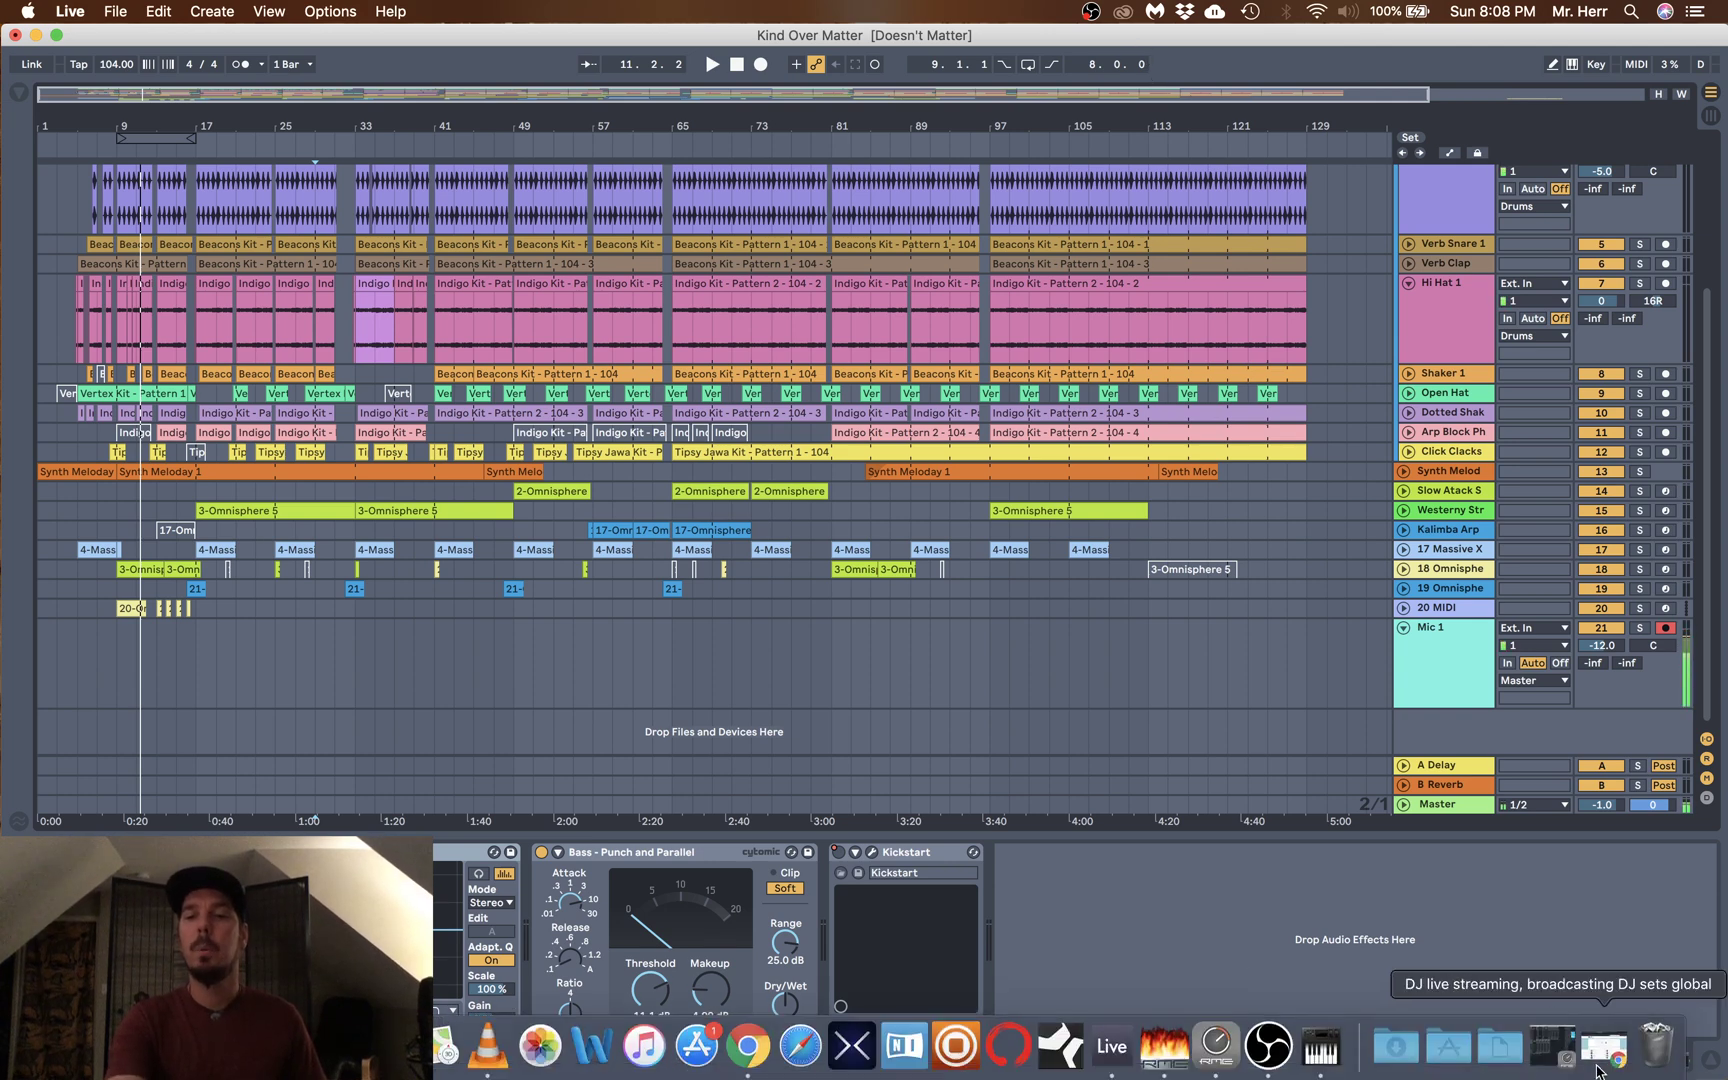
pyautogui.click(1601, 1070)
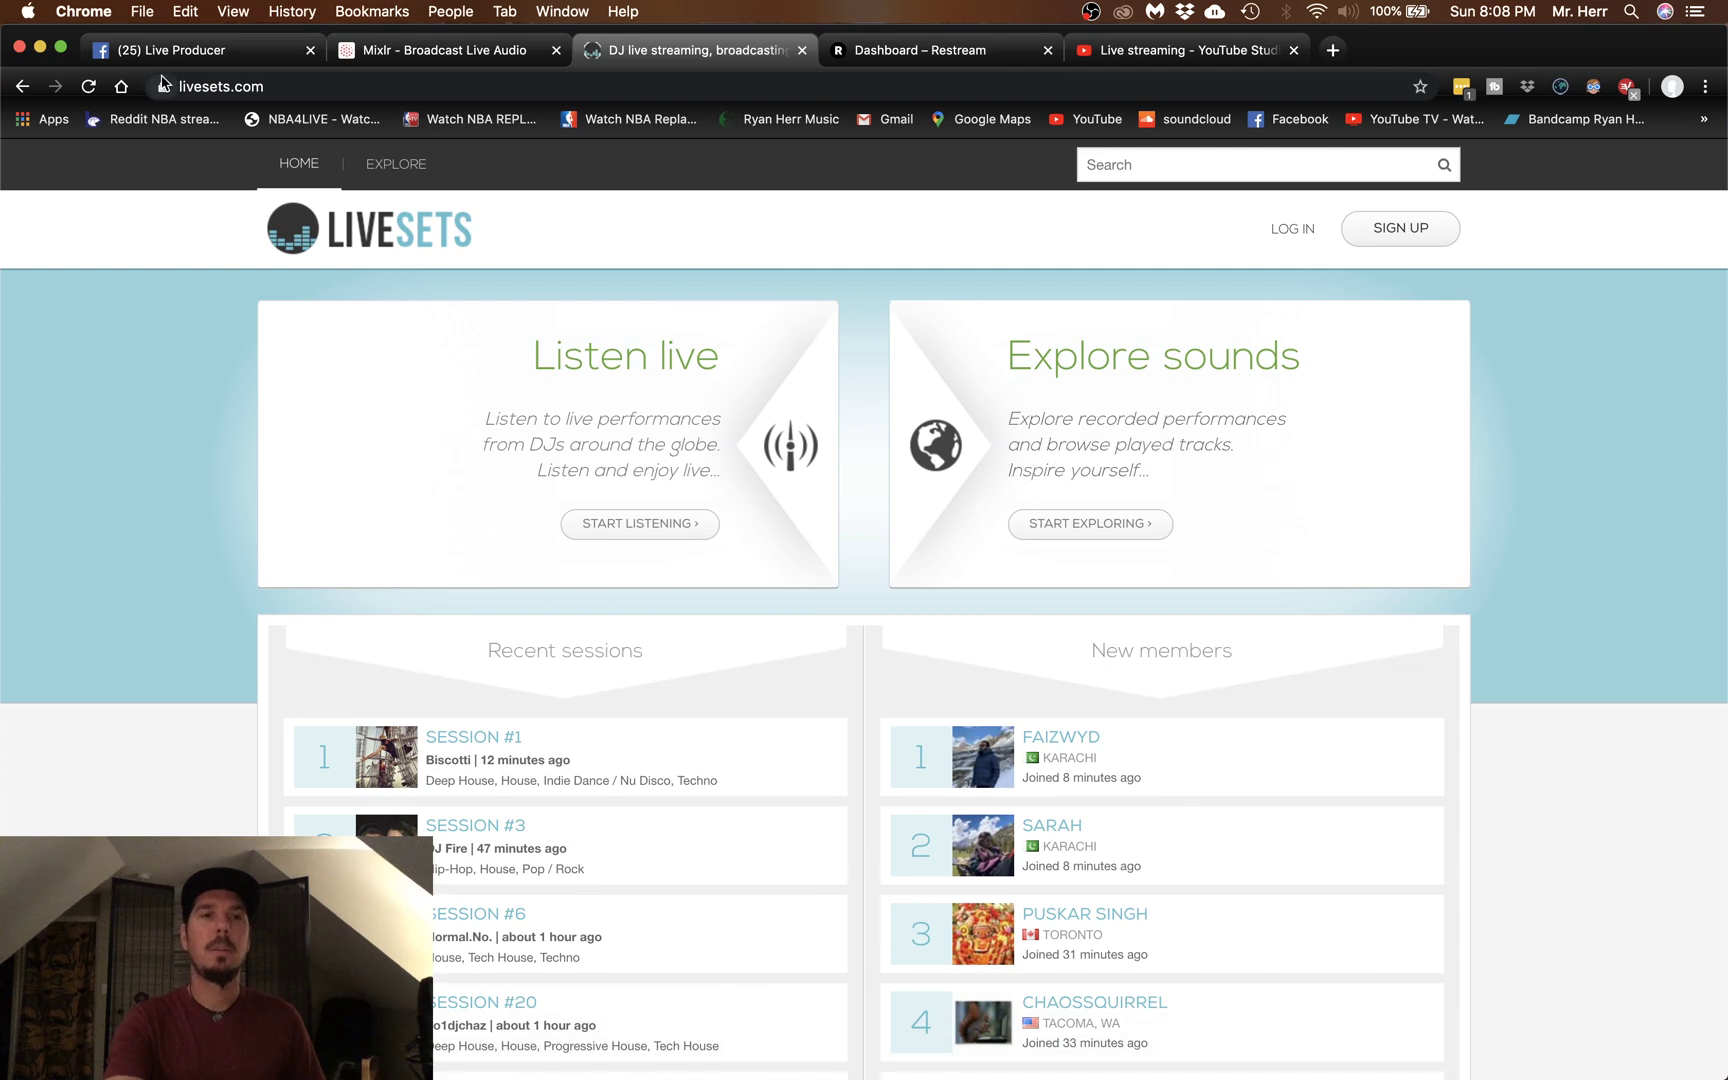
# - Switch to the '(25) Live Producer' tab in Chrome
pyautogui.click(200, 50)
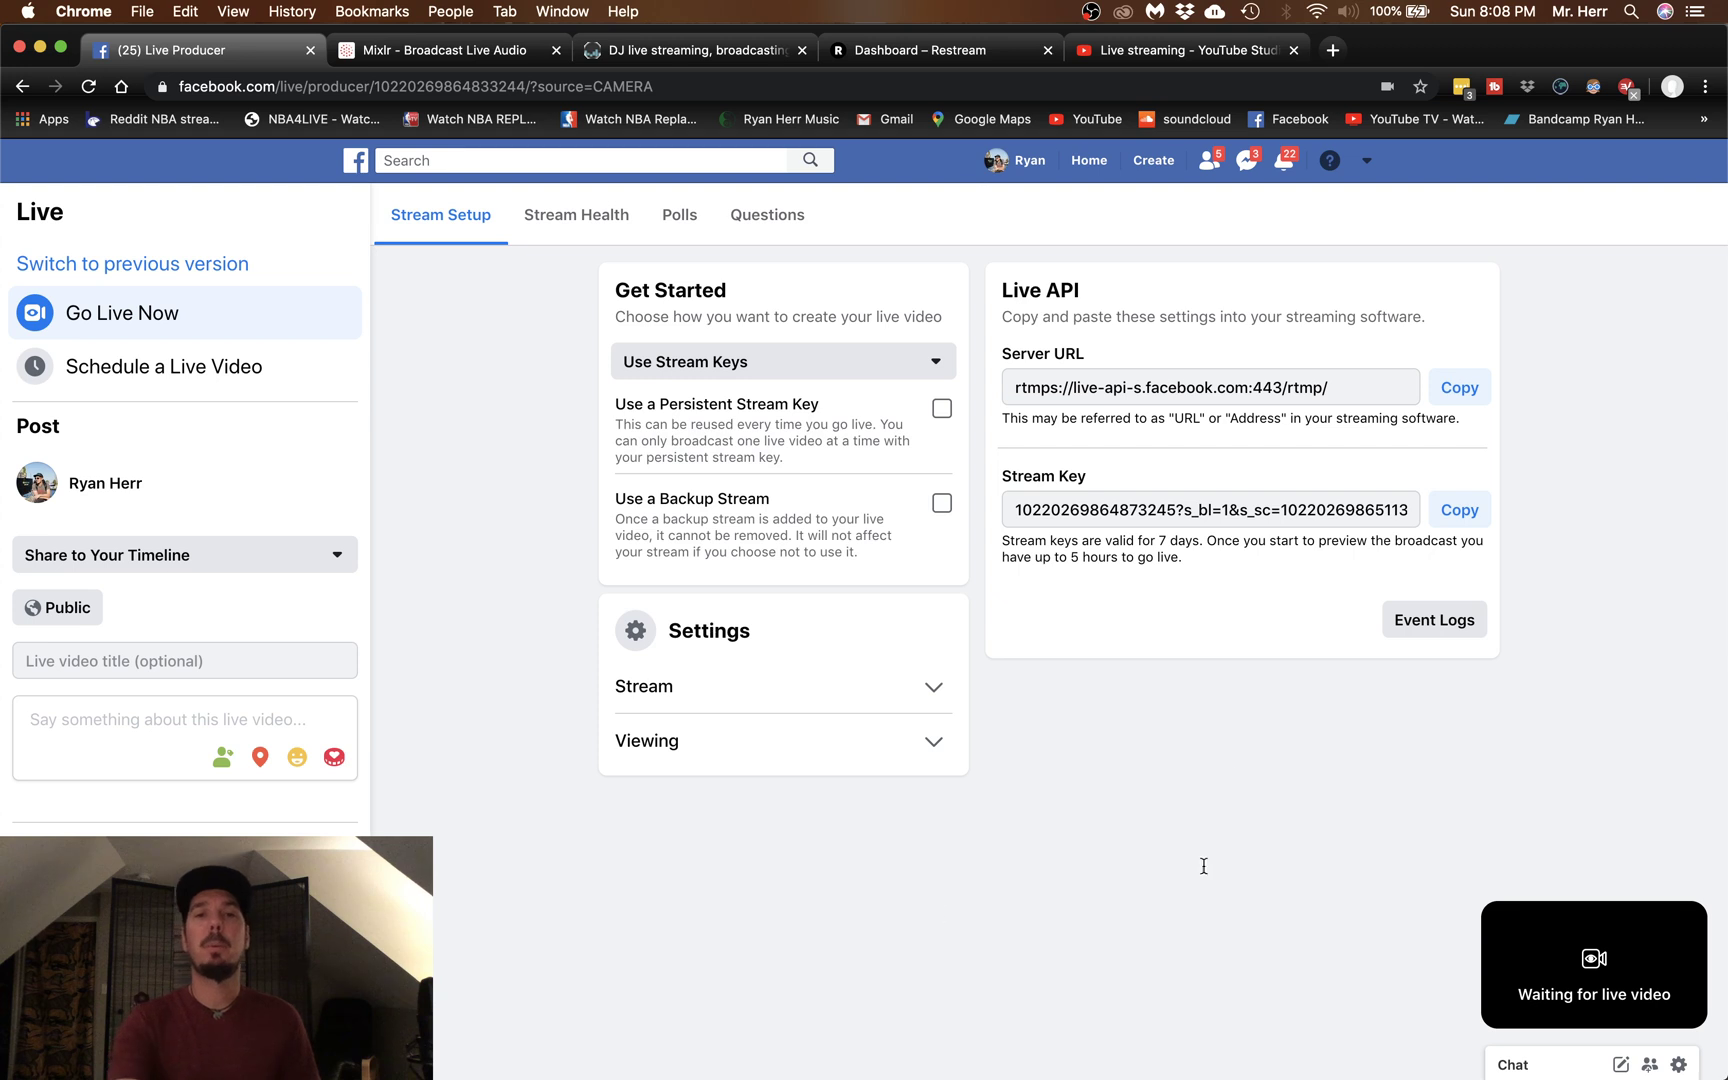
# - After briefly trying Camera, switch Get Started back to Use Stream Keys and copy the Facebook stream key
pyautogui.click(836, 370)
pyautogui.click(679, 474)
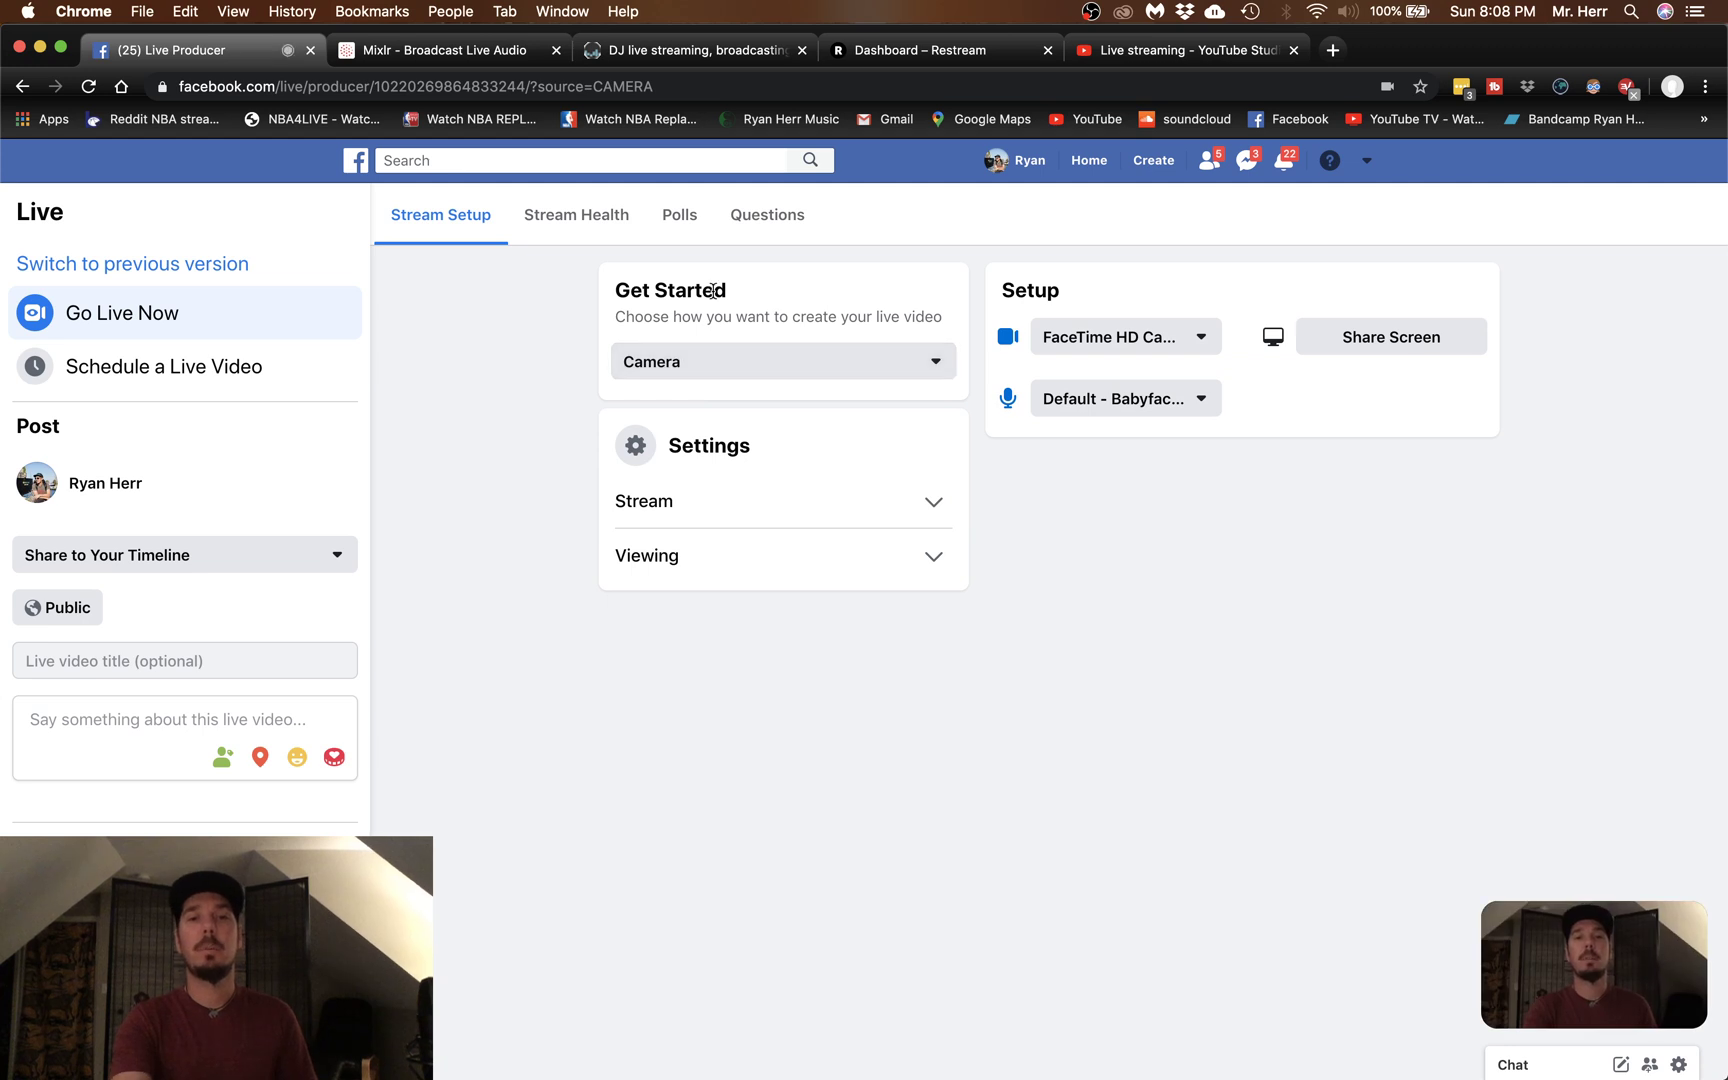
pyautogui.click(721, 368)
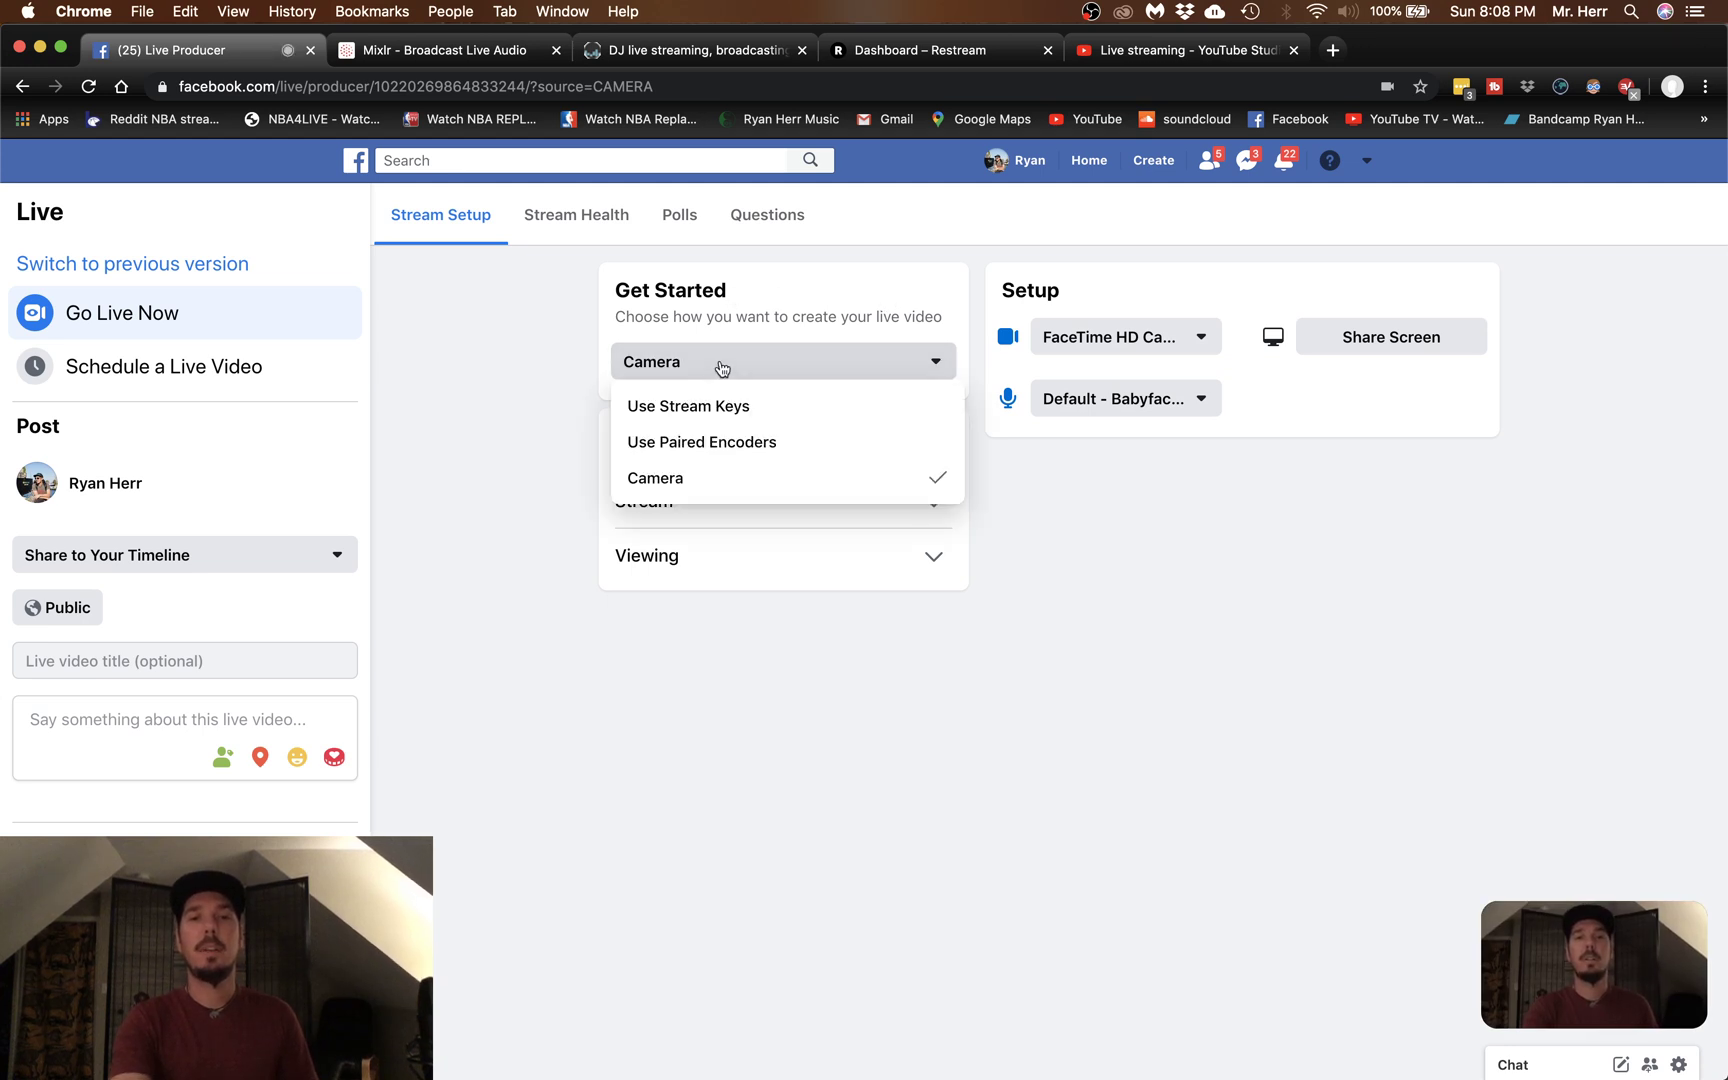
pyautogui.click(688, 410)
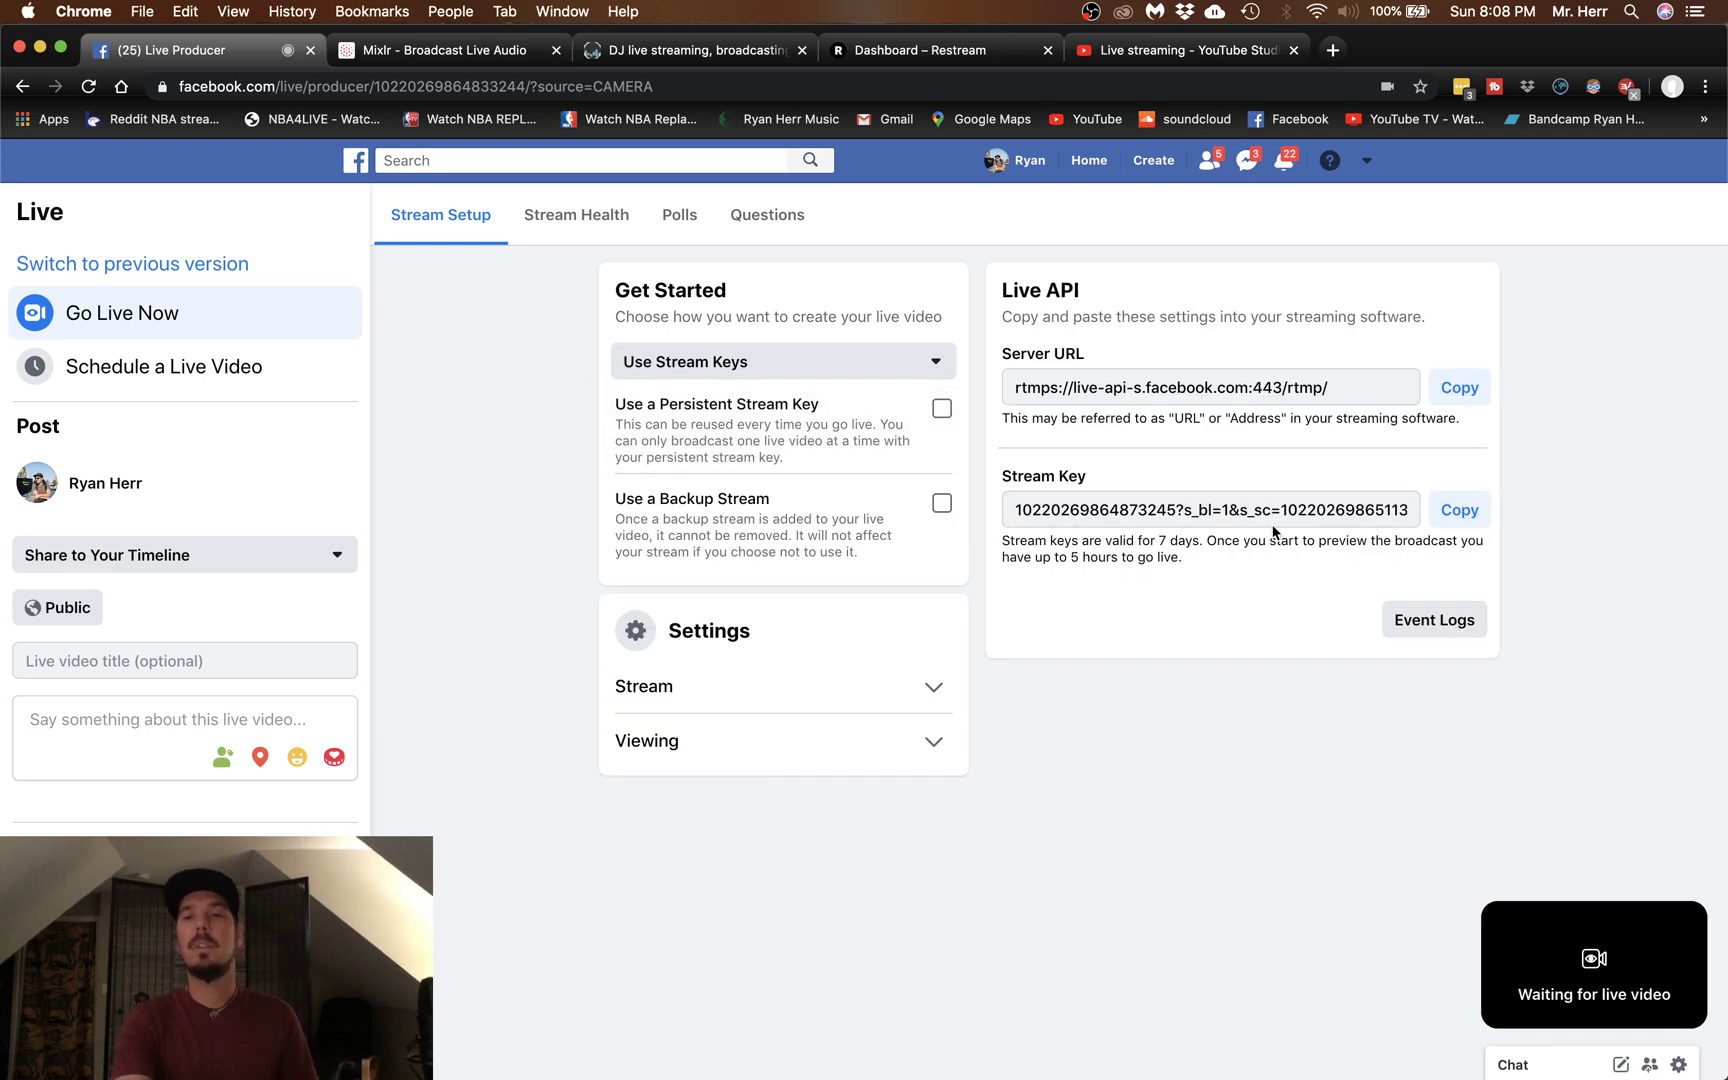
pyautogui.click(1452, 510)
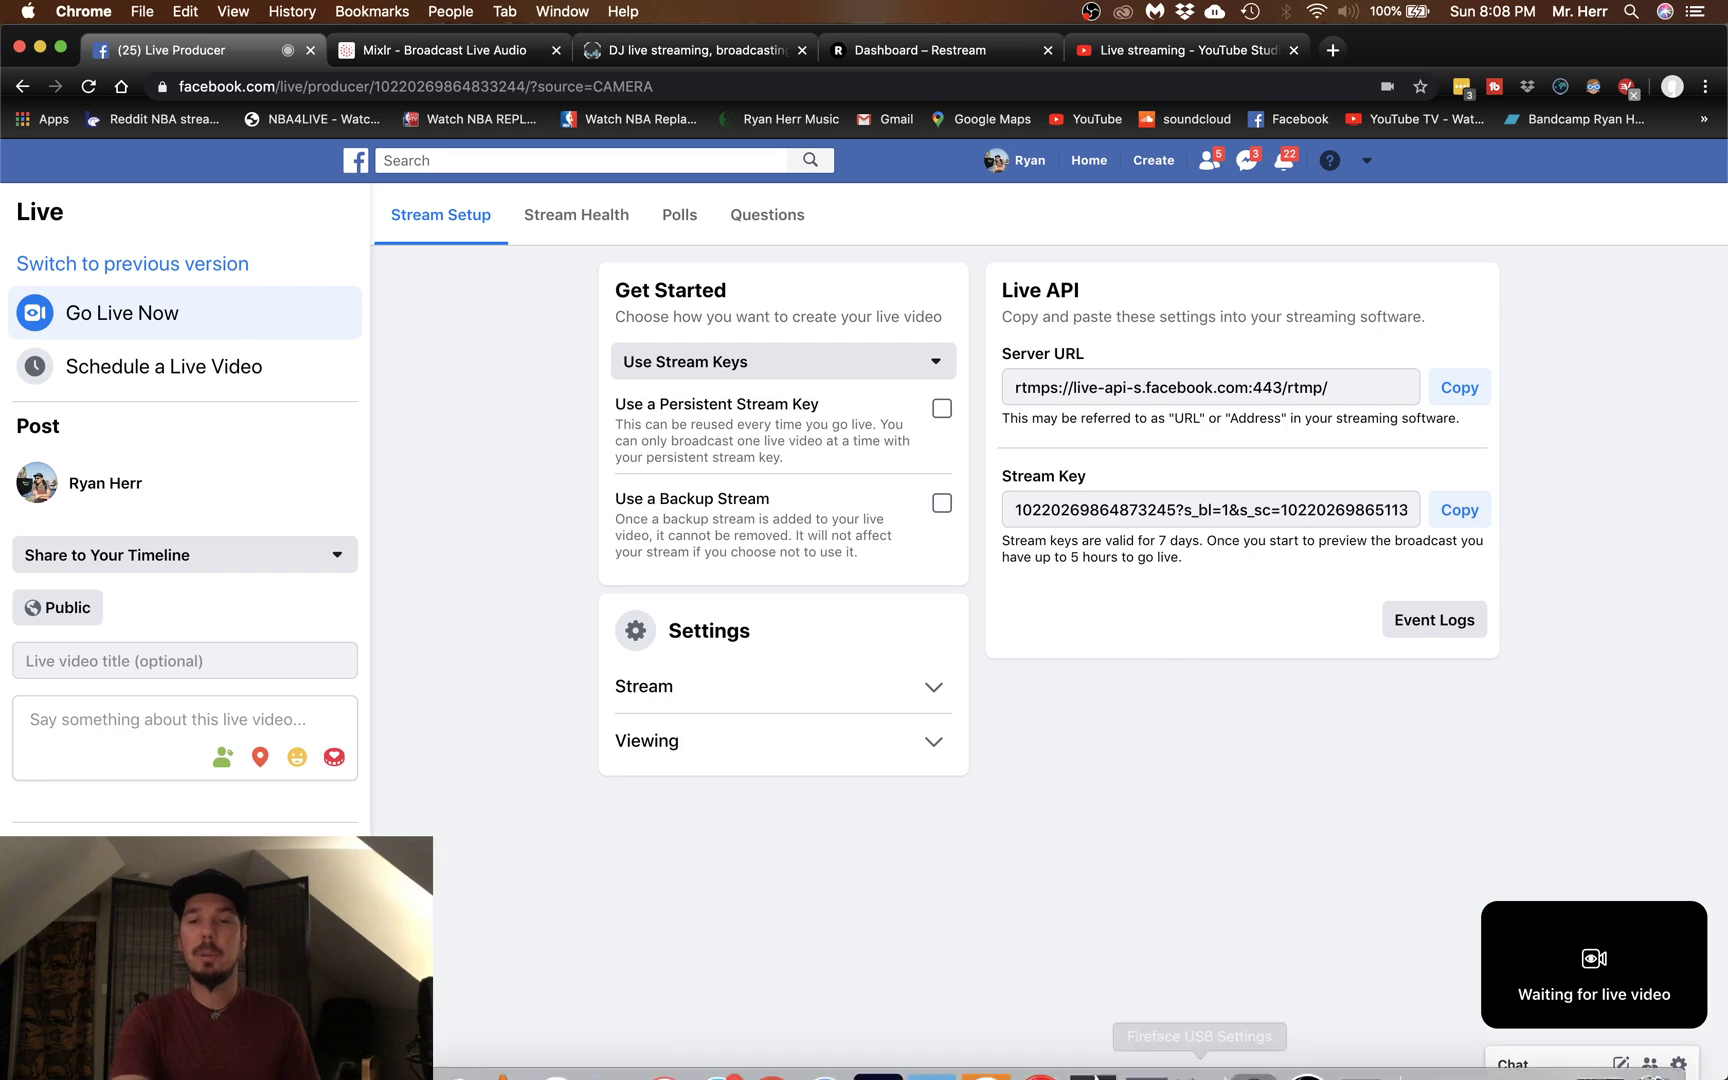
pyautogui.click(1304, 1045)
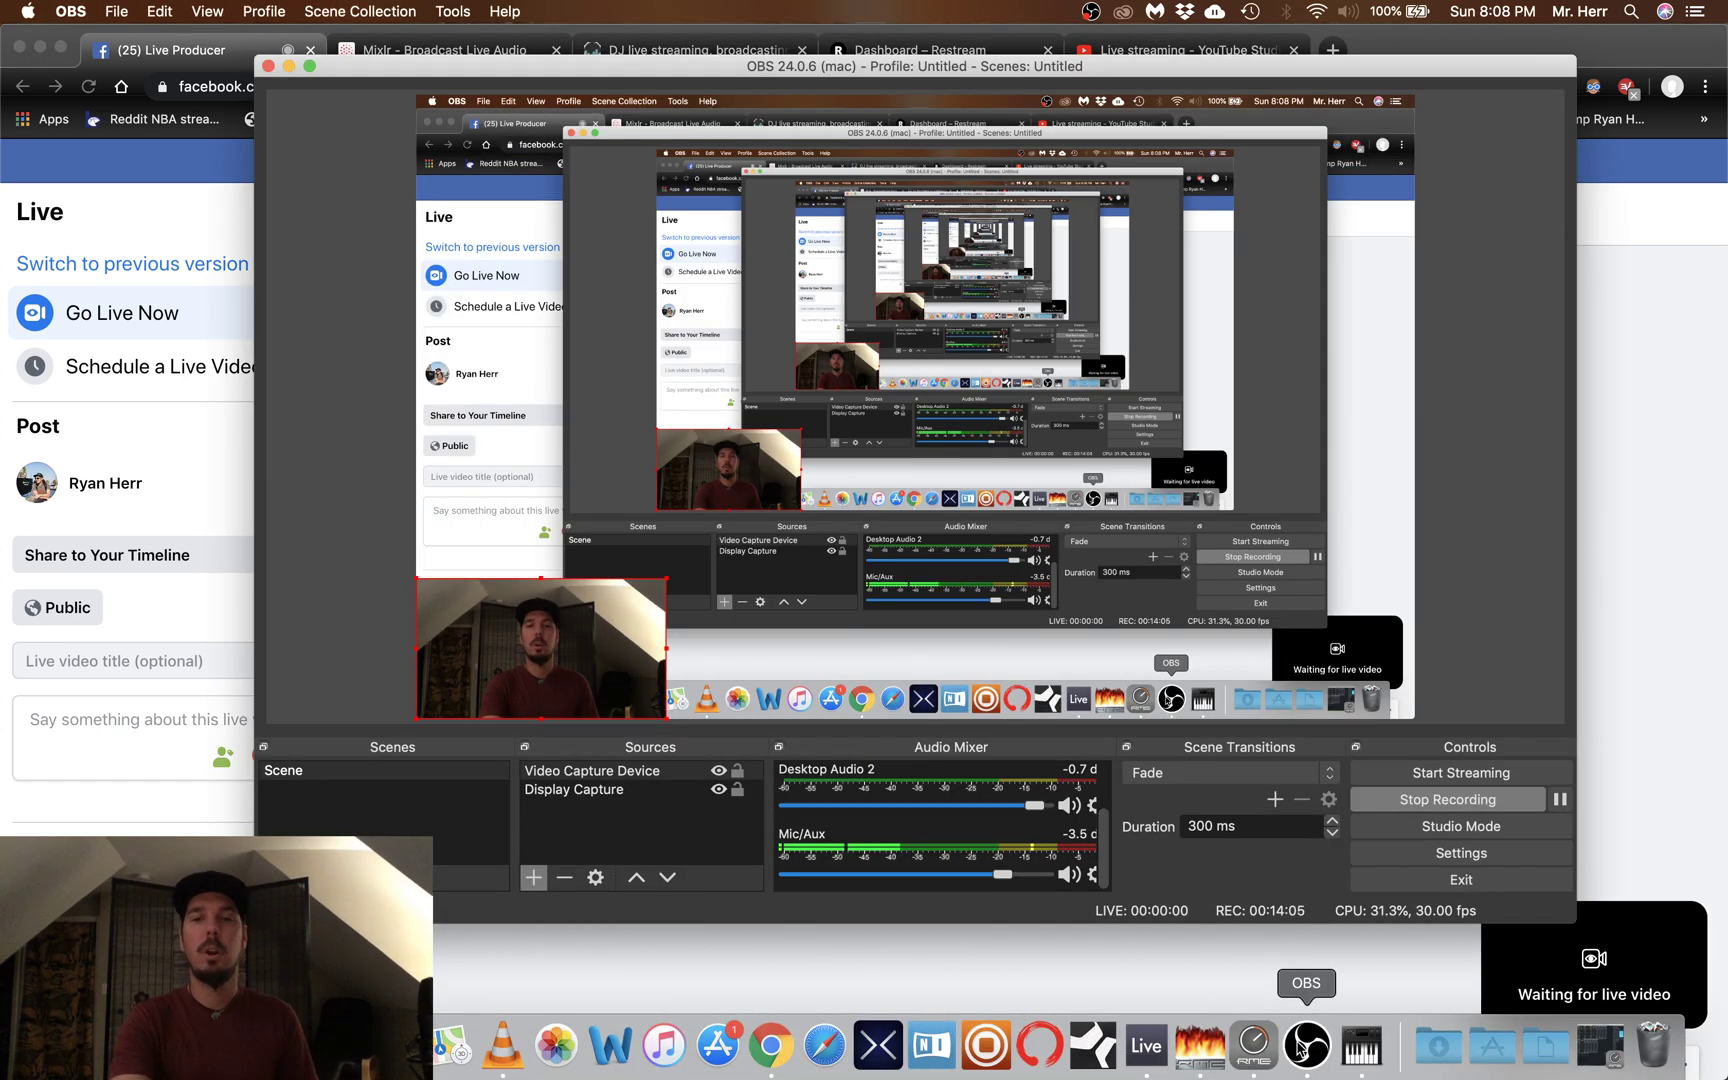
pyautogui.click(1440, 855)
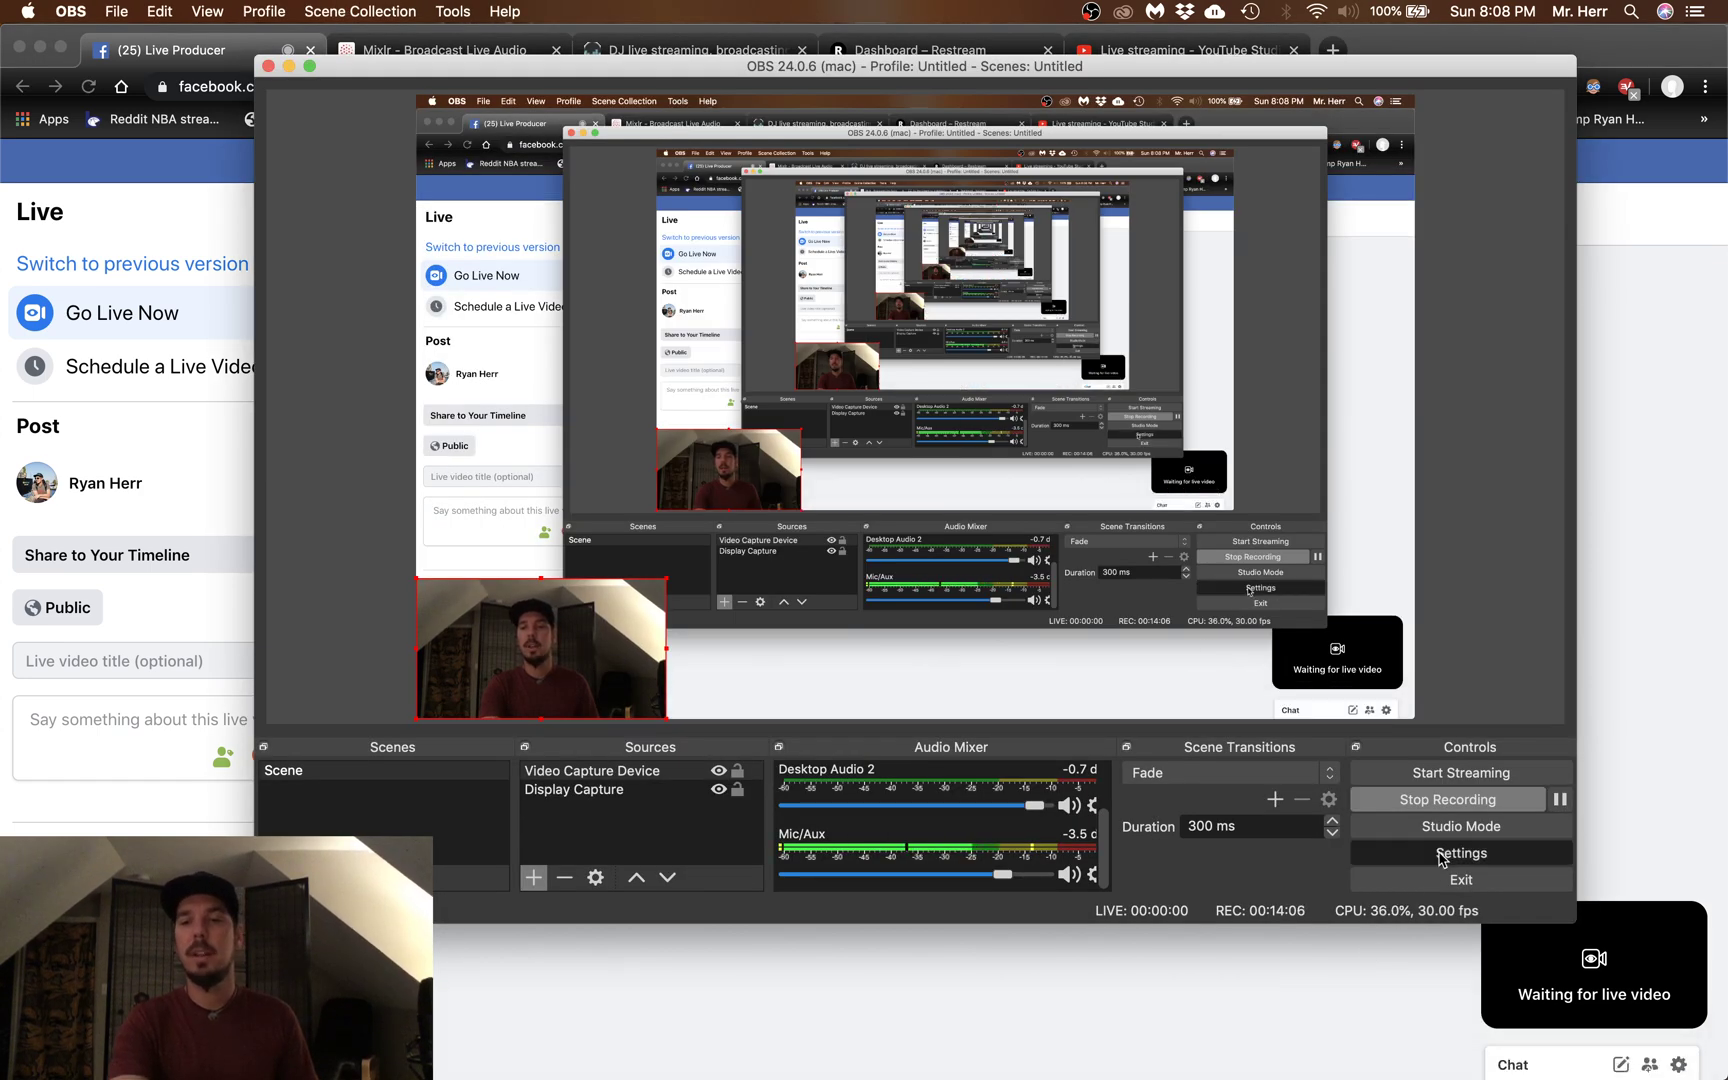
pyautogui.click(492, 195)
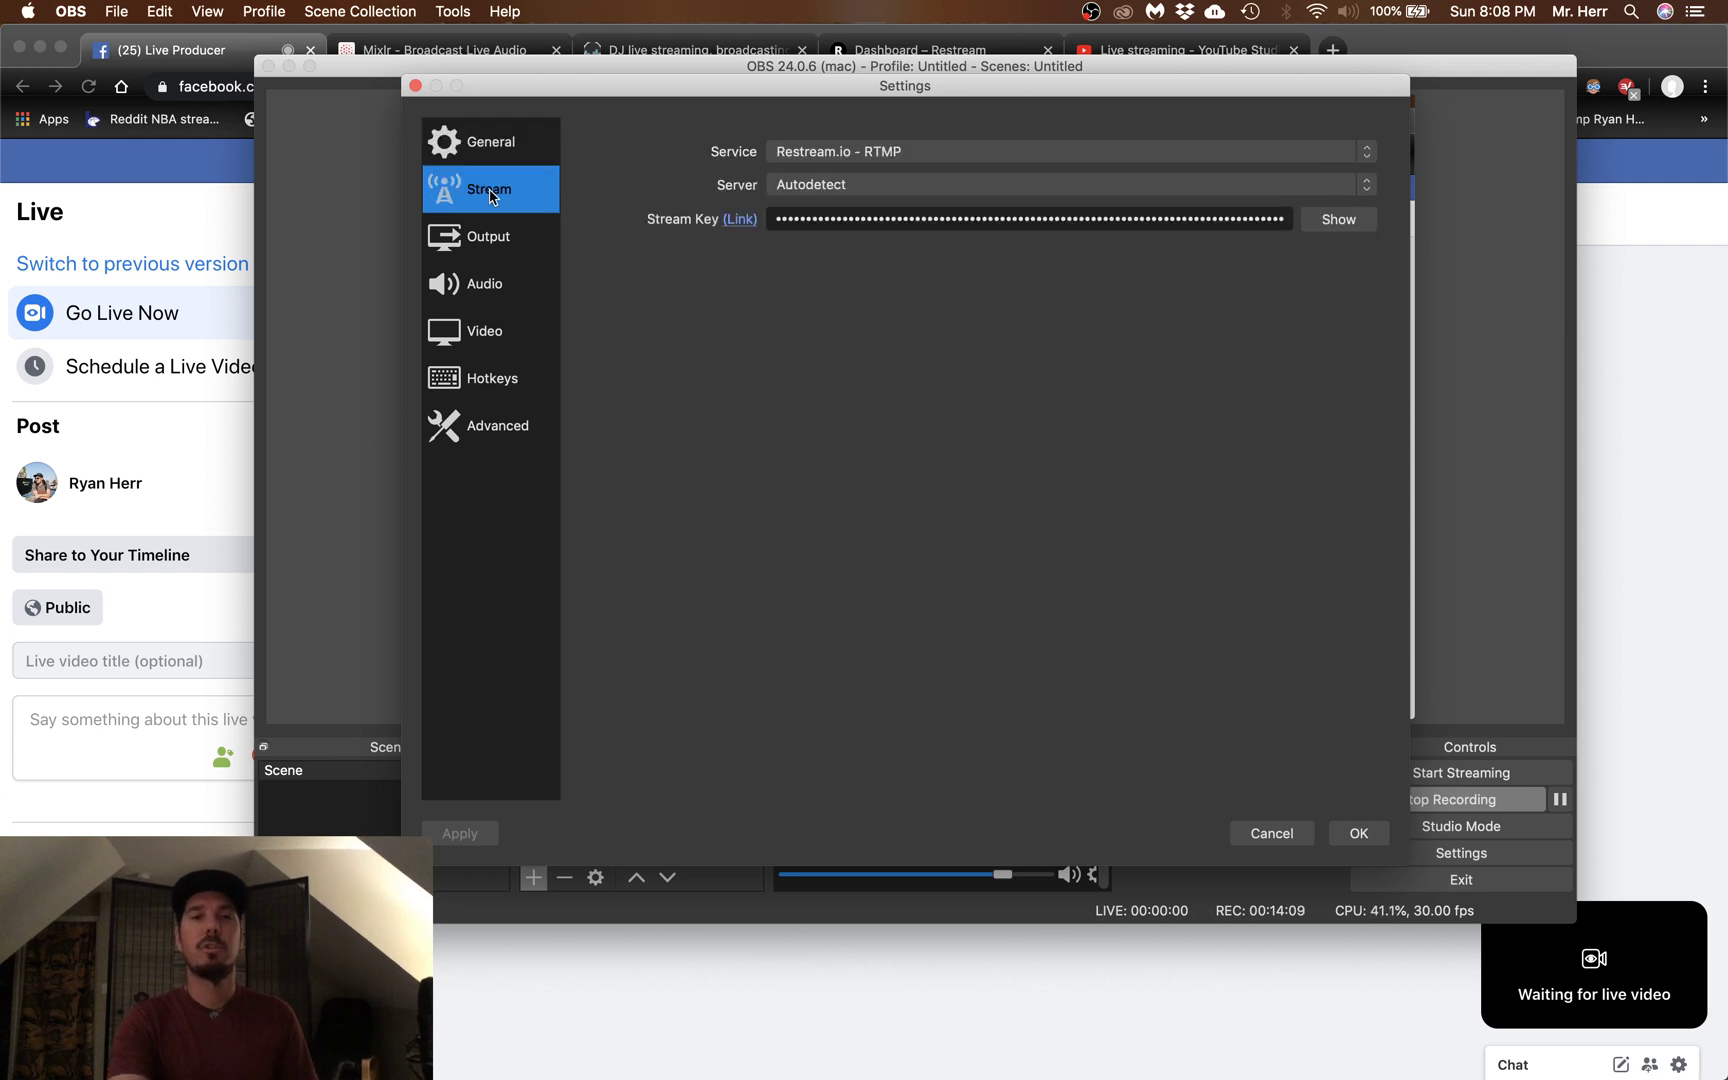
pyautogui.doubleClick(987, 219)
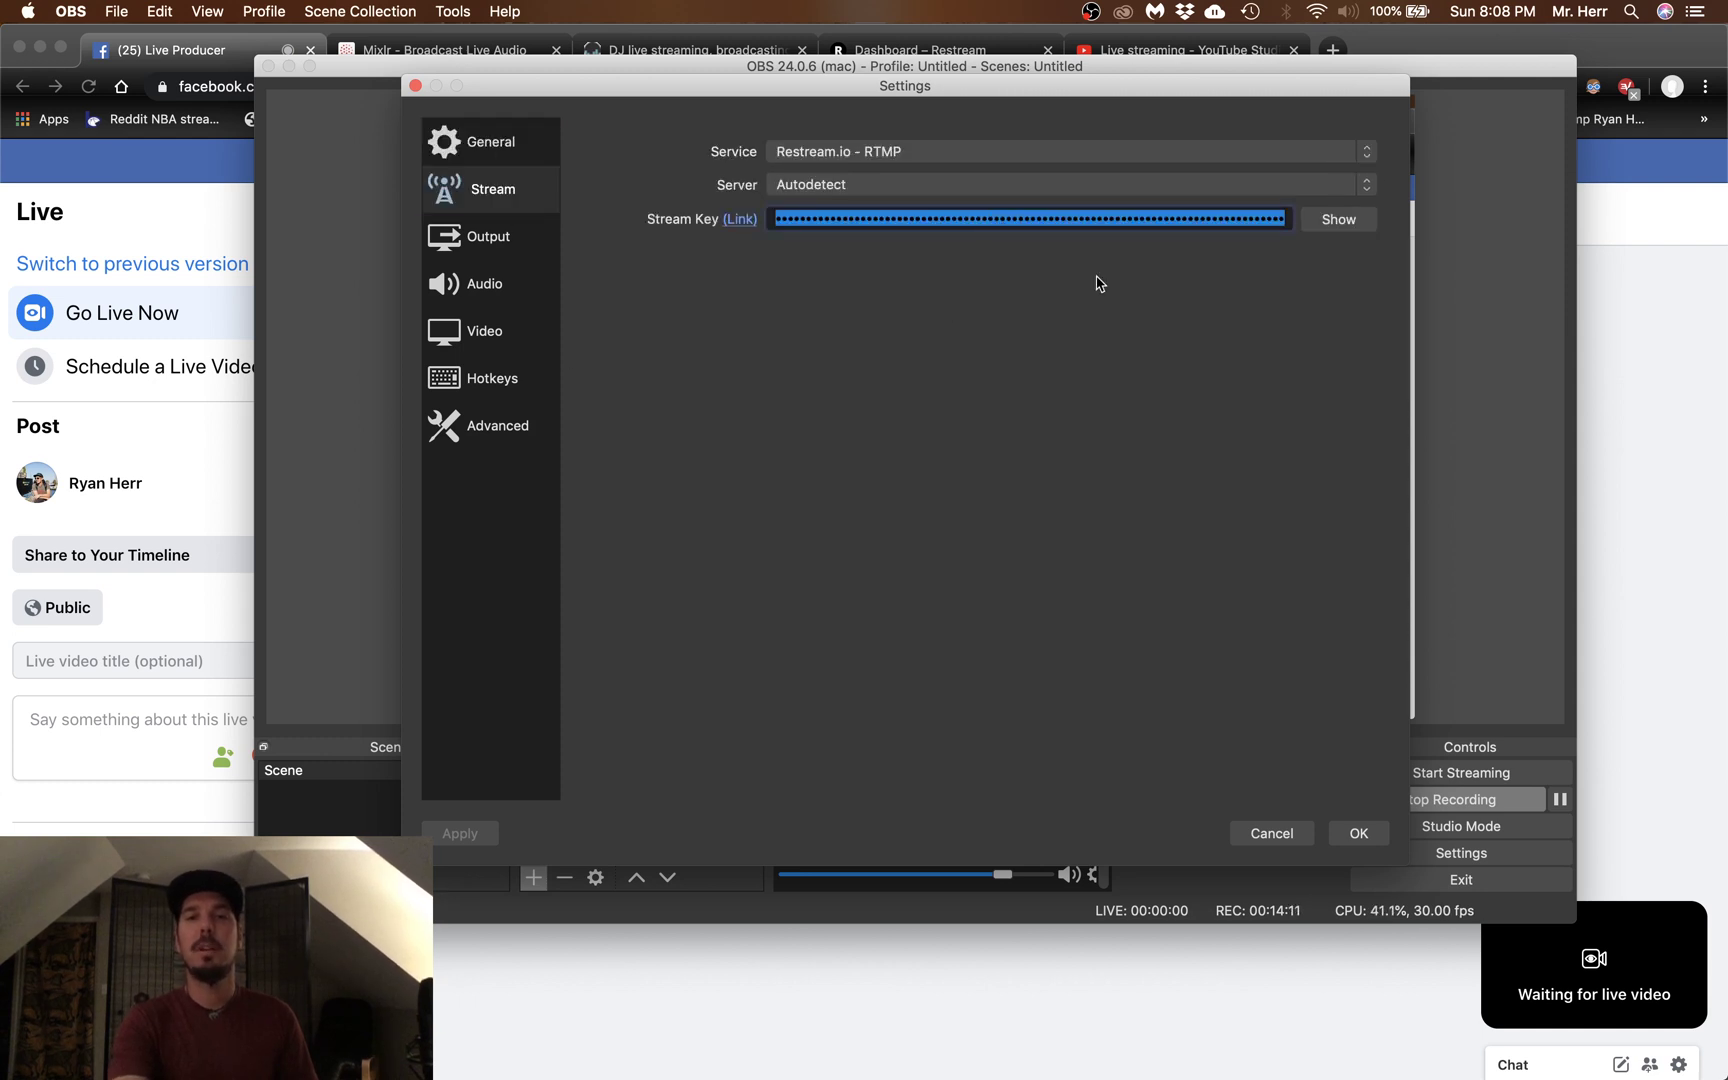
pyautogui.click(416, 87)
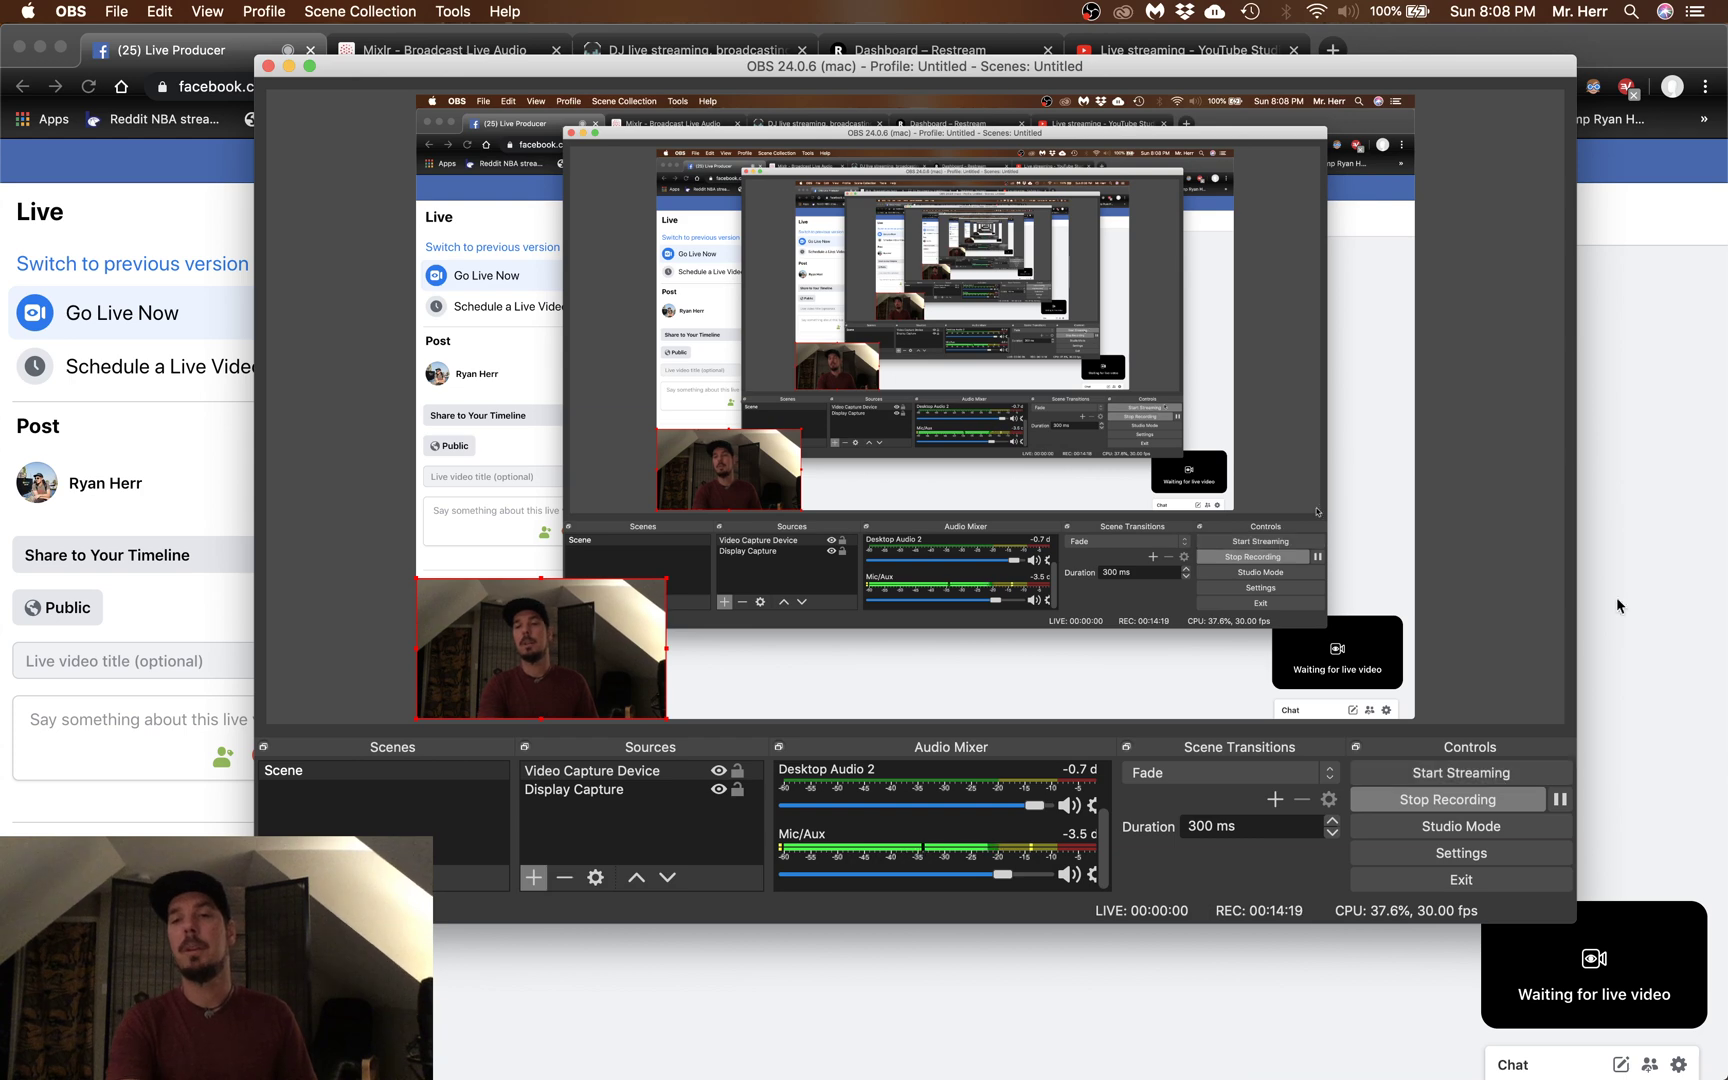
pyautogui.click(1647, 489)
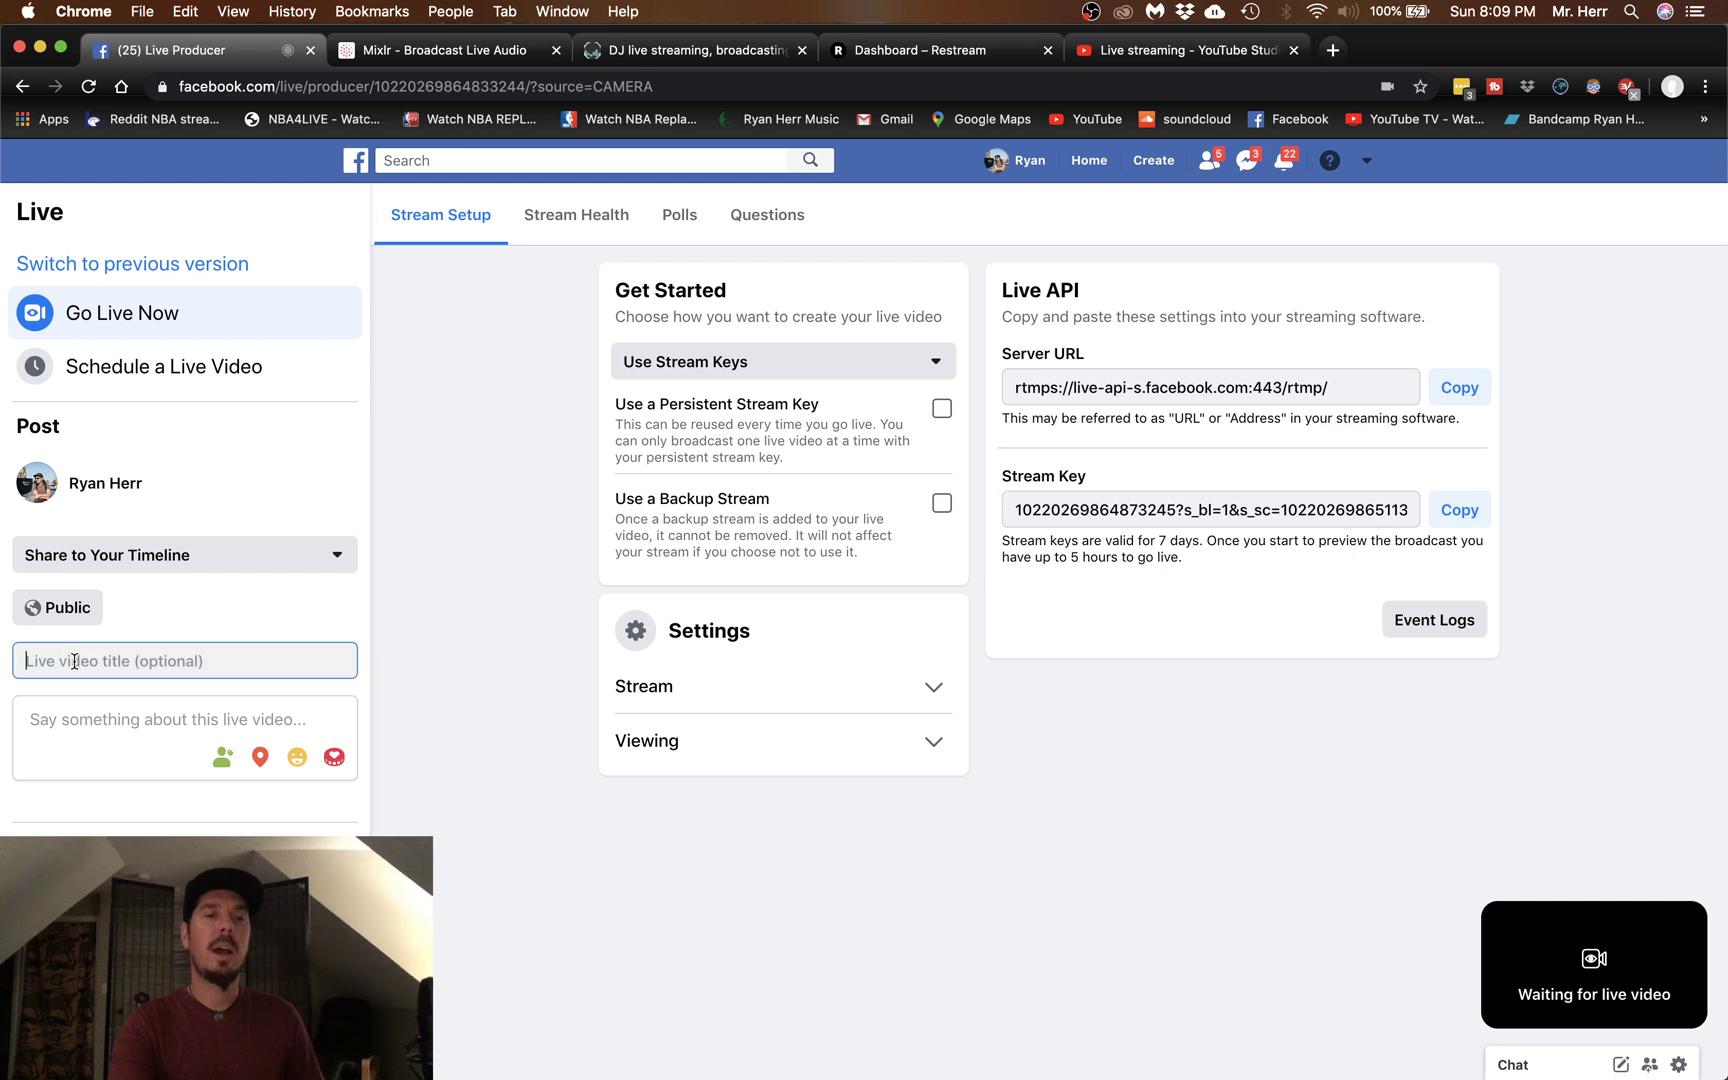
pyautogui.click(135, 719)
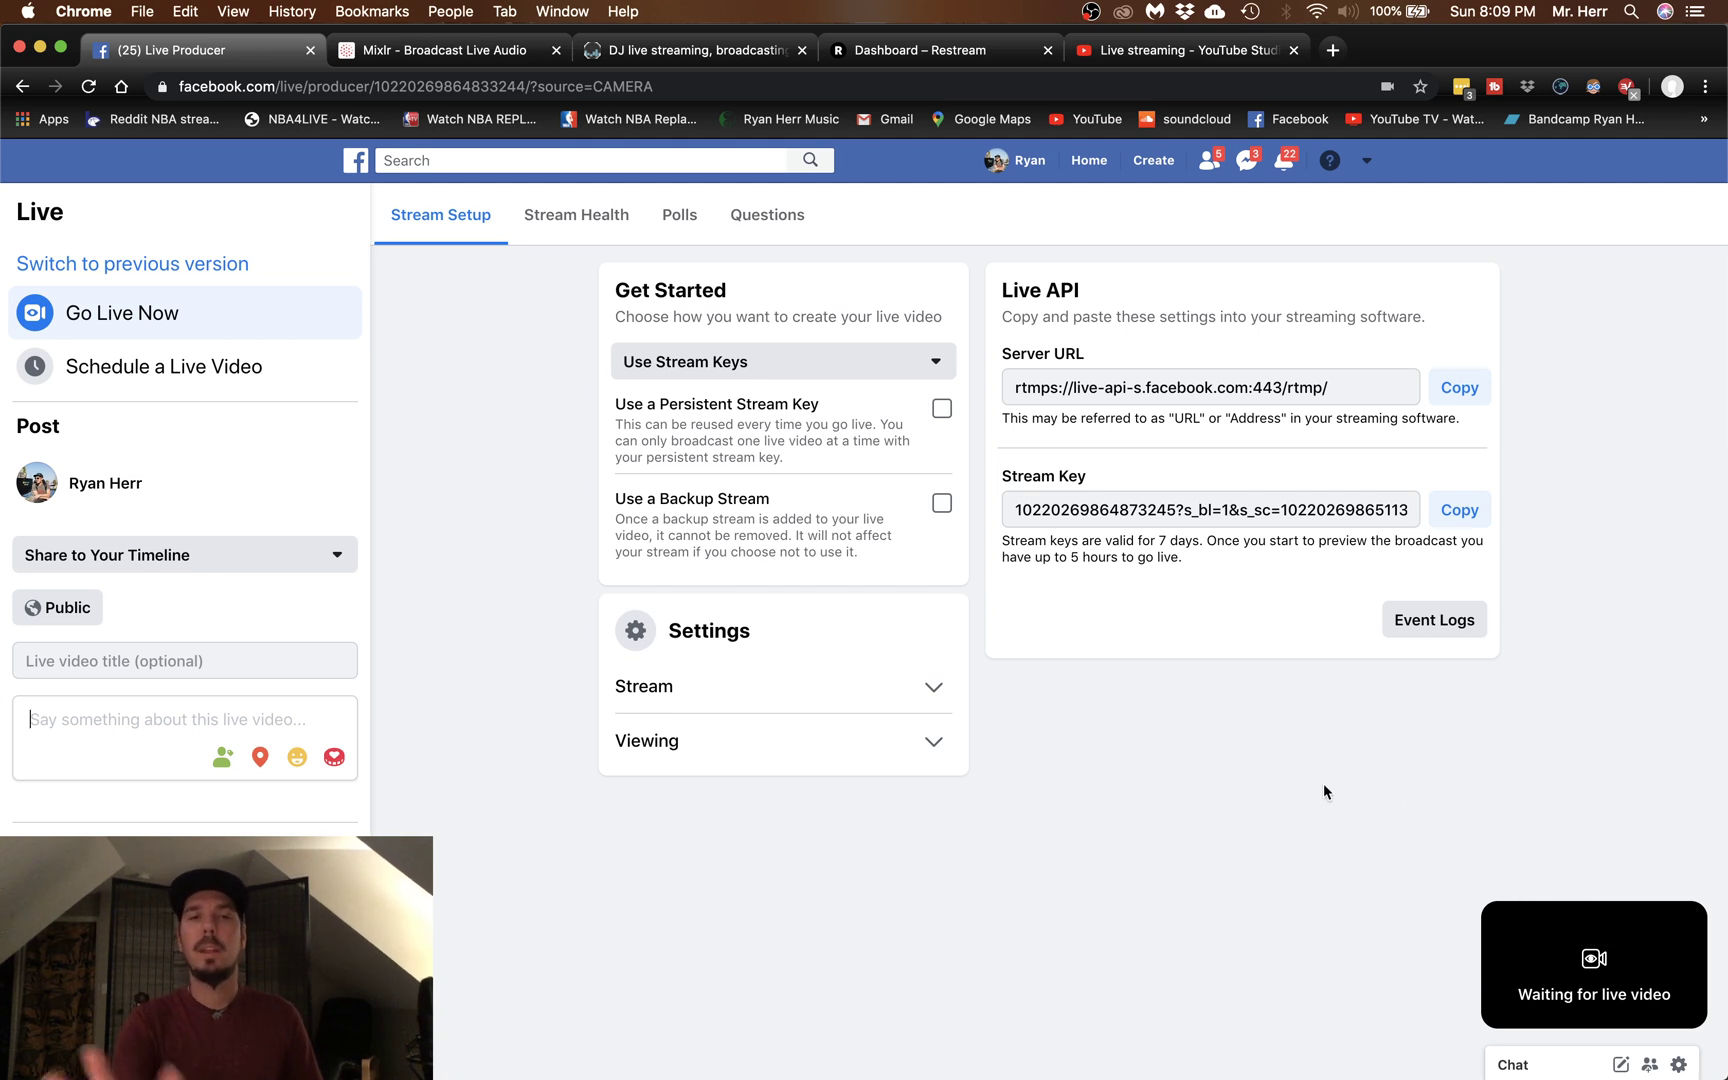
pyautogui.moveTo(1548, 922)
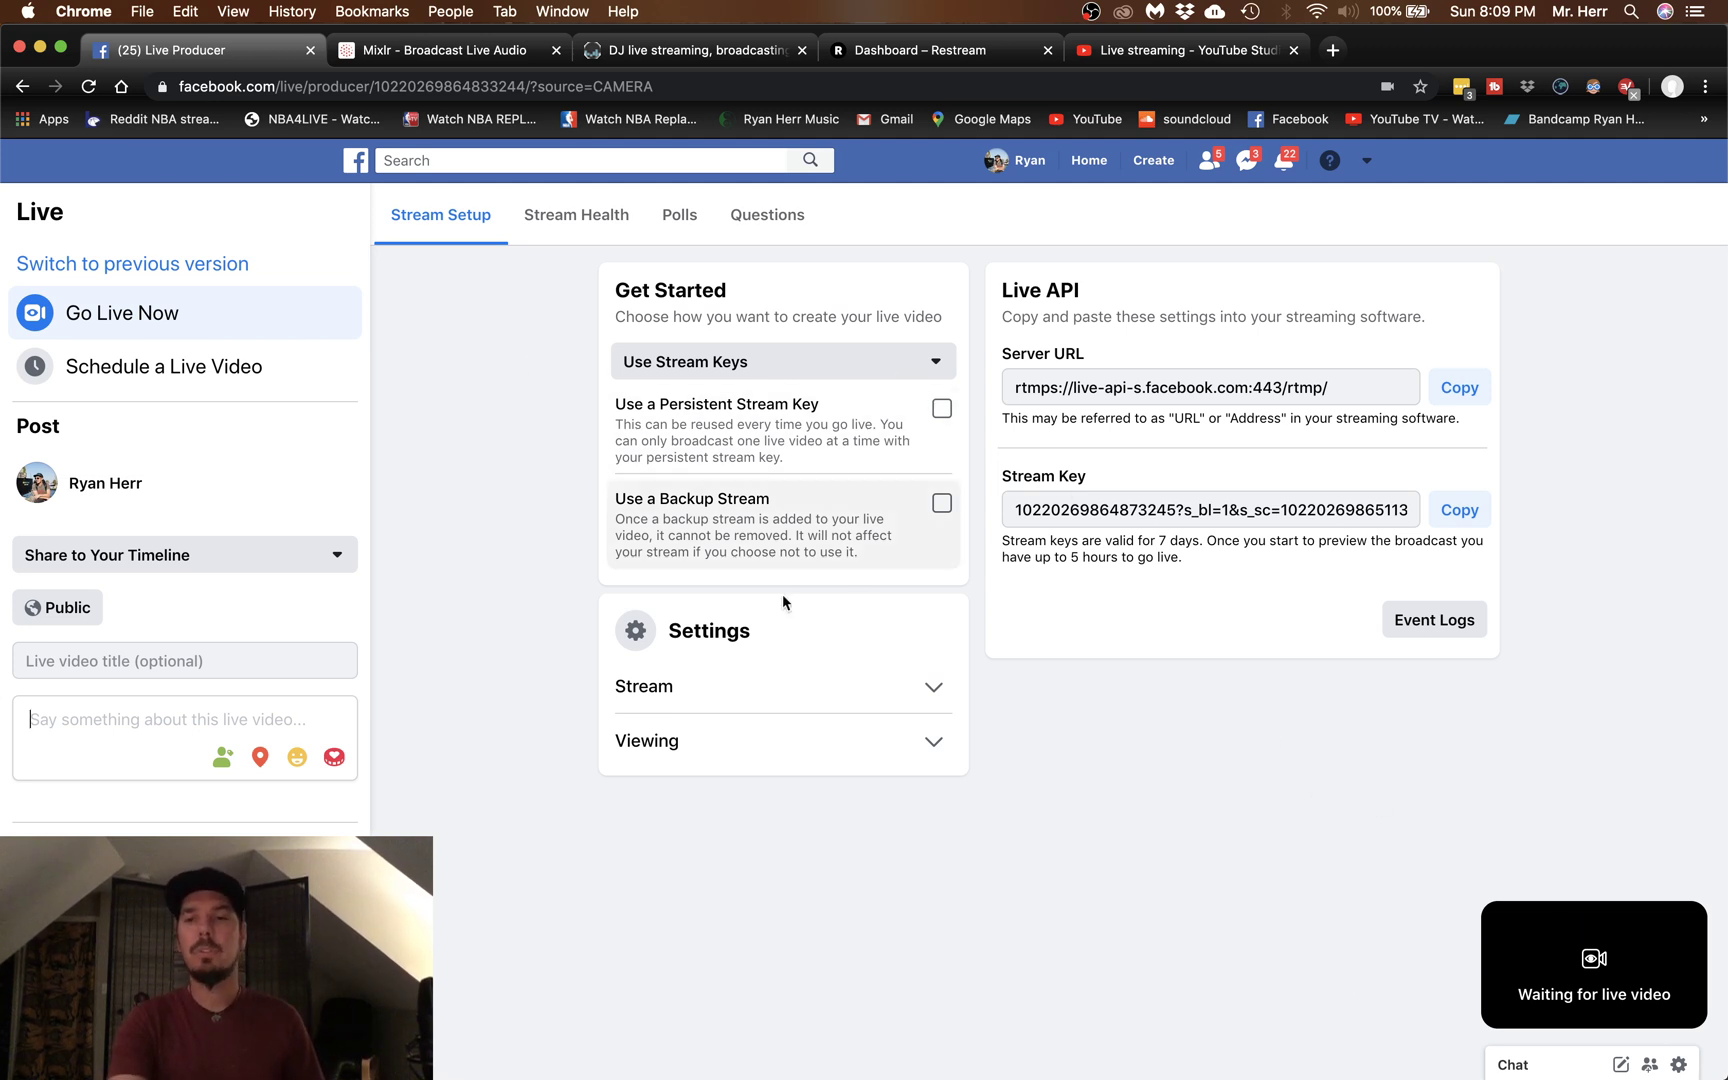
# - Review the YouTube Studio new stream form, then go to the Restream dashboard
pyautogui.click(1170, 52)
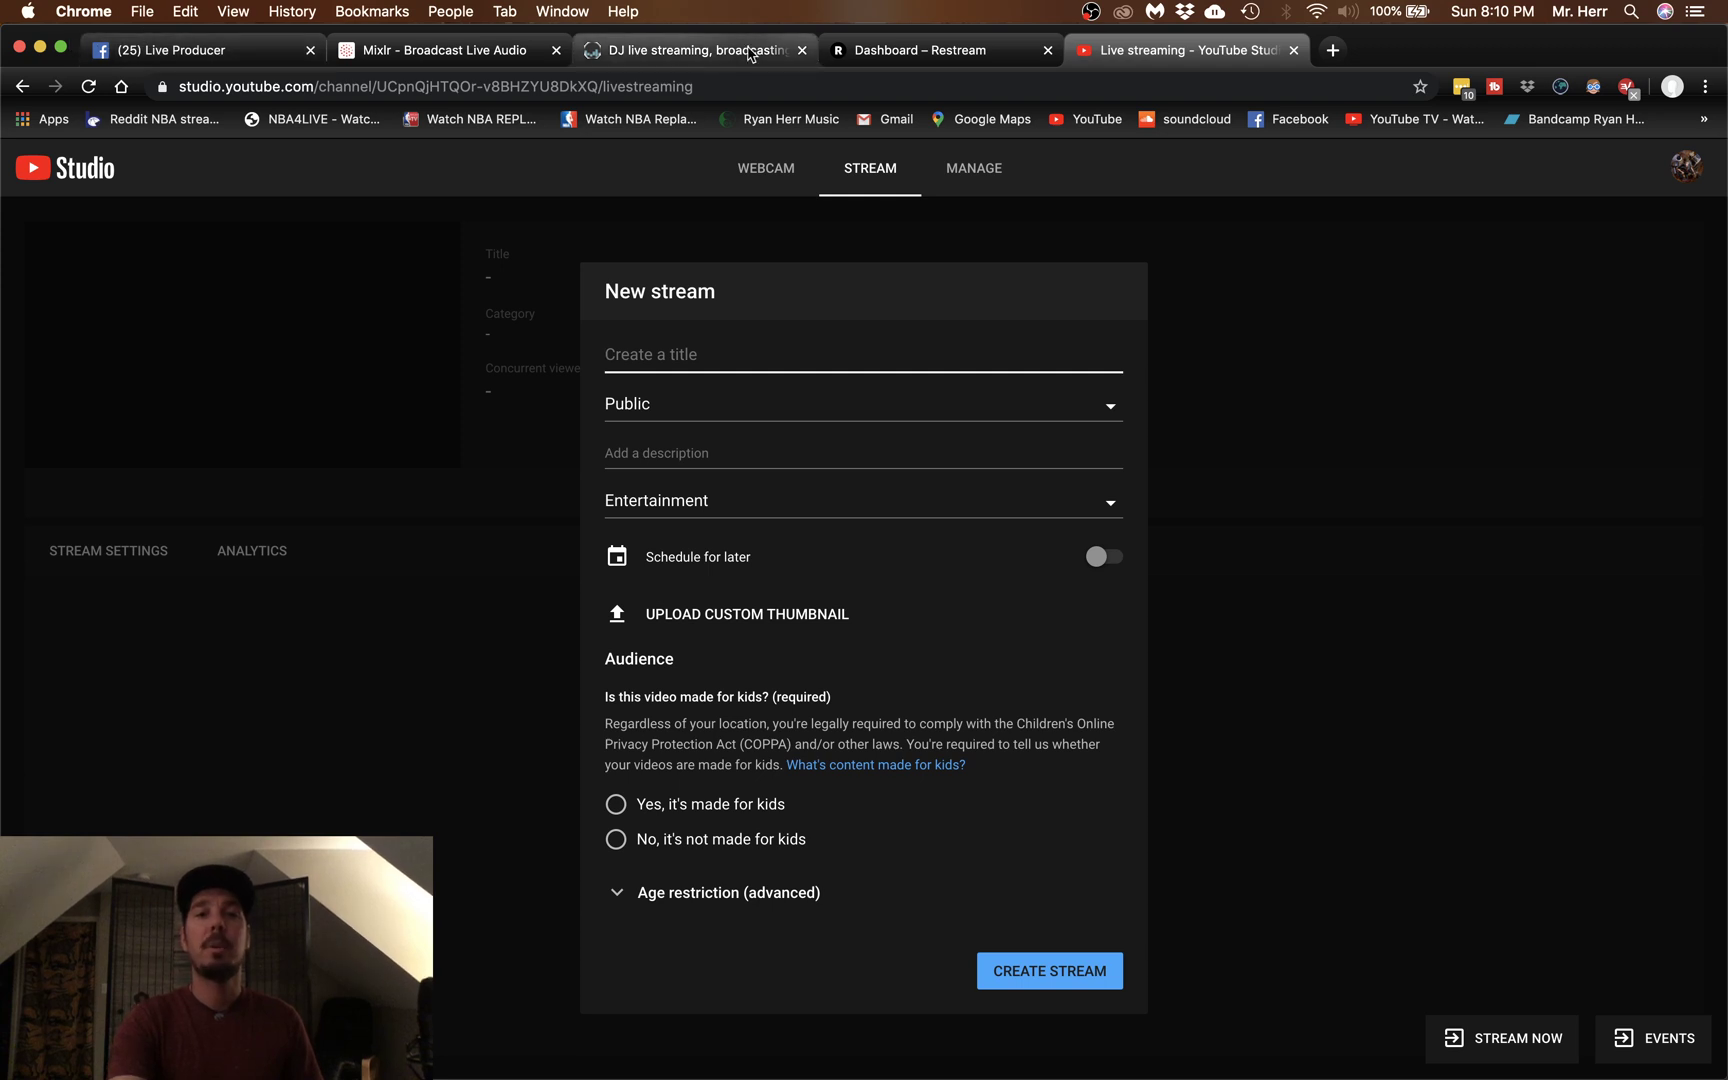
pyautogui.click(972, 50)
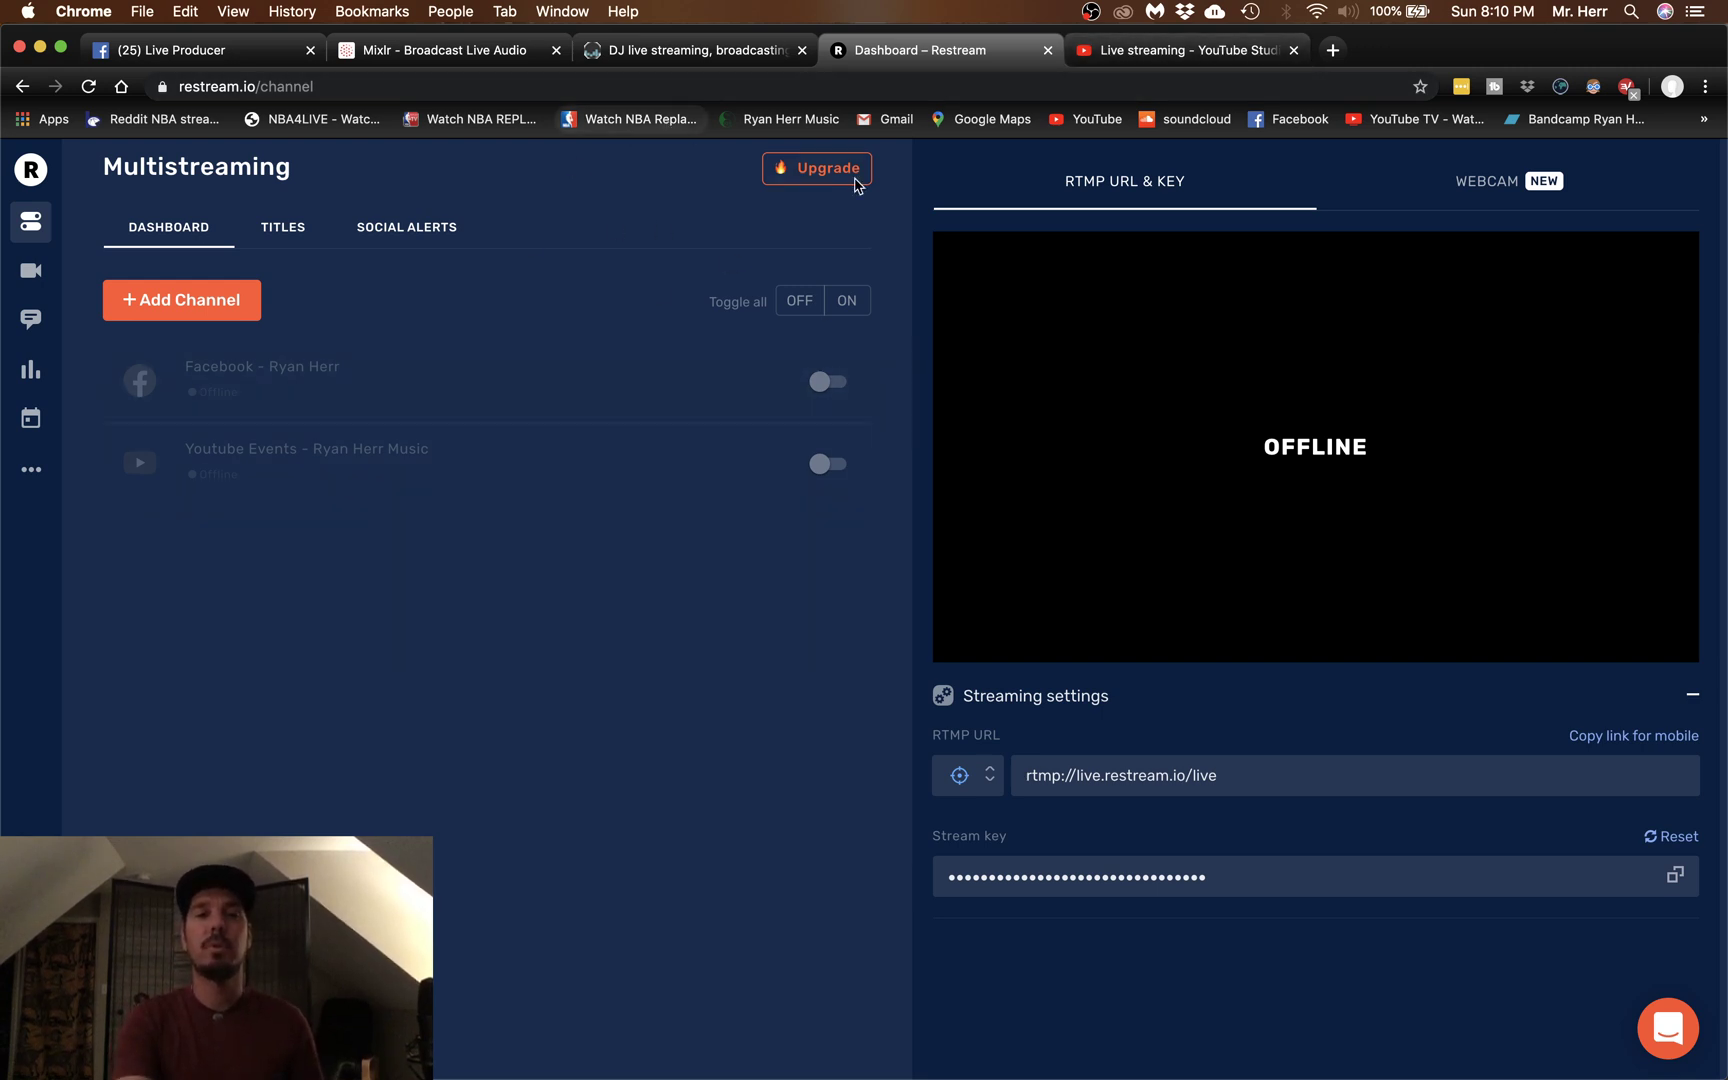
# - Return briefly to Facebook Live Producer, then go to the livesets.com DJ streaming homepage
pyautogui.click(235, 55)
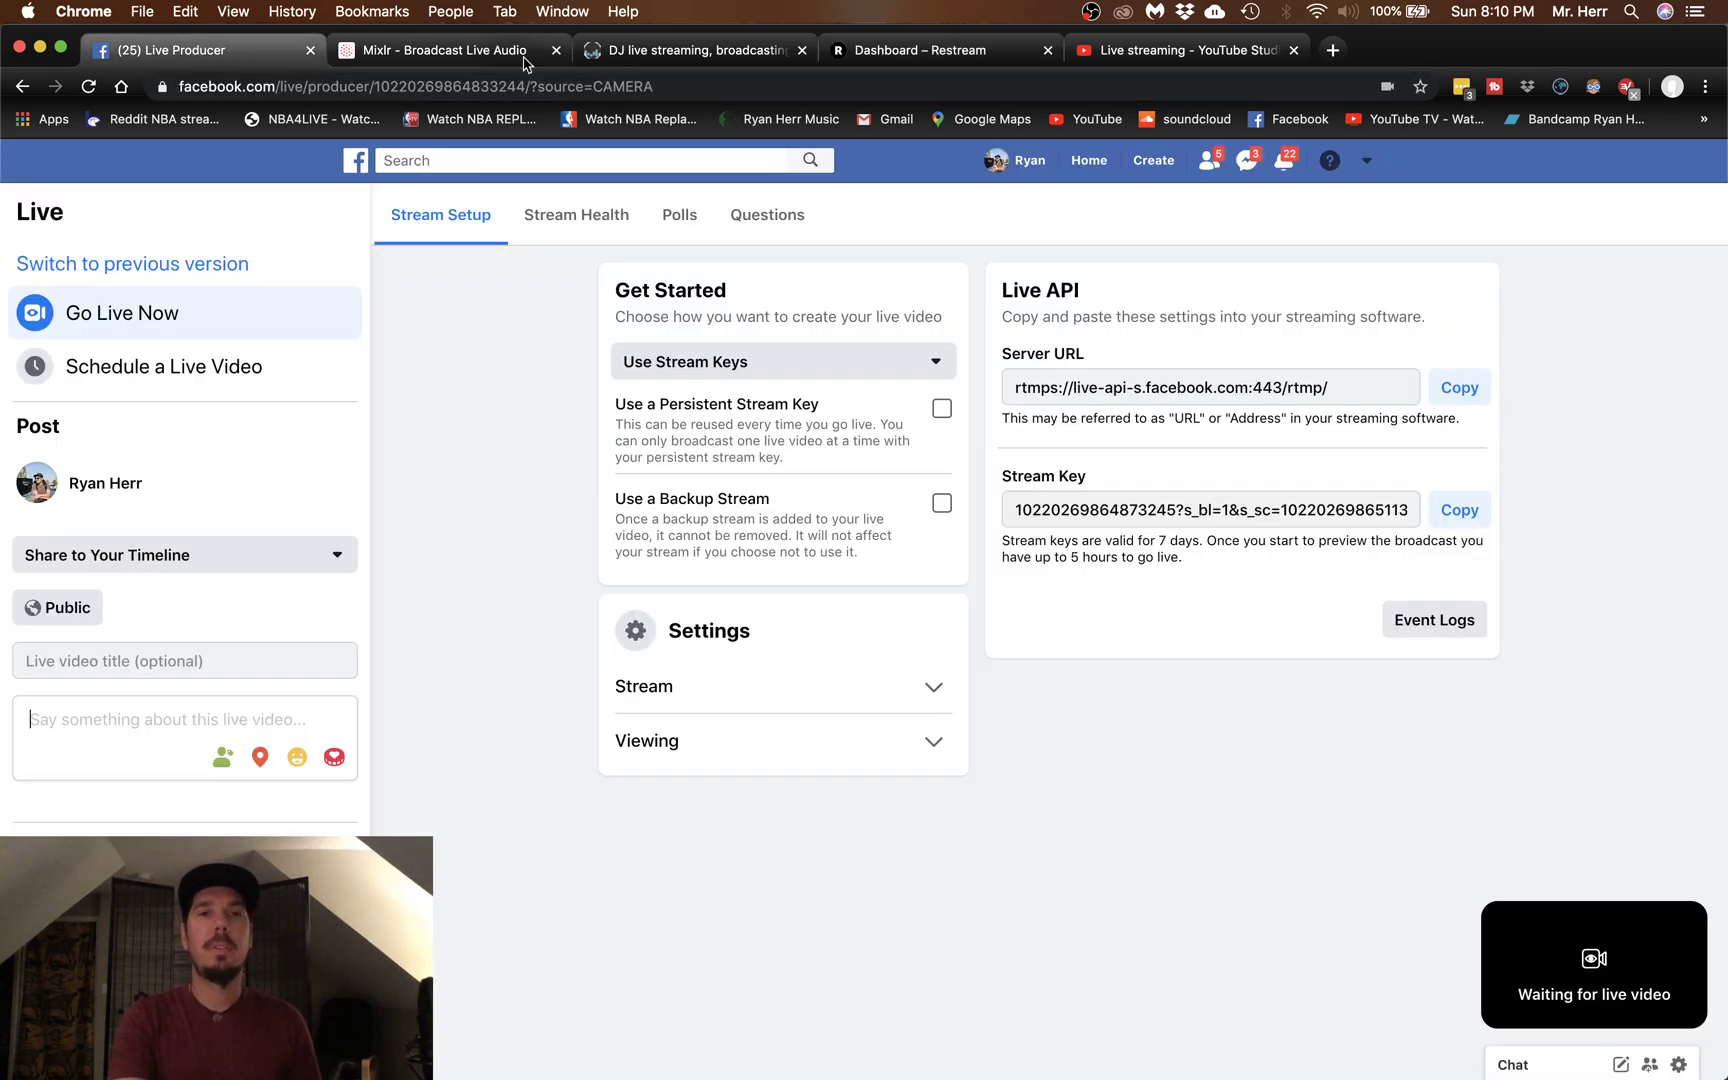
pyautogui.click(684, 55)
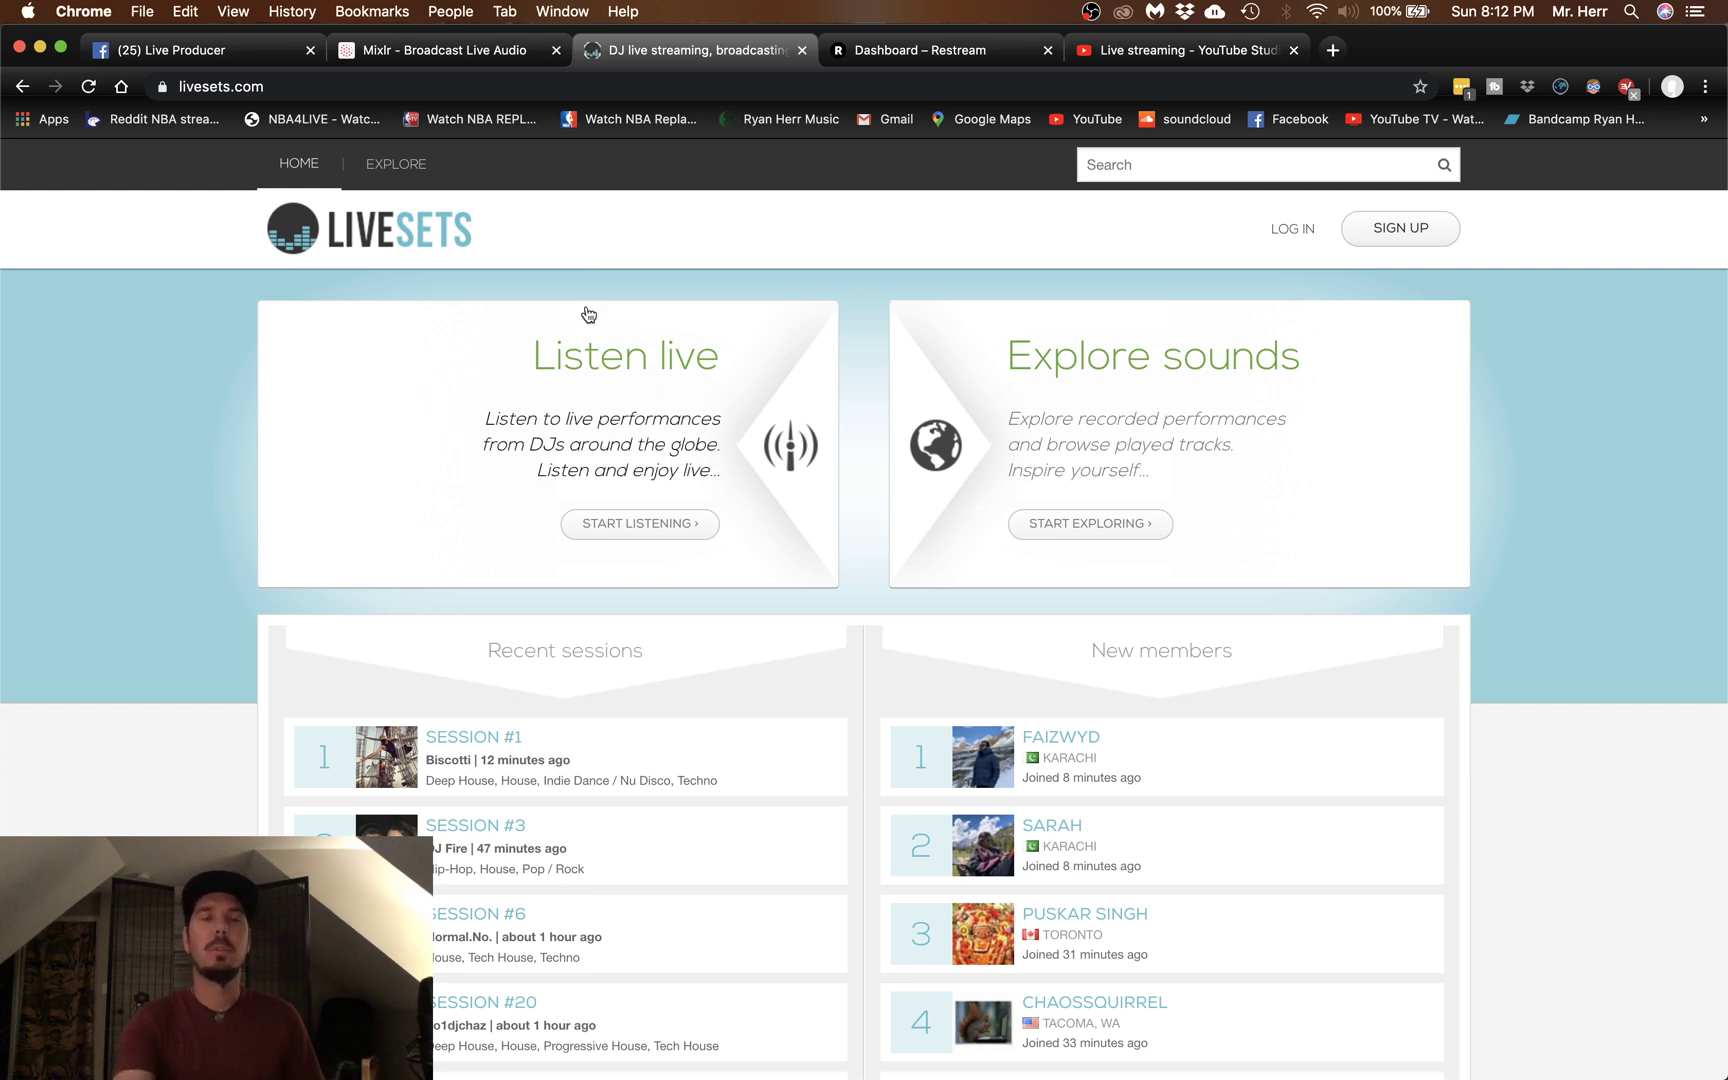
# - Glance at Mixlr and LiveSets, return to Live Producer, then show Ableton, OBS and Chrome in Mission Control
pyautogui.click(480, 57)
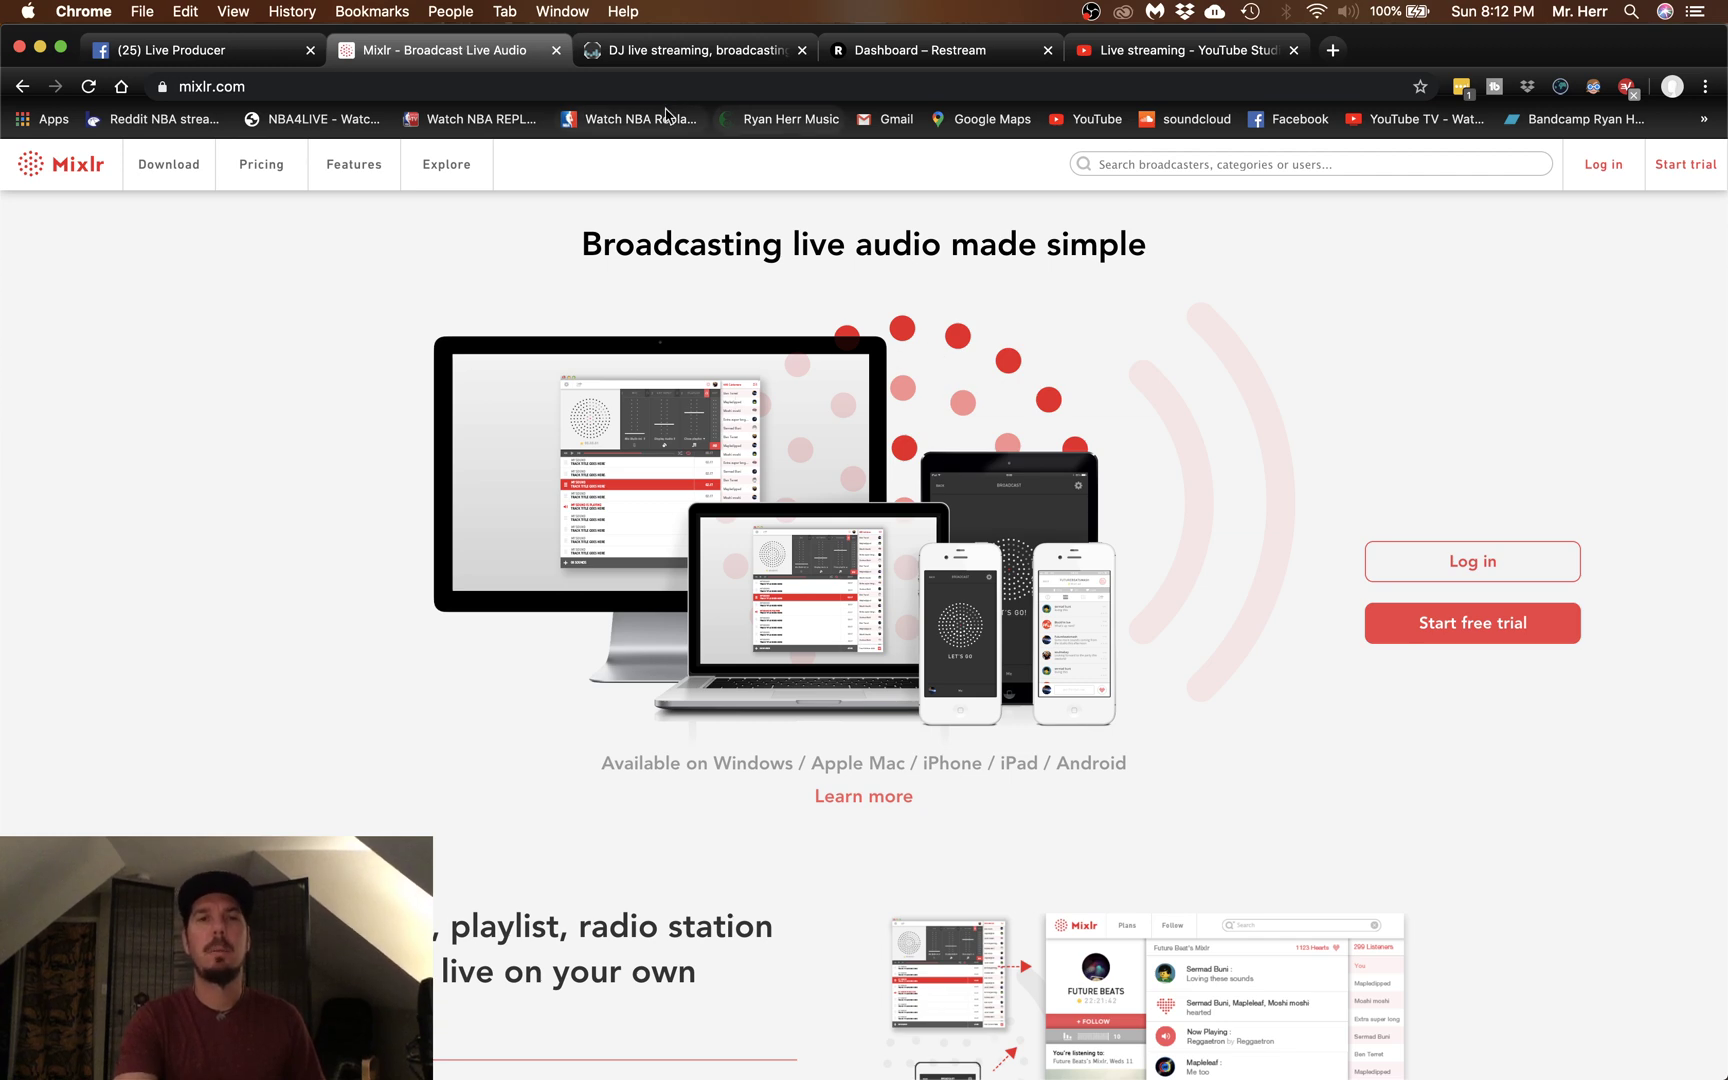
pyautogui.click(674, 55)
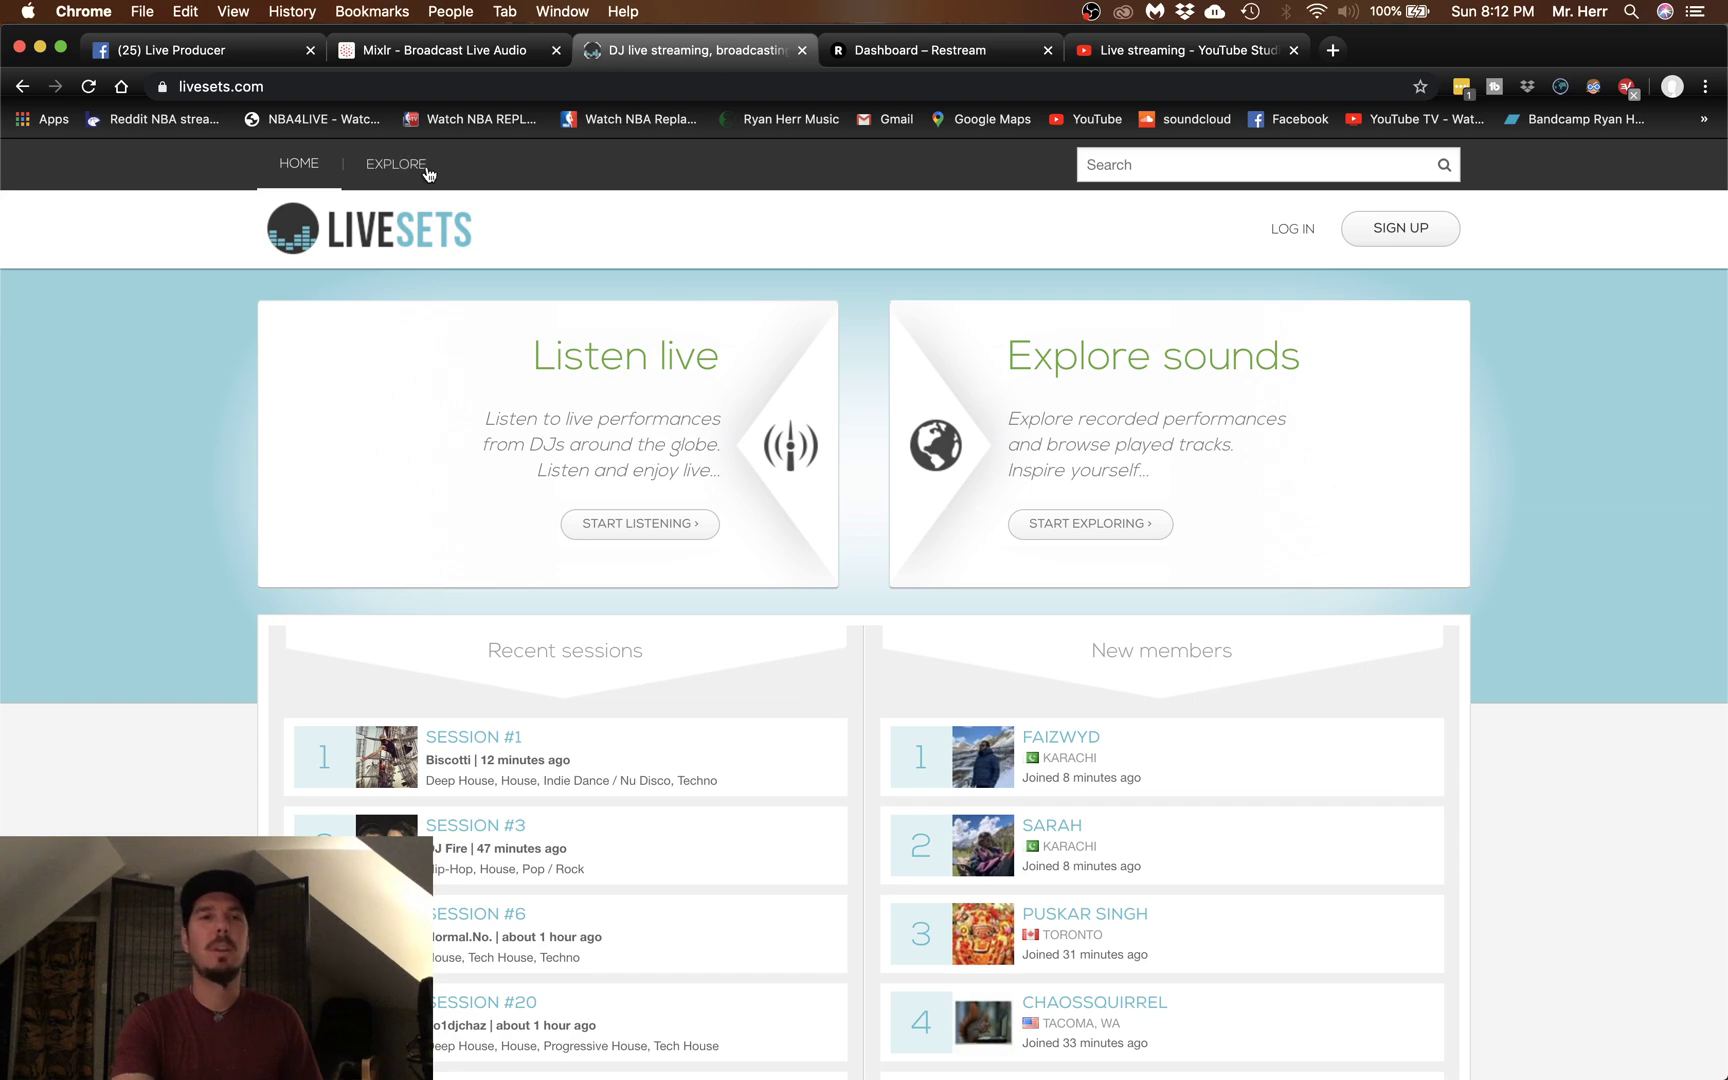
pyautogui.click(258, 55)
pyautogui.hotkey('ctrl', 'Up')
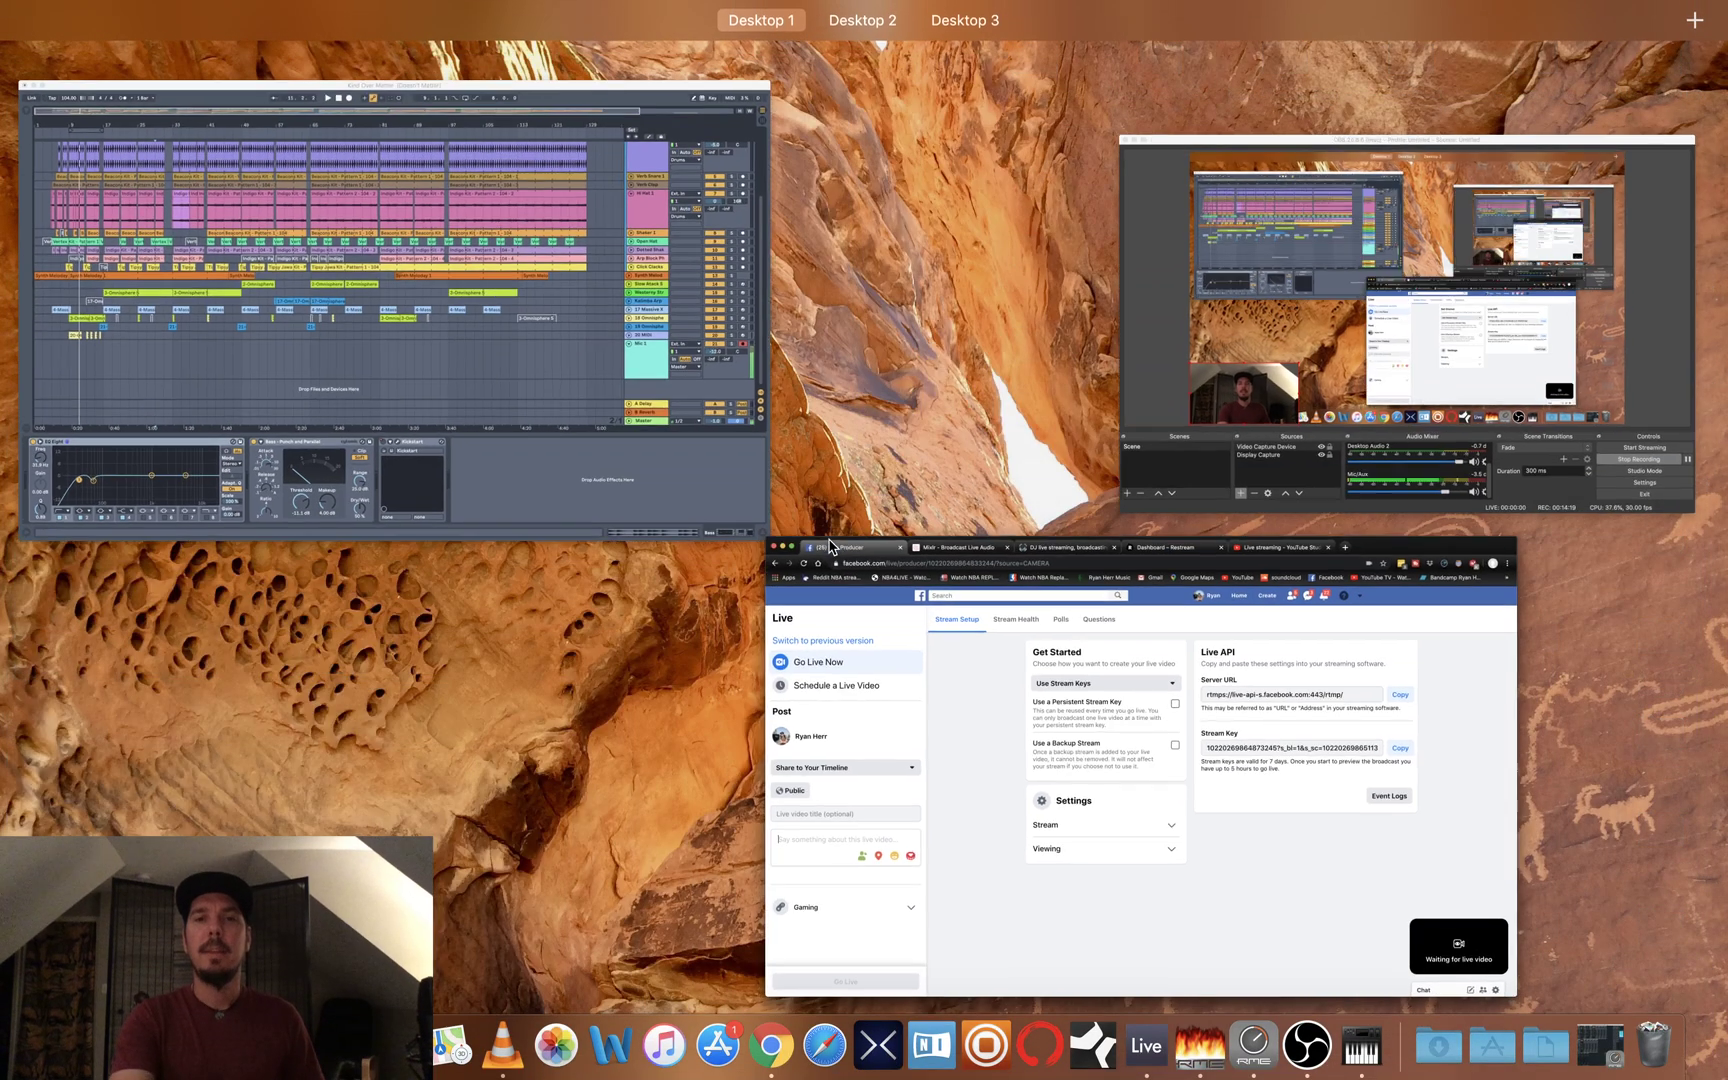
# - Choose the Ableton Live Kind Over Matter window in Mission Control
pyautogui.click(556, 318)
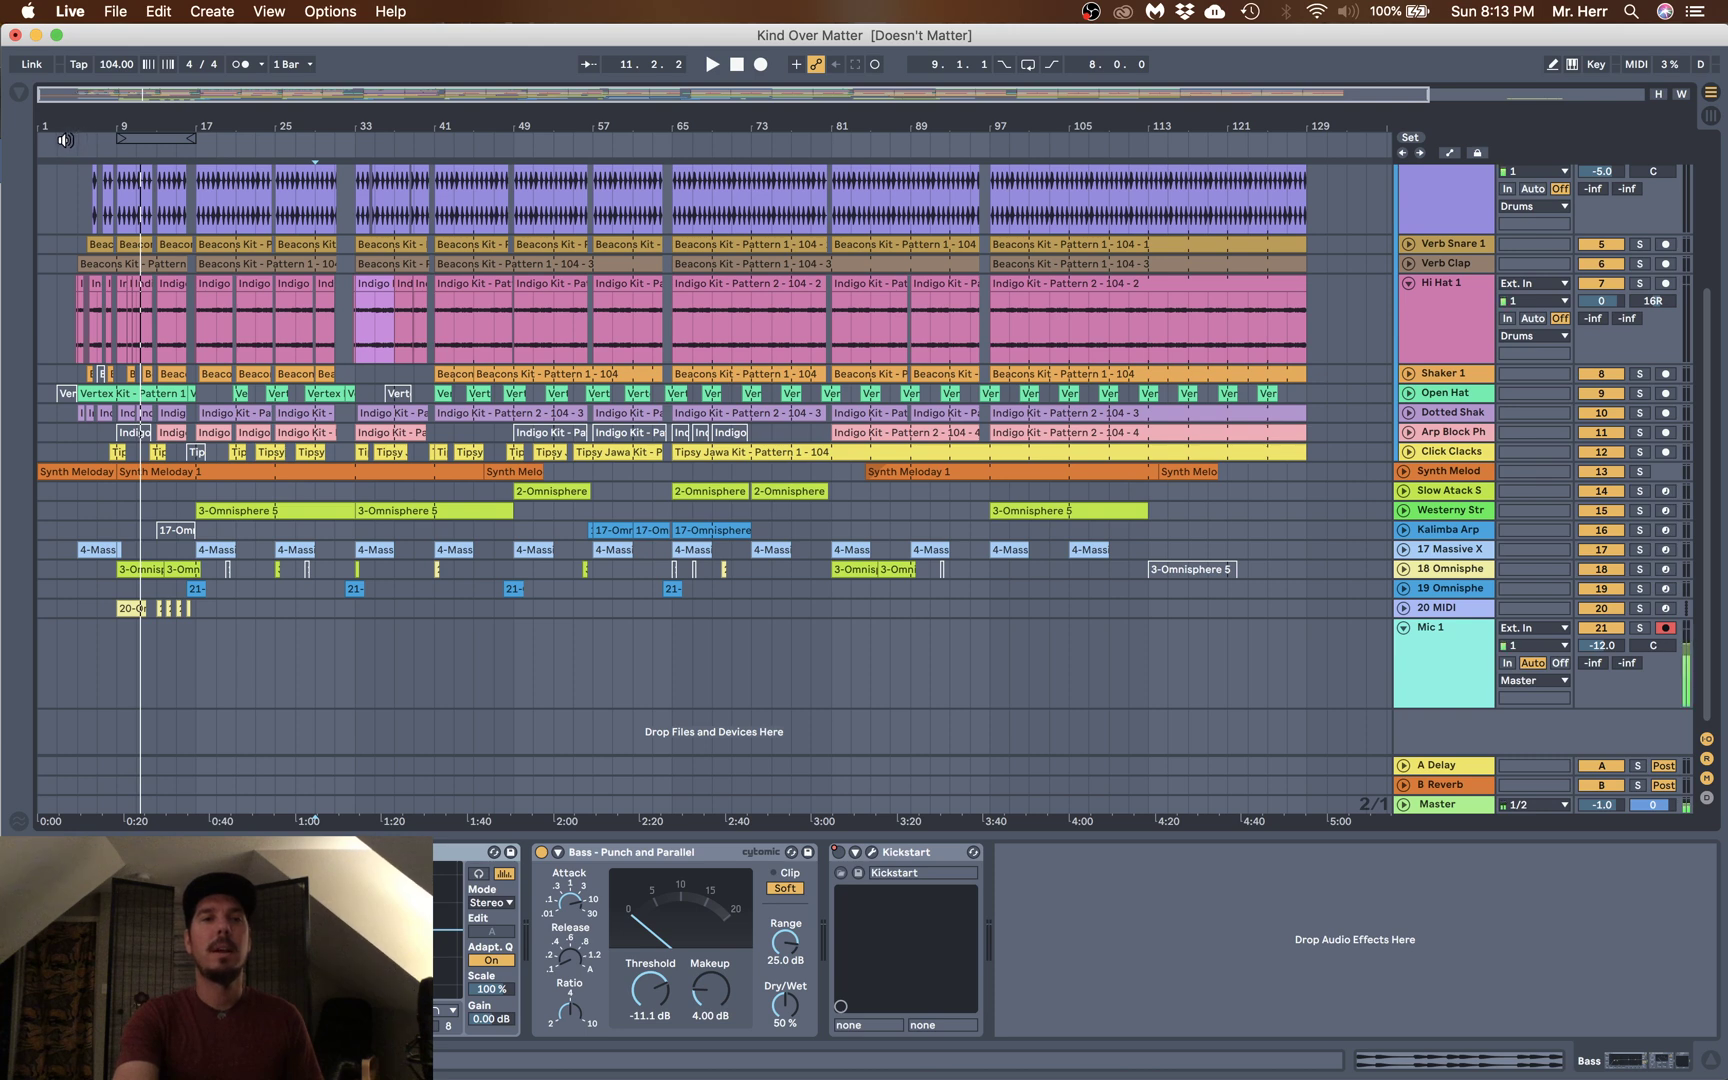
# - Play the song from around bar 3, stop it in Session View, then switch back to OBS
pyautogui.click(62, 139)
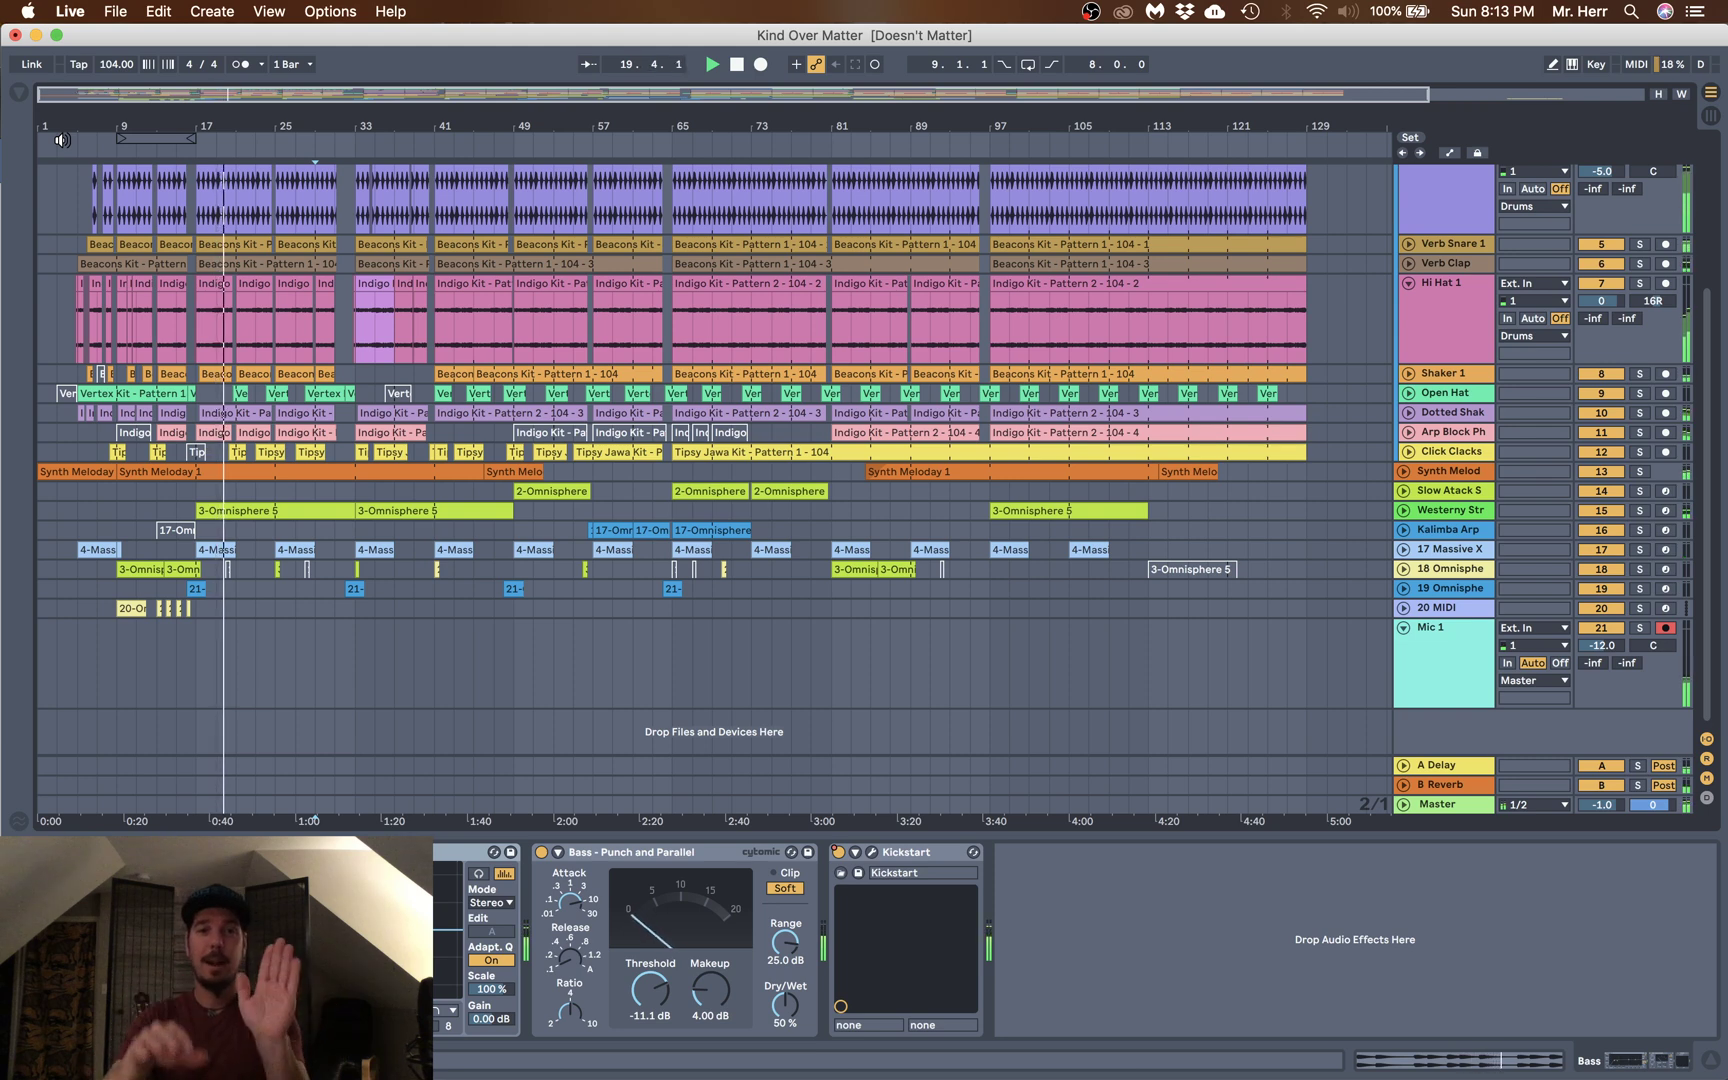
pyautogui.click(1709, 118)
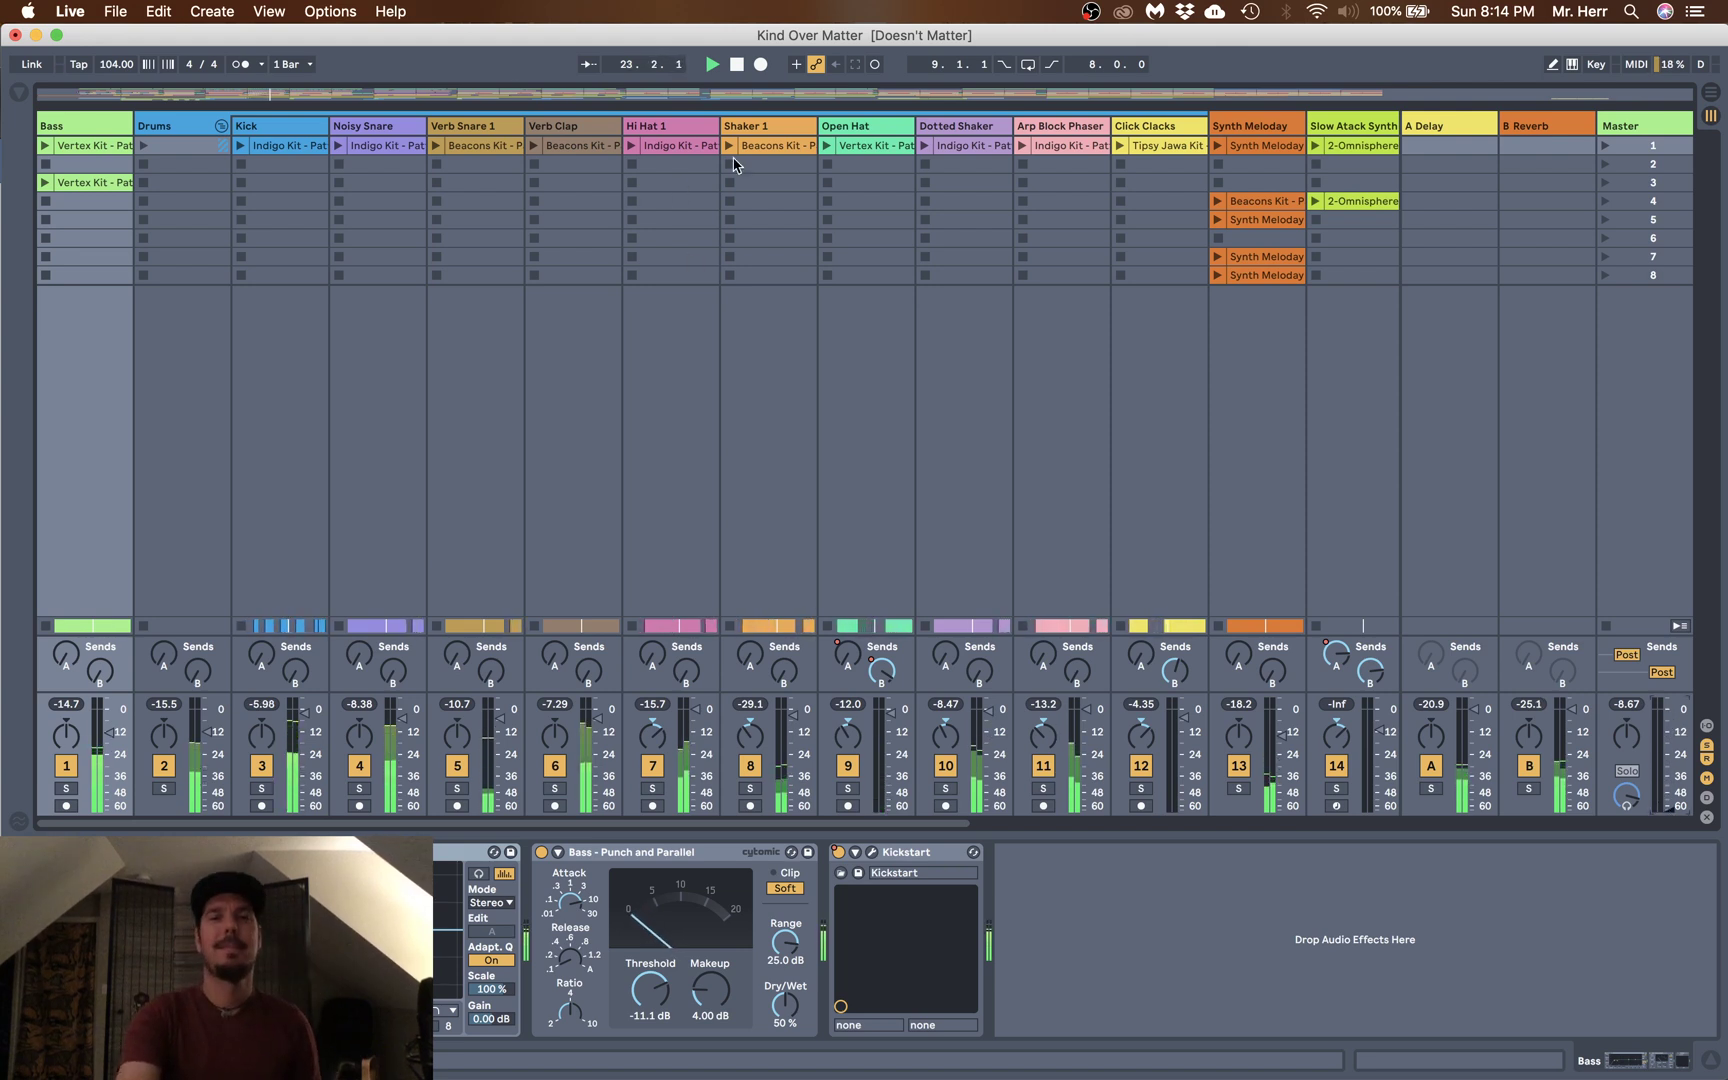
pyautogui.click(736, 65)
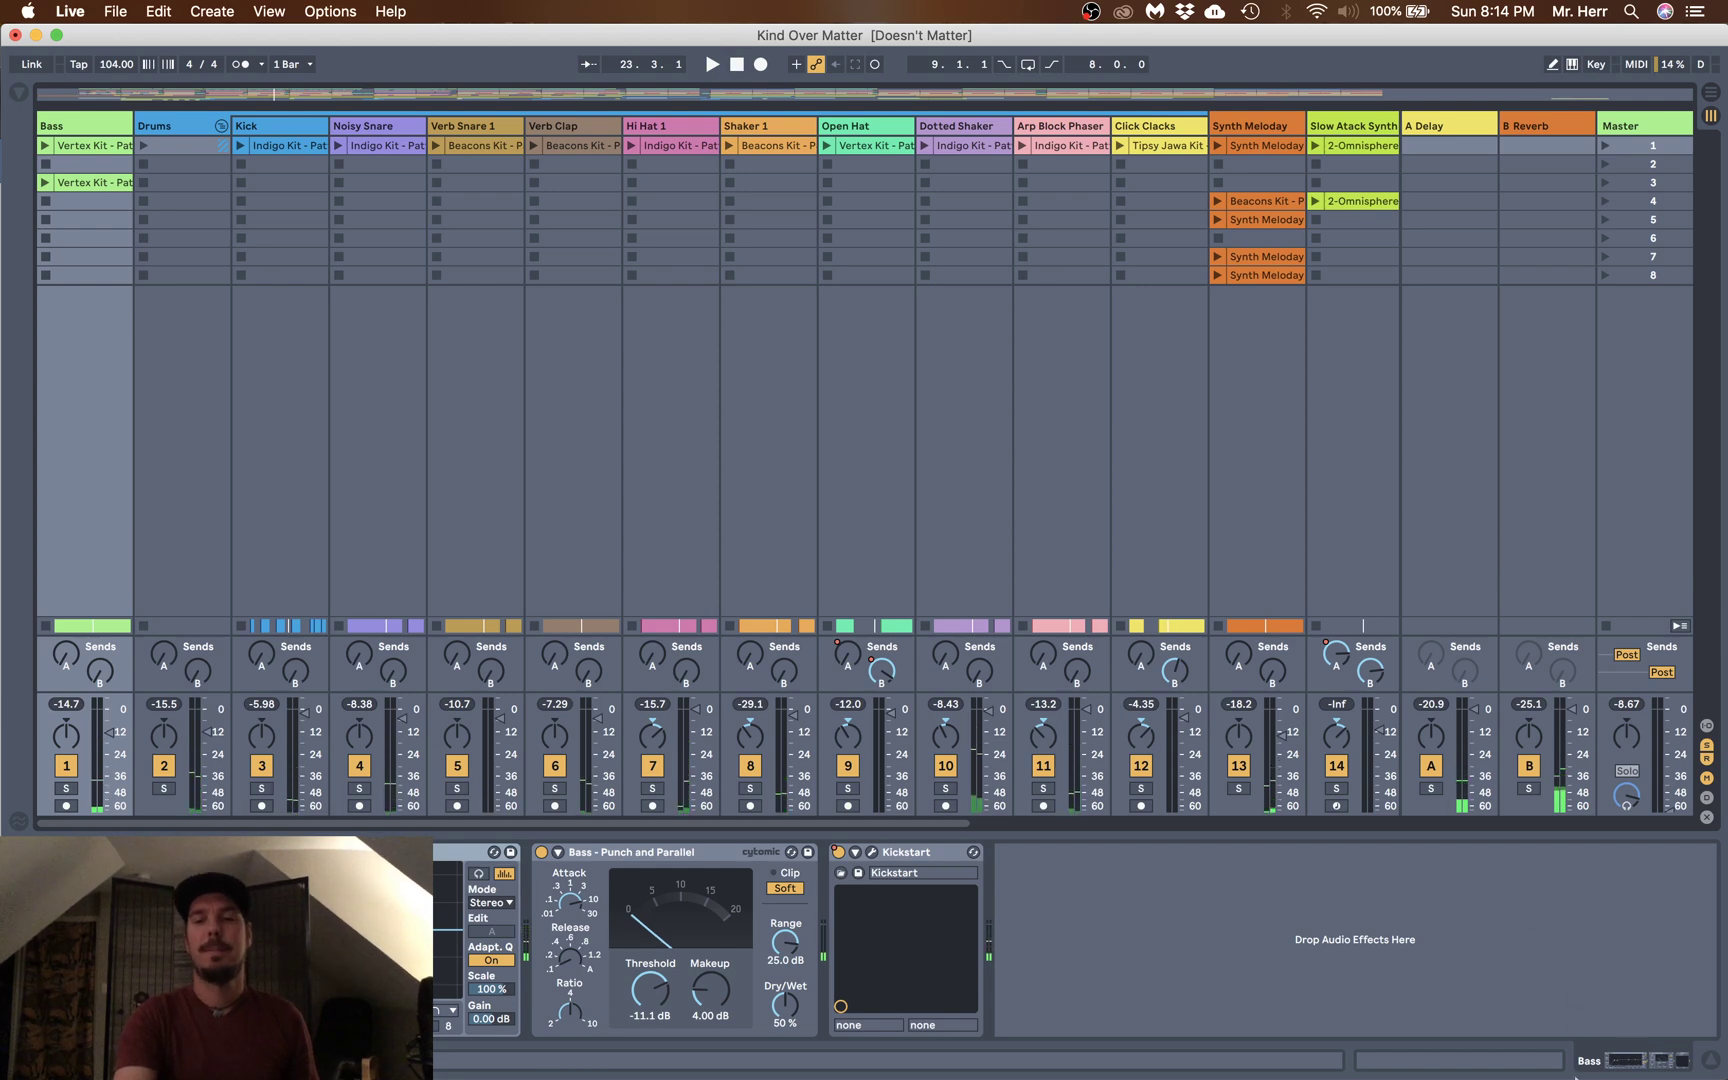
pyautogui.moveTo(1460, 1058)
pyautogui.click(1307, 1045)
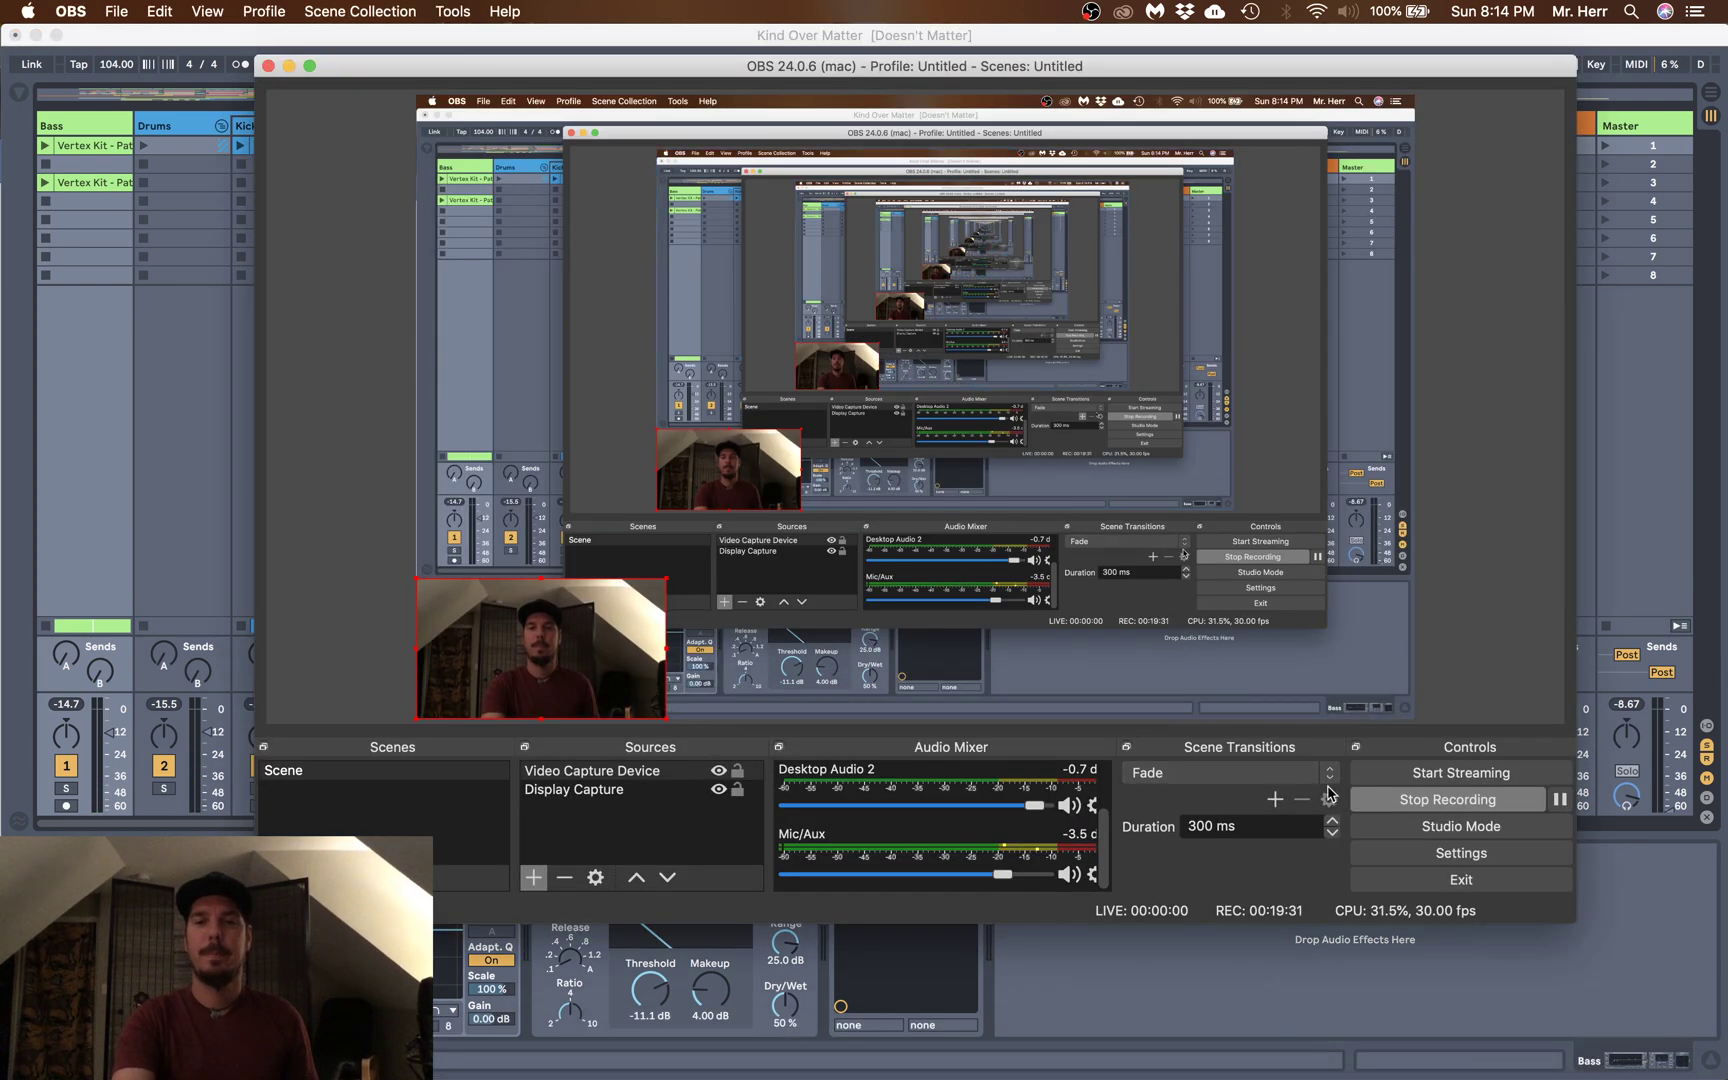